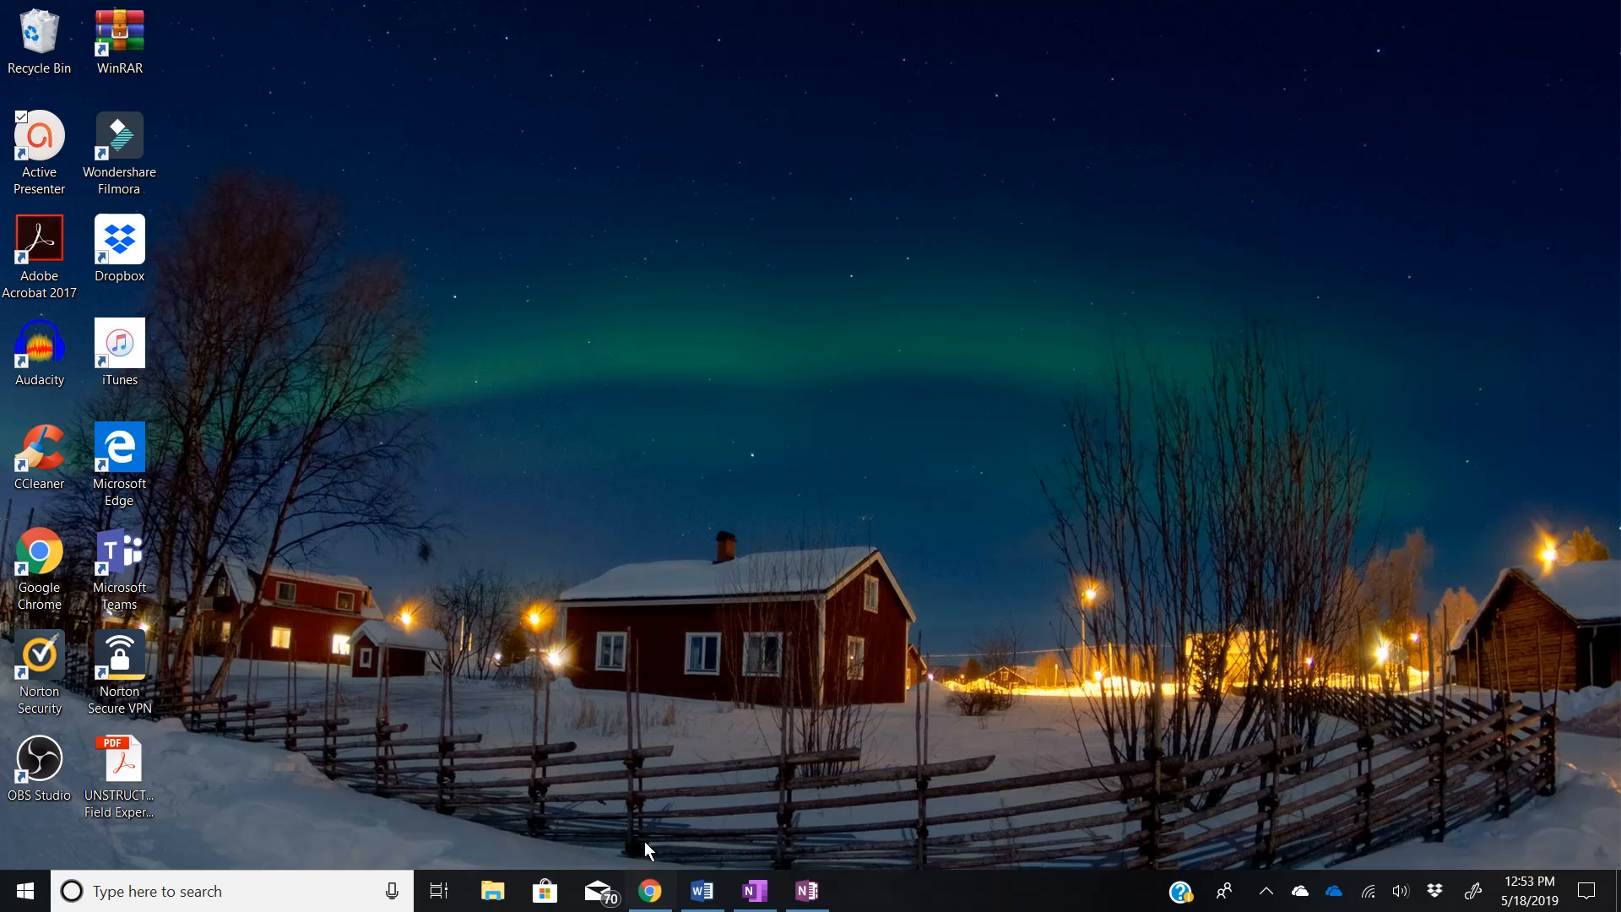
# Switch to Chrome and open the Office 365 home page from the ITEC 7460 OneDrive page
pyautogui.moveTo(651, 899)
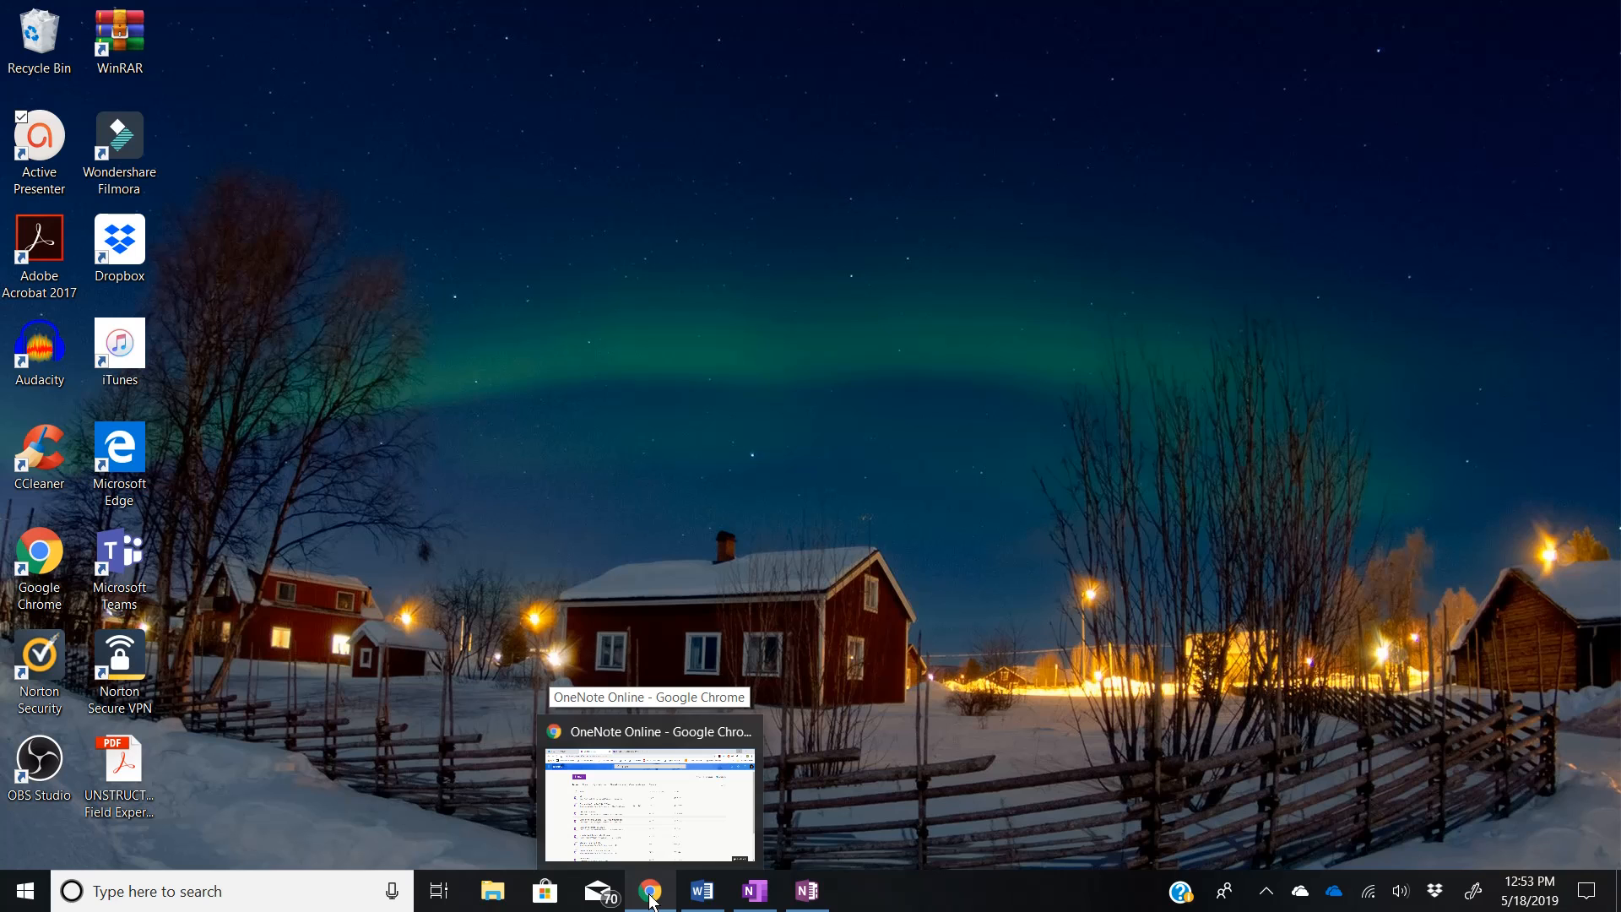
pyautogui.click(651, 898)
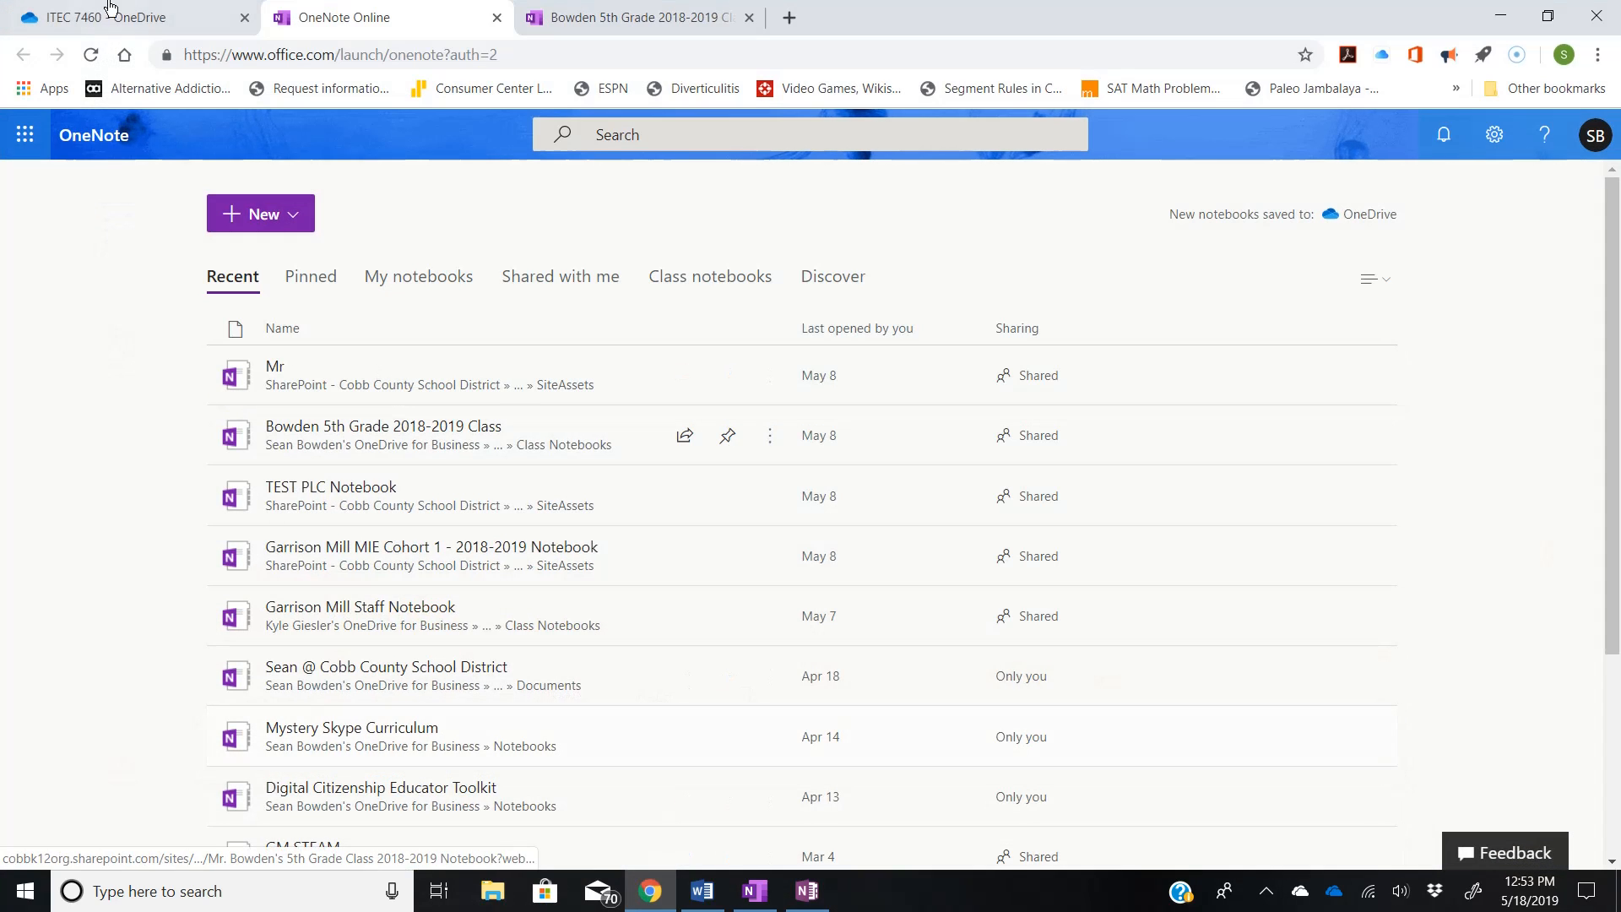
pyautogui.click(194, 20)
pyautogui.click(20, 138)
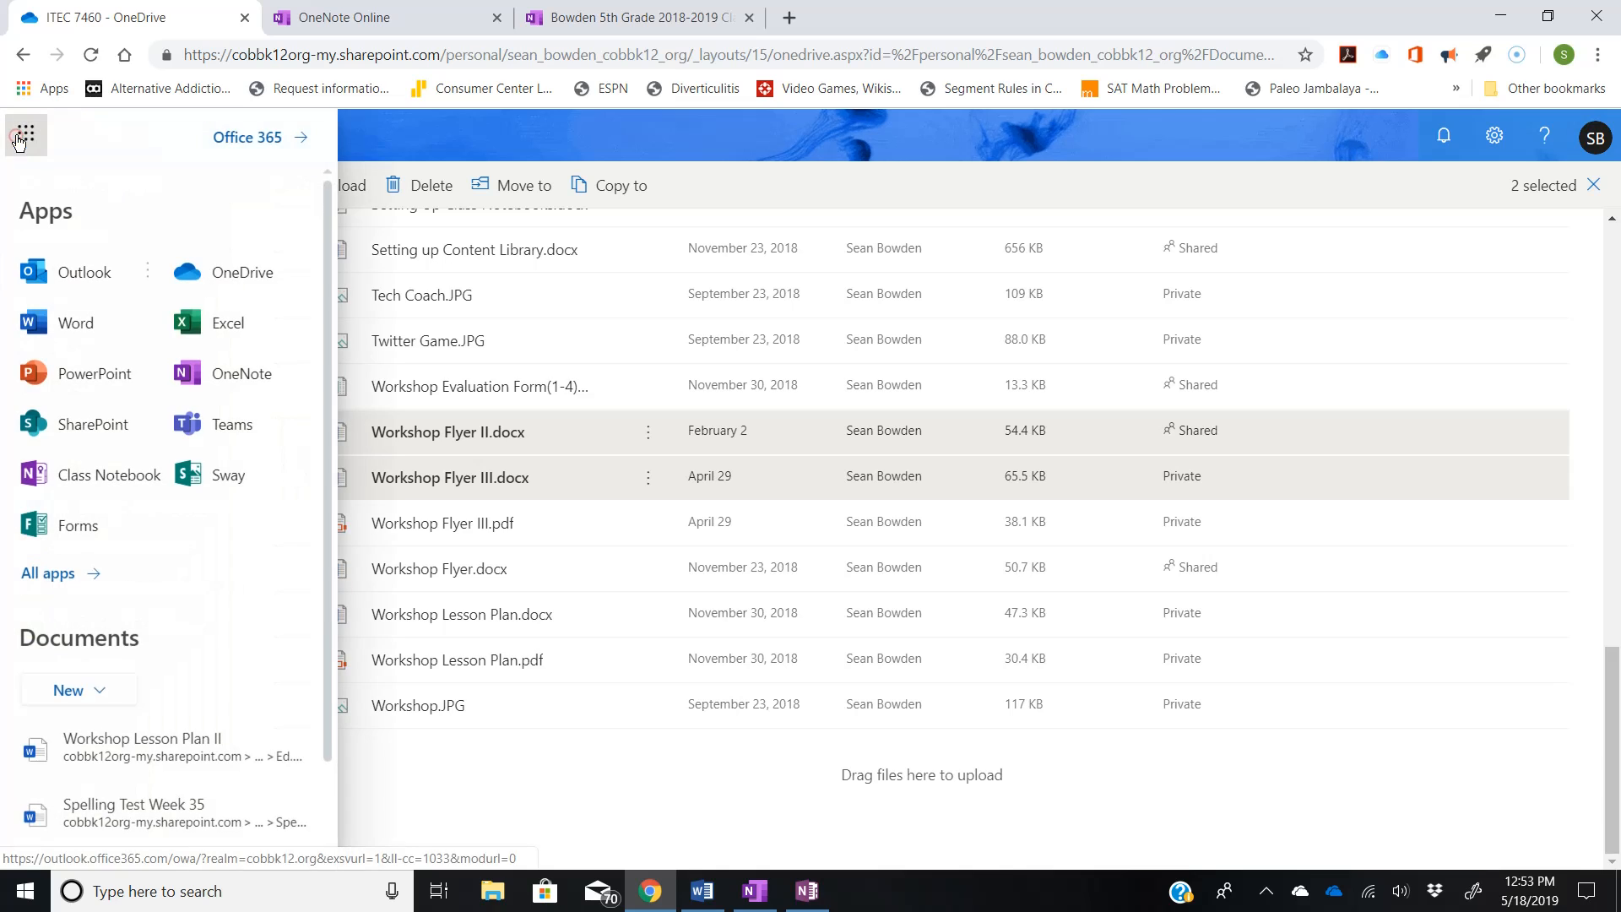
pyautogui.click(231, 141)
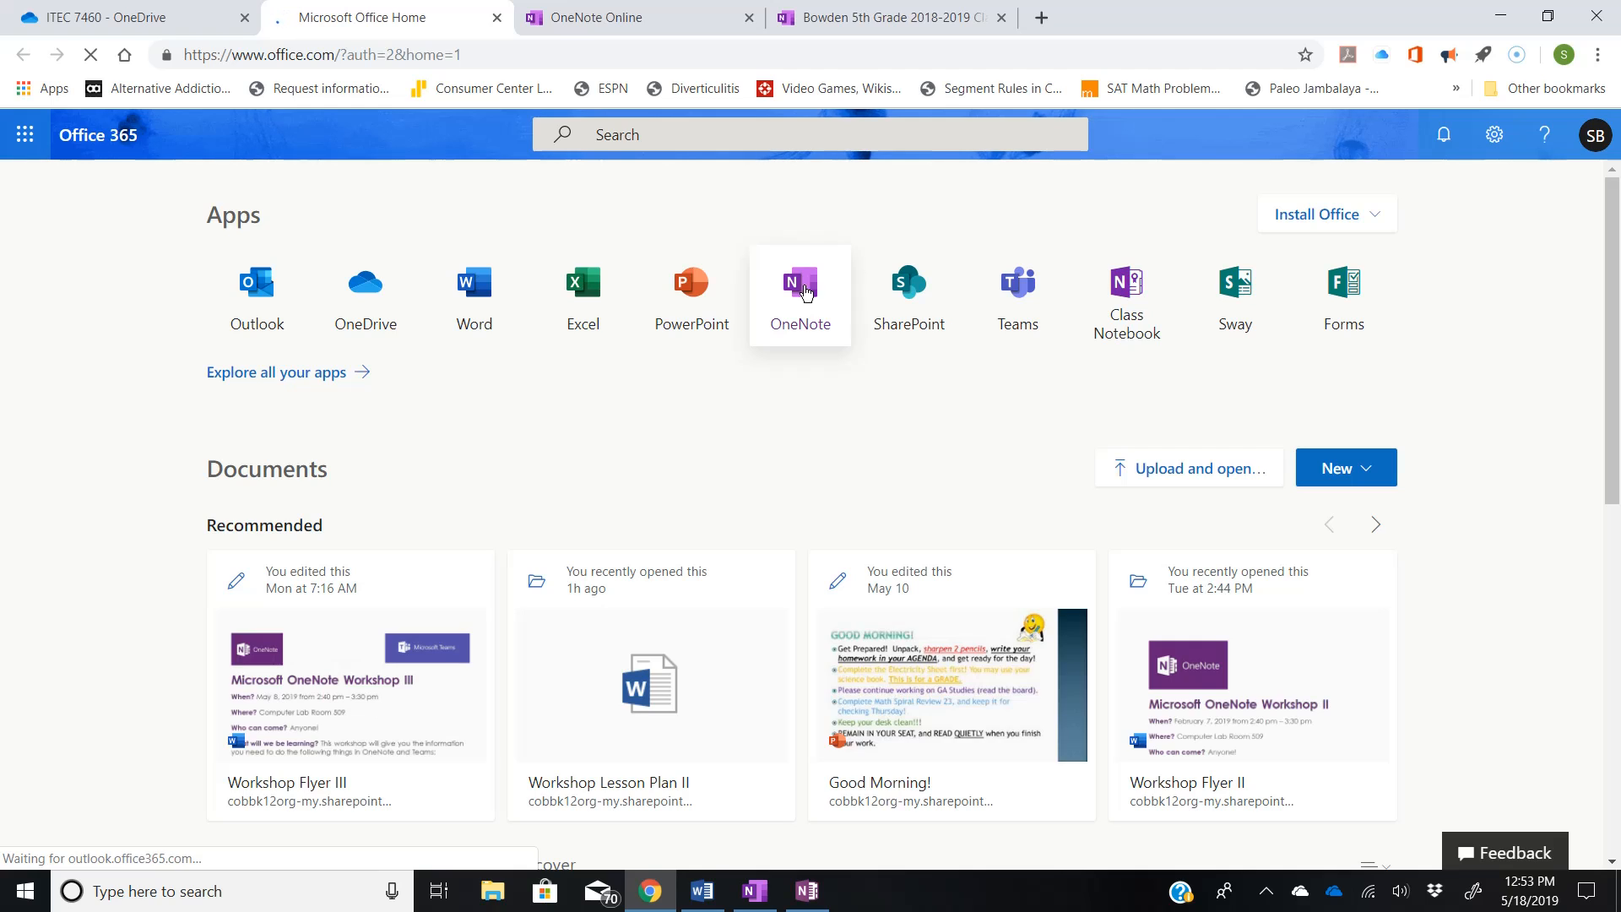
# Look through the list of recent notebooks in OneNote Online
pyautogui.click(621, 19)
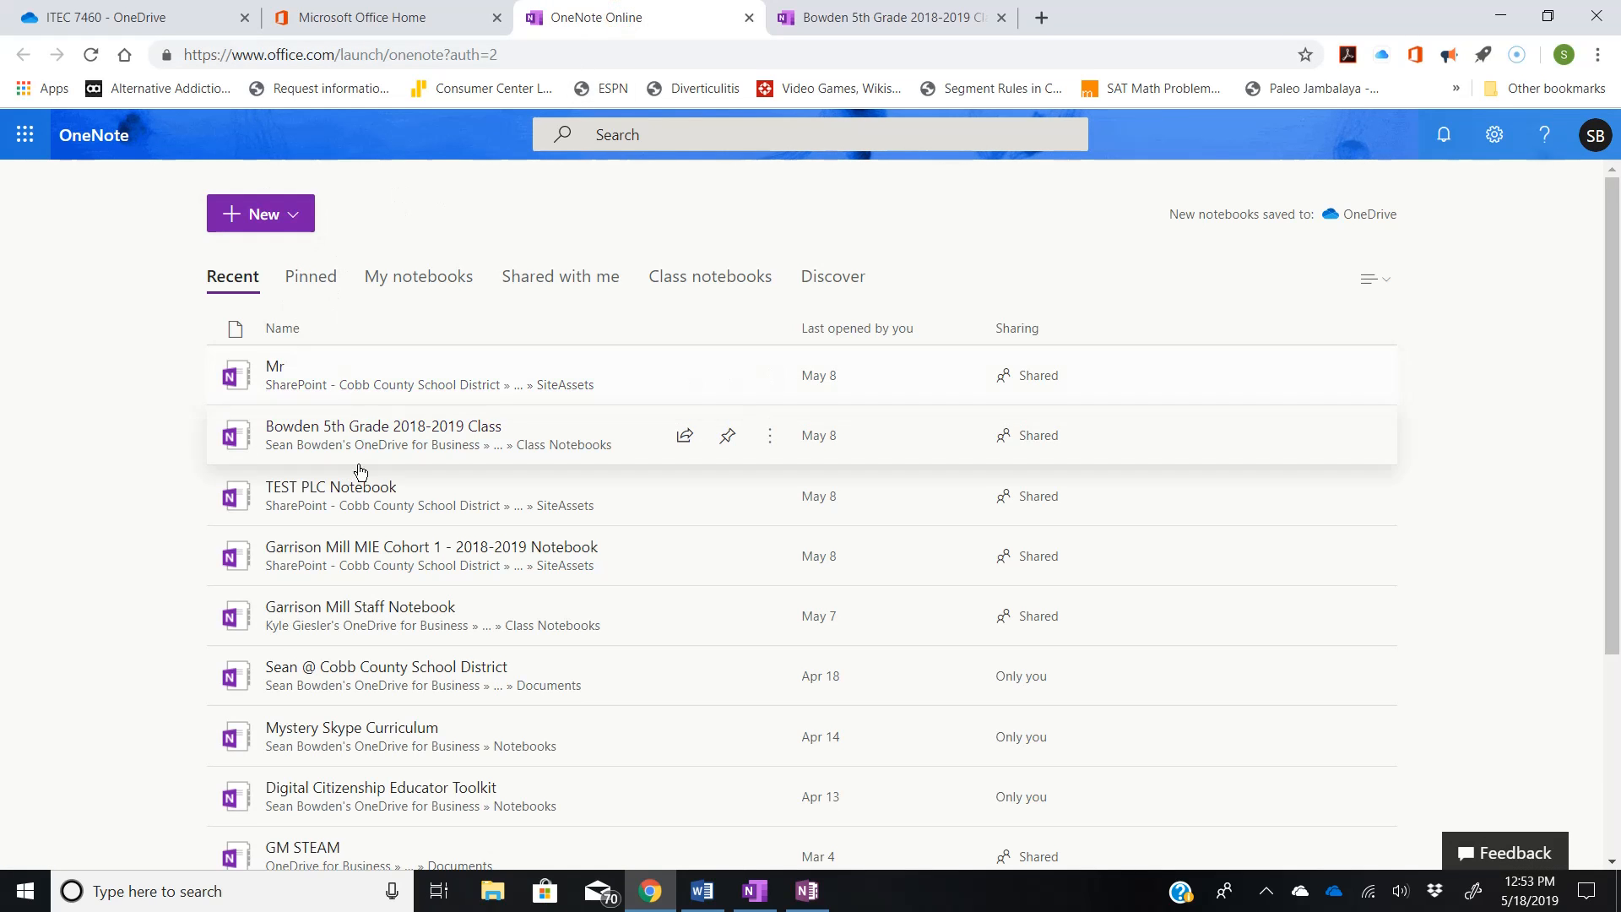
pyautogui.scroll(-3, 391, 616)
pyautogui.scroll(3, 387, 612)
pyautogui.scroll(-3, 388, 613)
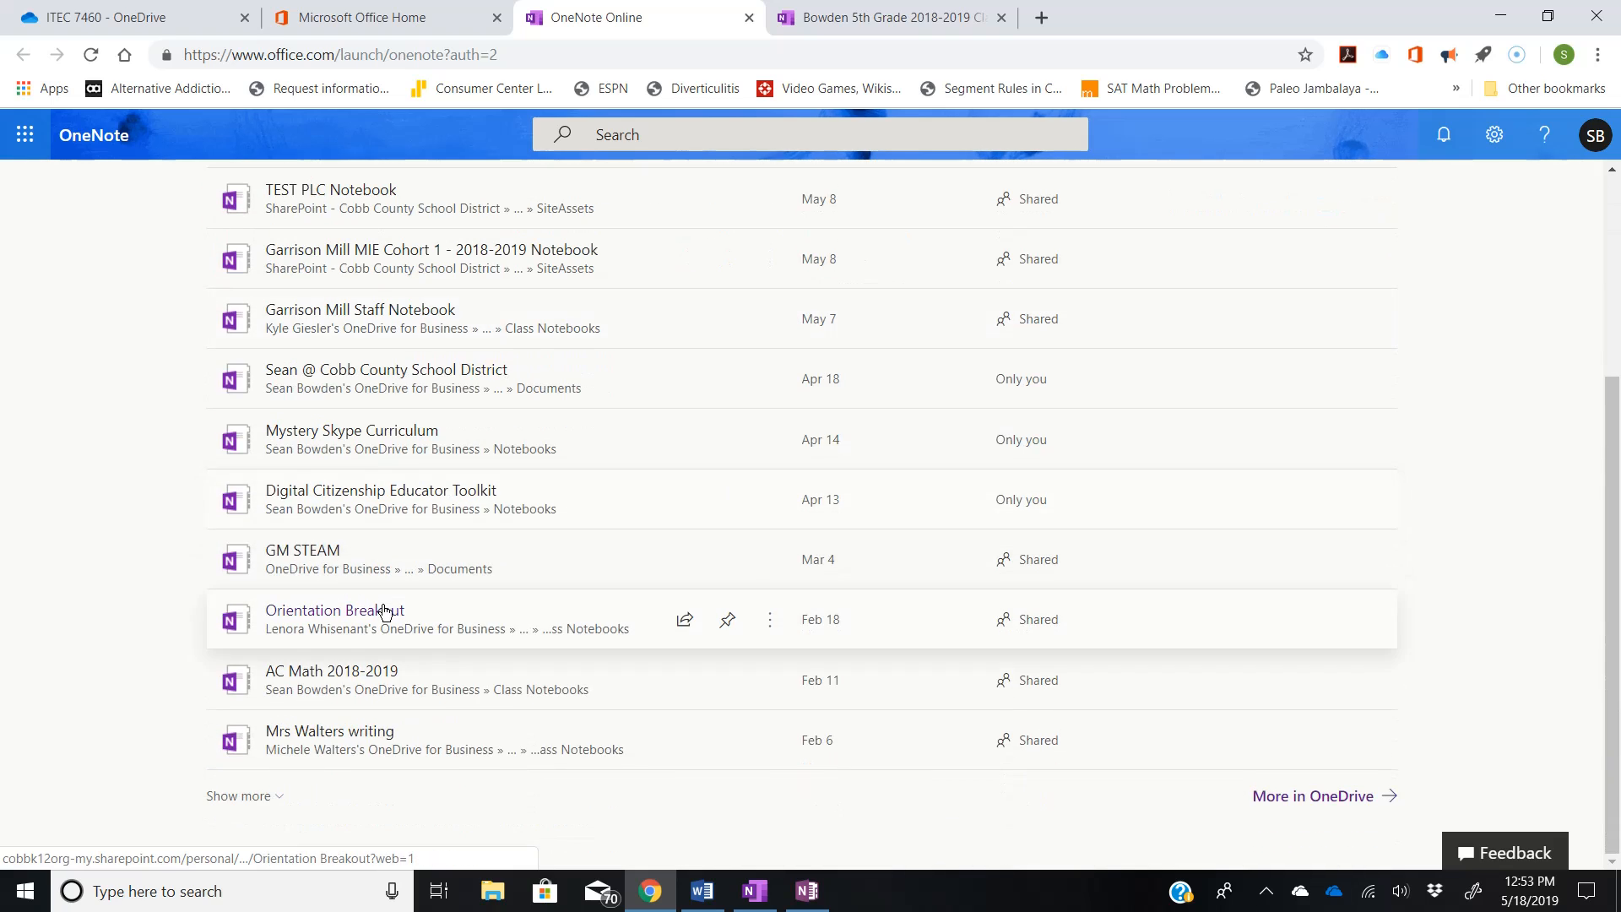
pyautogui.scroll(3, 387, 608)
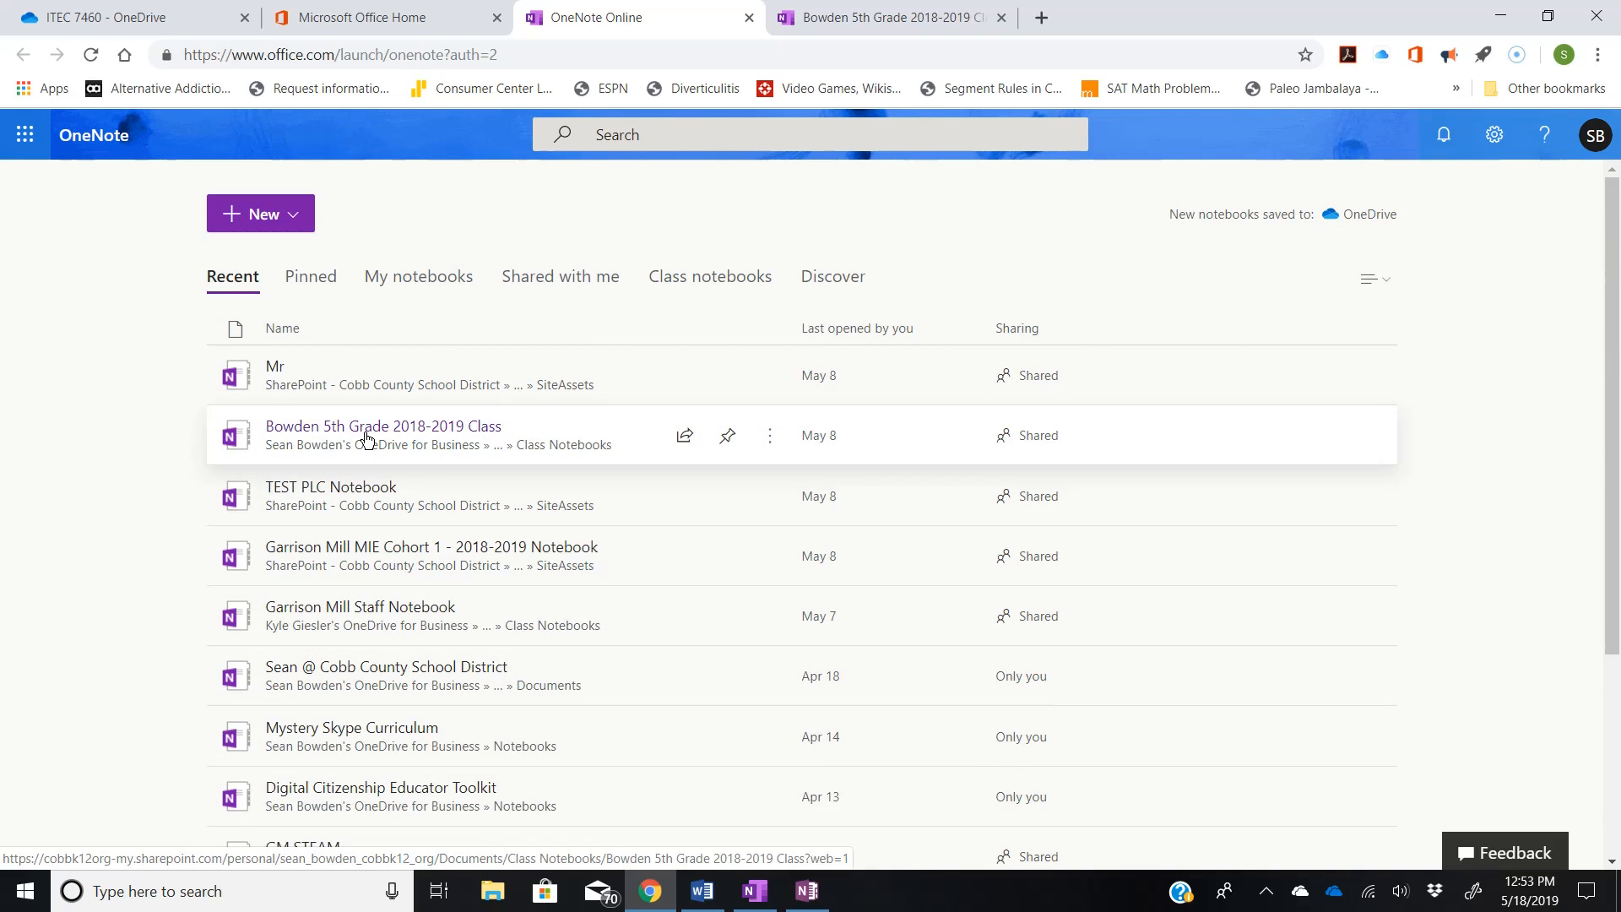
# In the 5th Grade 2018-2019 class notebook online, view the Rules page and return to the welcome section's first page
pyautogui.click(838, 15)
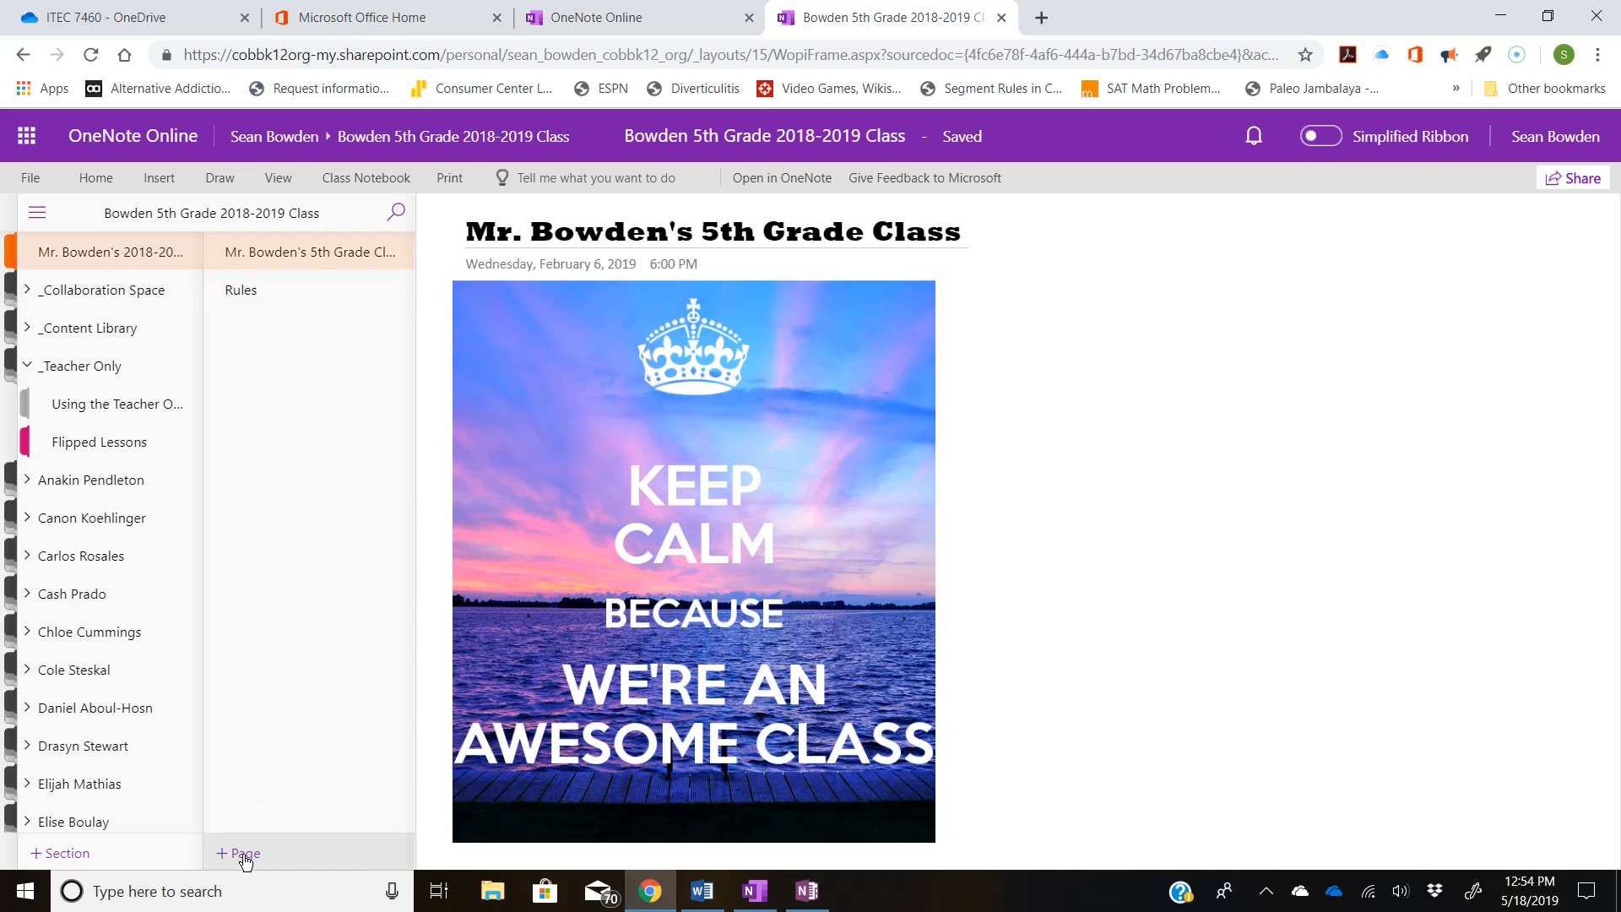
pyautogui.click(253, 296)
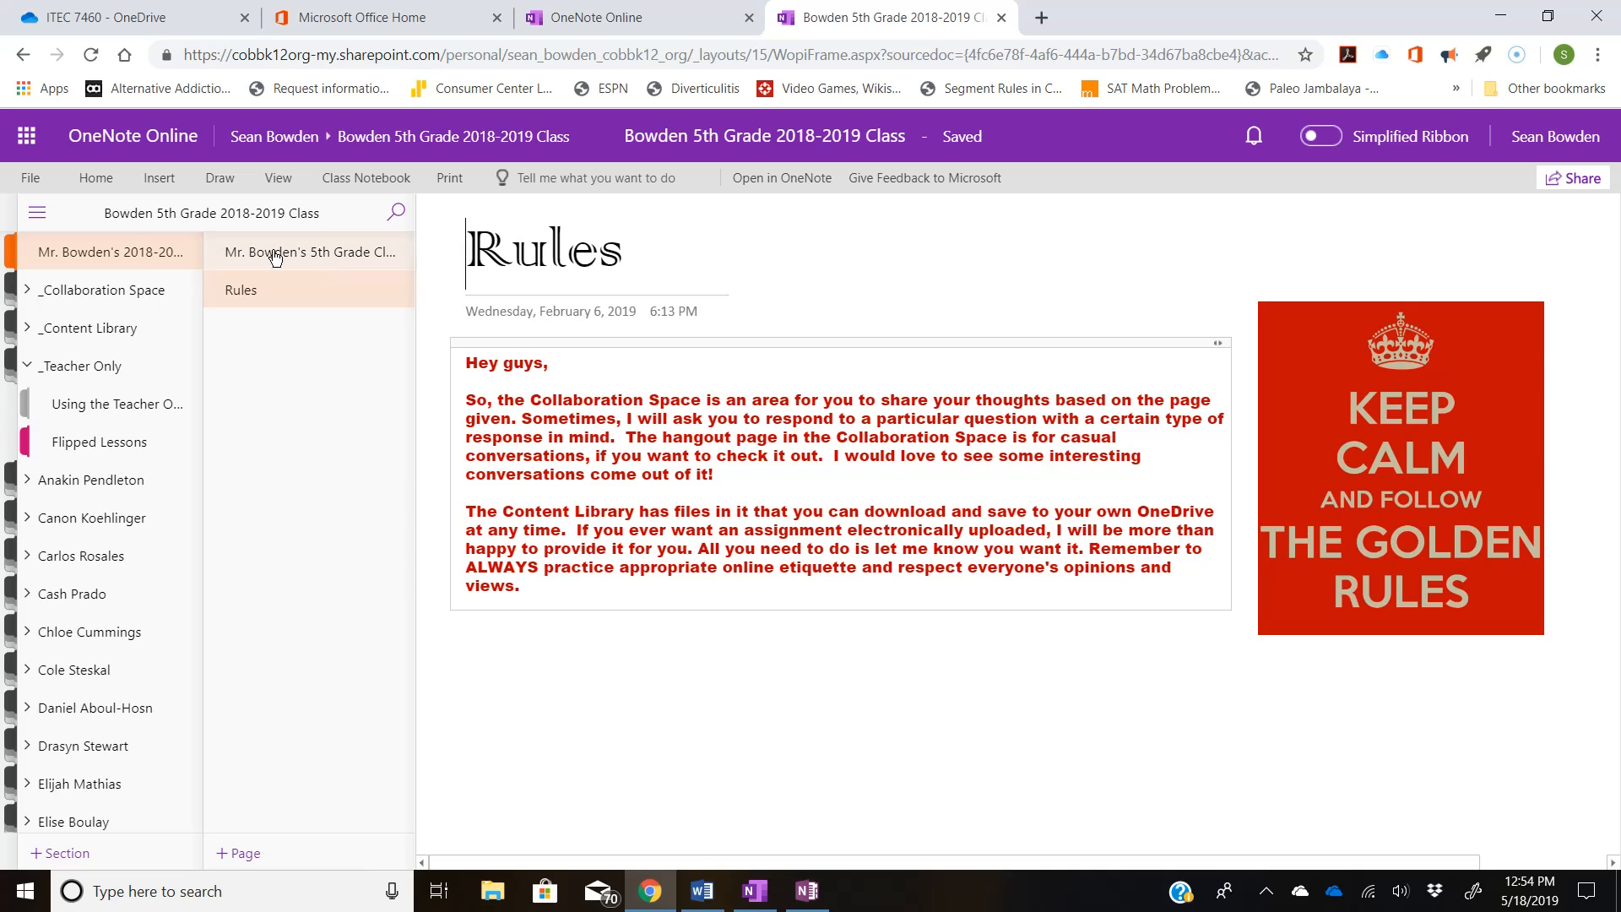
pyautogui.click(121, 253)
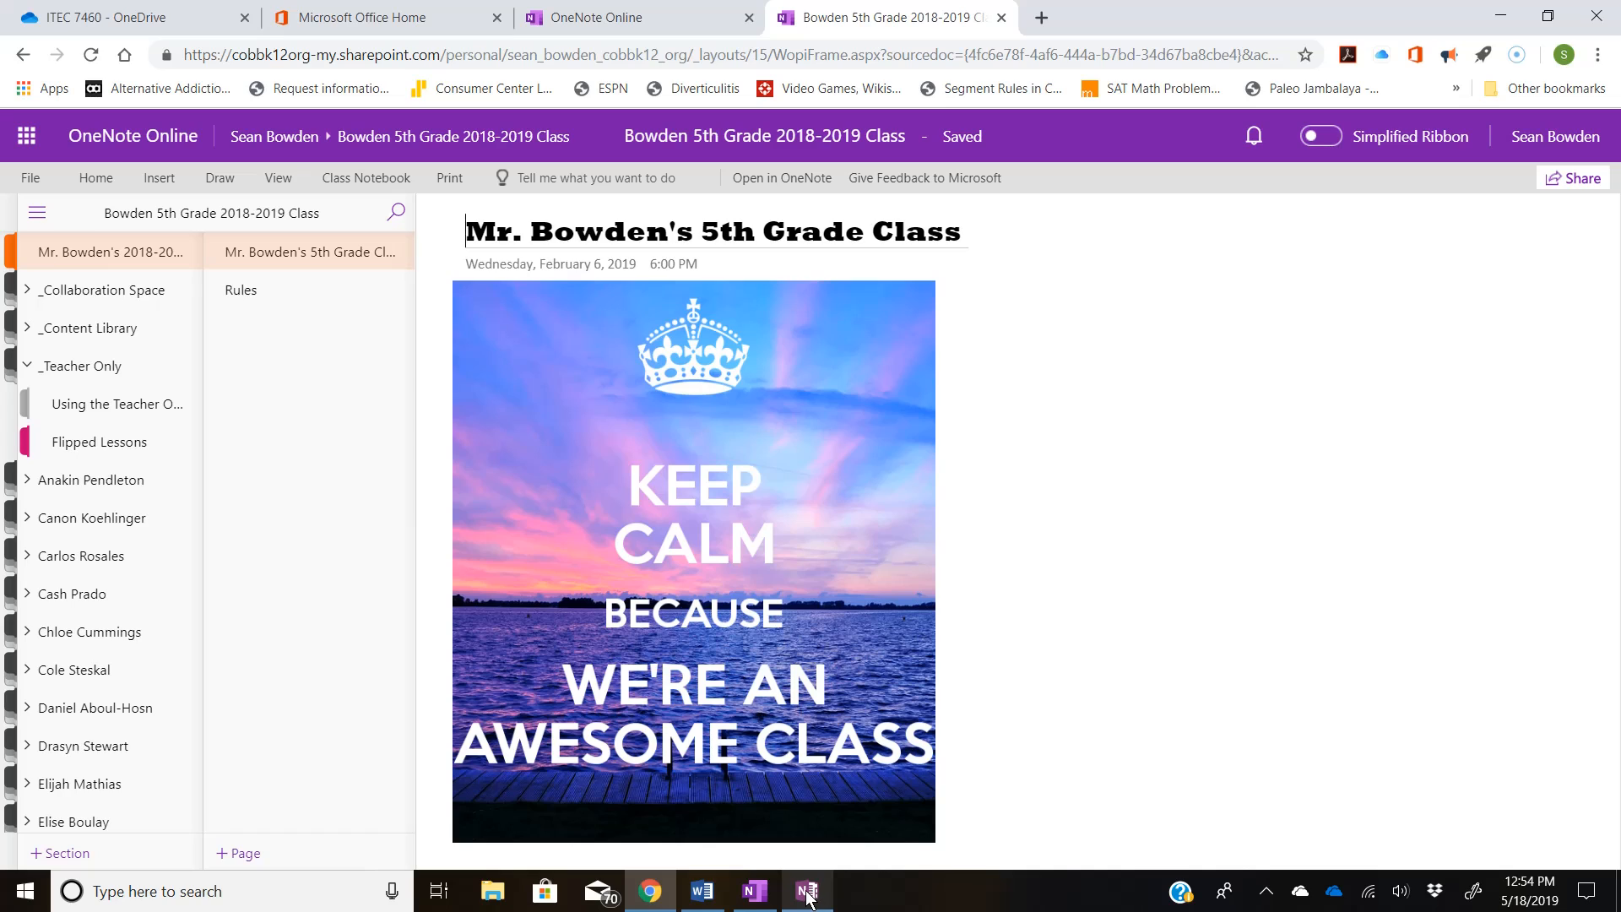
# Switch to the OneNote desktop application and view the Rules page of the class notebook
pyautogui.moveTo(807, 895)
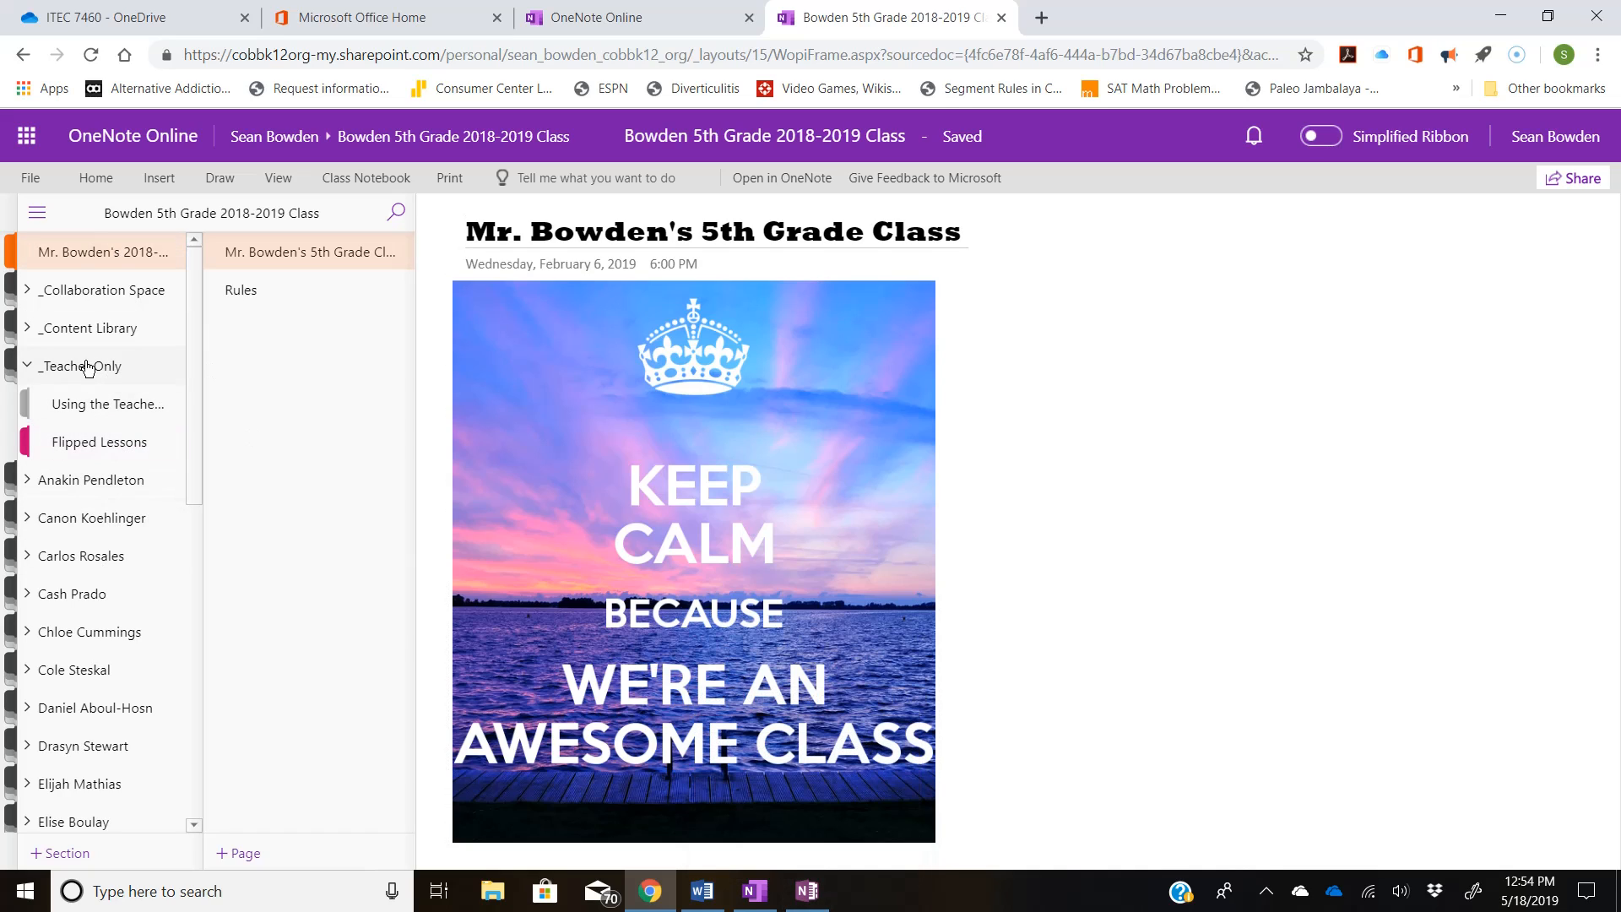
pyautogui.click(809, 879)
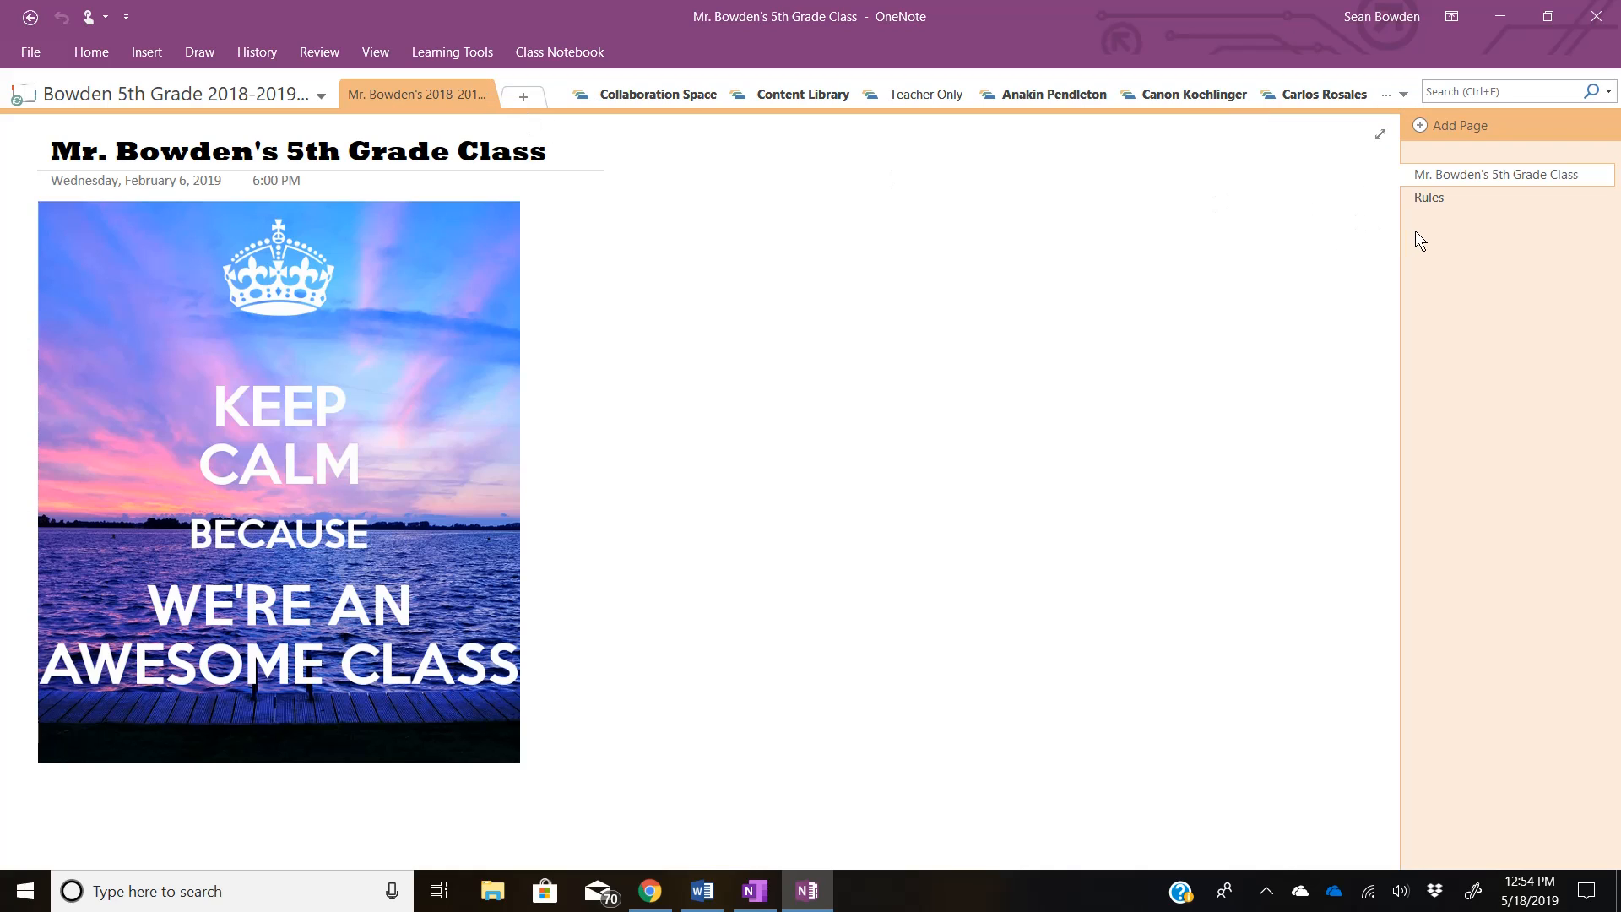
pyautogui.click(1435, 196)
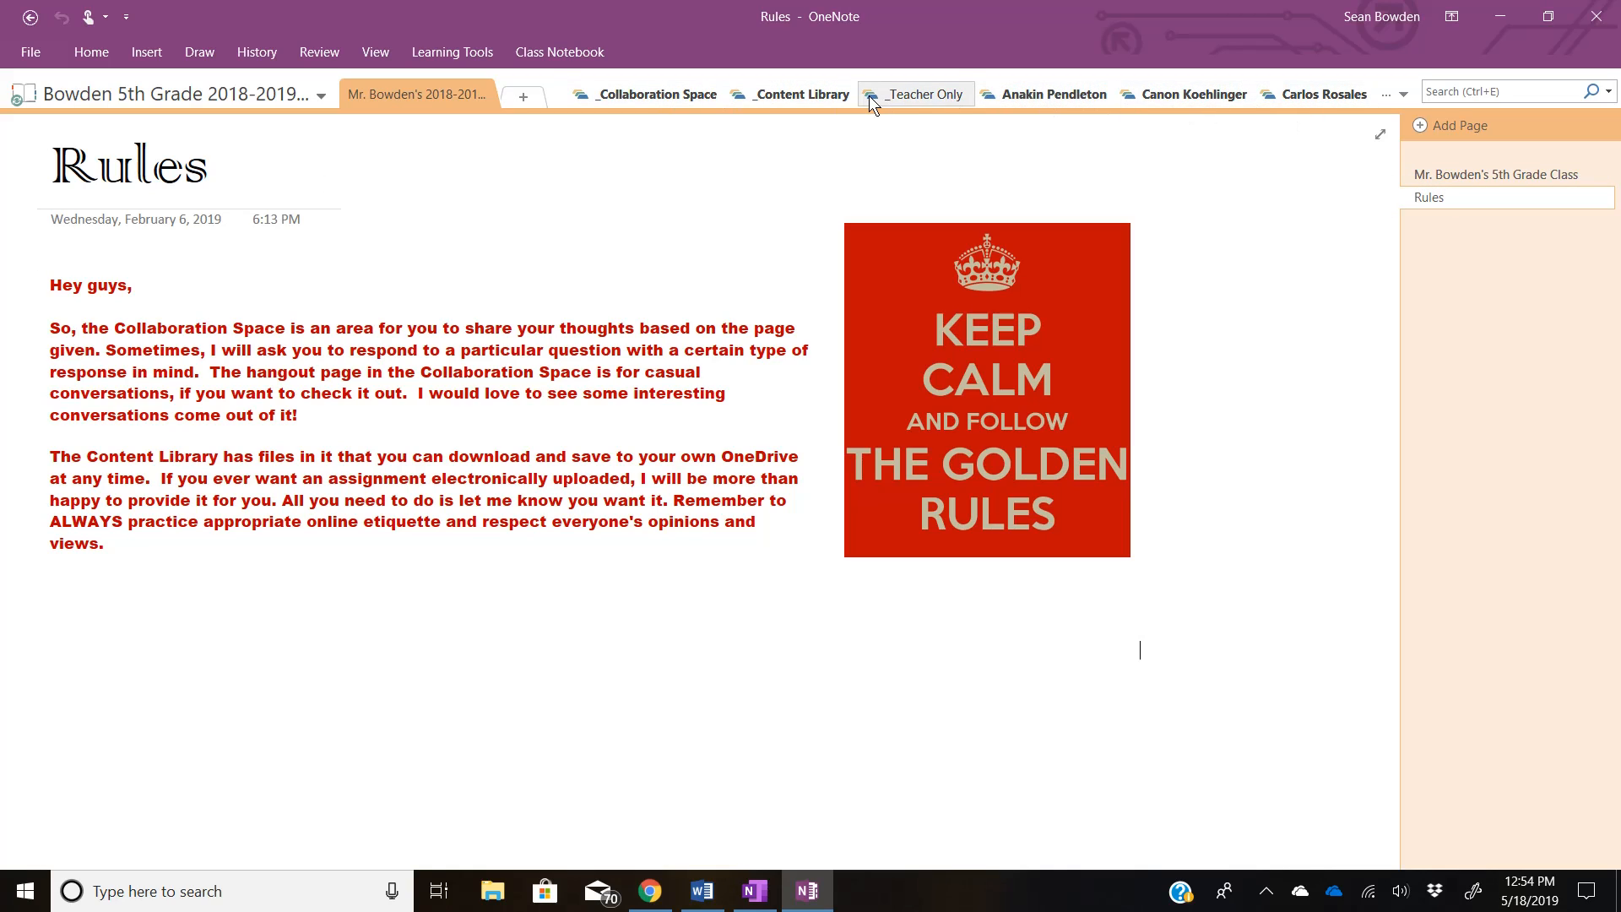
# View the _Collaboration Space sections, including Serena Williams Group B and the teacher's collaboration section, and return to the notebook's top level
pyautogui.click(638, 95)
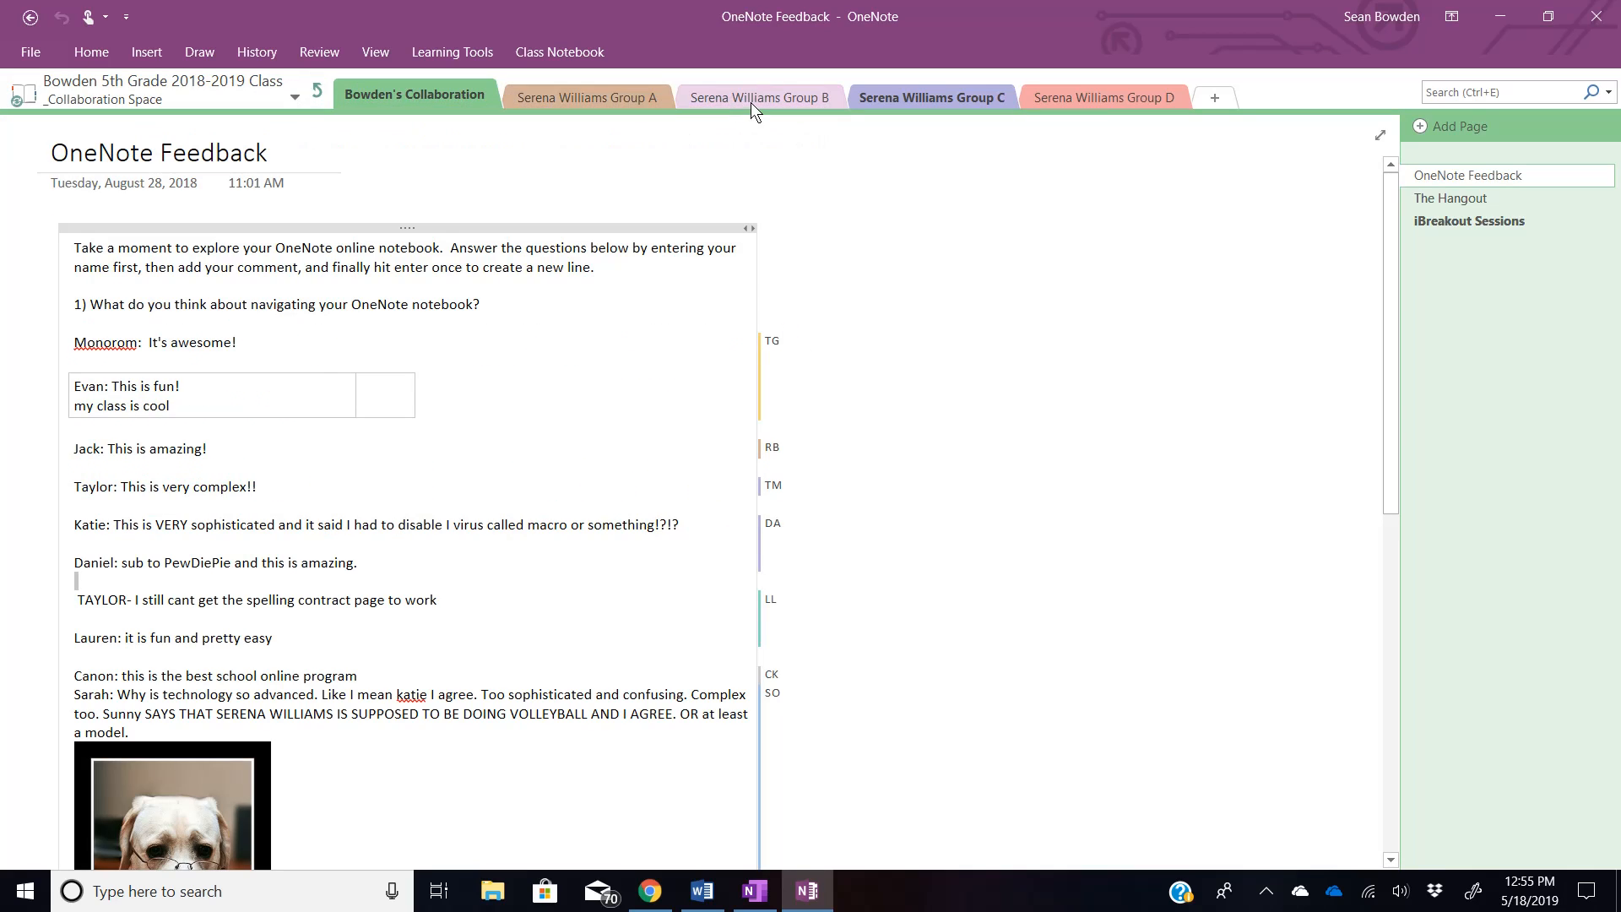
pyautogui.click(611, 95)
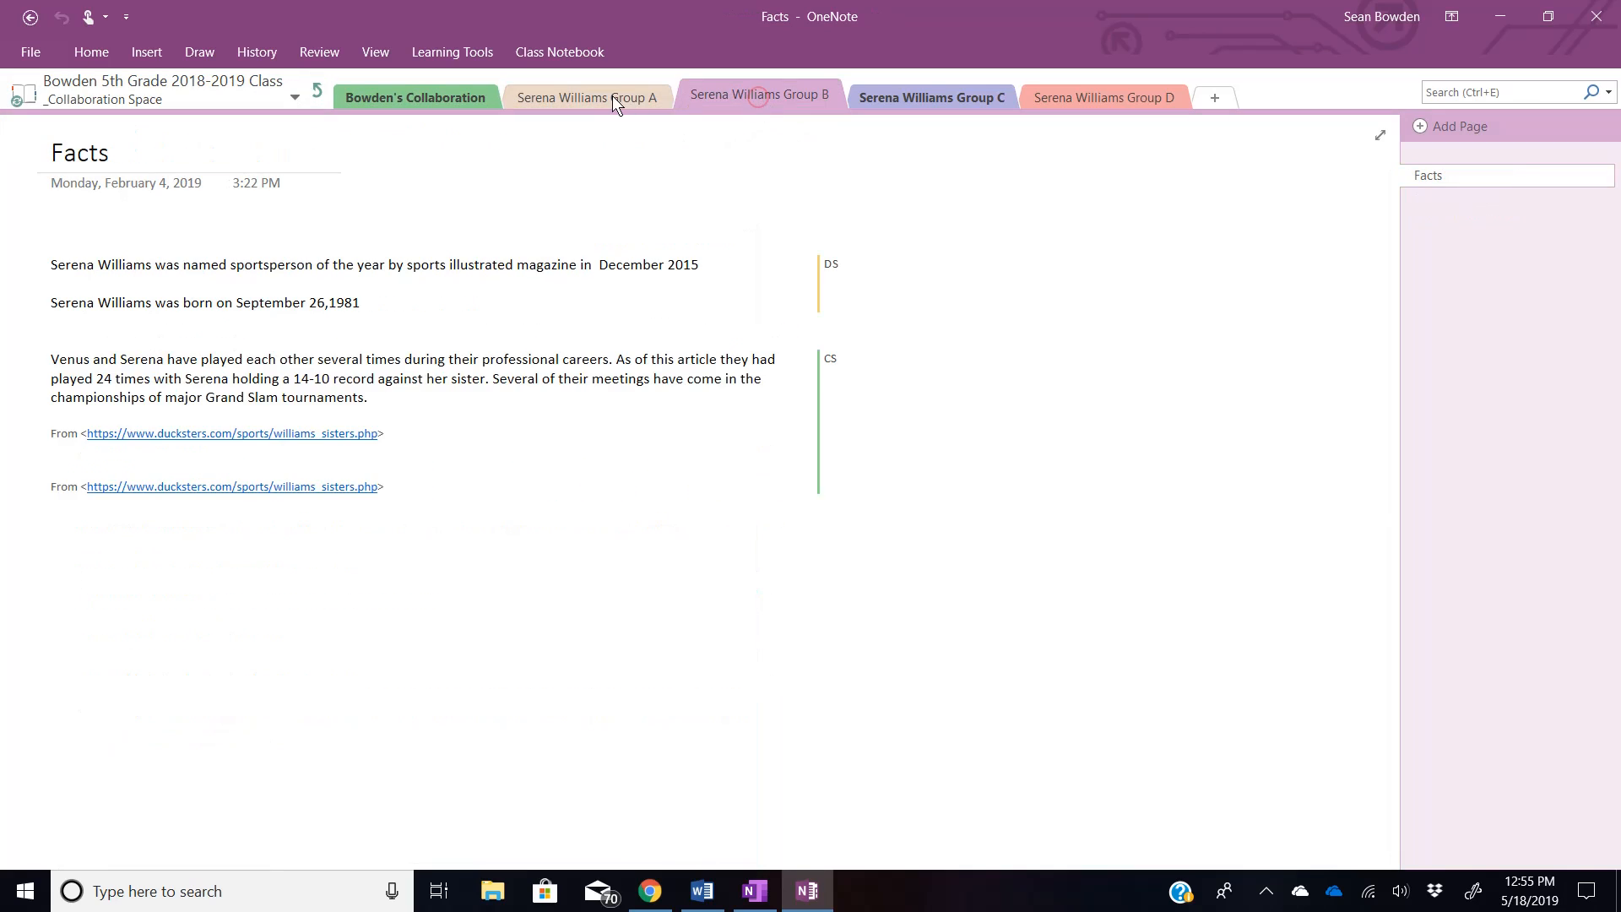
pyautogui.click(371, 95)
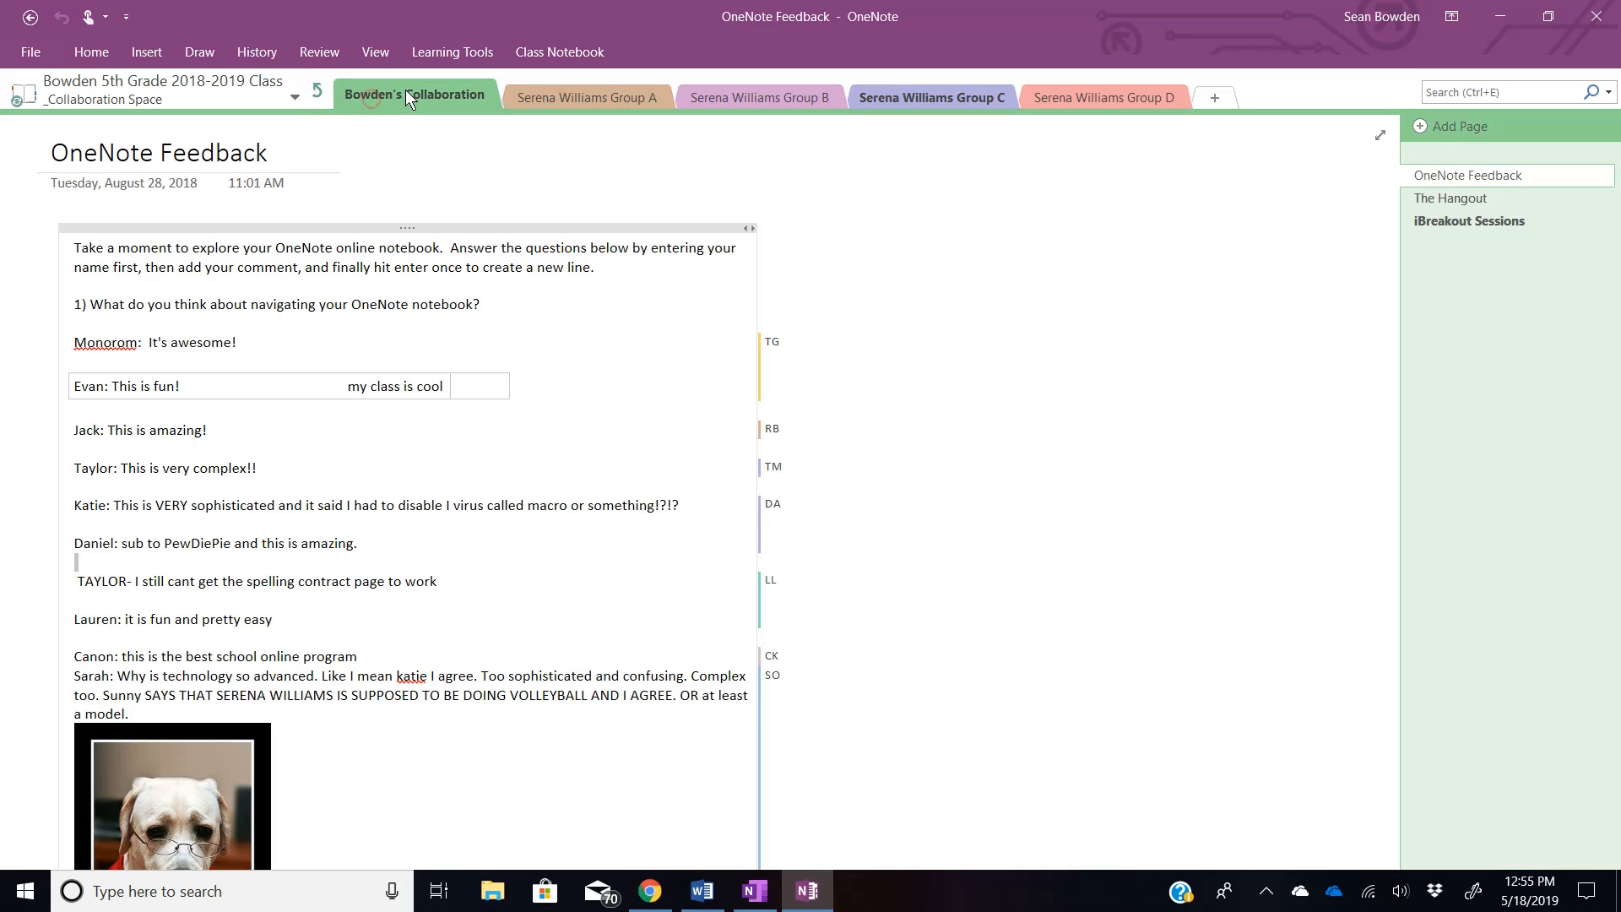
pyautogui.click(316, 90)
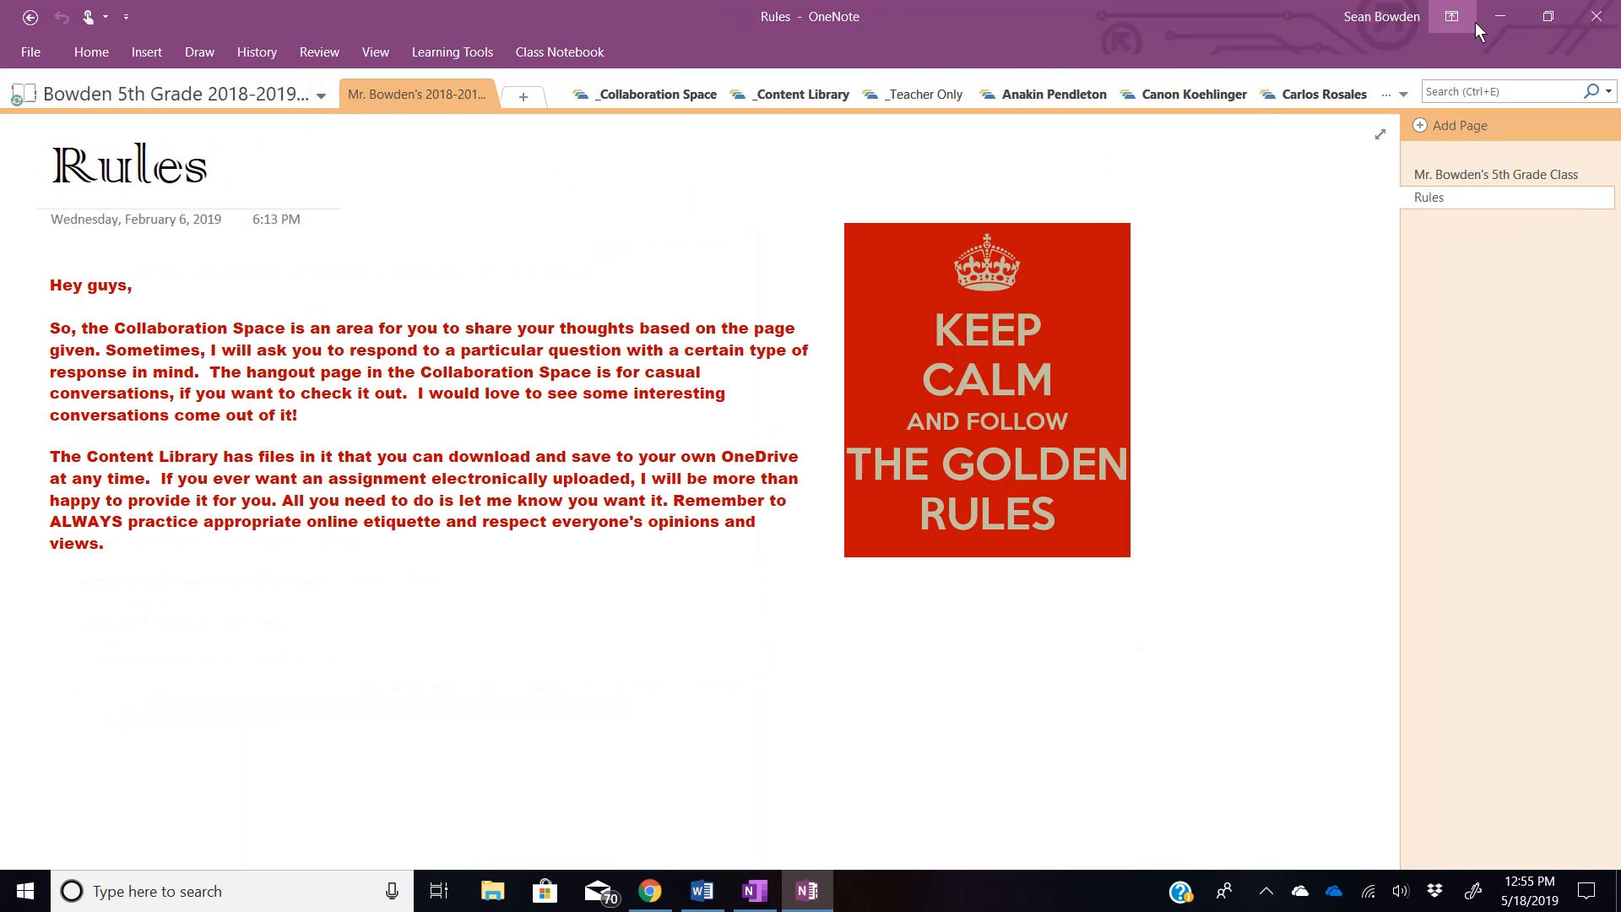
# Back in OneNote Online, view the Rules page and the first _Collaboration Space section, then collapse that section group
pyautogui.click(1500, 16)
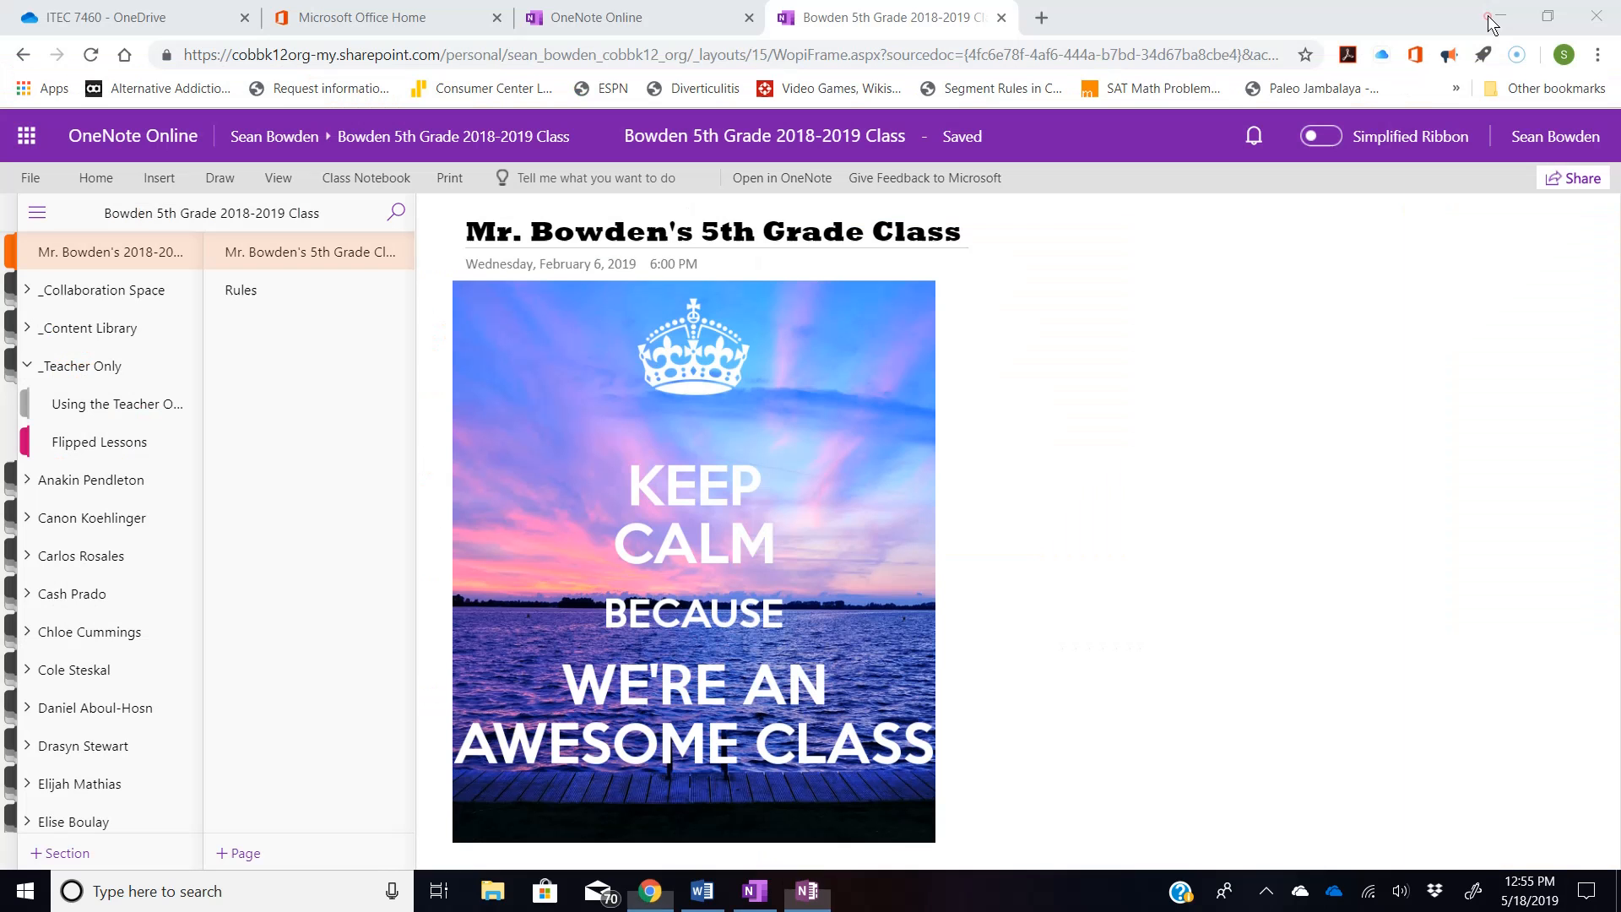
pyautogui.click(272, 302)
pyautogui.click(93, 305)
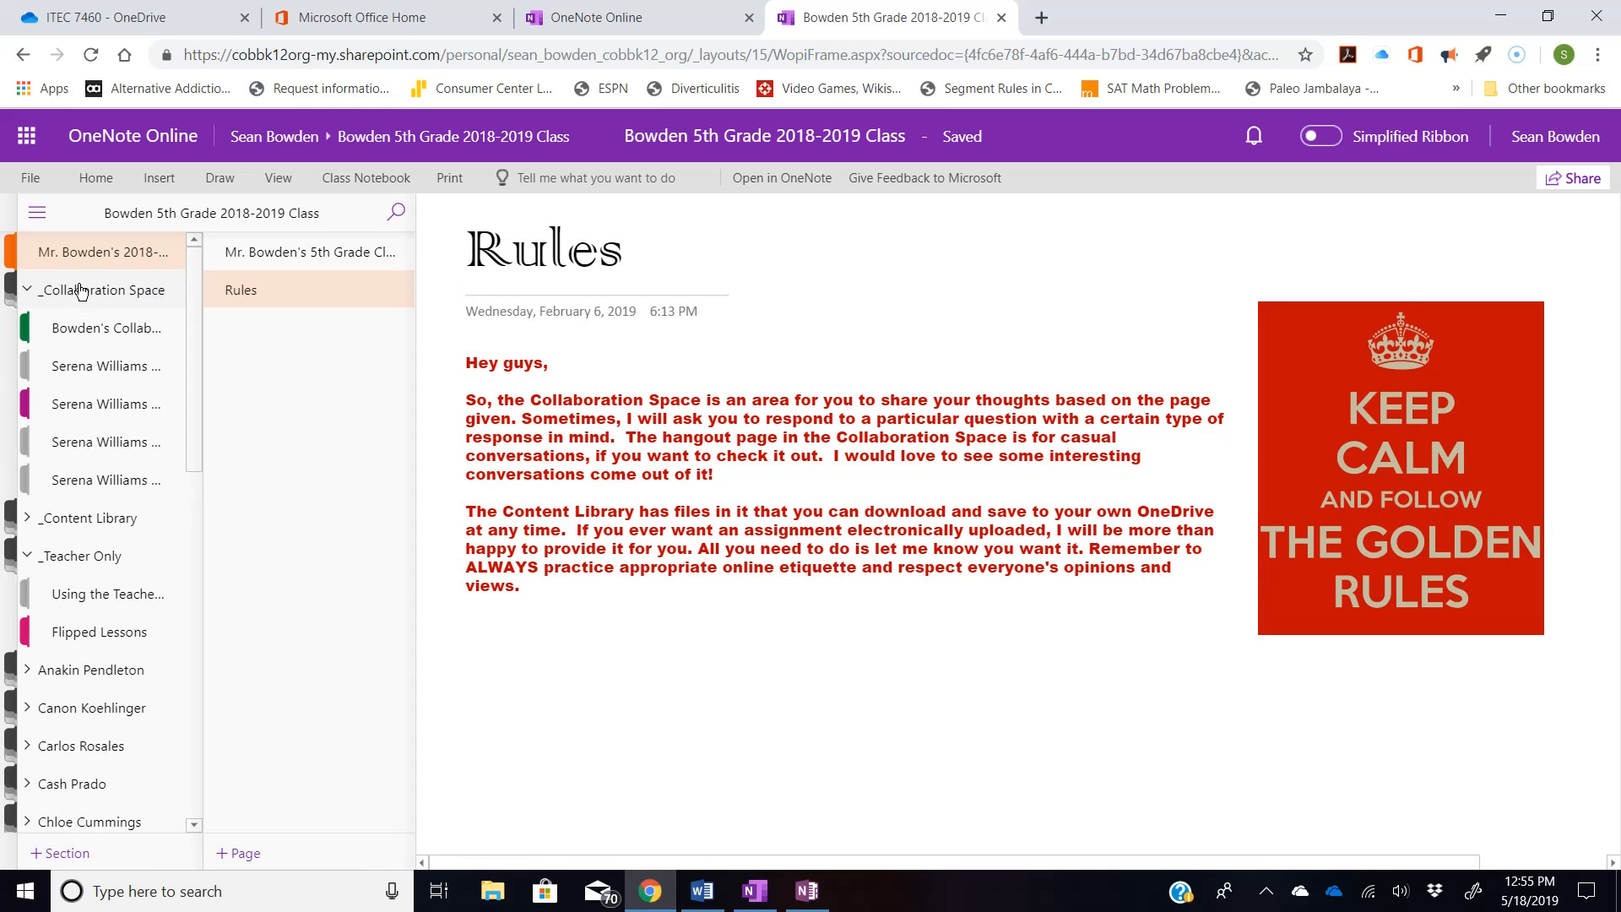
pyautogui.click(84, 327)
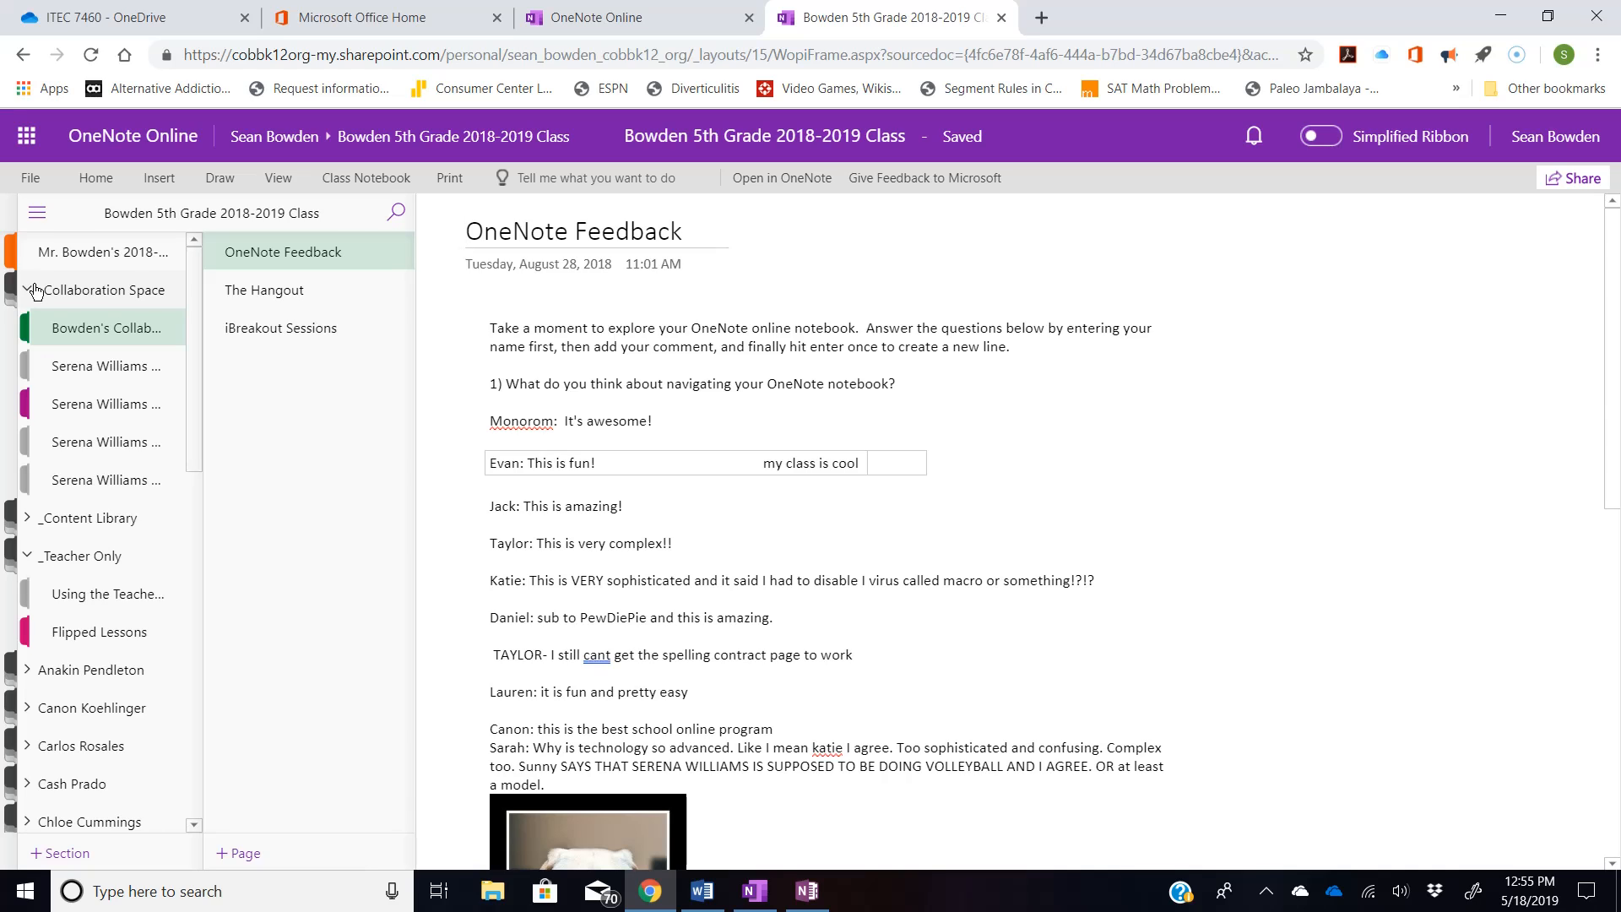
pyautogui.click(33, 290)
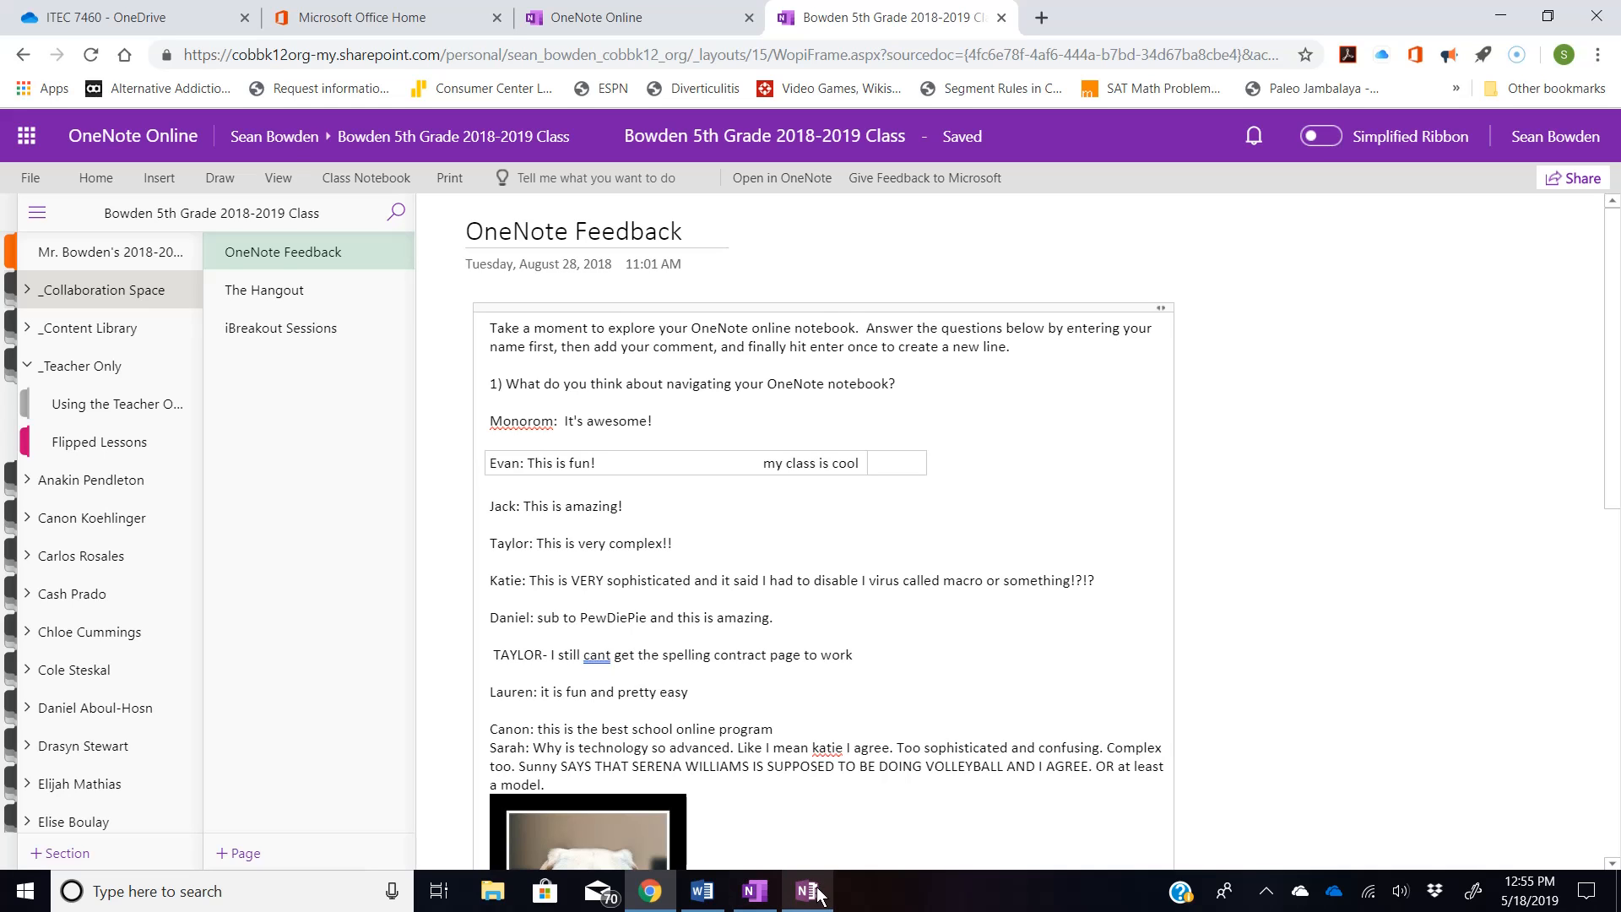
# Switch to the OneNote for Windows 10 app and open the teacher's collaboration section in _Collaboration Space
pyautogui.click(766, 892)
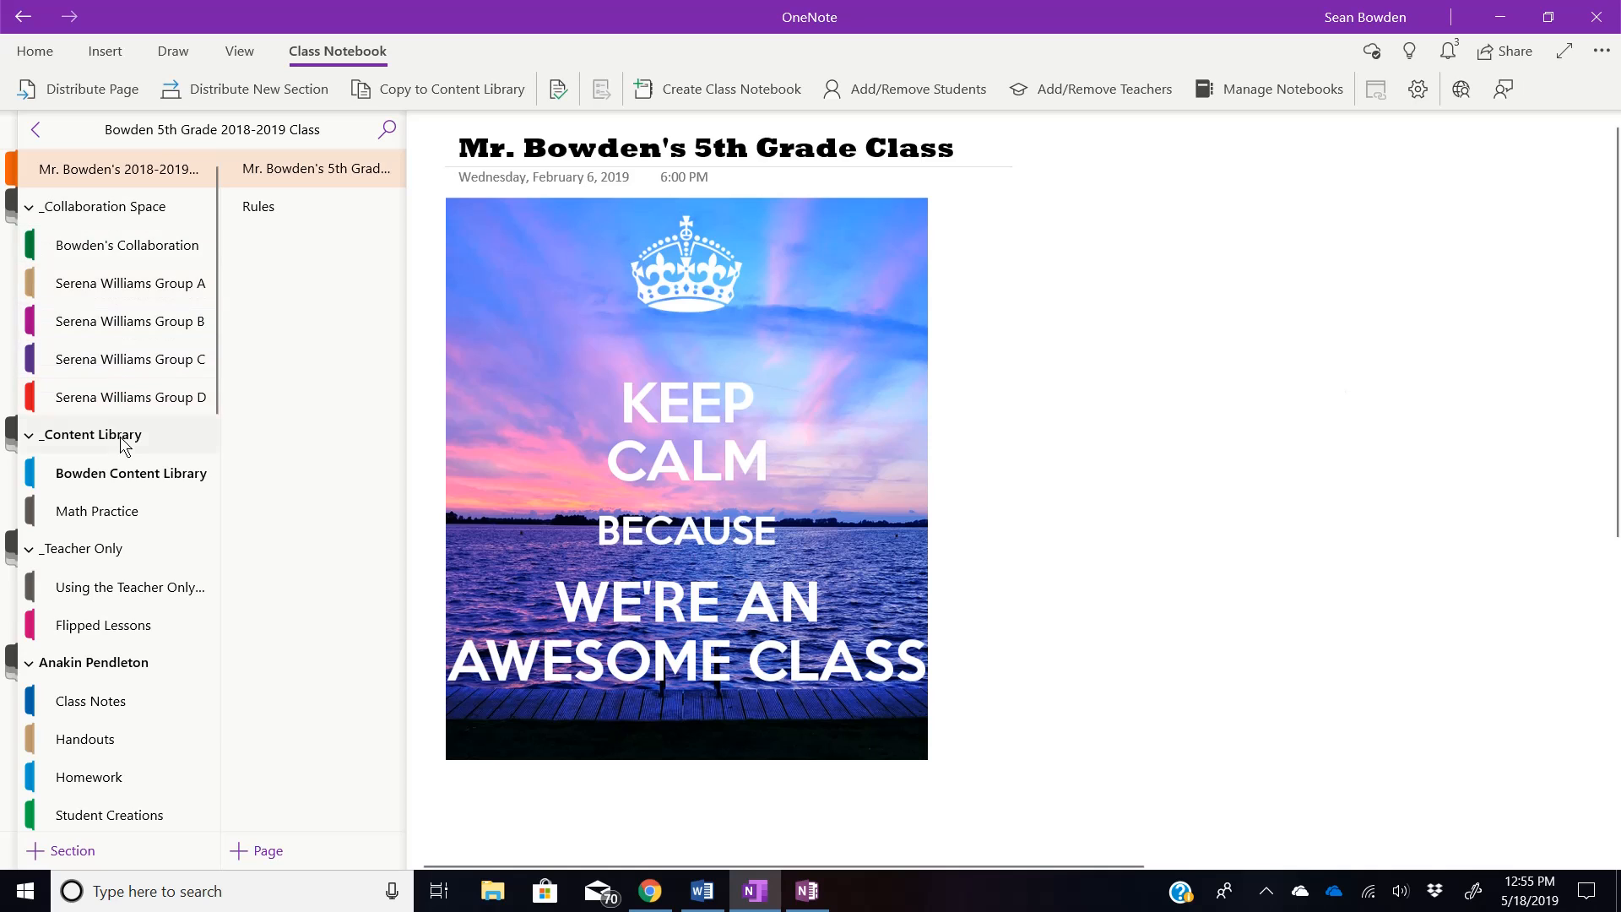
pyautogui.click(76, 209)
pyautogui.click(76, 210)
pyautogui.click(110, 243)
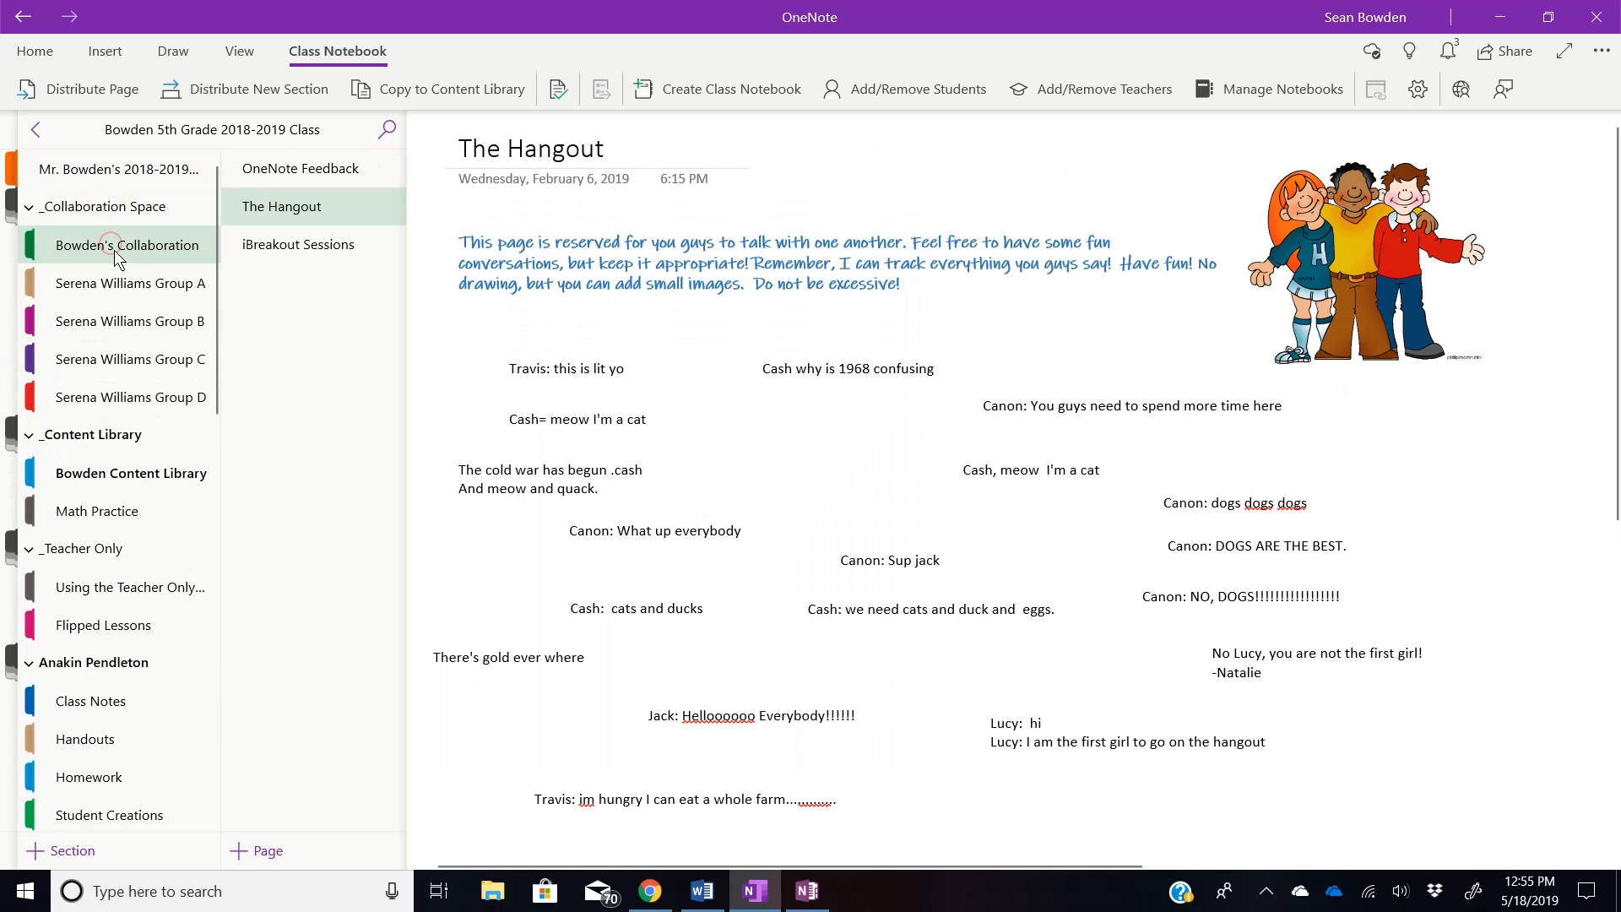
# Go through the Serena Williams Group A to D sections and return to the teacher's collaboration section
pyautogui.click(127, 284)
pyautogui.click(125, 322)
pyautogui.click(133, 364)
pyautogui.click(137, 396)
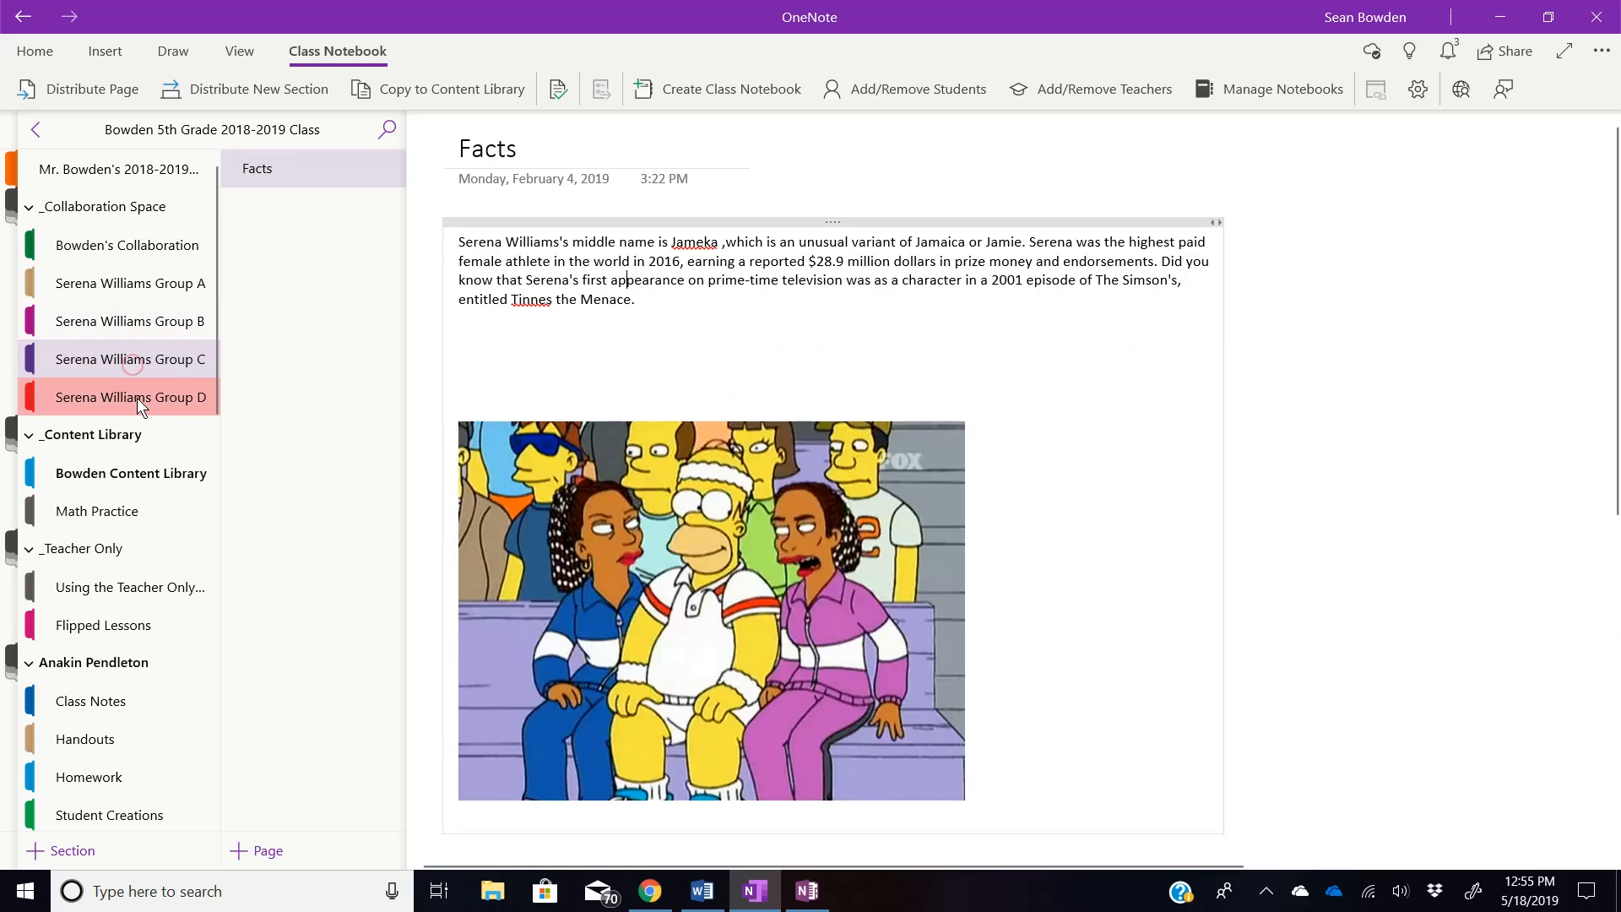
pyautogui.click(131, 362)
pyautogui.click(129, 319)
pyautogui.click(122, 285)
pyautogui.click(119, 247)
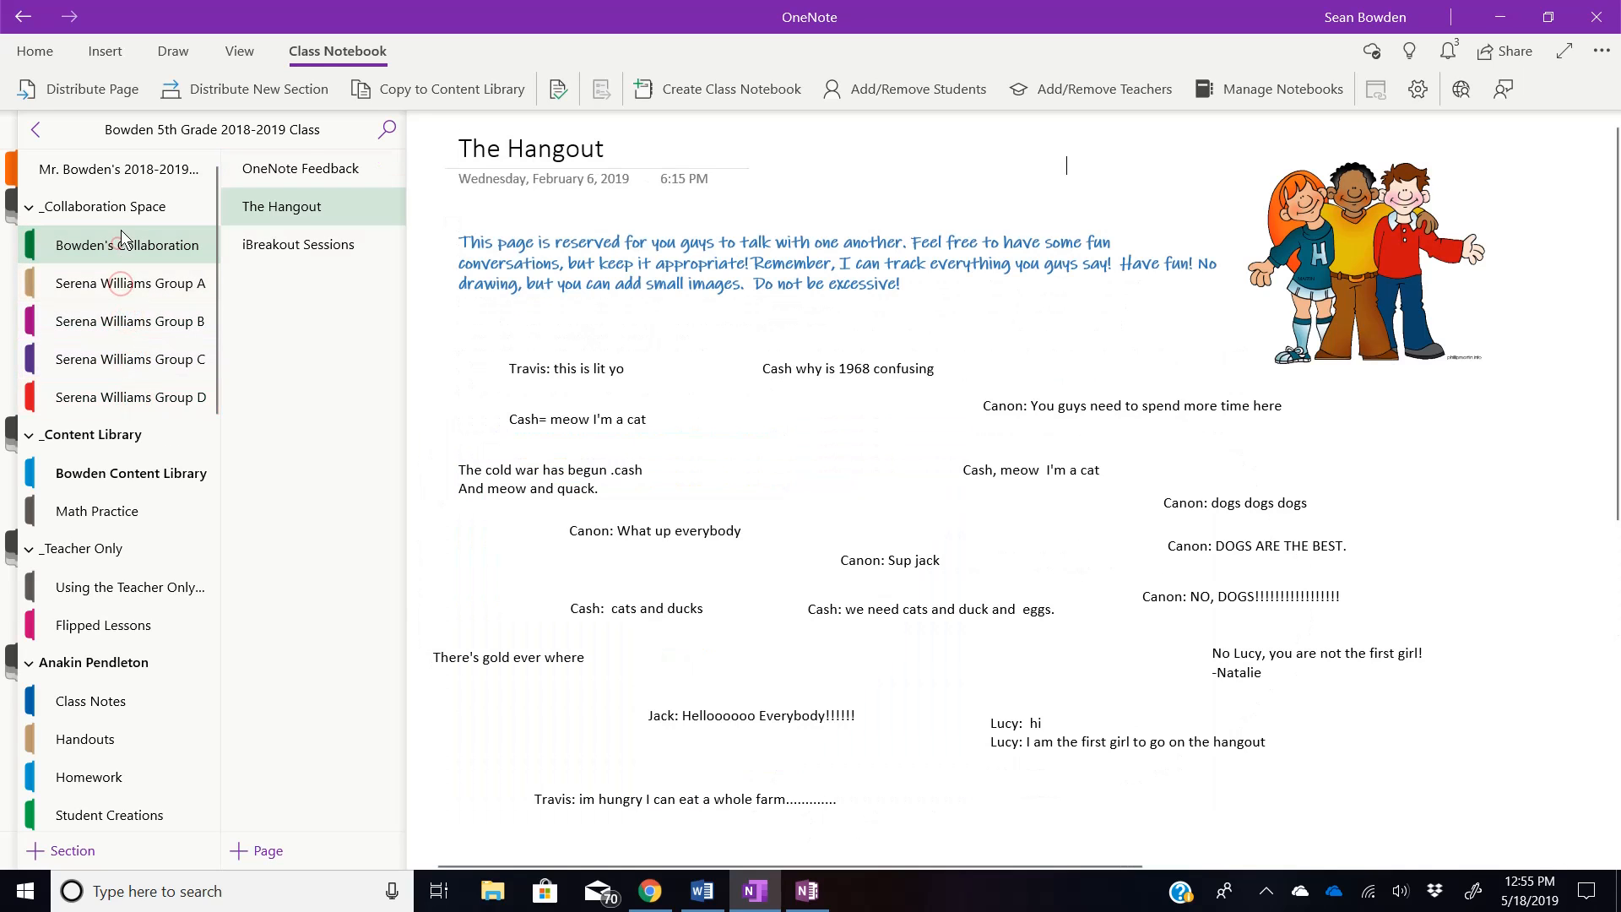
# View the class welcome section, then reopen the teacher's collaboration section and read through The Hangout page
pyautogui.click(126, 169)
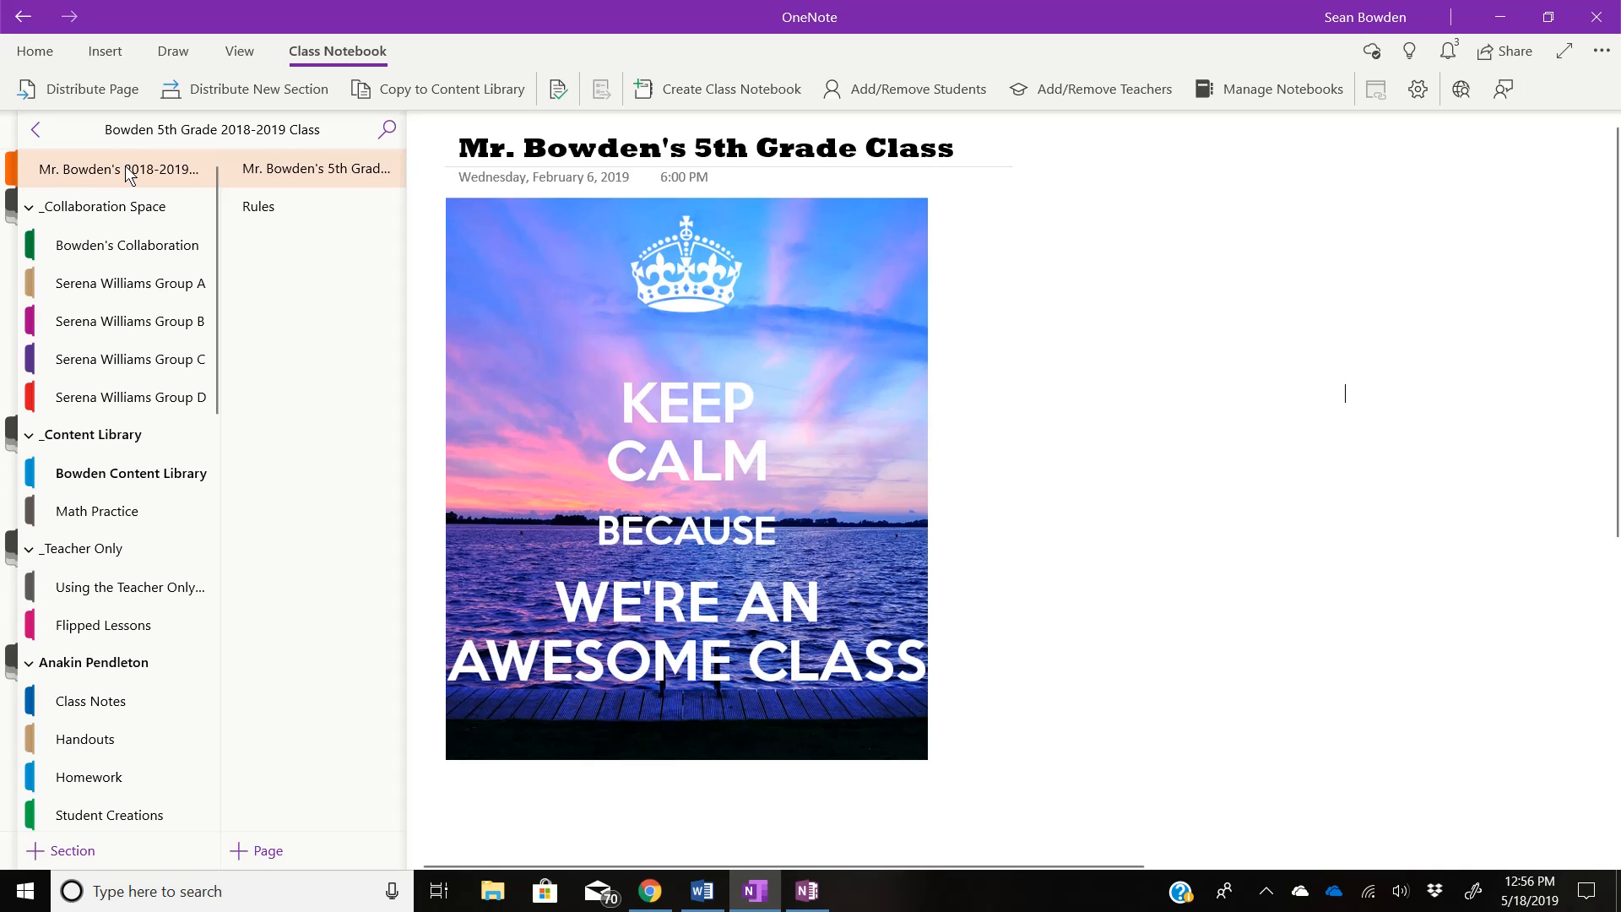
pyautogui.click(103, 207)
pyautogui.click(103, 207)
pyautogui.click(87, 246)
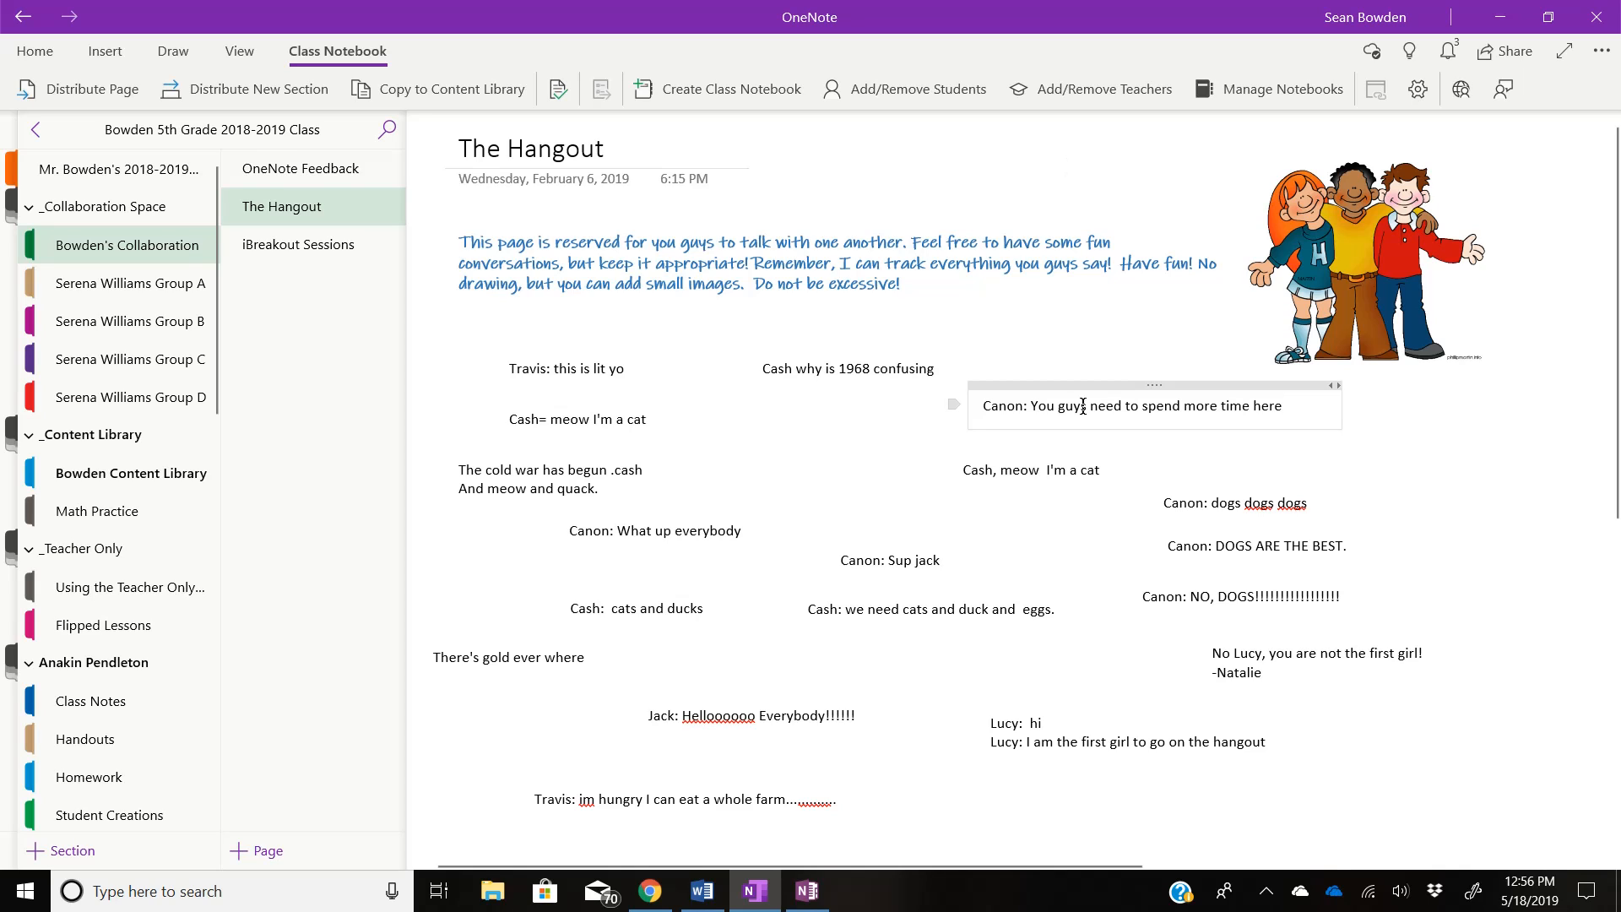
pyautogui.scroll(-2, 1013, 426)
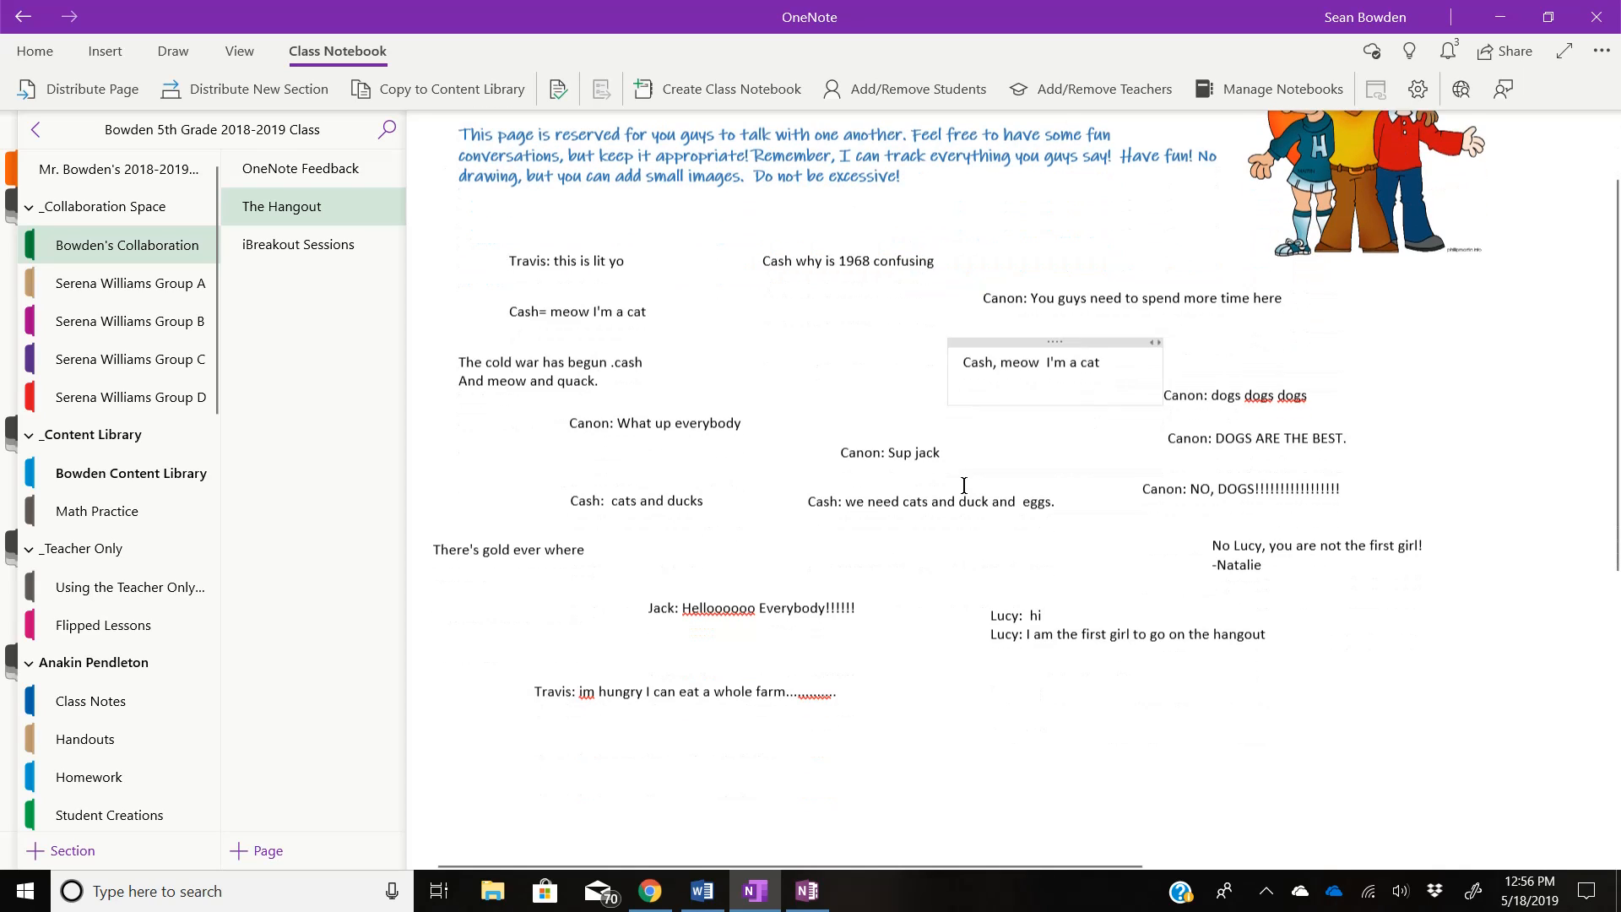
pyautogui.scroll(2, 947, 463)
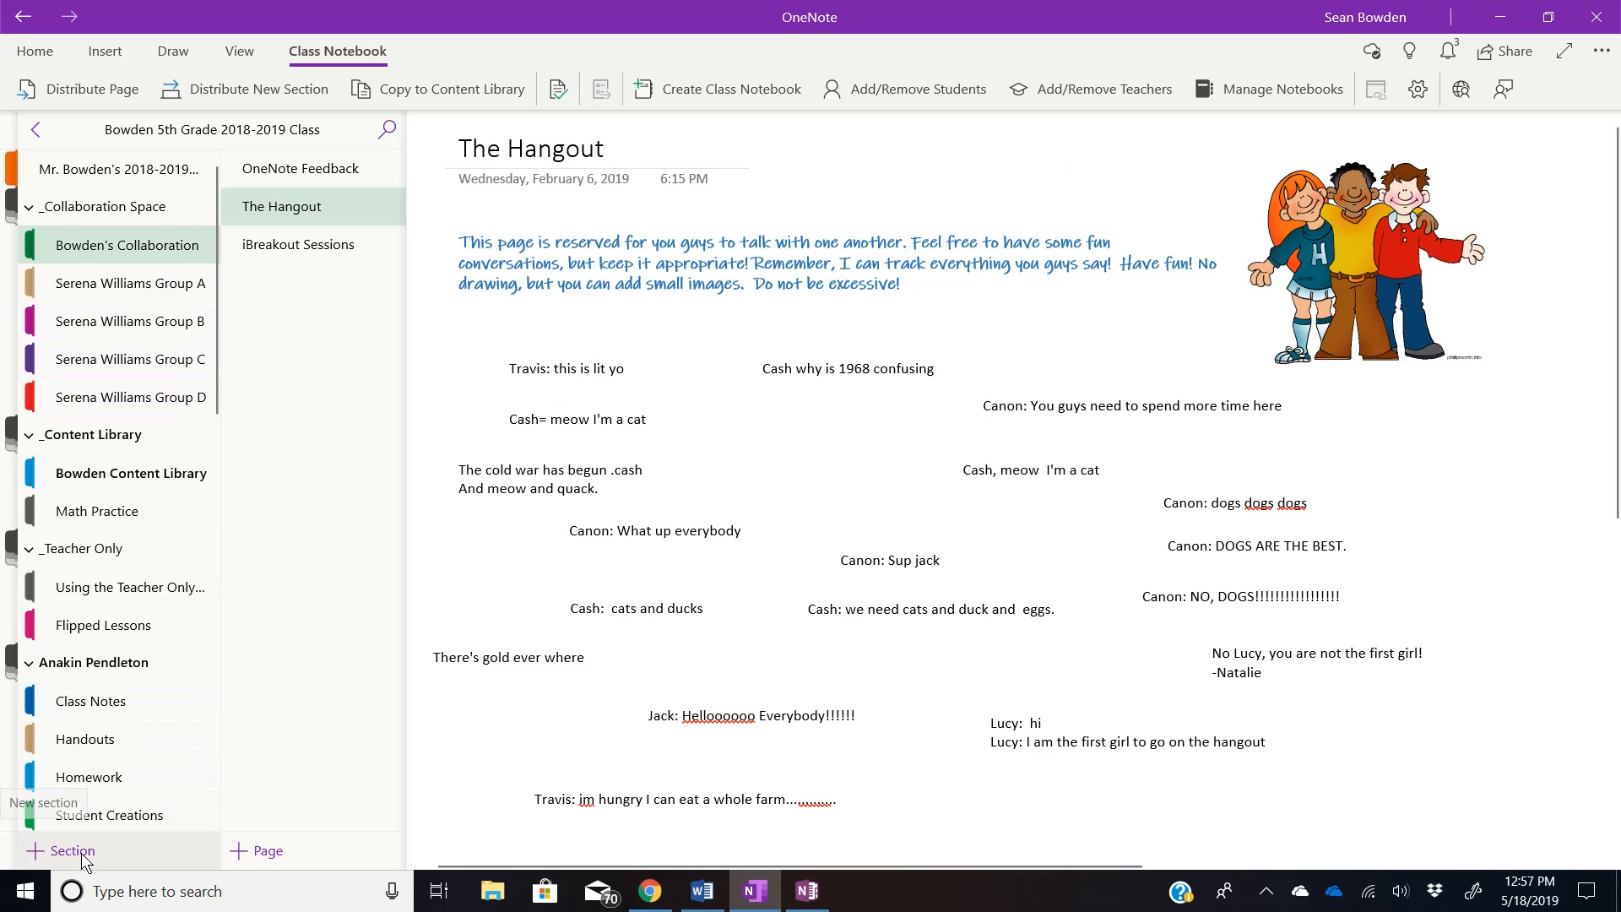
# Switch to Chrome, expand _Collaboration Space, view Serena Williams Group A and return to the teacher's collaboration section
pyautogui.click(650, 891)
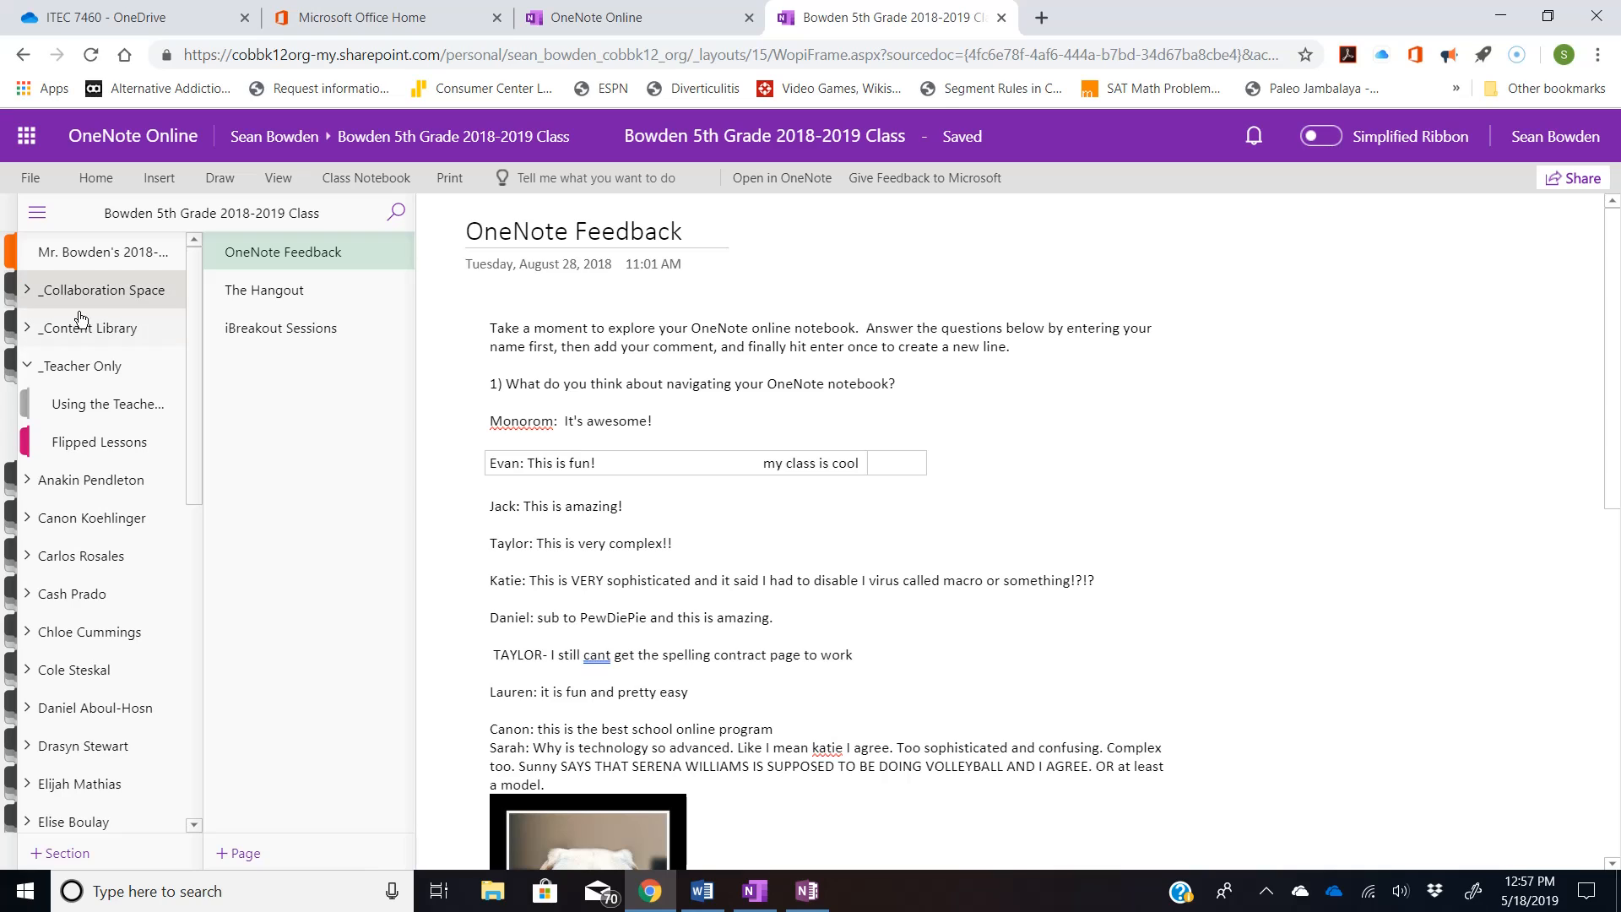
pyautogui.click(30, 290)
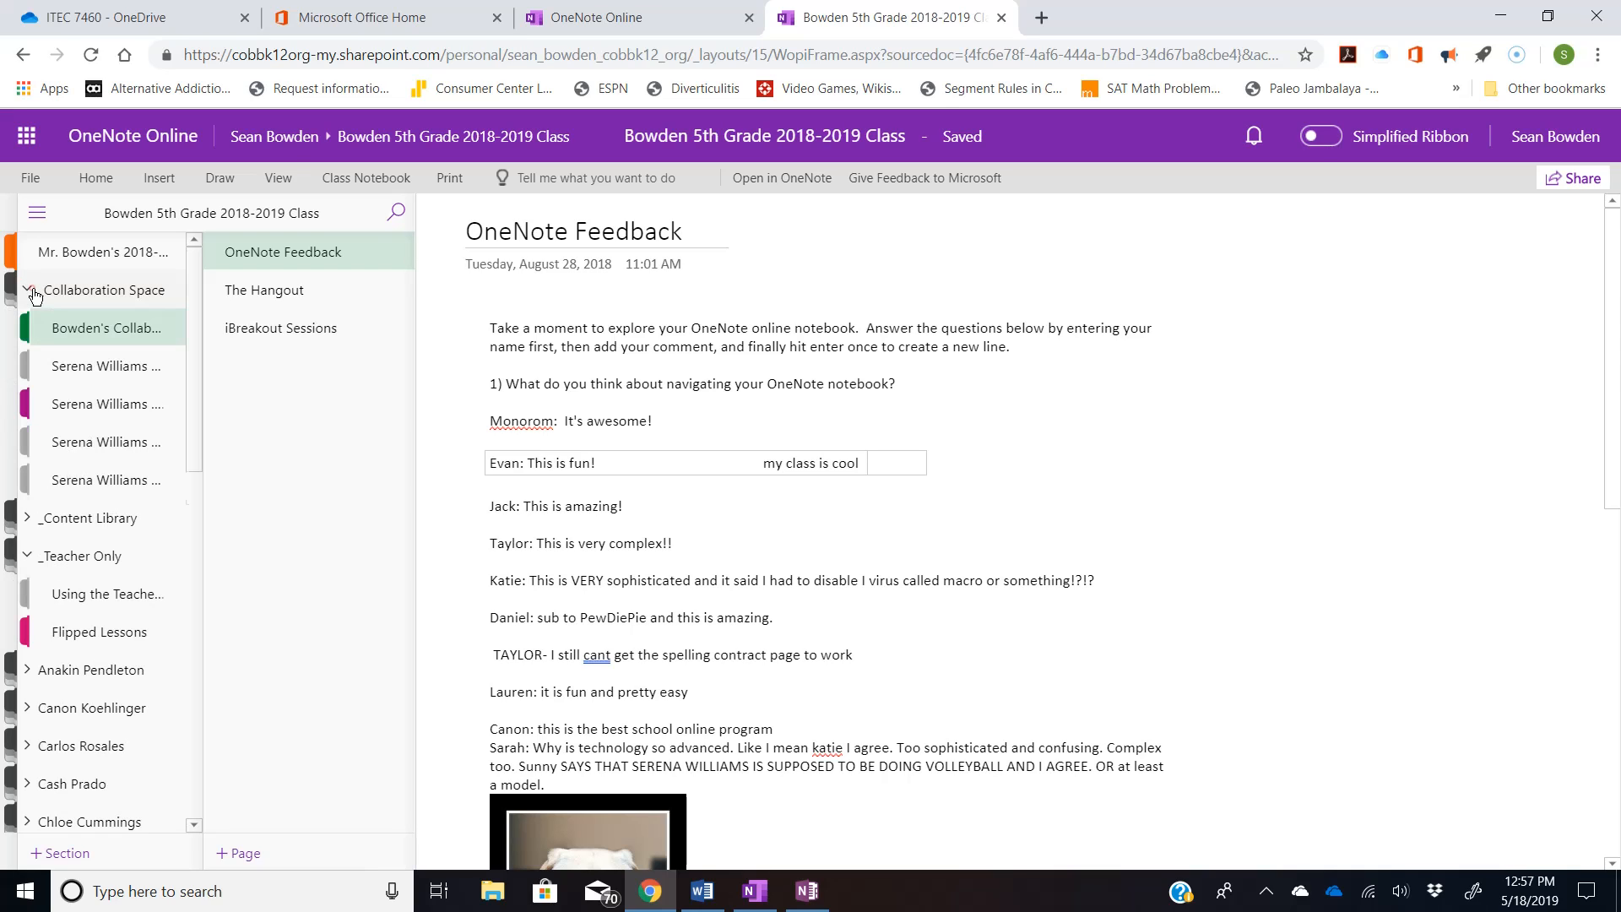
pyautogui.click(85, 366)
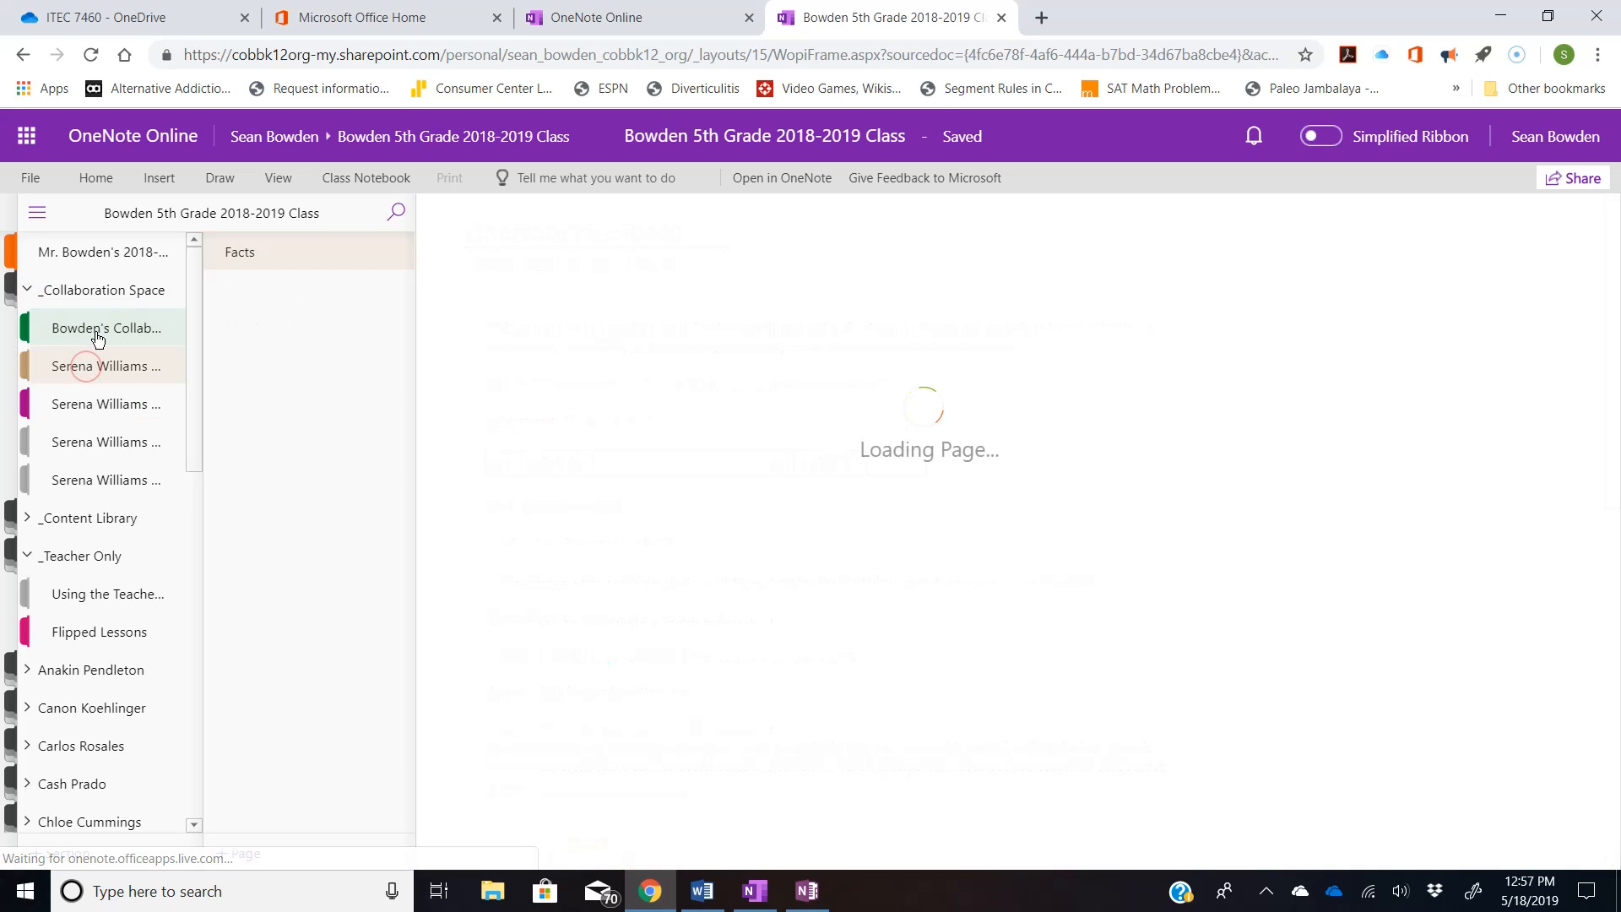
pyautogui.click(103, 329)
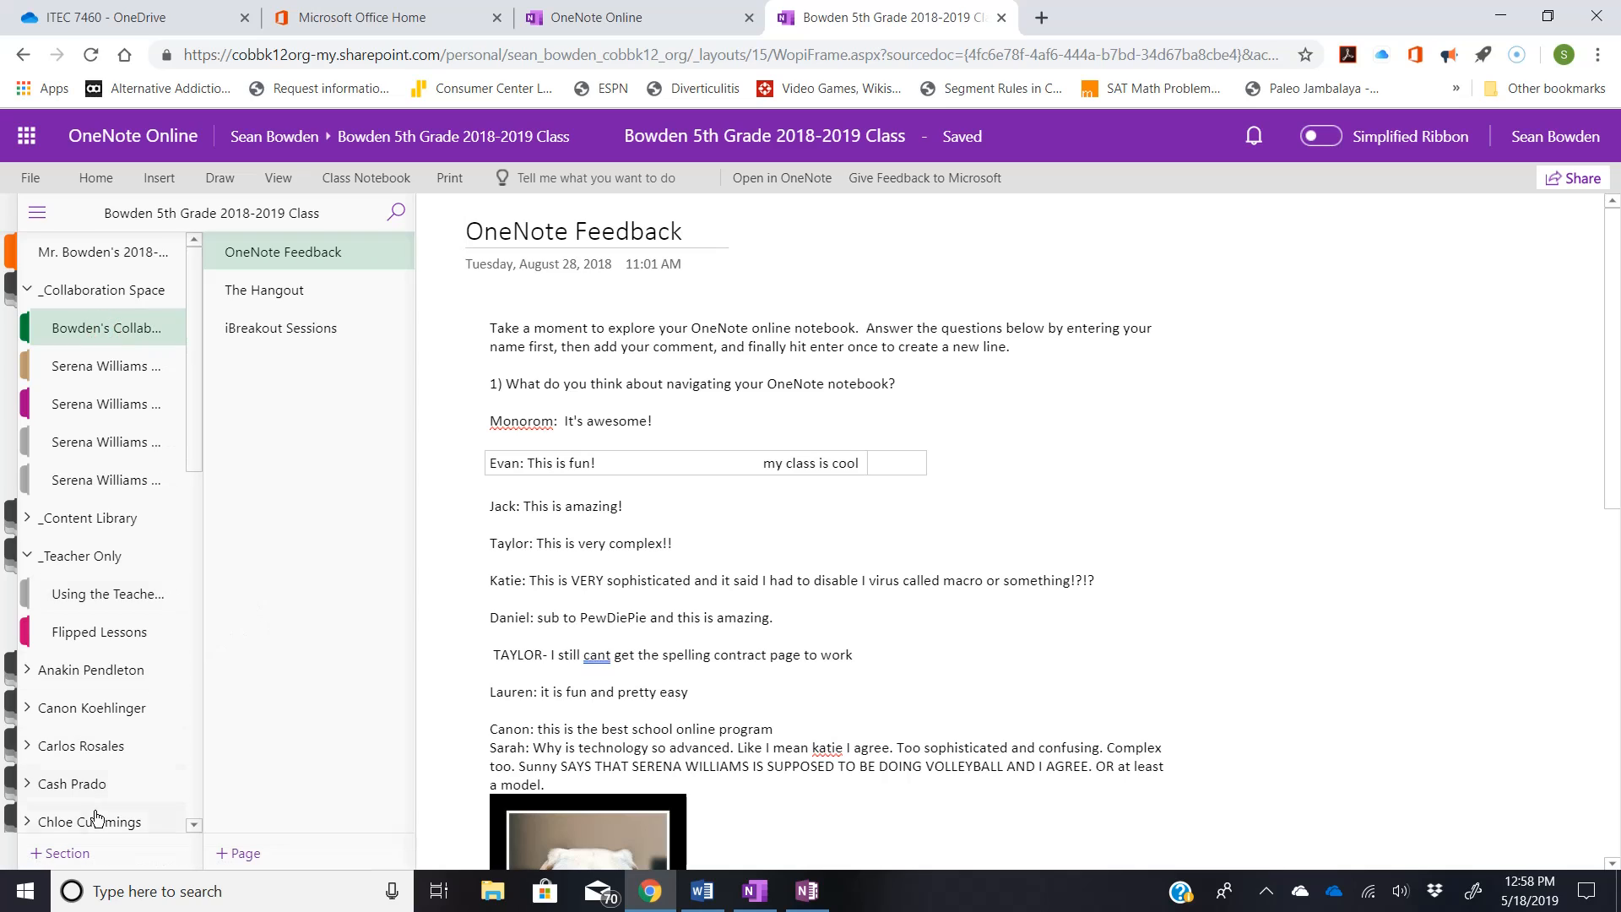
# Start adding a new section to the notebook and cancel before naming it
pyautogui.click(65, 855)
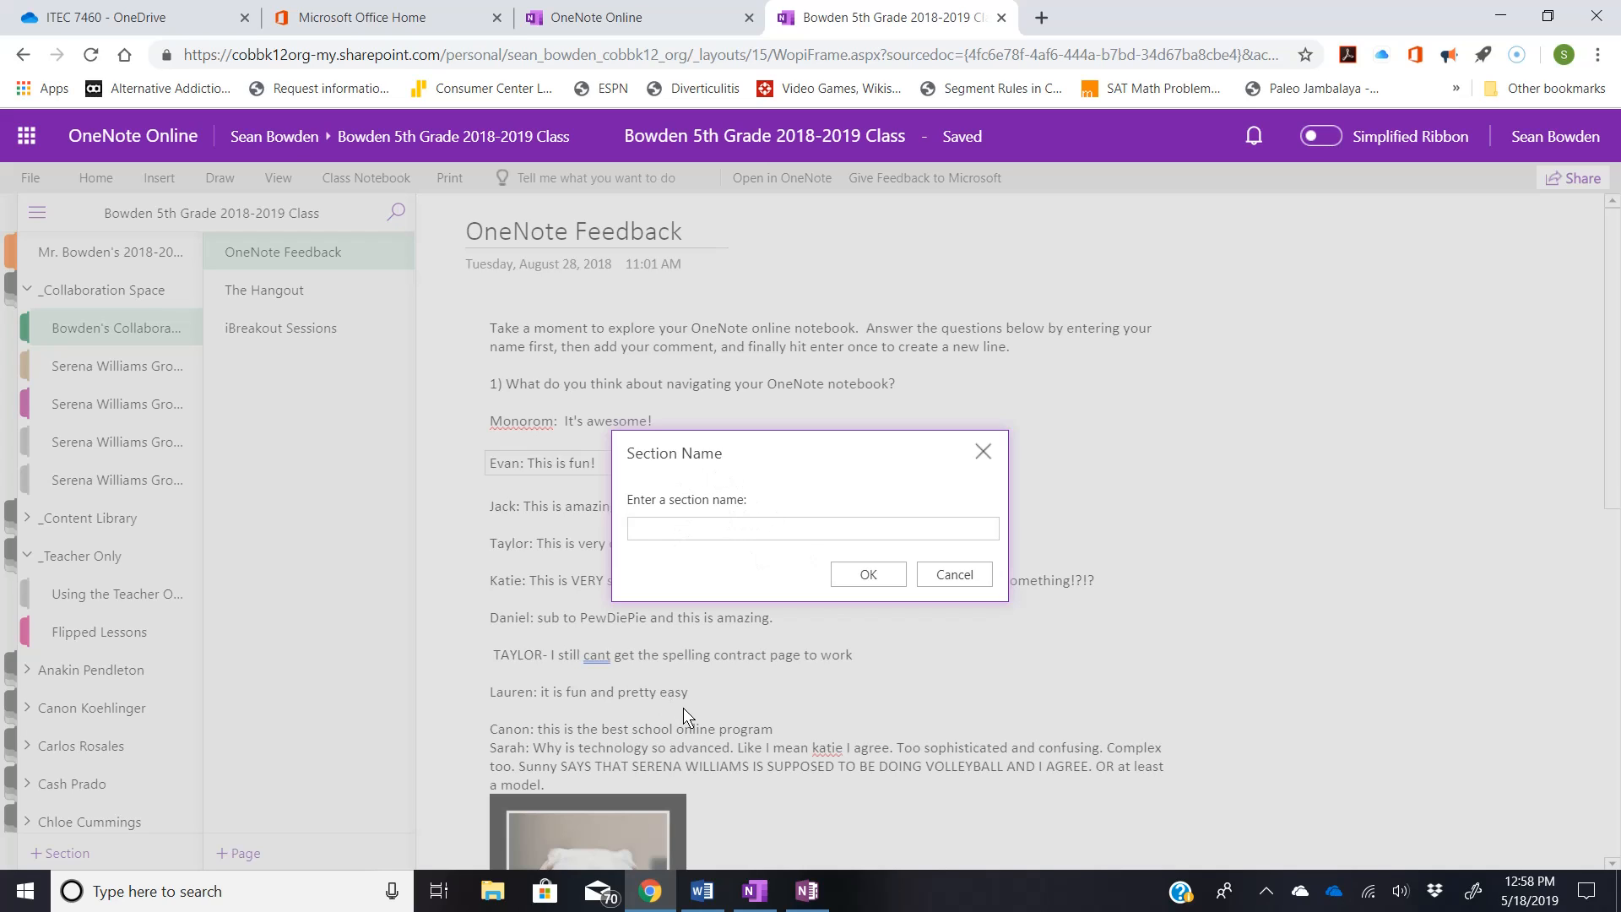
pyautogui.click(941, 573)
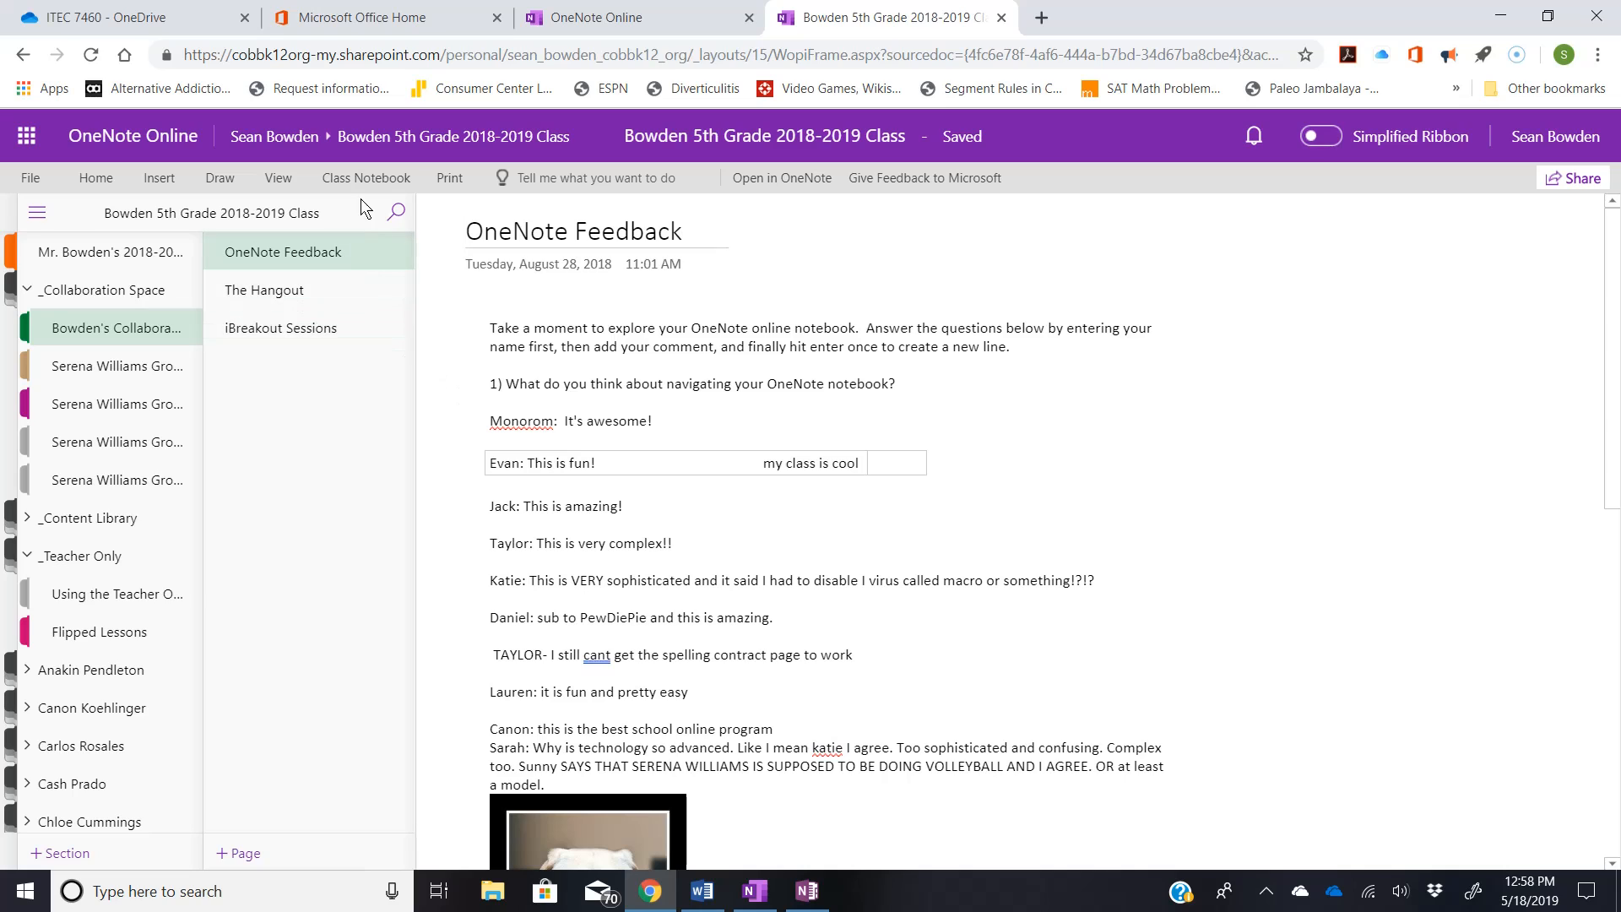
# Open Manage Notebooks for the class notebooks and show the Collaboration Space permissions of the 5th Grade 2018-2019 class notebook
pyautogui.click(368, 178)
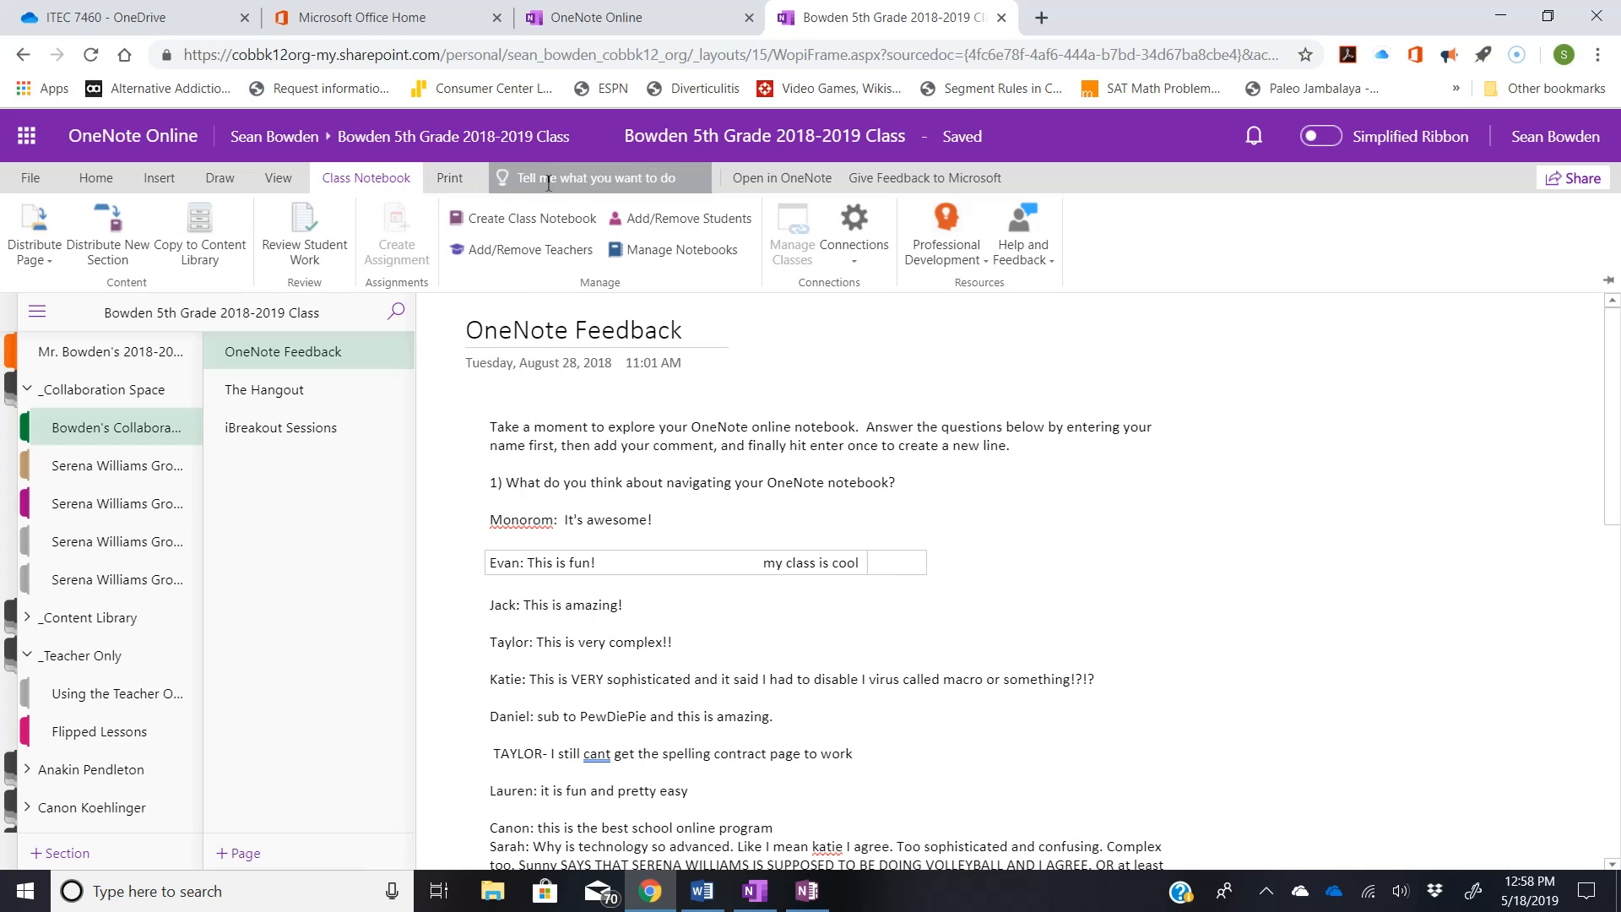
pyautogui.click(662, 254)
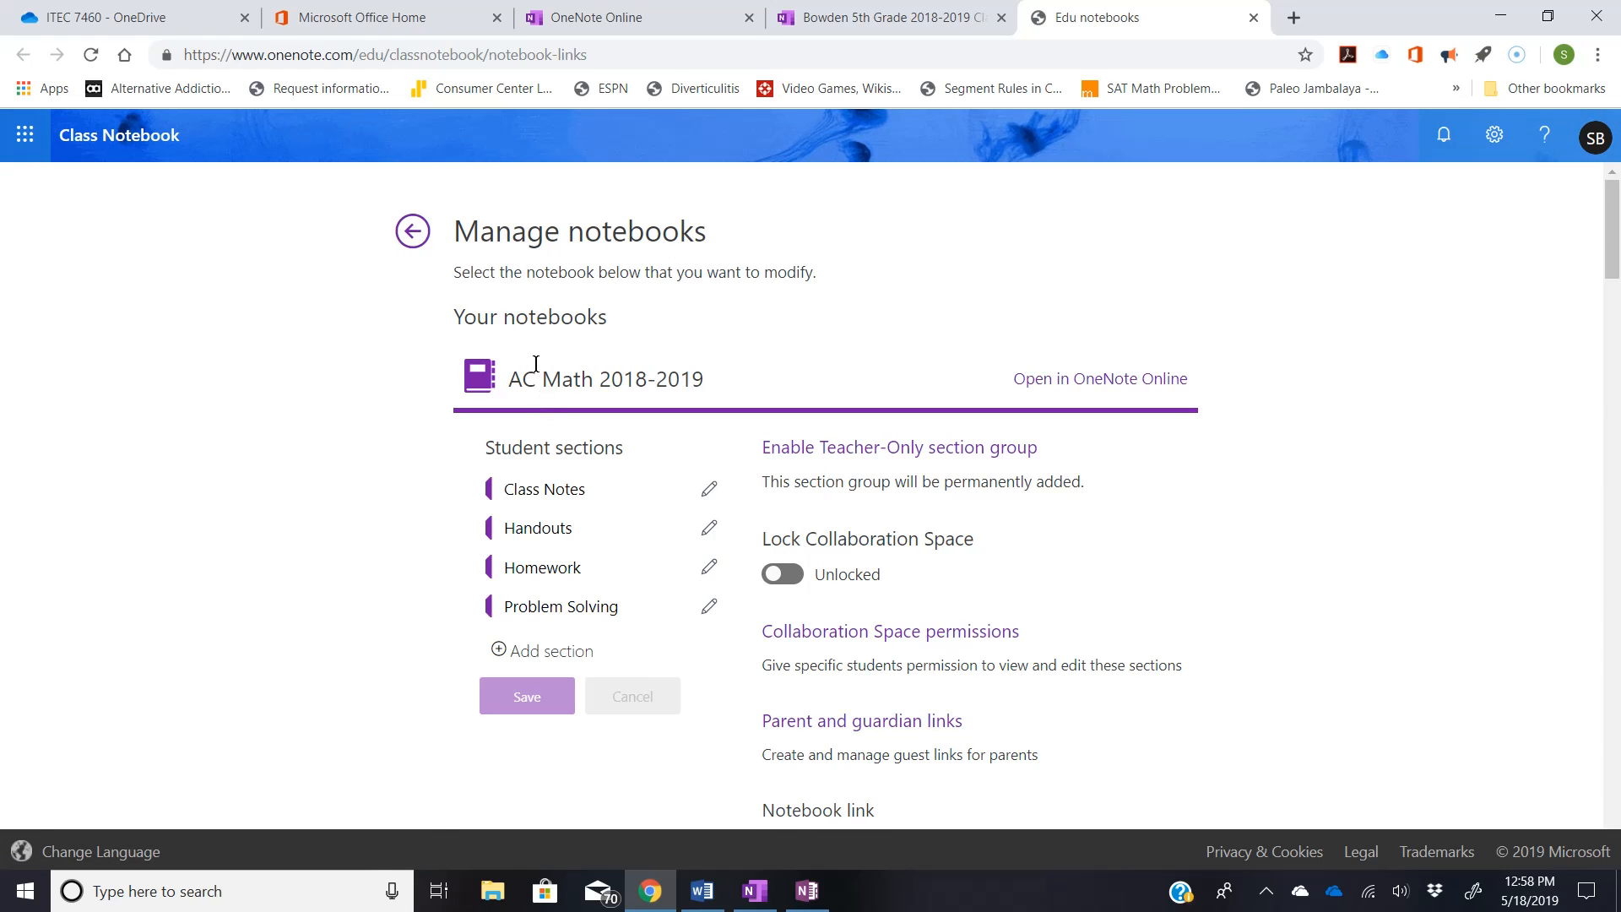
pyautogui.scroll(-8, 565, 368)
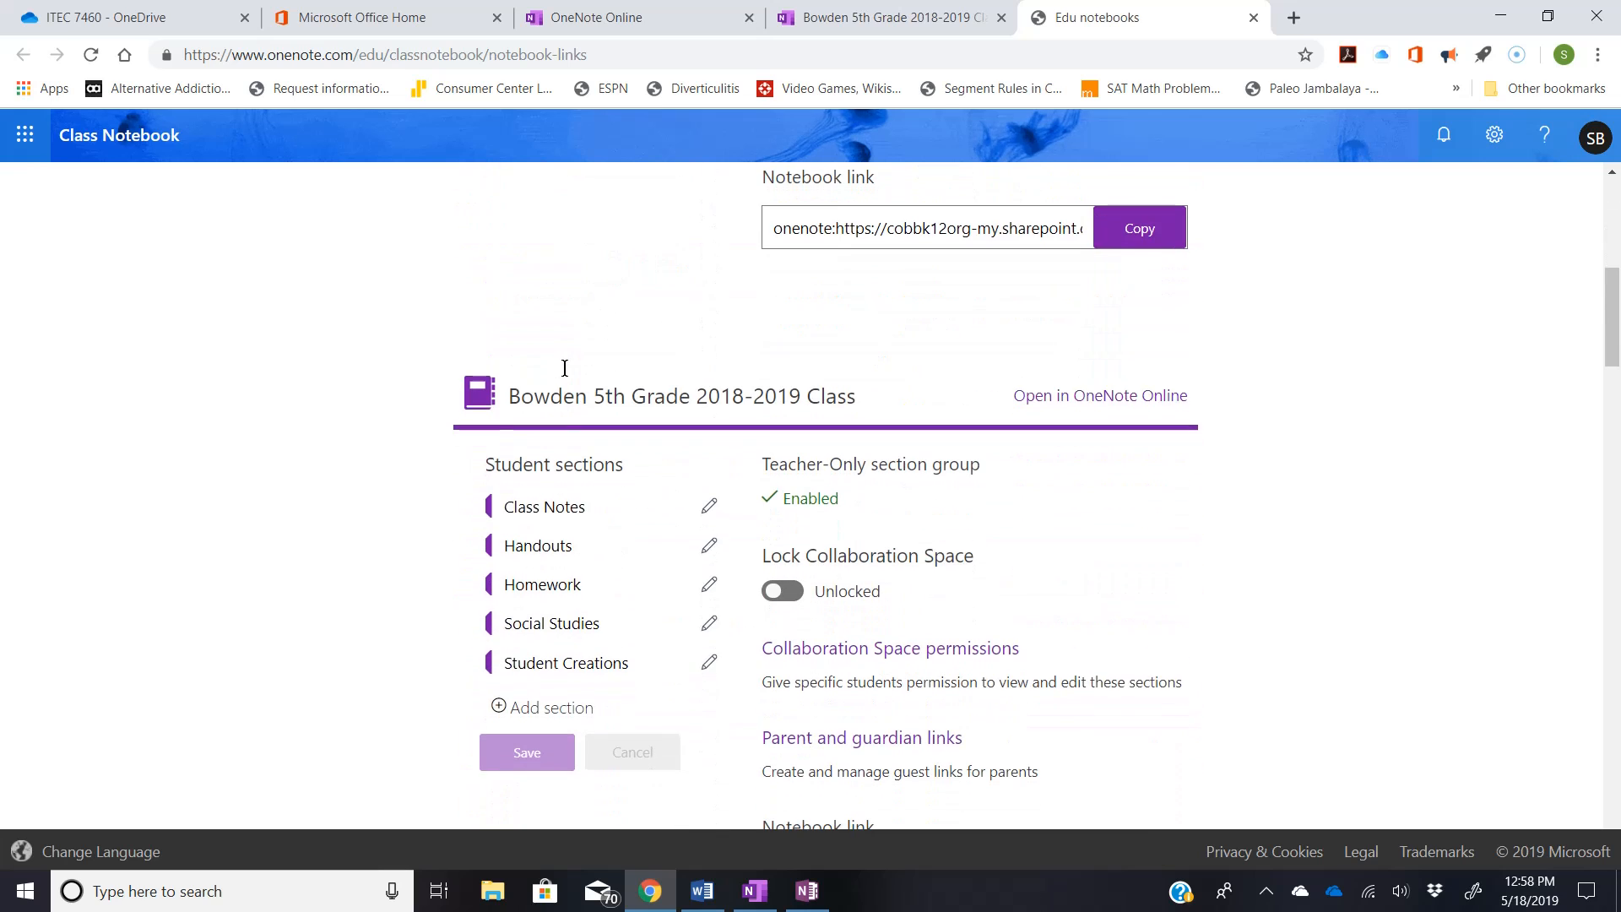
pyautogui.scroll(-2, 565, 372)
pyautogui.scroll(1, 565, 368)
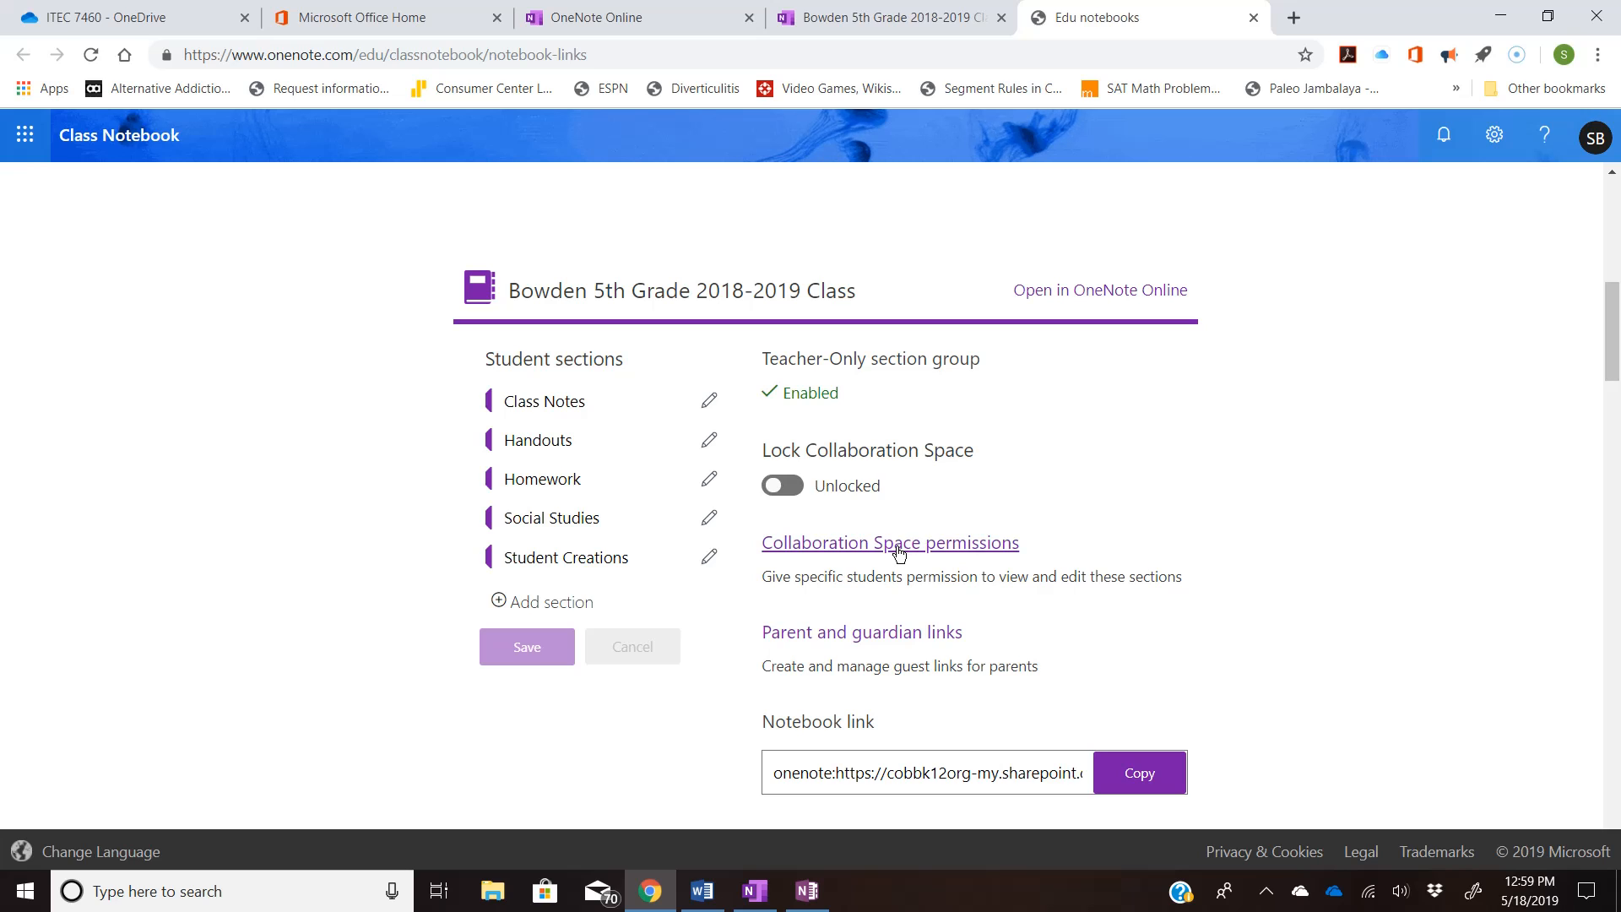
pyautogui.click(844, 550)
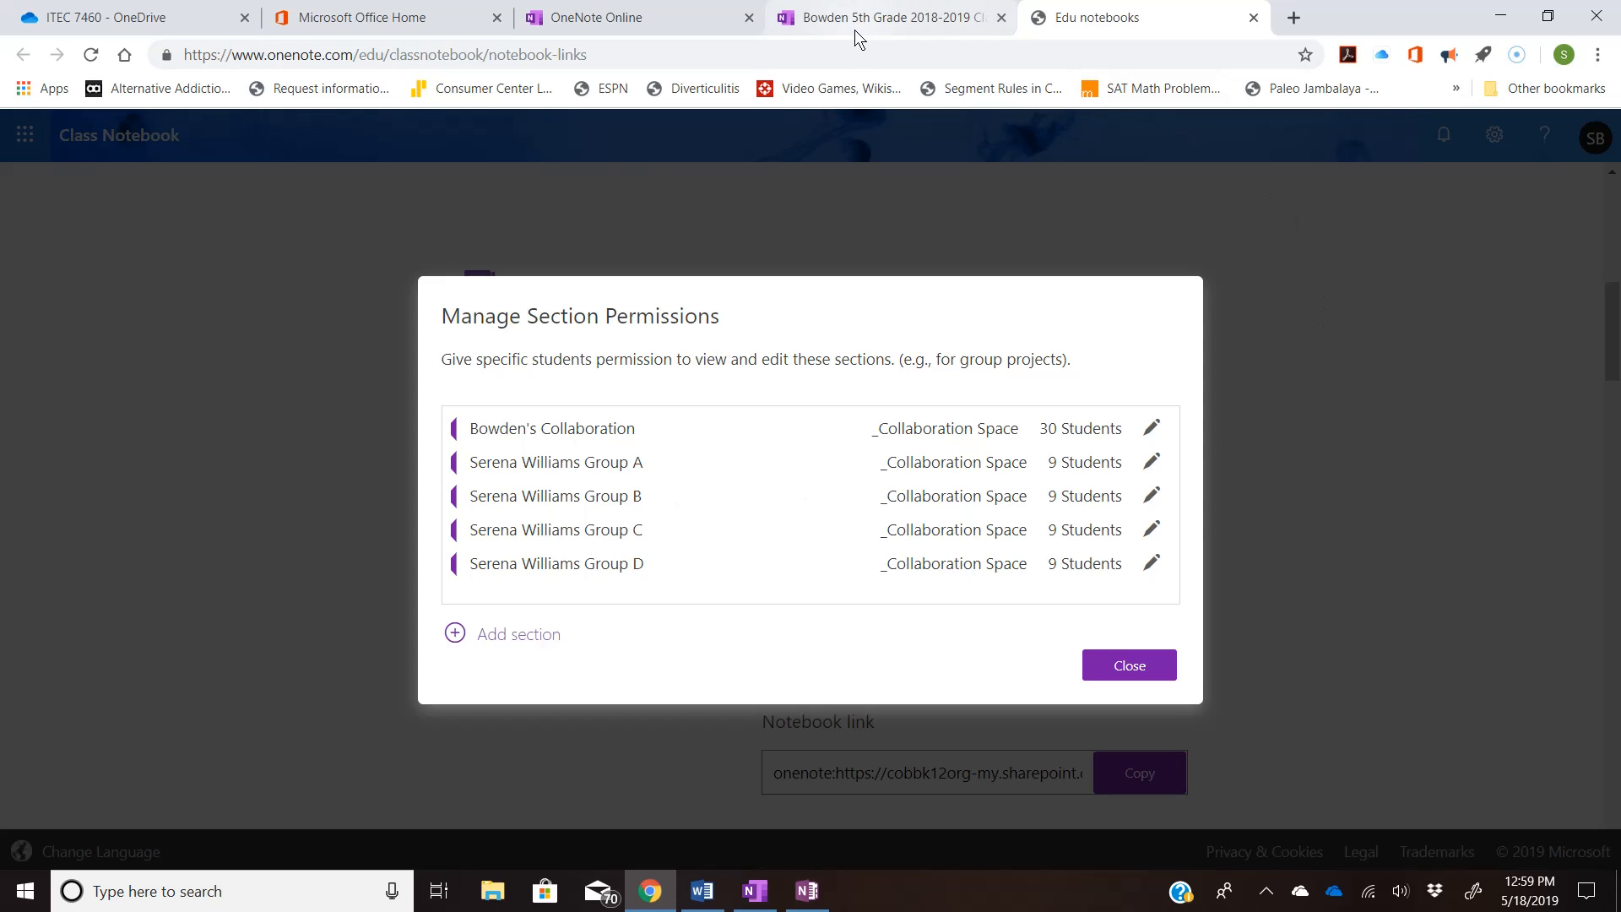
# View the new Collaboration Space section form, browse its list of selectable students and close it without creating a section
pyautogui.click(453, 634)
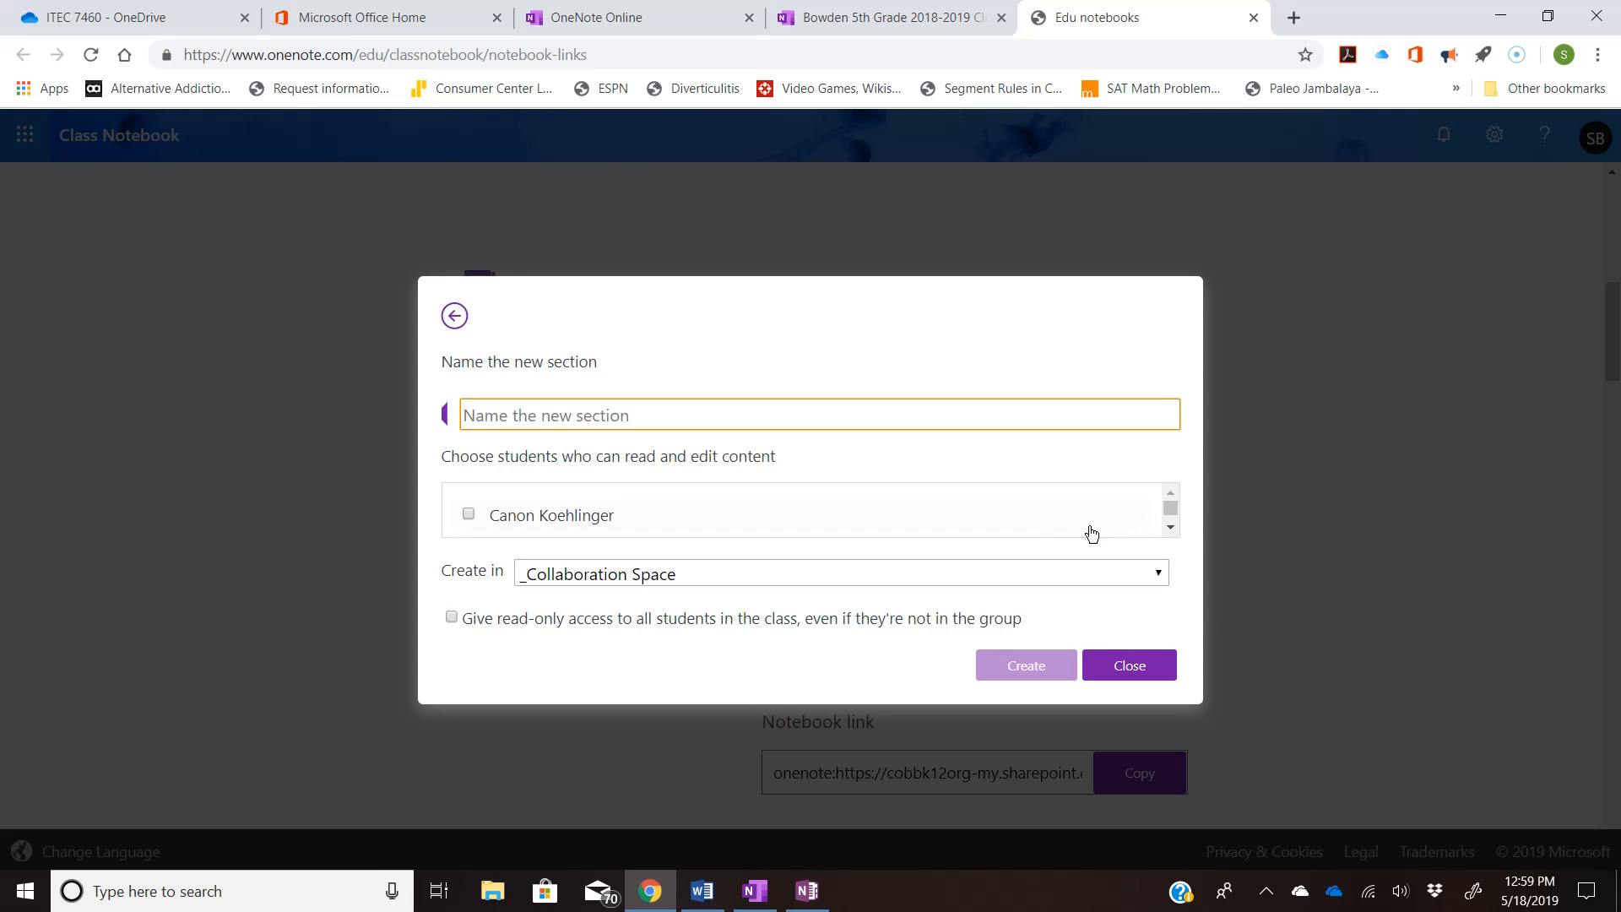
pyautogui.click(1172, 525)
pyautogui.click(1171, 525)
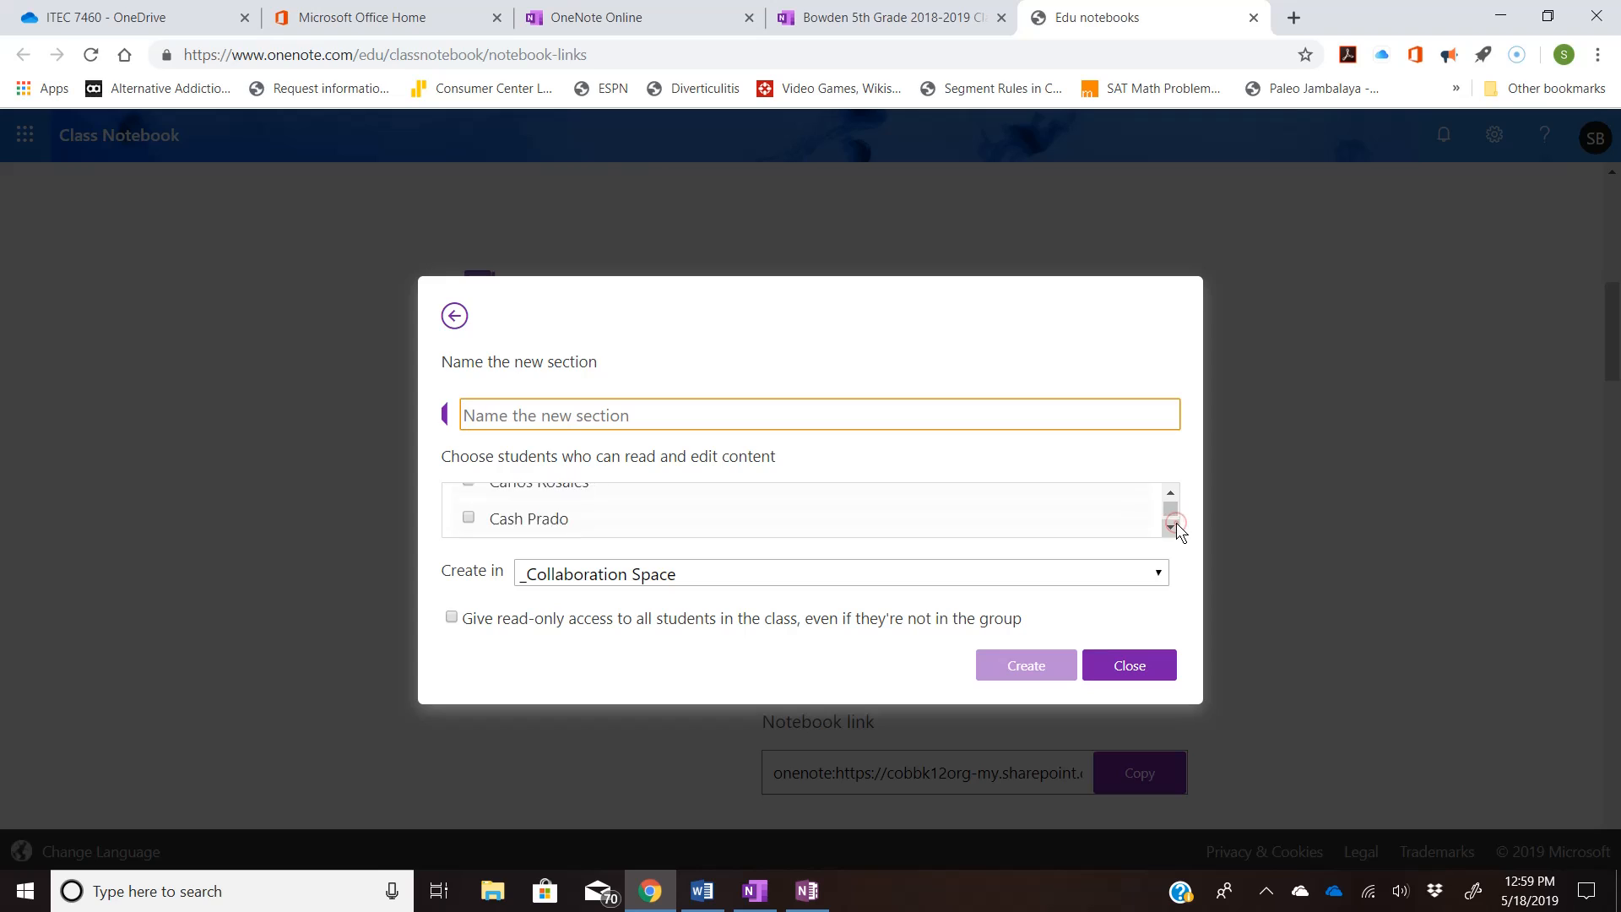
pyautogui.click(1172, 525)
pyautogui.click(1171, 525)
pyautogui.click(1171, 525)
pyautogui.click(1168, 525)
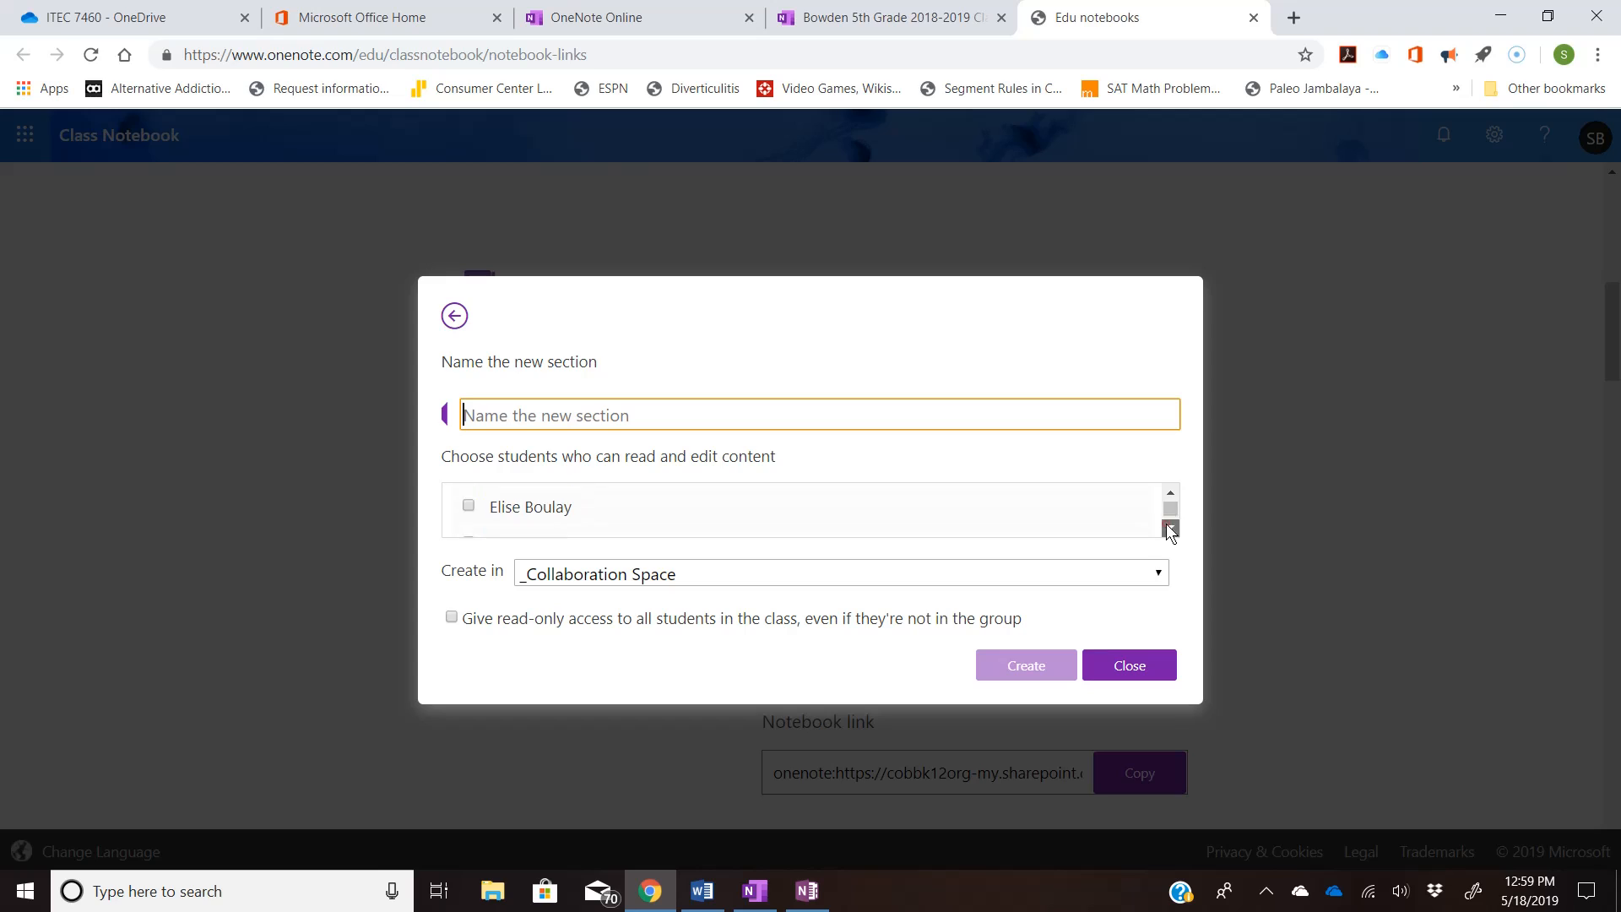
pyautogui.click(1169, 525)
pyautogui.click(1168, 525)
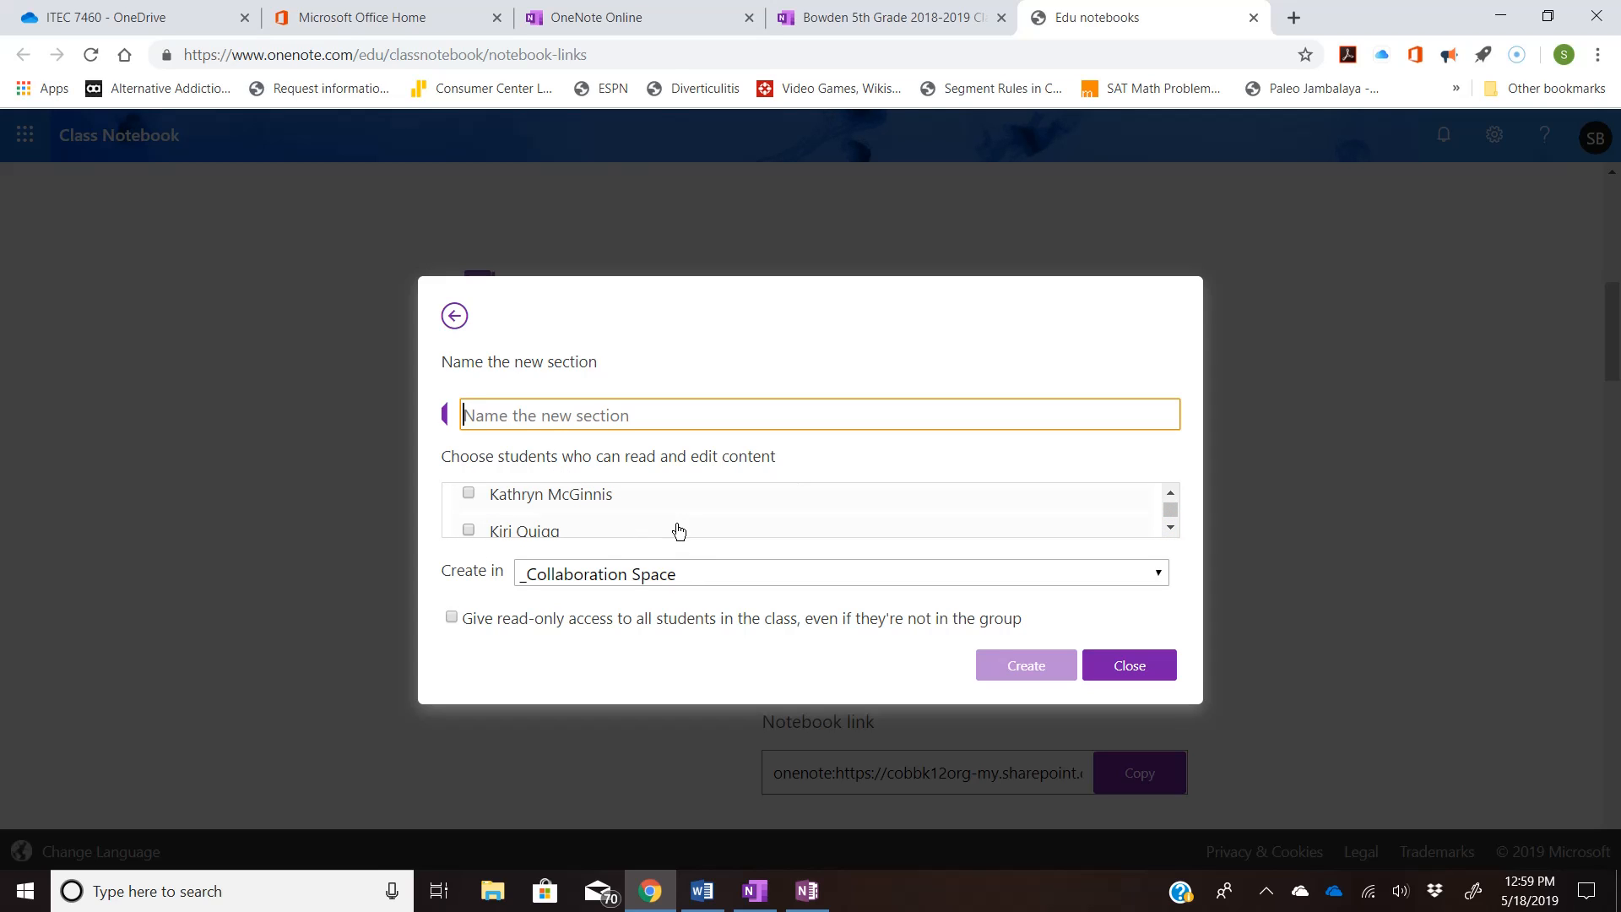
pyautogui.click(1128, 662)
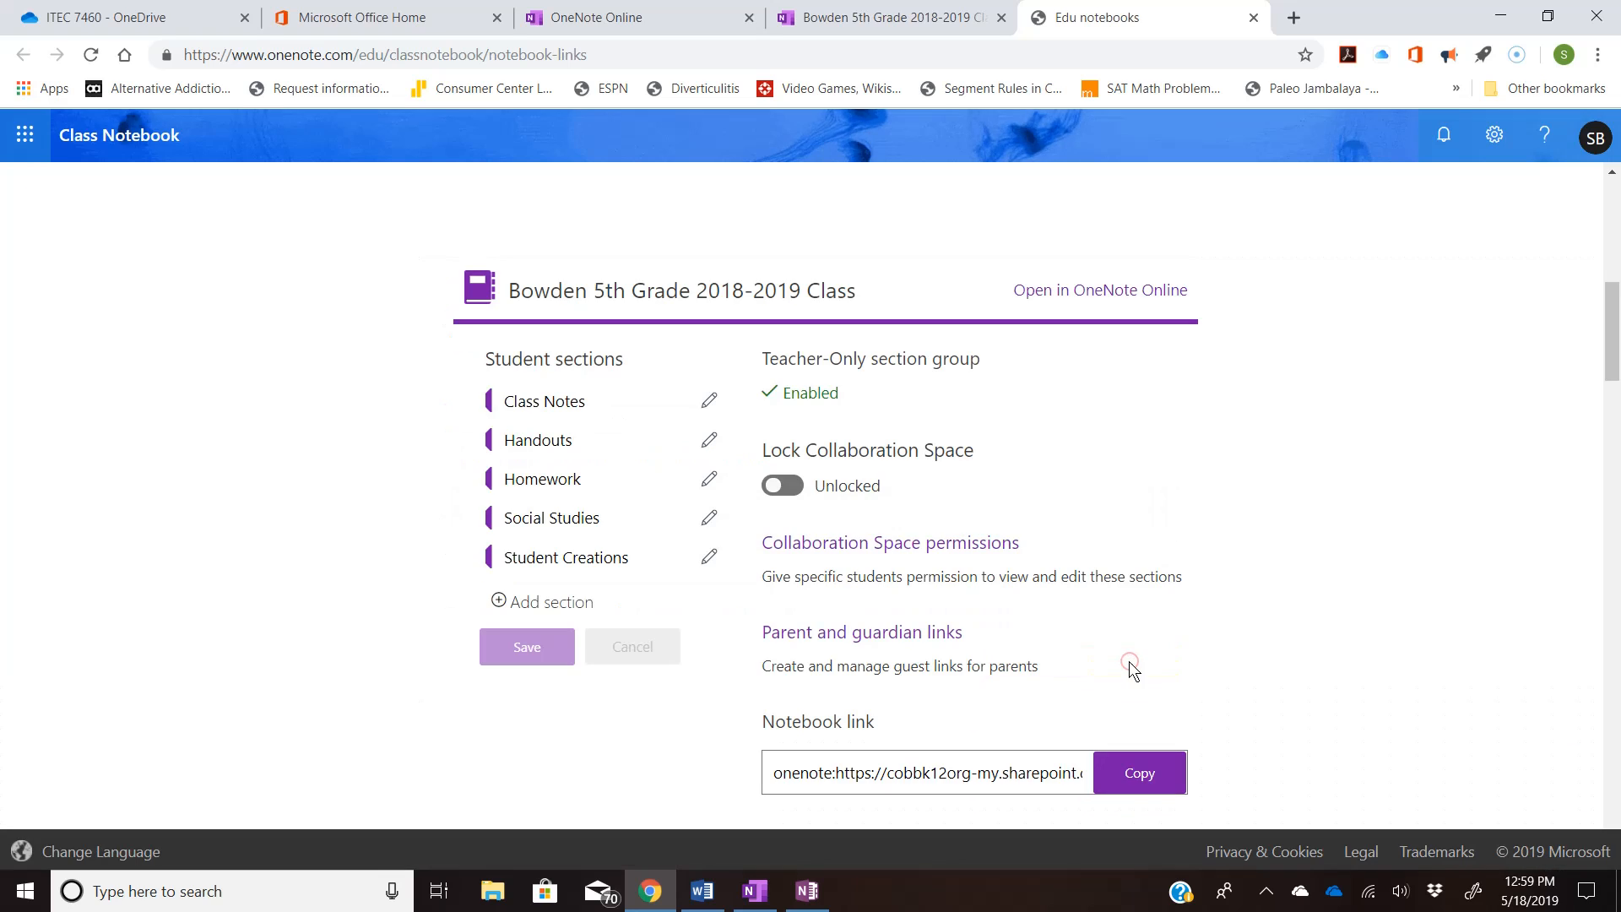
# Reopen the Collaboration Space permissions, review which students can edit Serena Williams Group A and close without saving
pyautogui.click(874, 547)
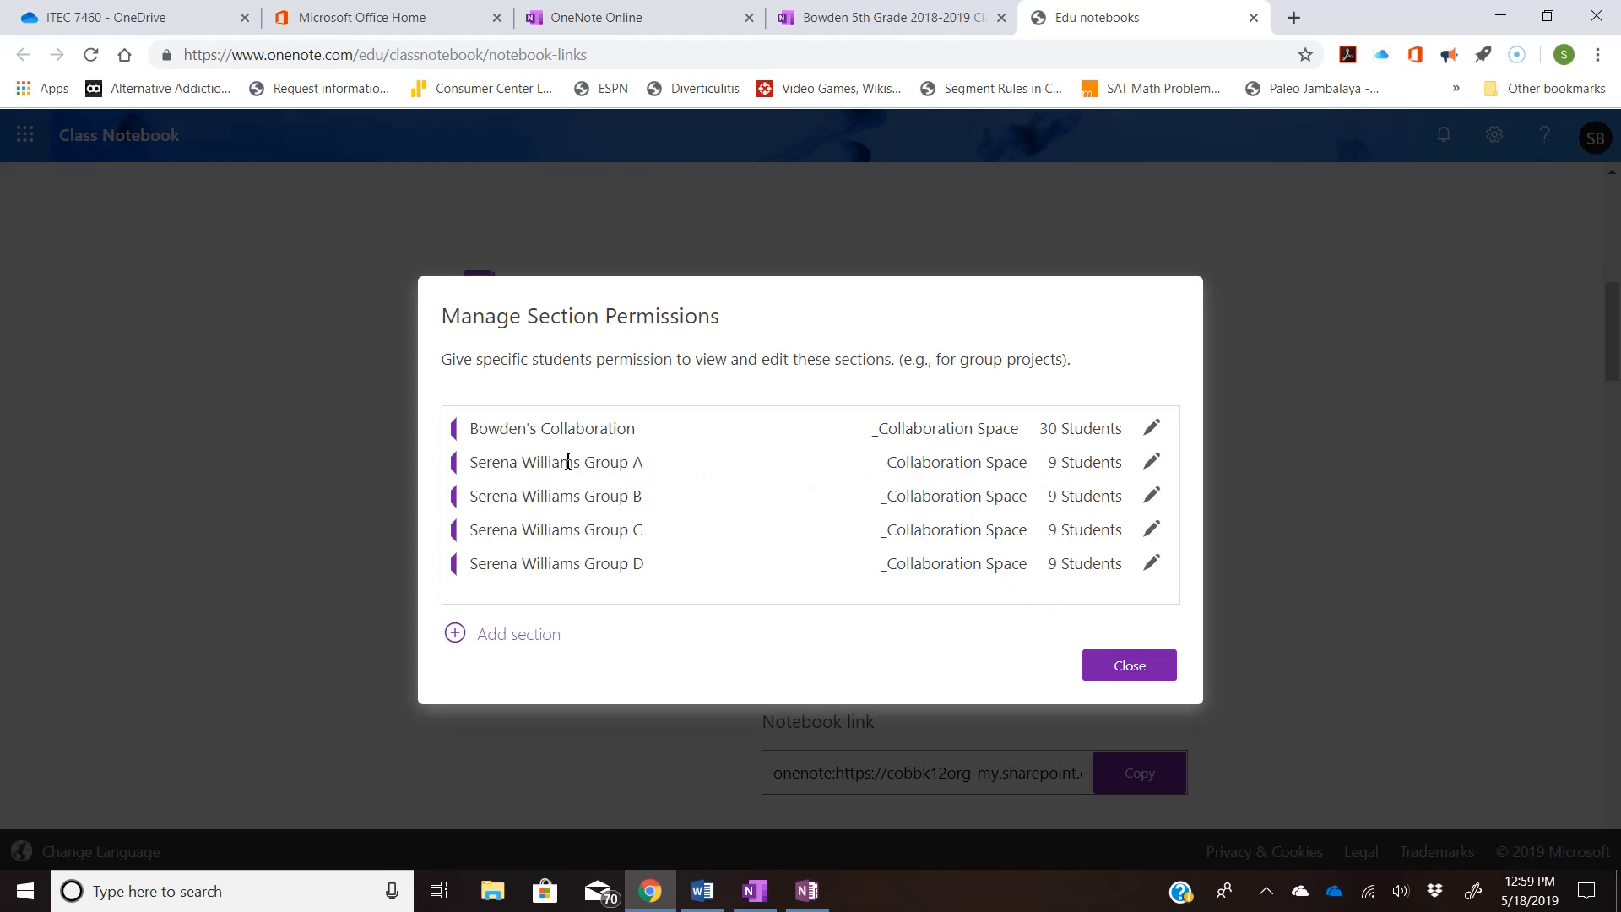
pyautogui.click(1151, 462)
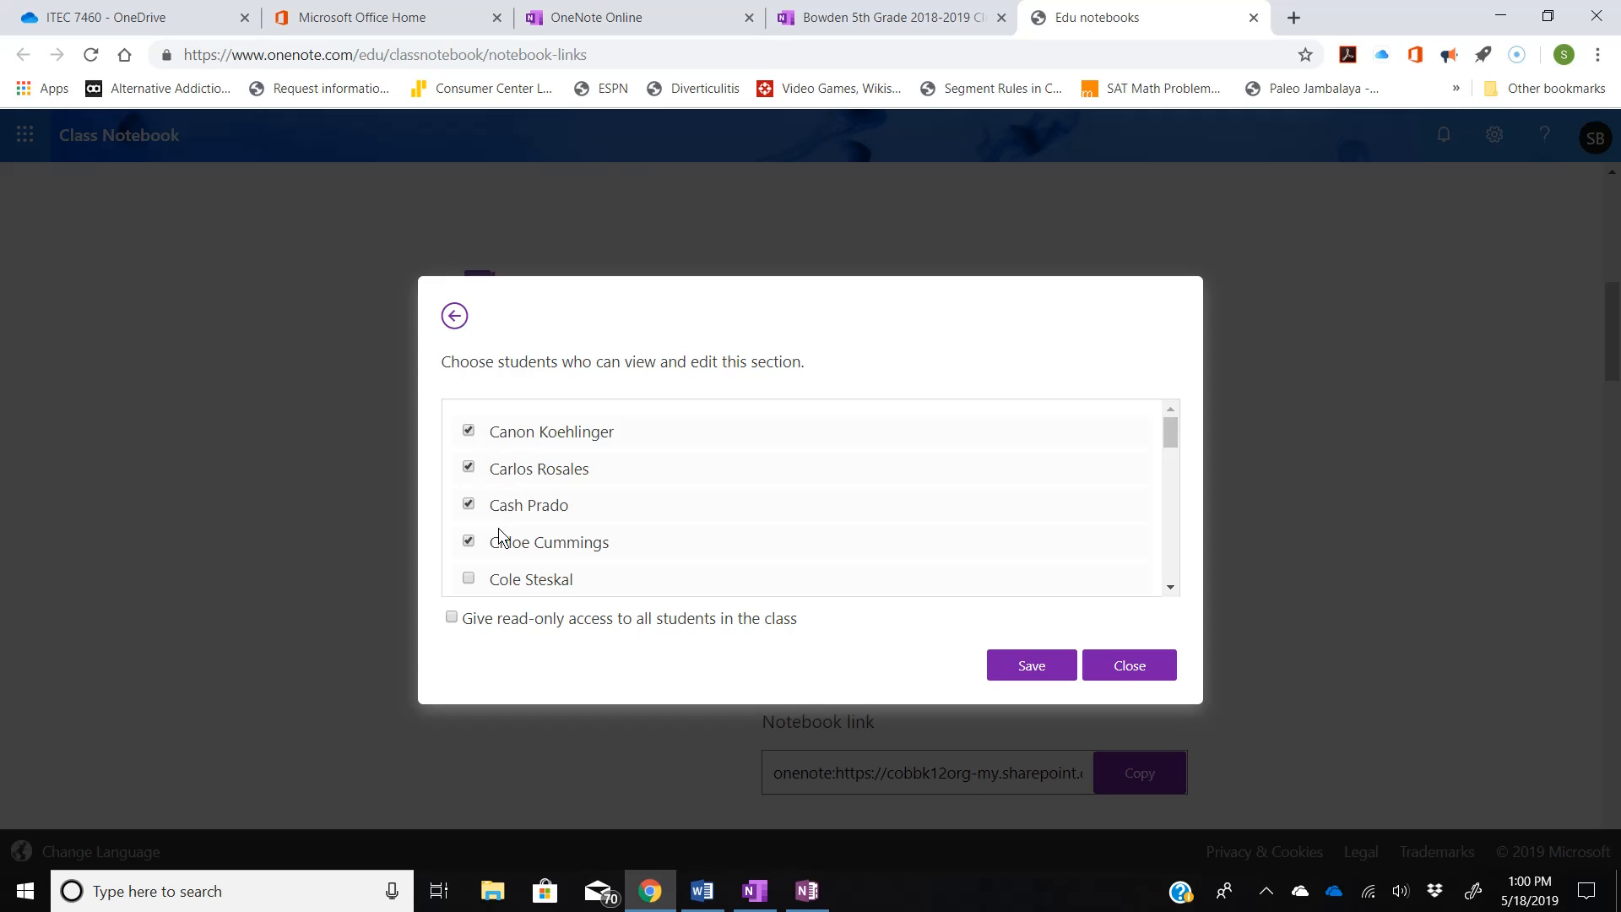
pyautogui.moveTo(1169, 433)
pyautogui.mouseDown()
pyautogui.moveTo(1171, 490)
pyautogui.moveTo(1180, 457)
pyautogui.mouseUp()
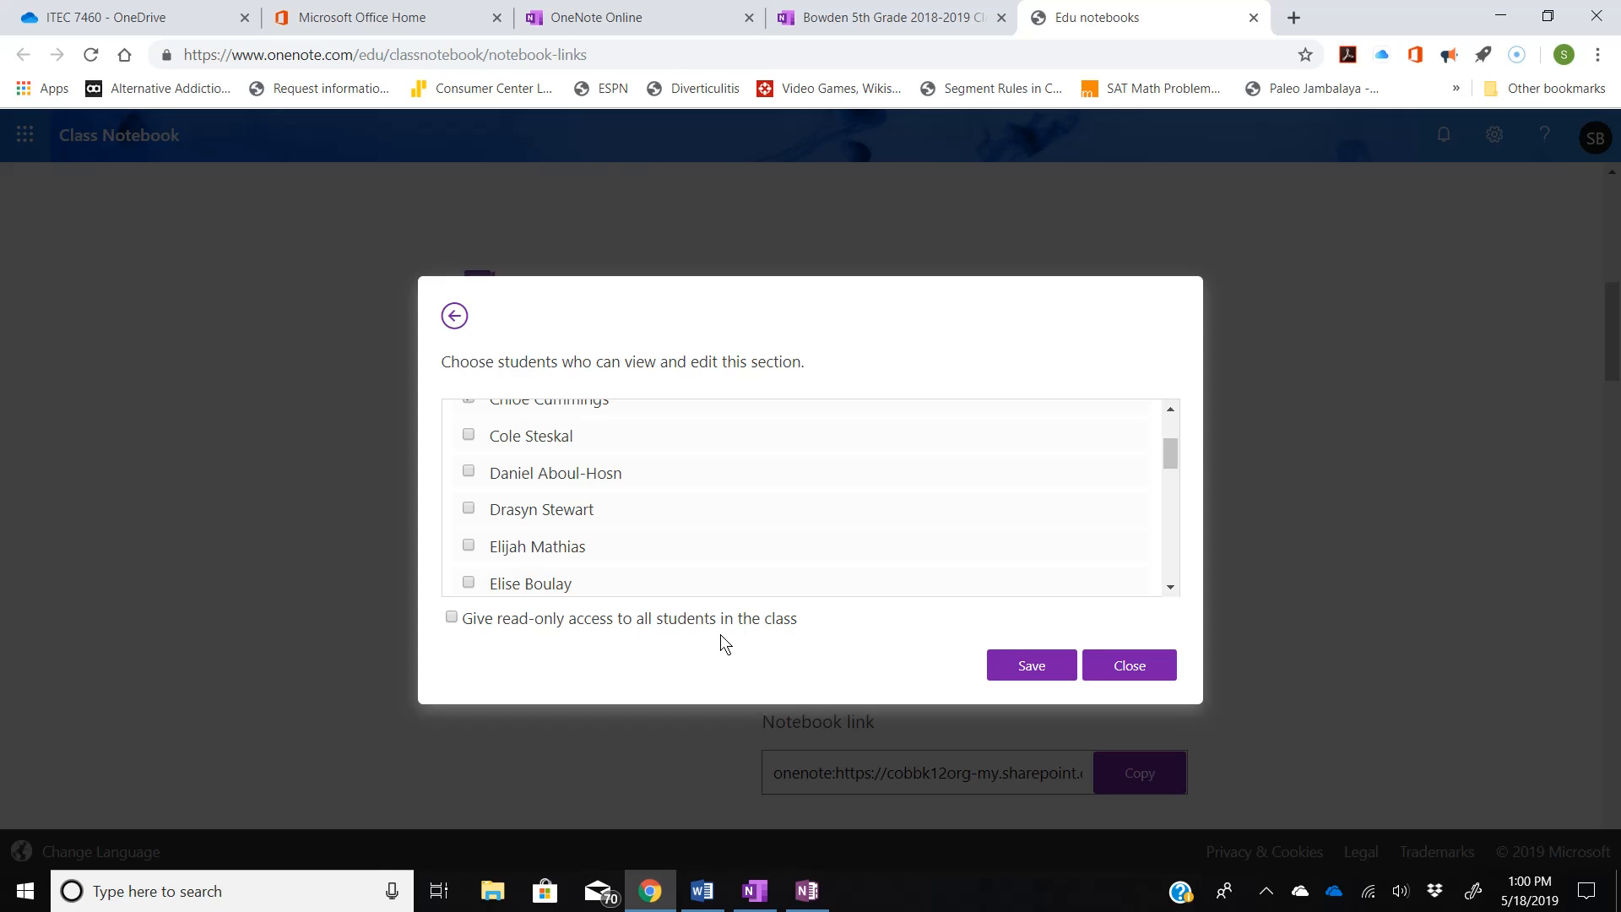
pyautogui.moveTo(1167, 454); pyautogui.dragTo(1167, 447)
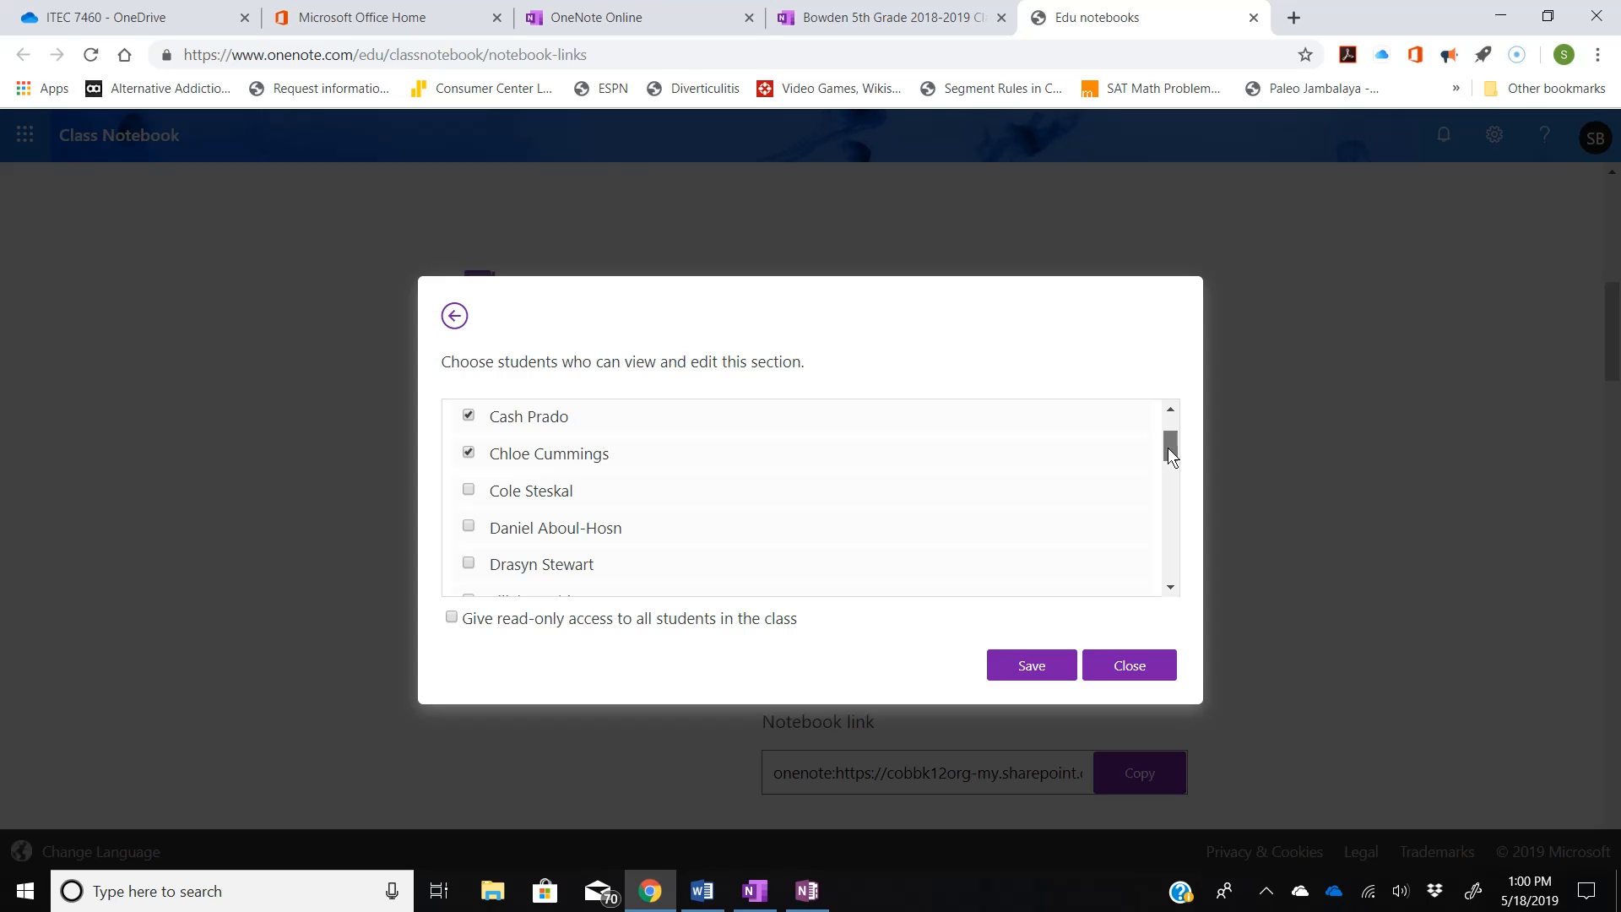
pyautogui.moveTo(1168, 447); pyautogui.dragTo(1173, 433)
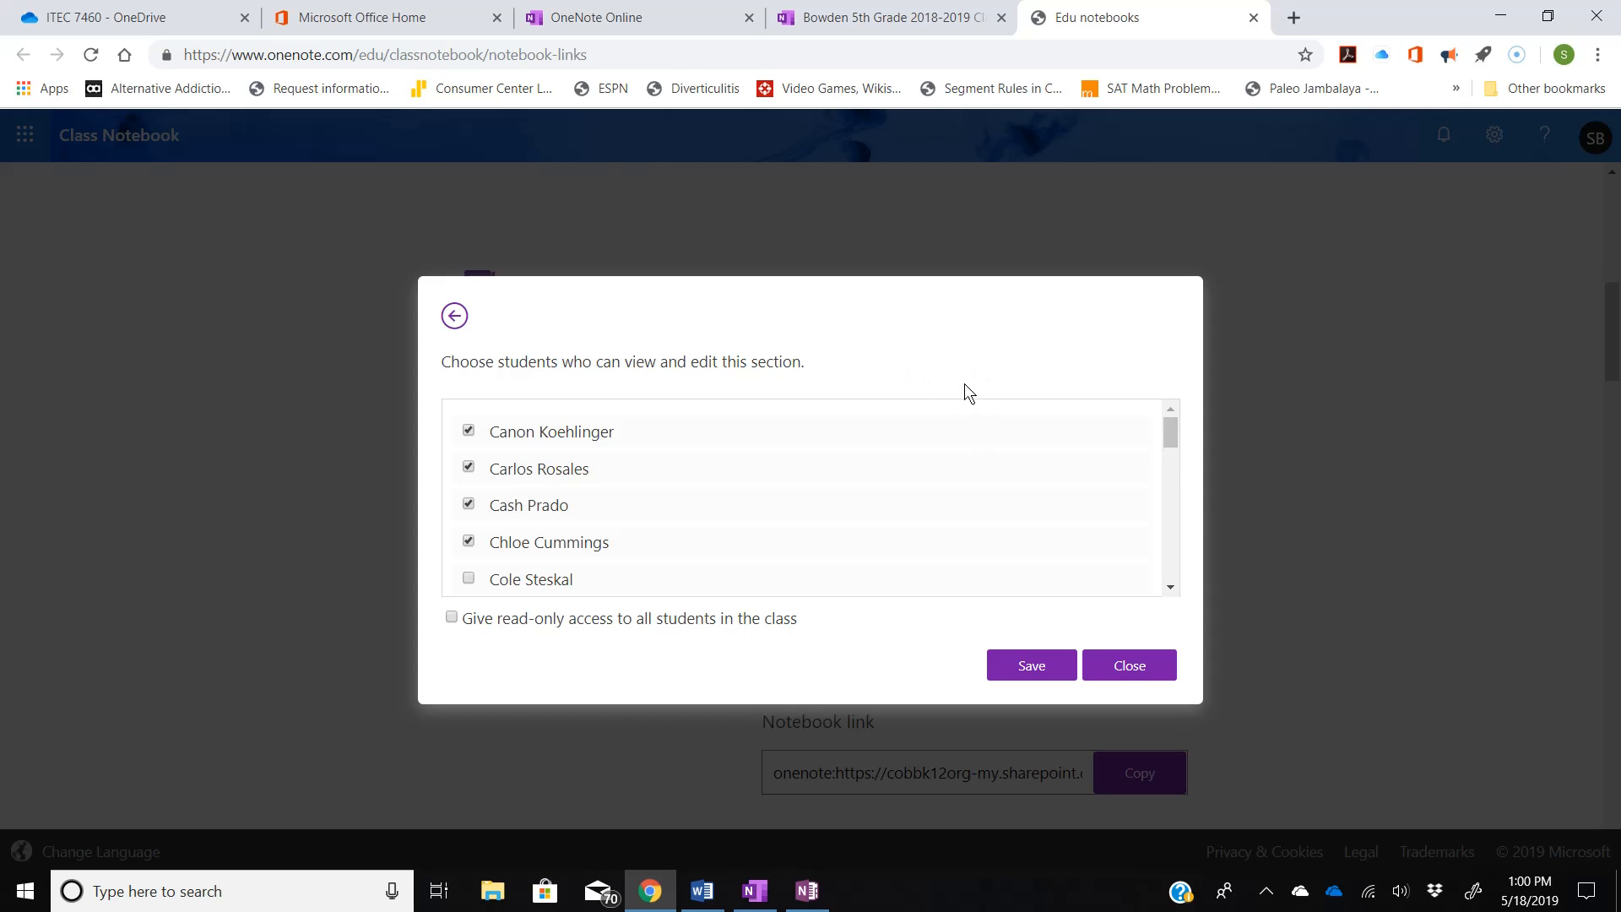
pyautogui.click(1142, 673)
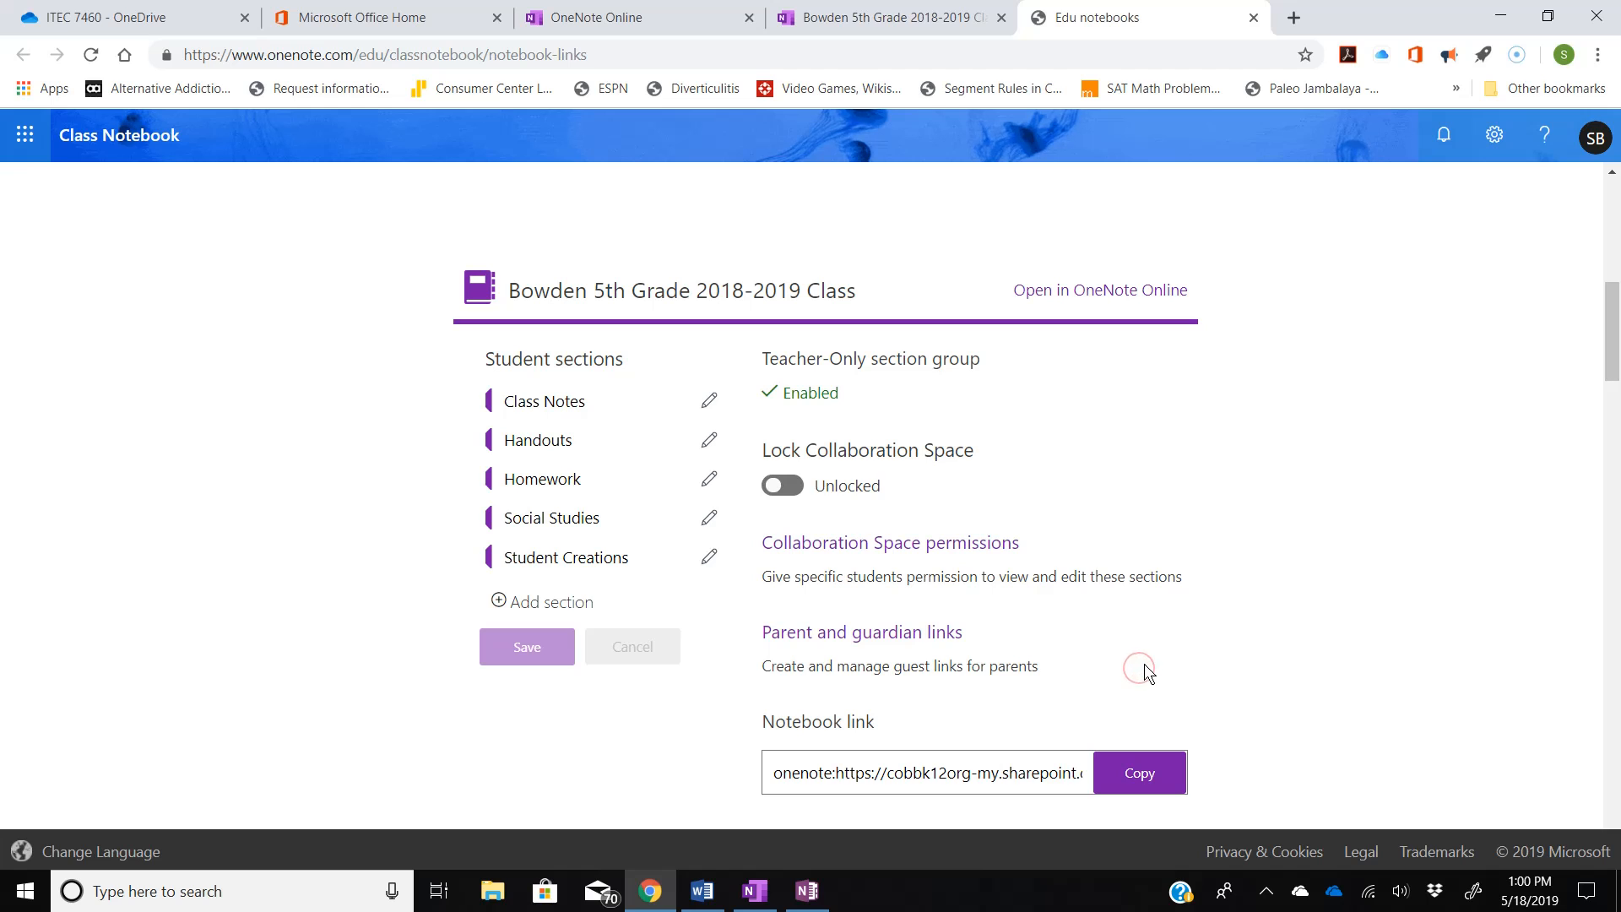
# Reopen the Collaboration Space permissions, then switch to the OneNote desktop application and open the _Collaboration Space section group
pyautogui.click(898, 548)
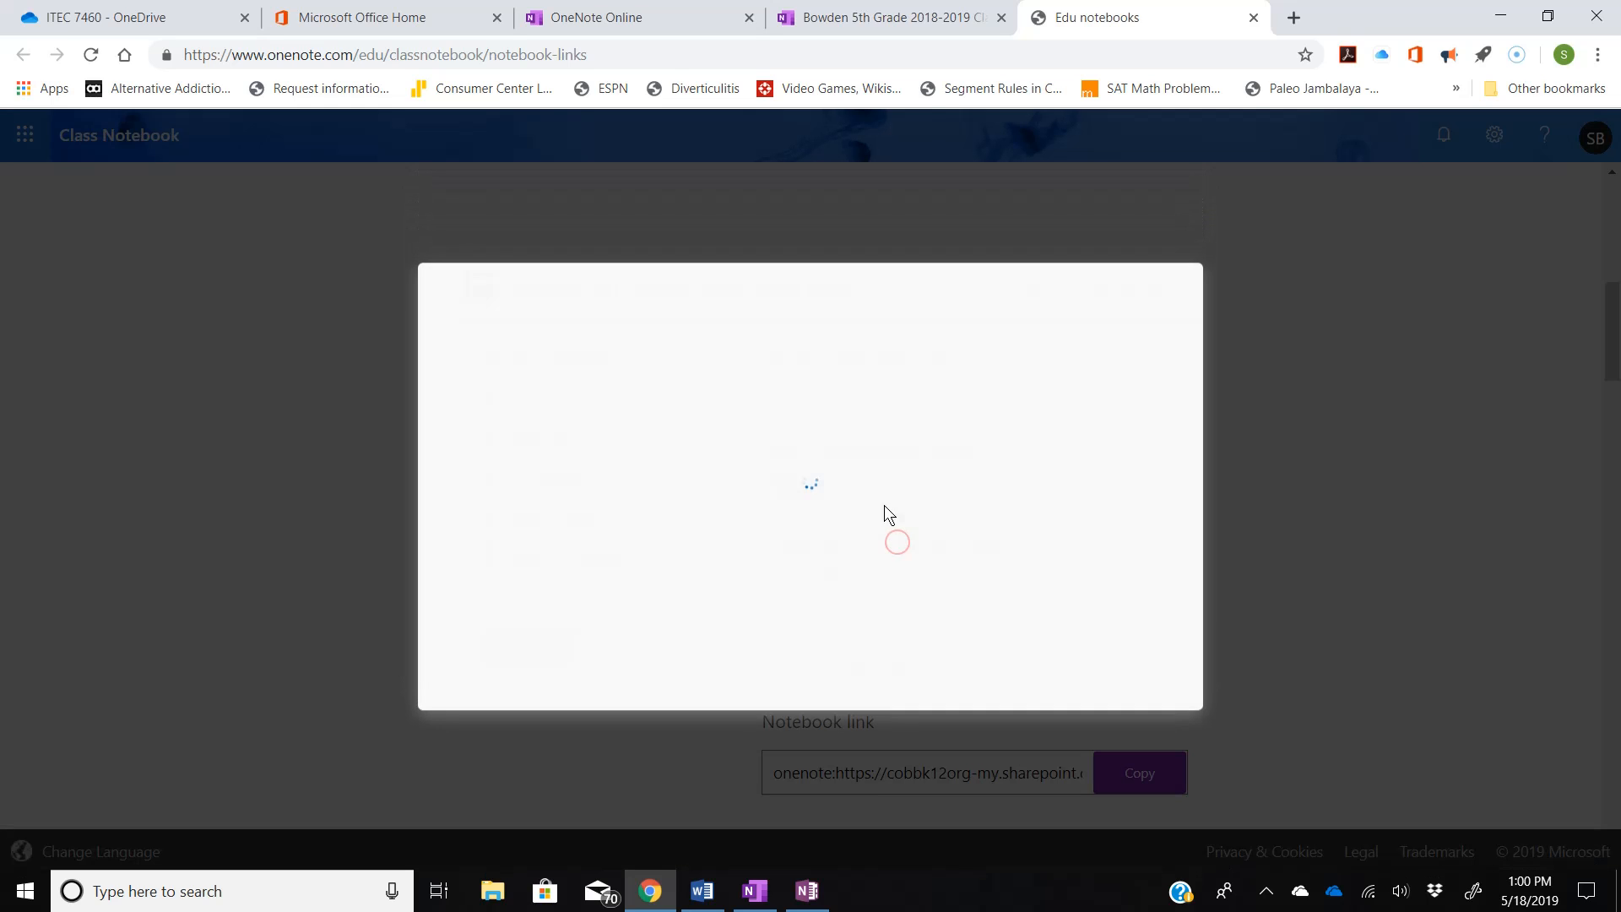
pyautogui.click(754, 889)
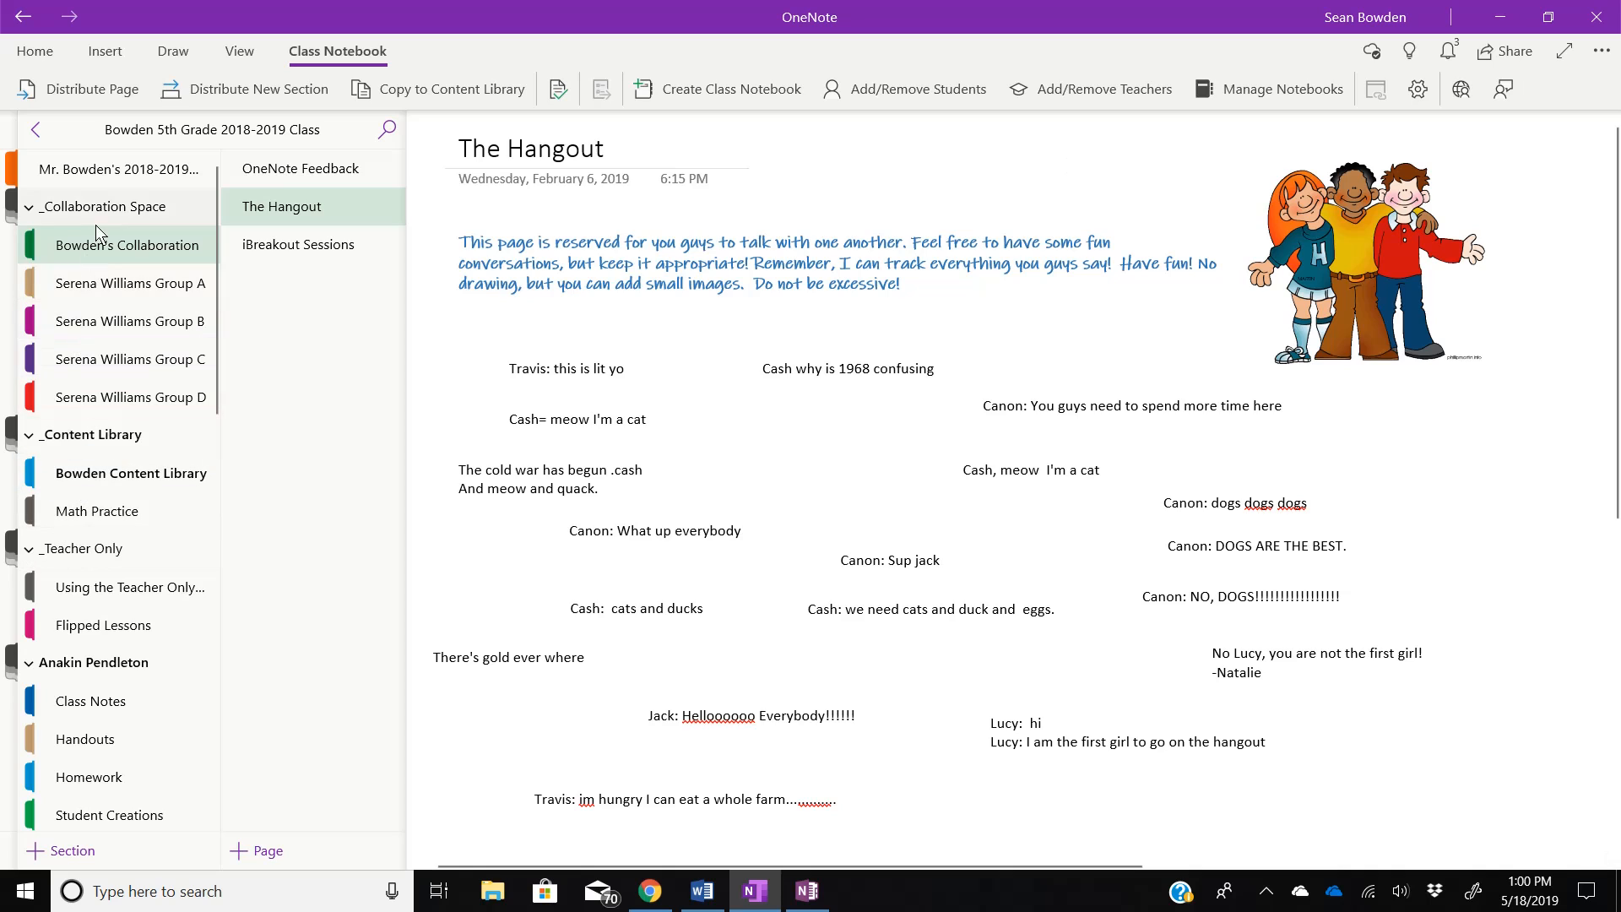
pyautogui.click(807, 891)
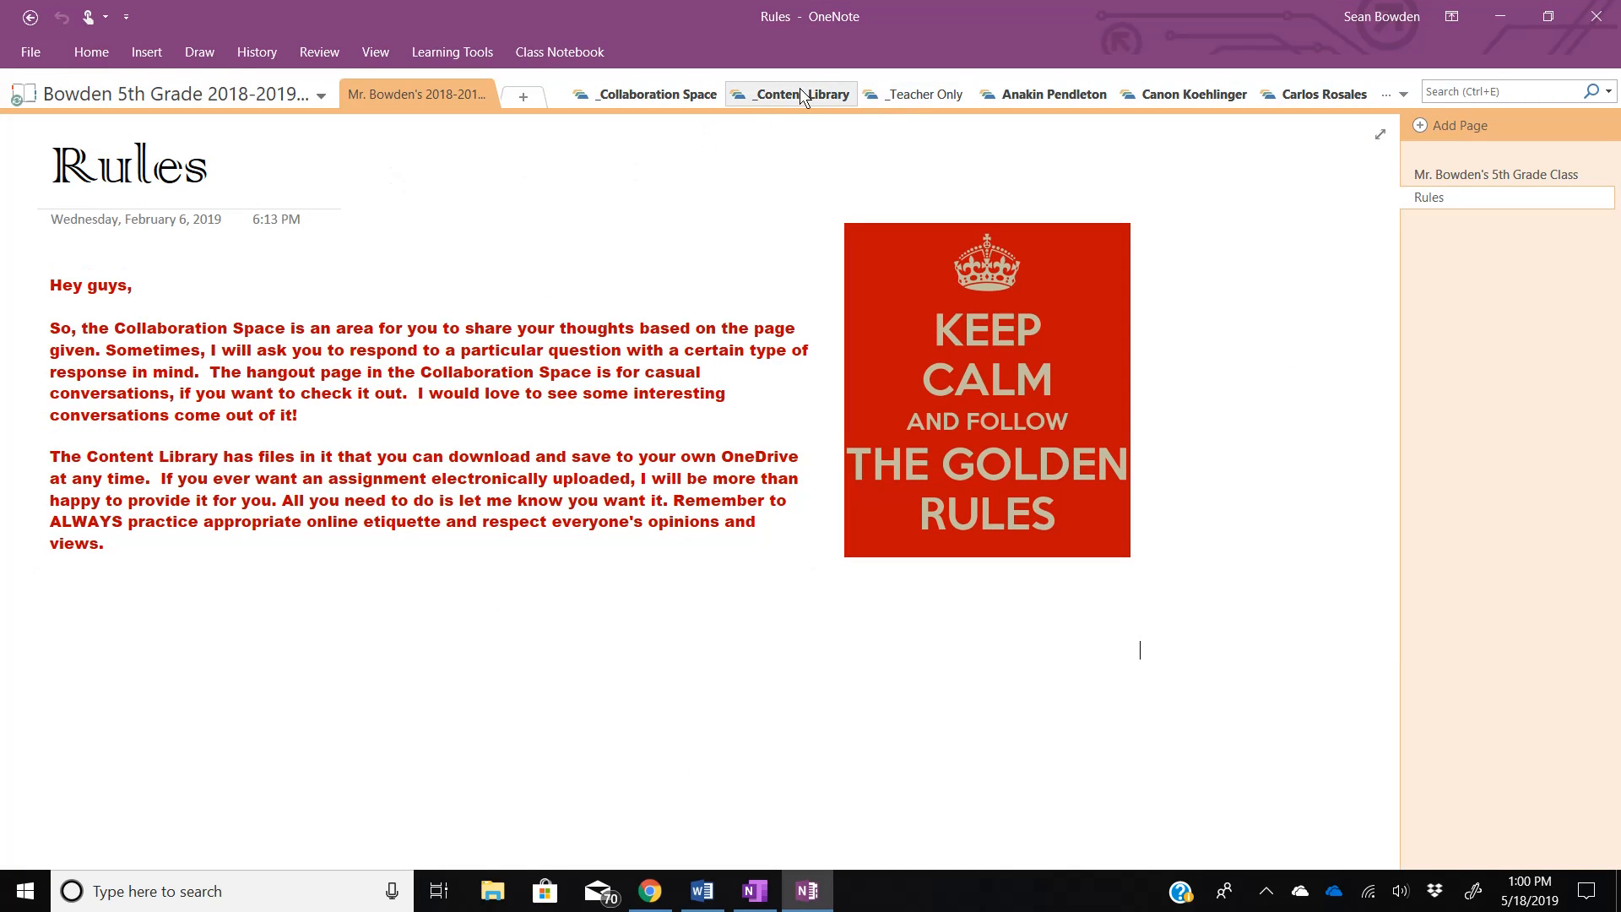
pyautogui.click(778, 88)
pyautogui.click(323, 86)
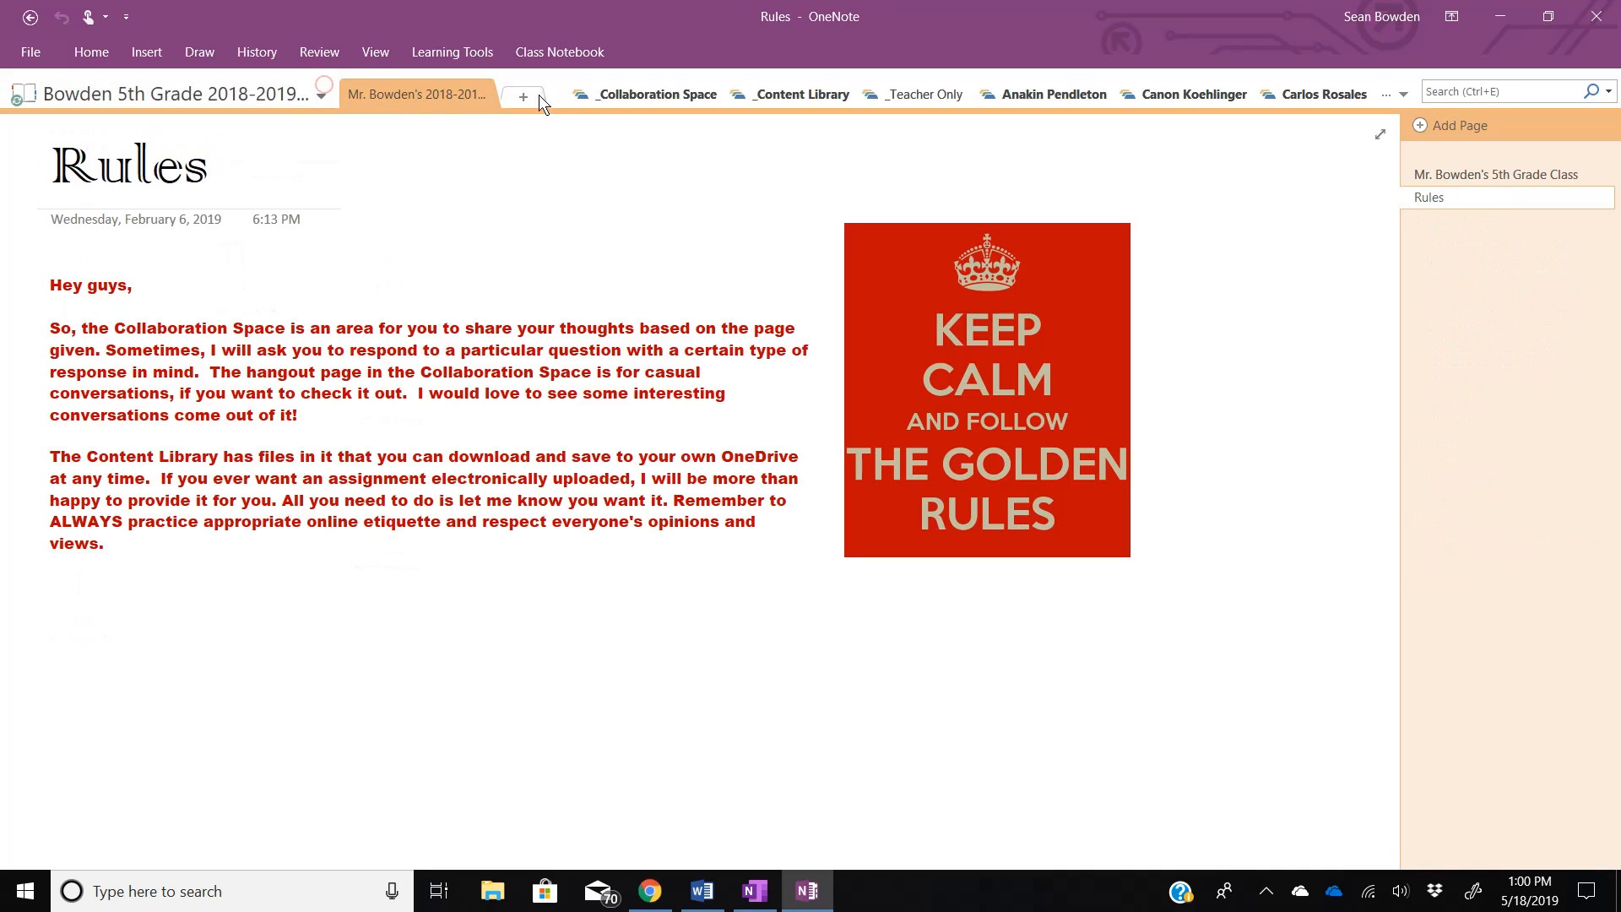
pyautogui.click(621, 90)
# Go through the Serena Williams Group A to D sections in the desktop notebook and return to Group B
pyautogui.click(578, 94)
pyautogui.click(709, 94)
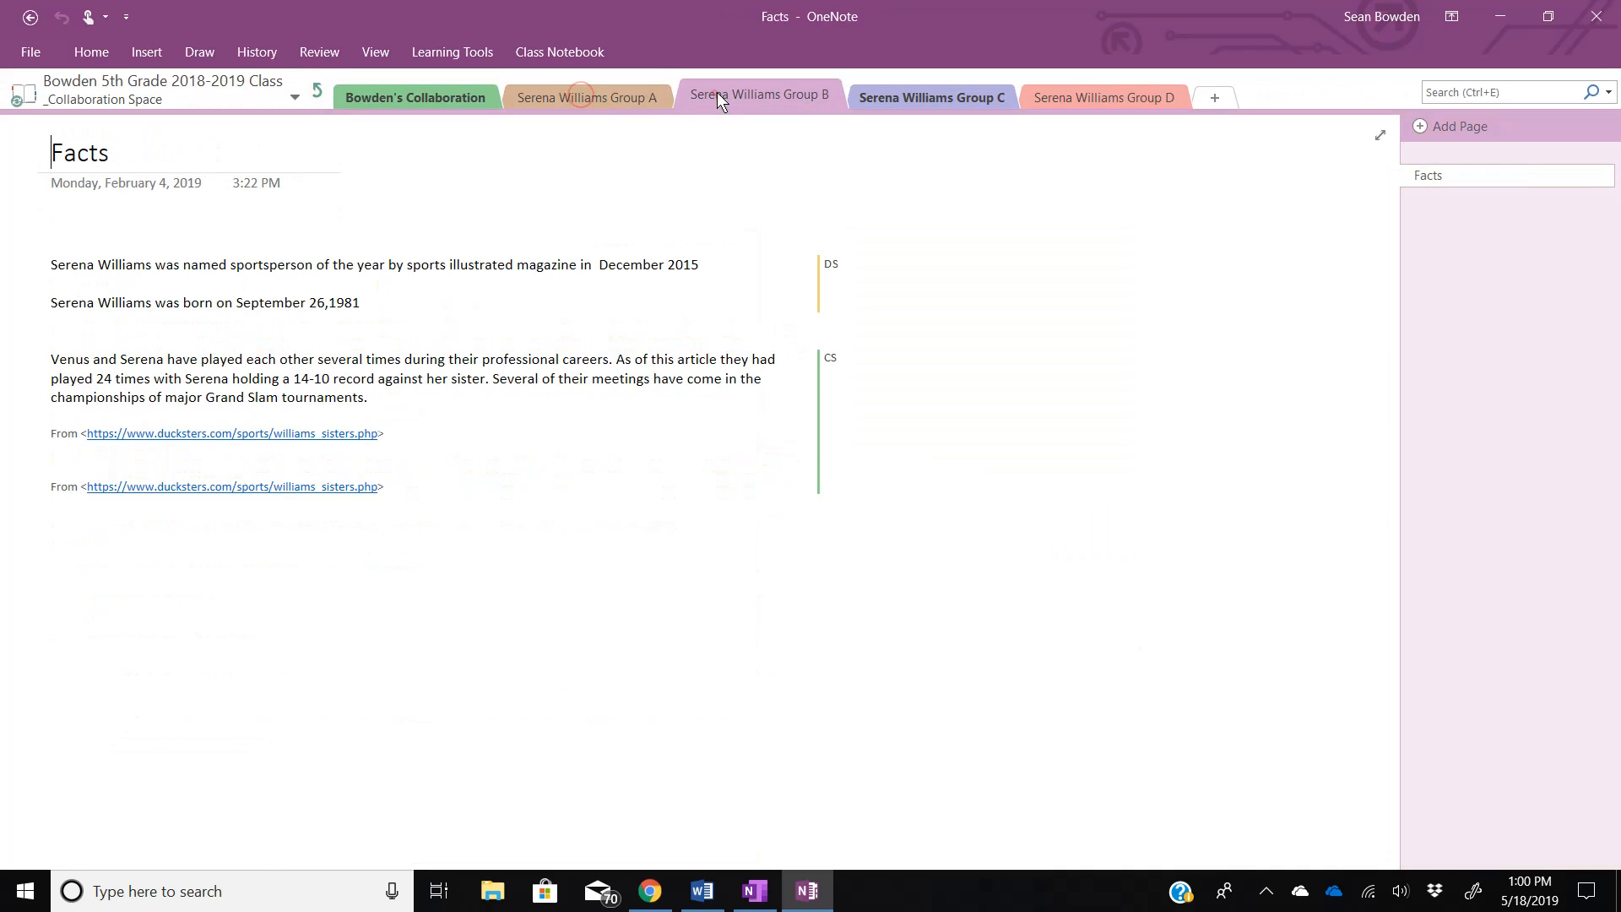
pyautogui.click(881, 93)
pyautogui.click(1054, 96)
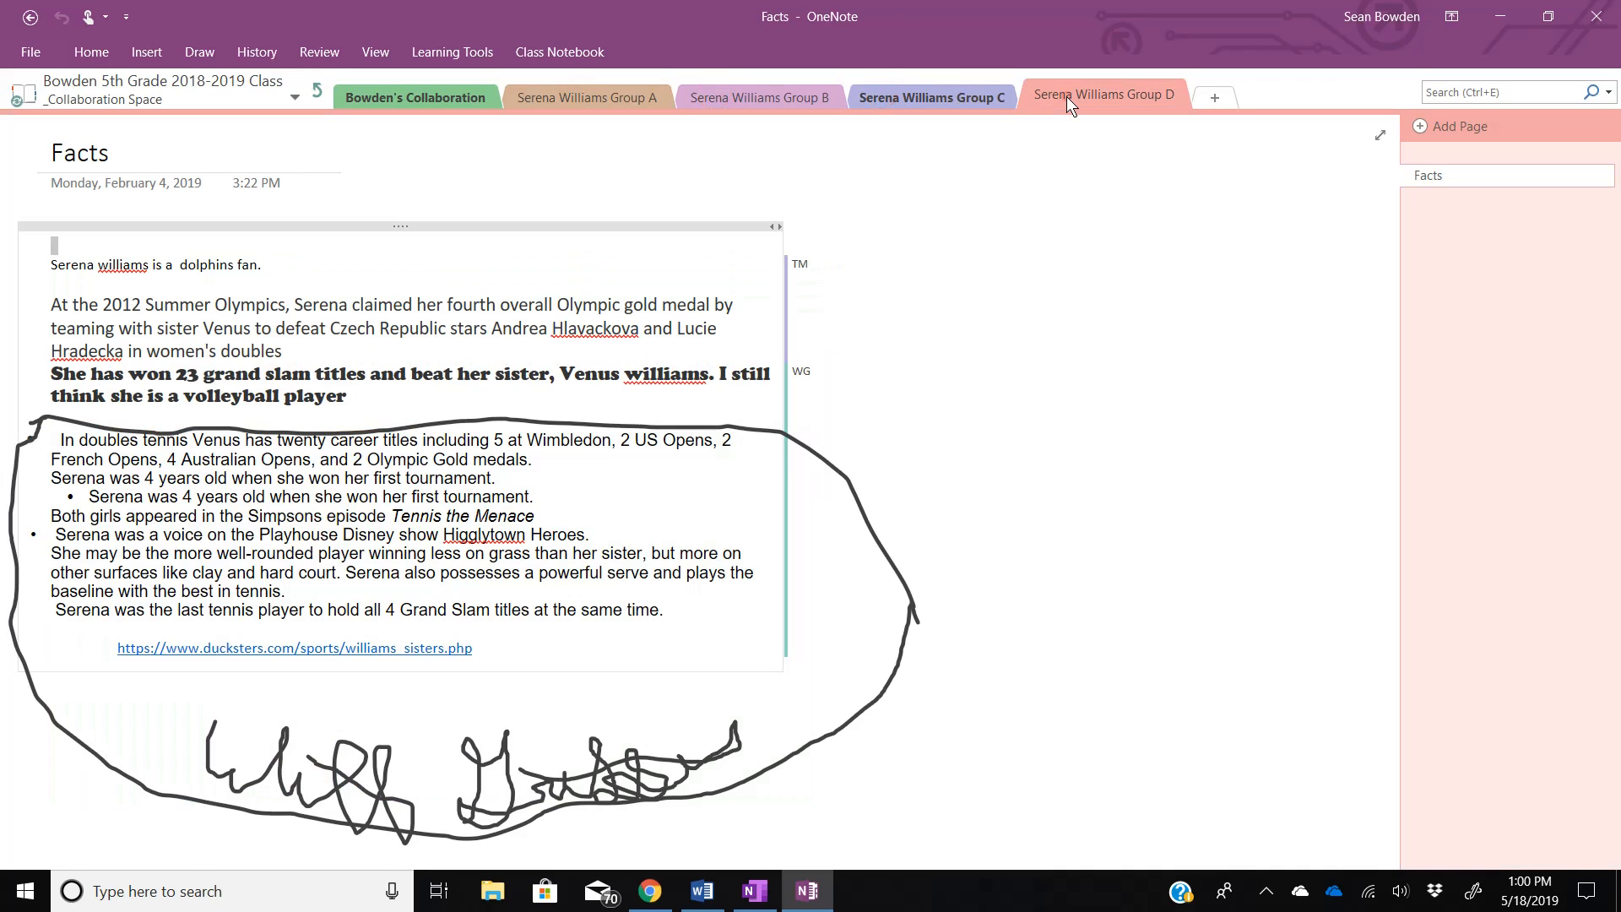
pyautogui.click(917, 95)
pyautogui.click(779, 94)
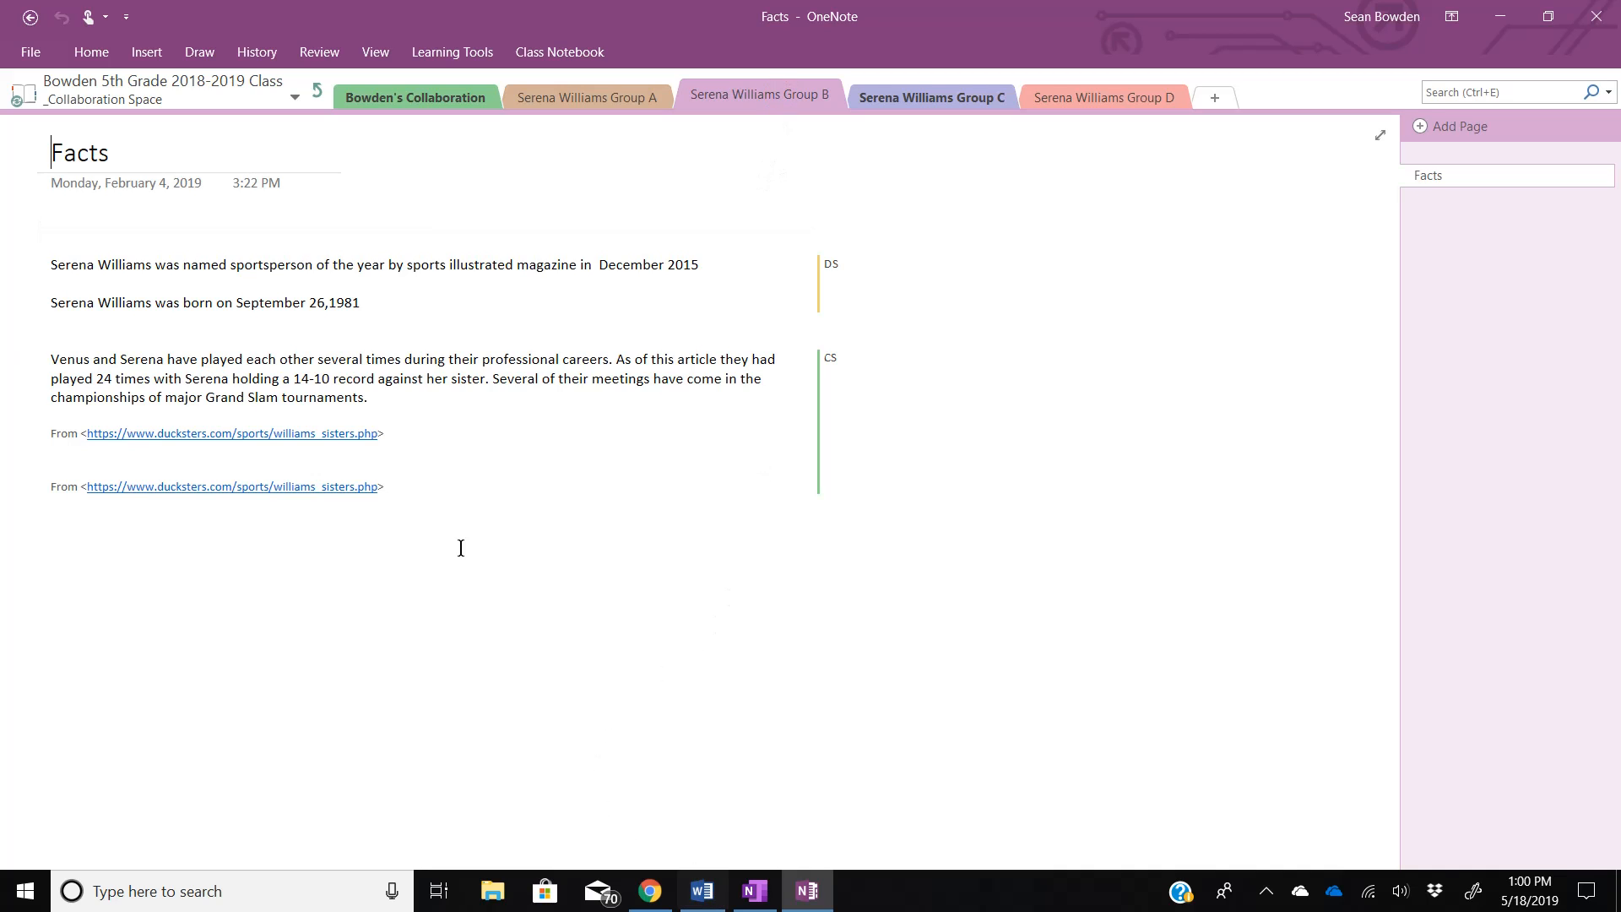
# Open Manage Notebooks from the desktop application and find the management options of the 5th Grade 2018-2019 class notebook
pyautogui.click(545, 50)
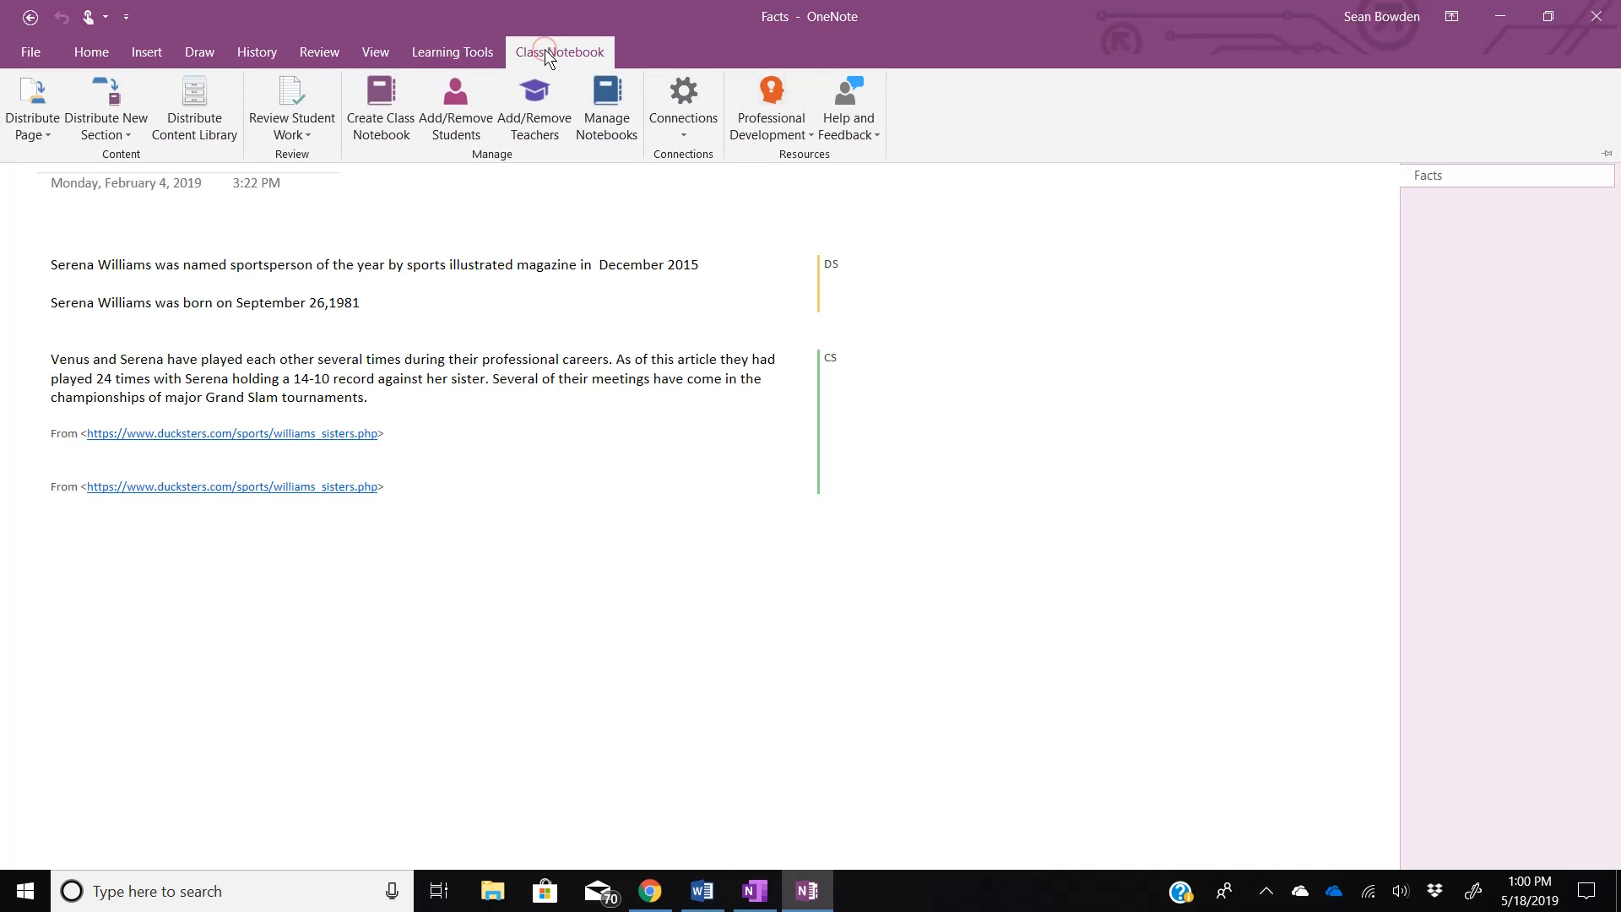
pyautogui.click(608, 108)
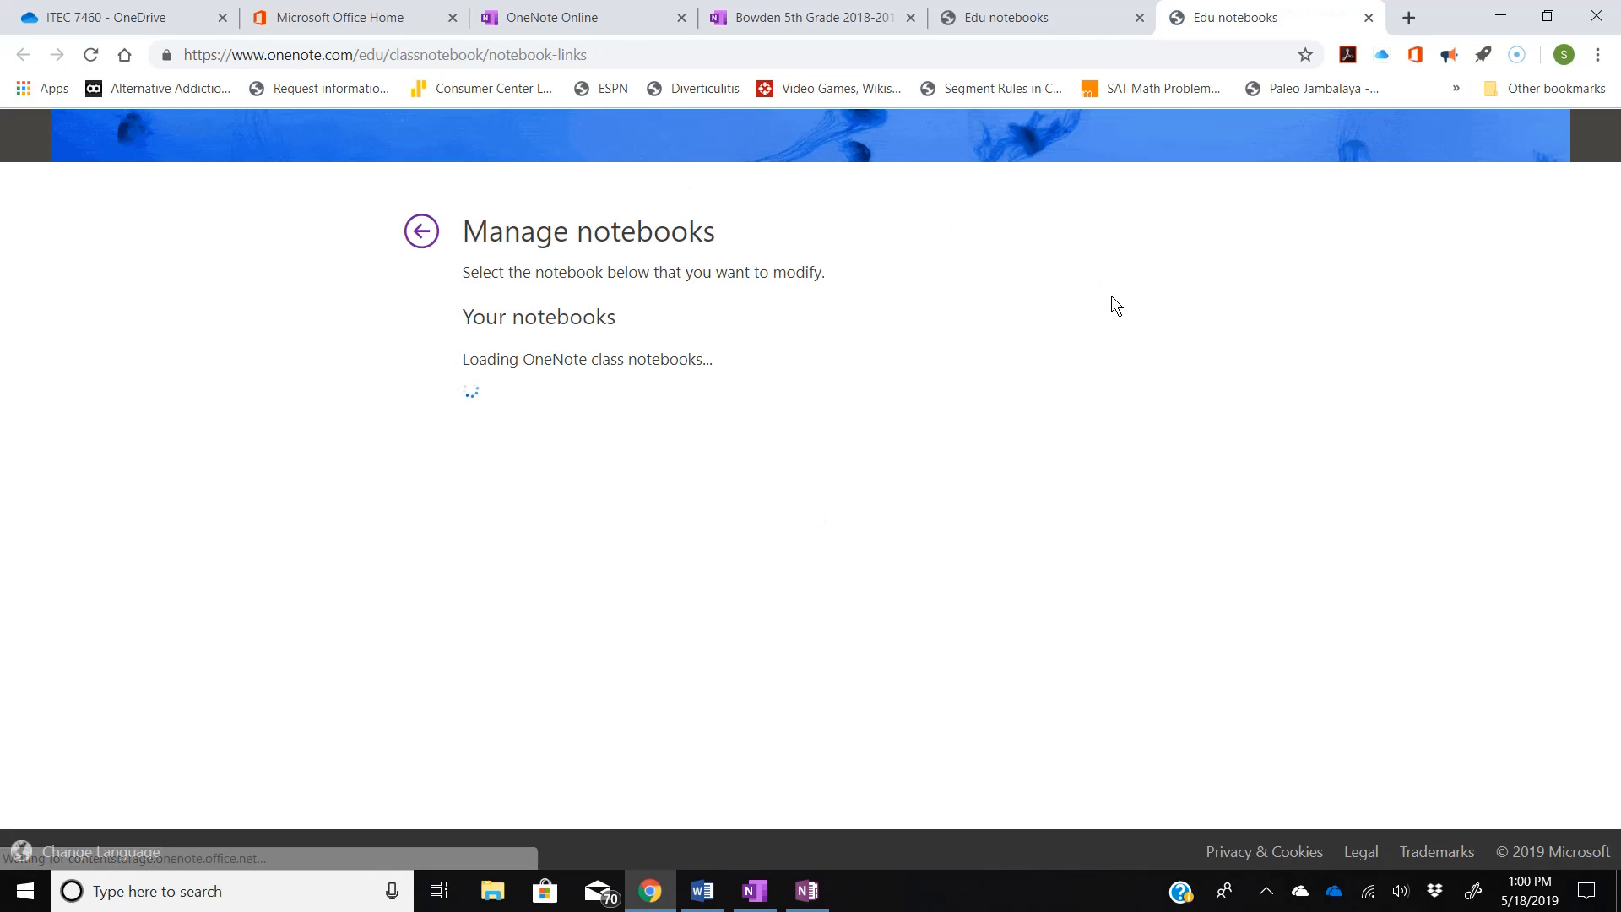
pyautogui.scroll(-6, 745, 351)
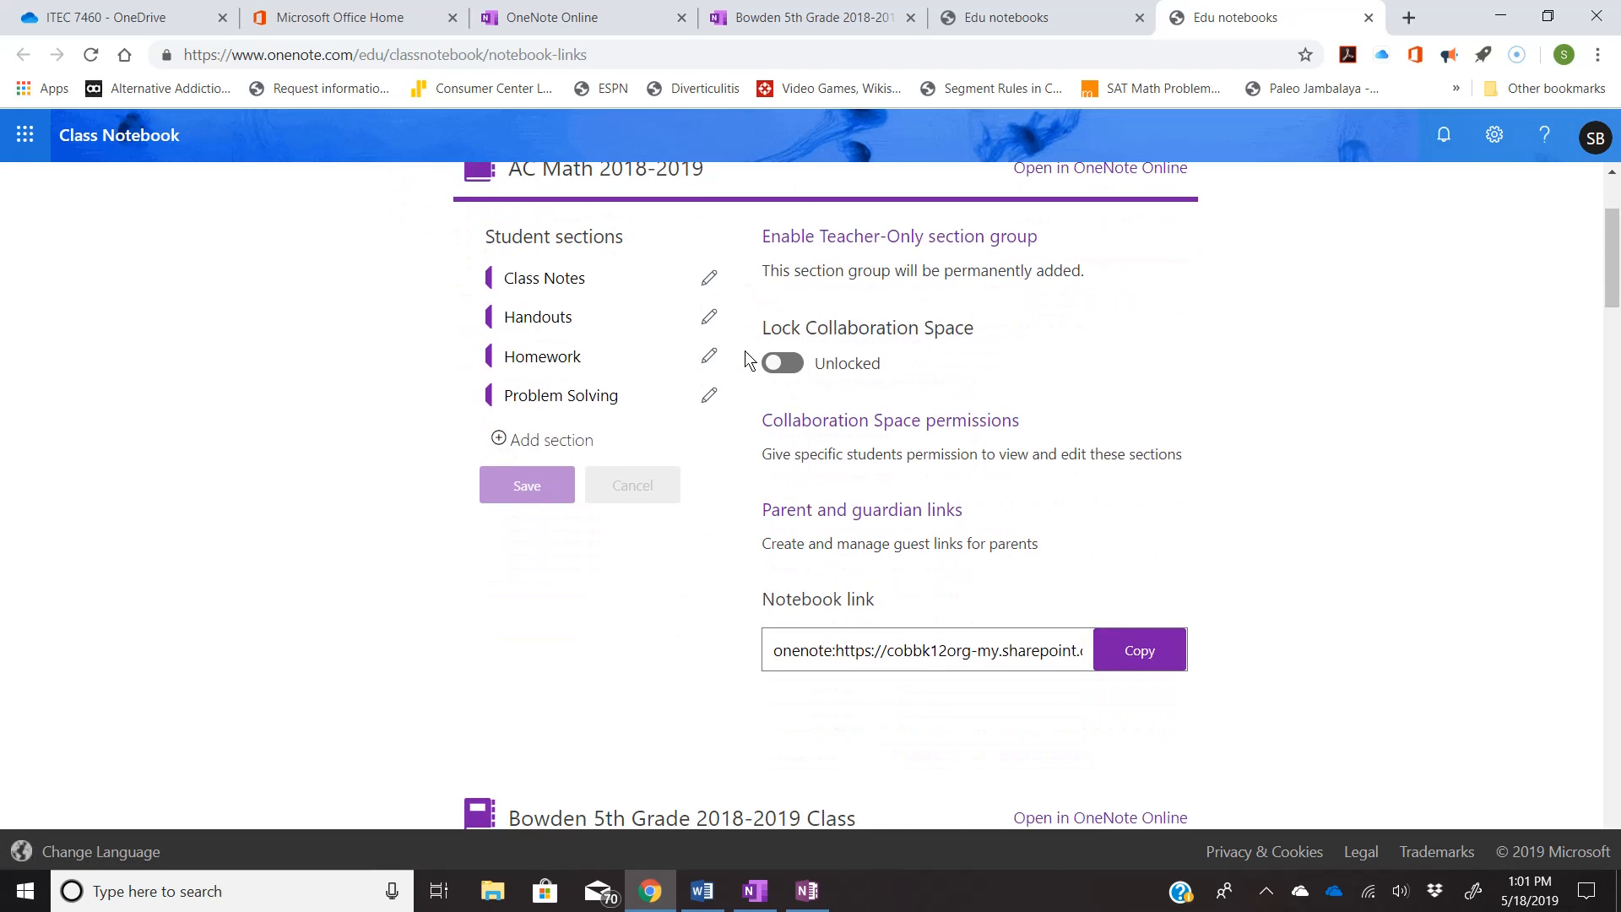
pyautogui.scroll(1, 744, 351)
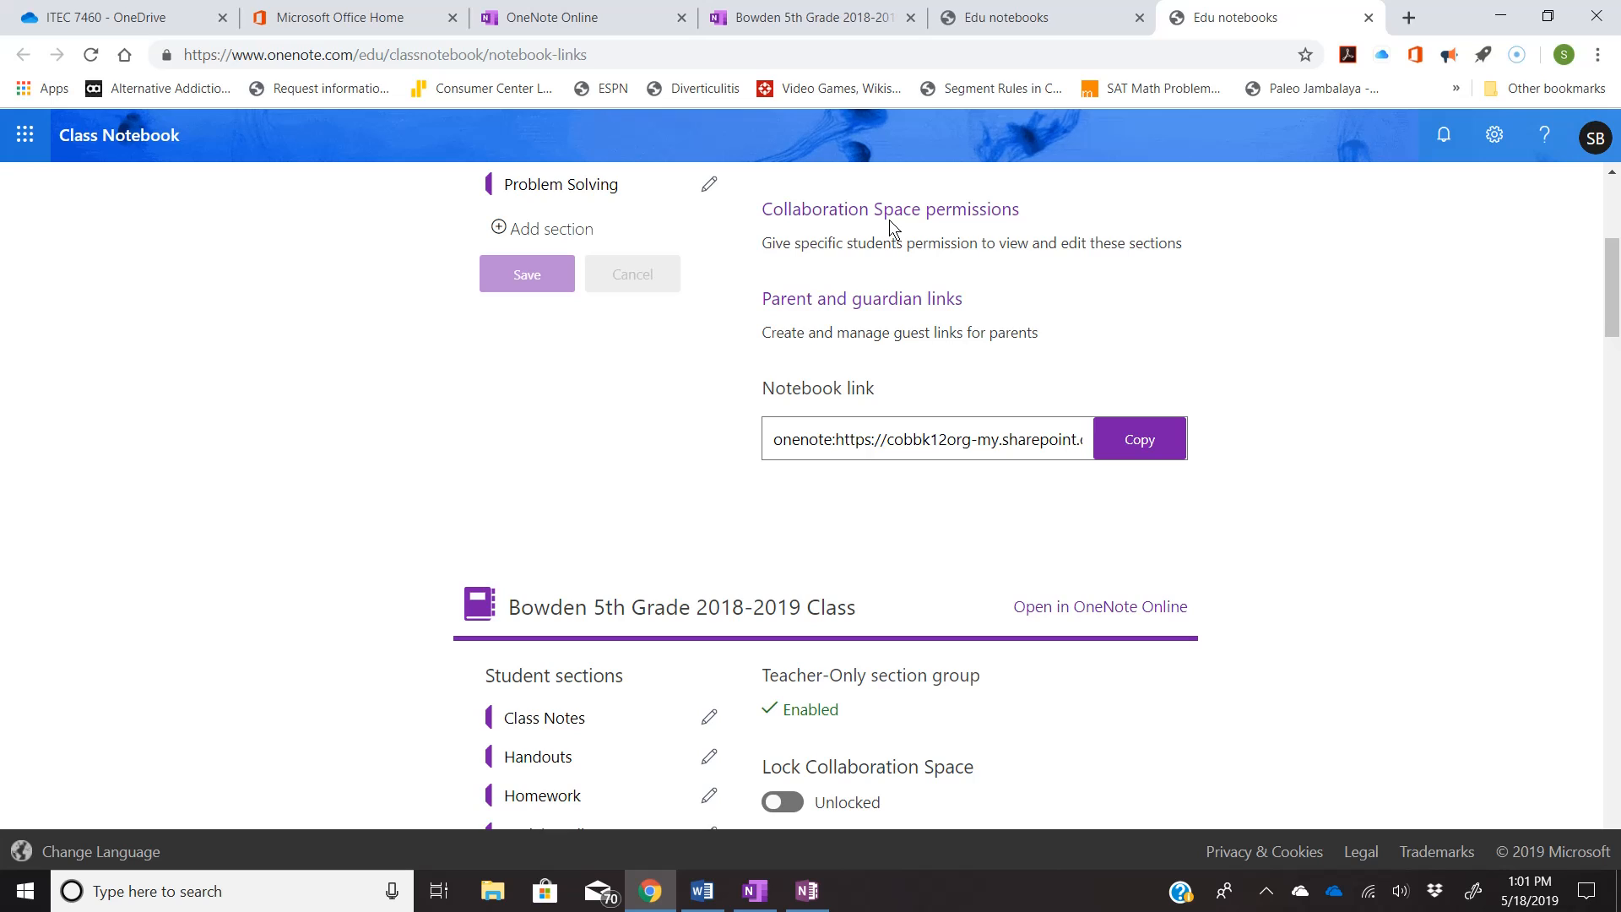
pyautogui.scroll(-1, 890, 220)
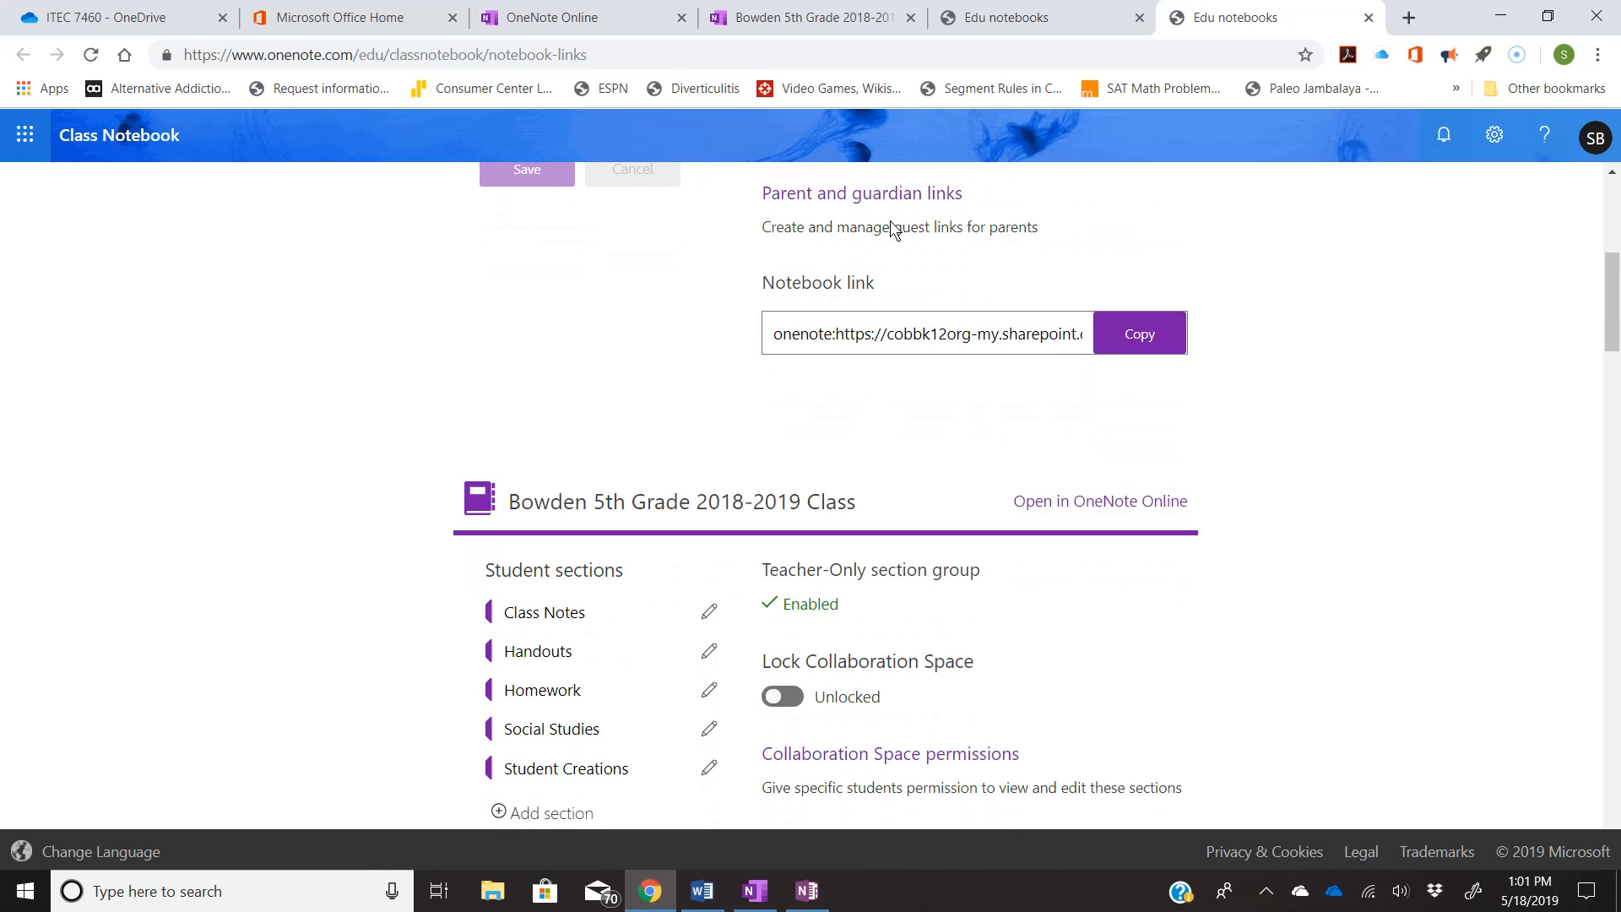
pyautogui.scroll(-2, 891, 228)
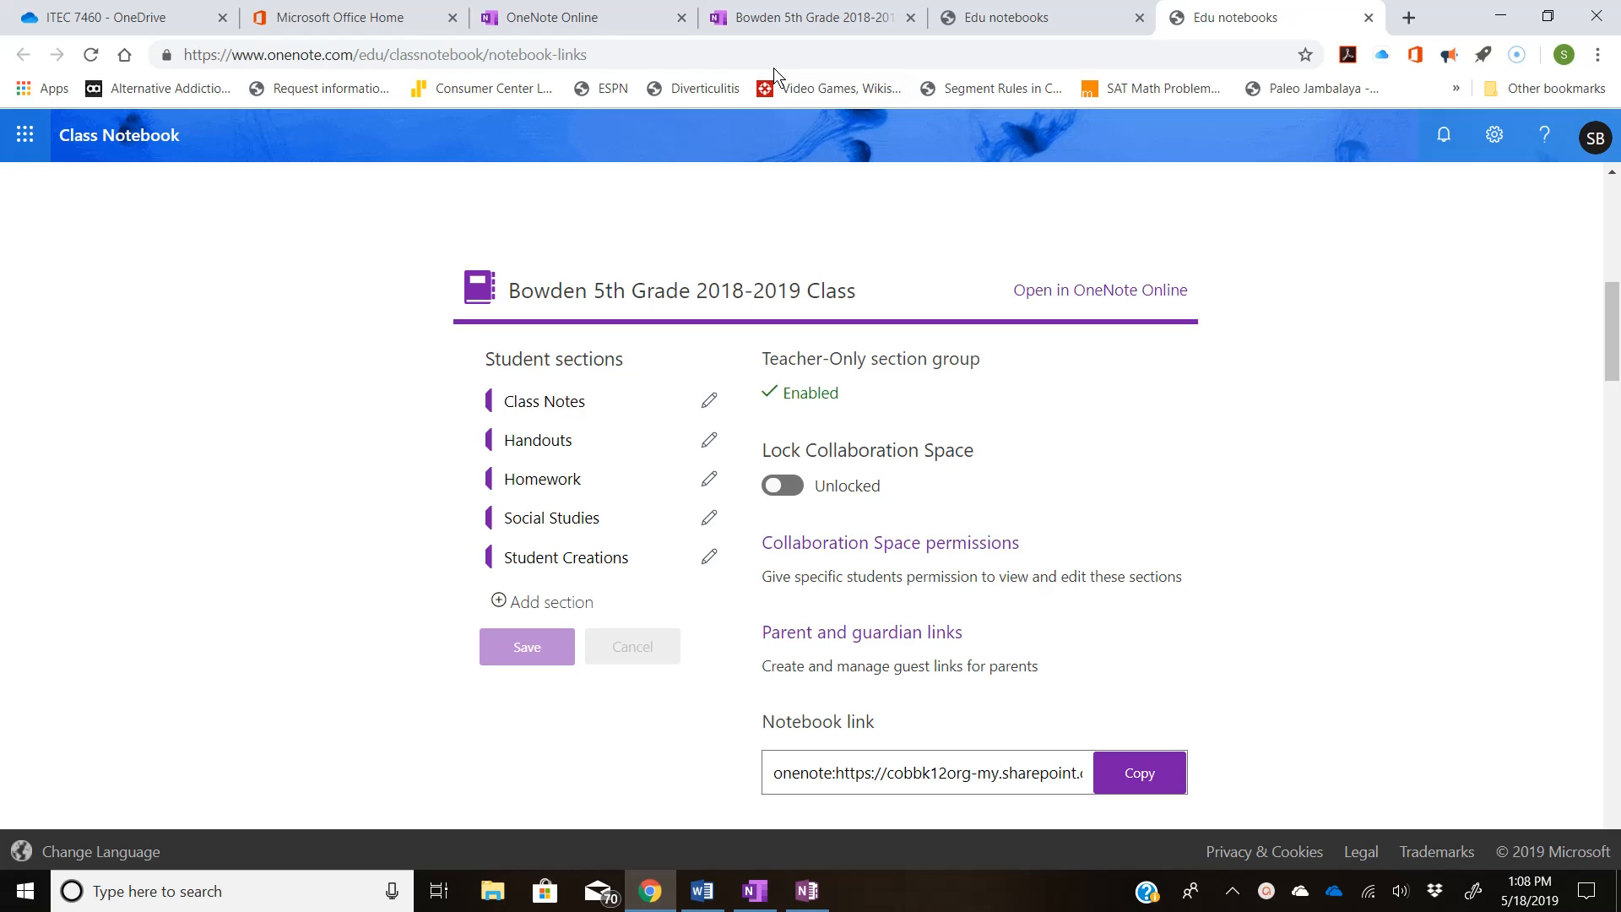
# Return to the class notebook in OneNote Online and show its view, author and page version commands
pyautogui.click(595, 18)
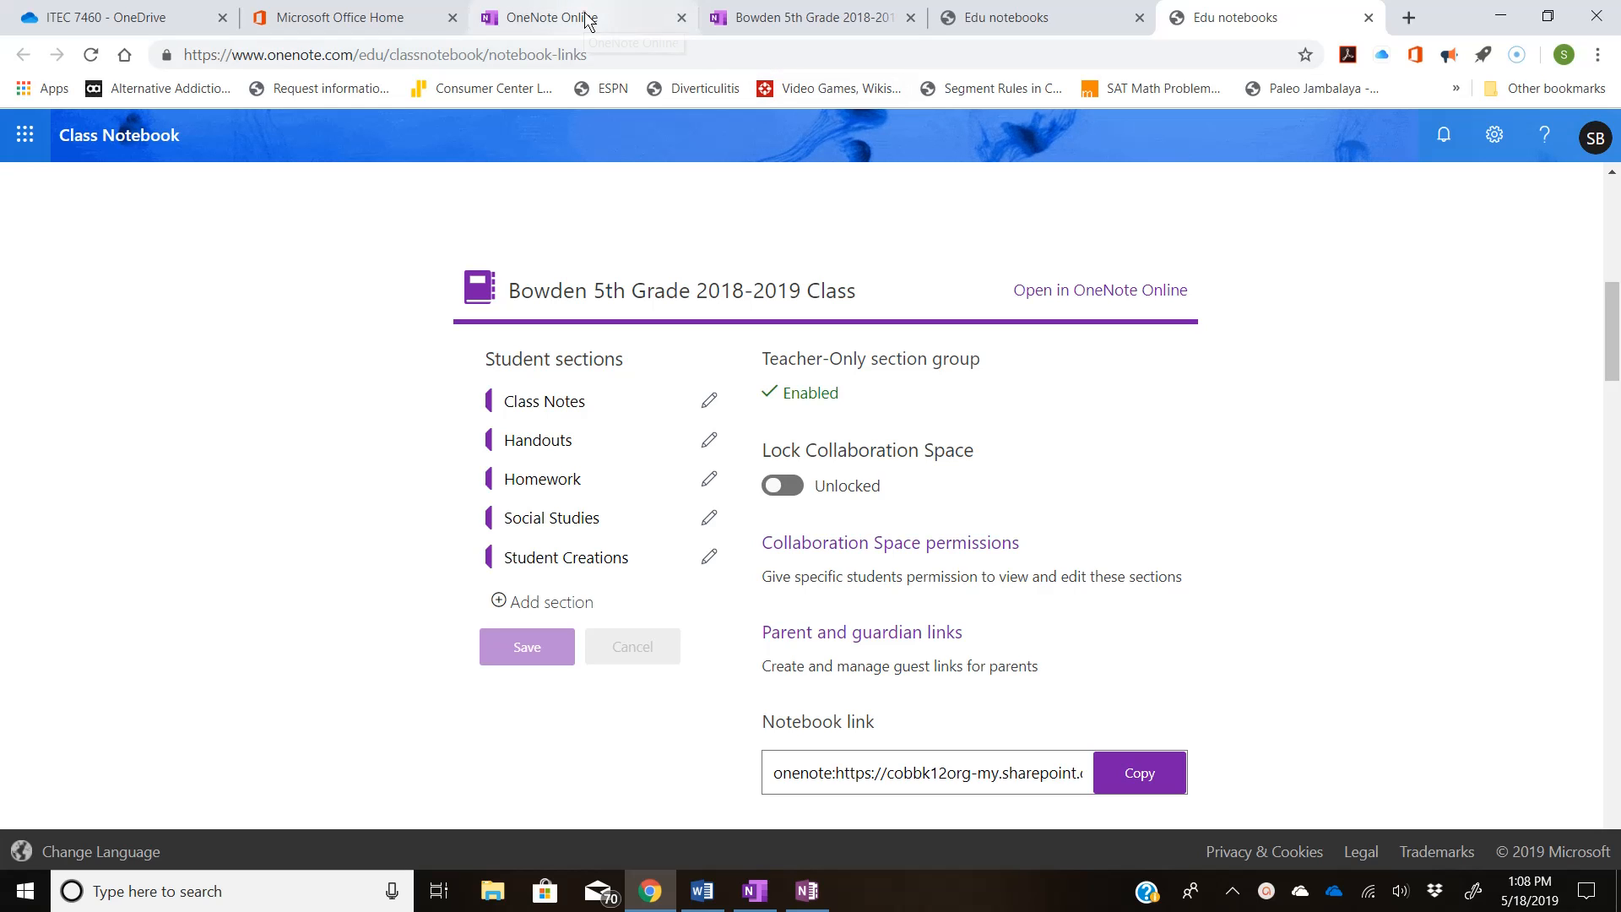
pyautogui.click(752, 17)
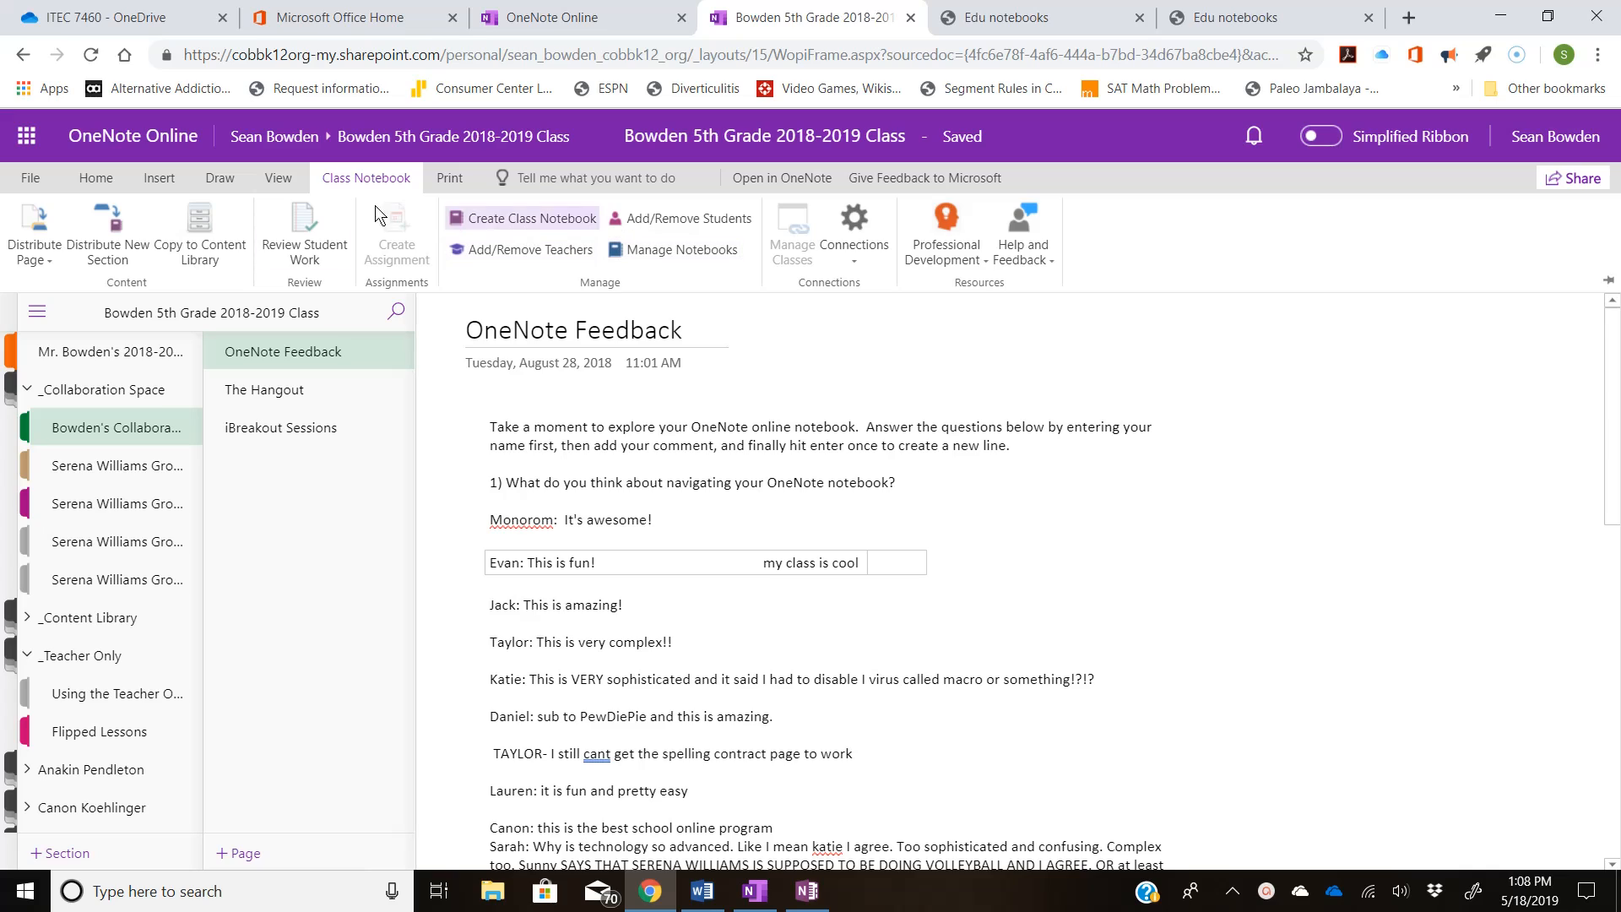
pyautogui.click(277, 179)
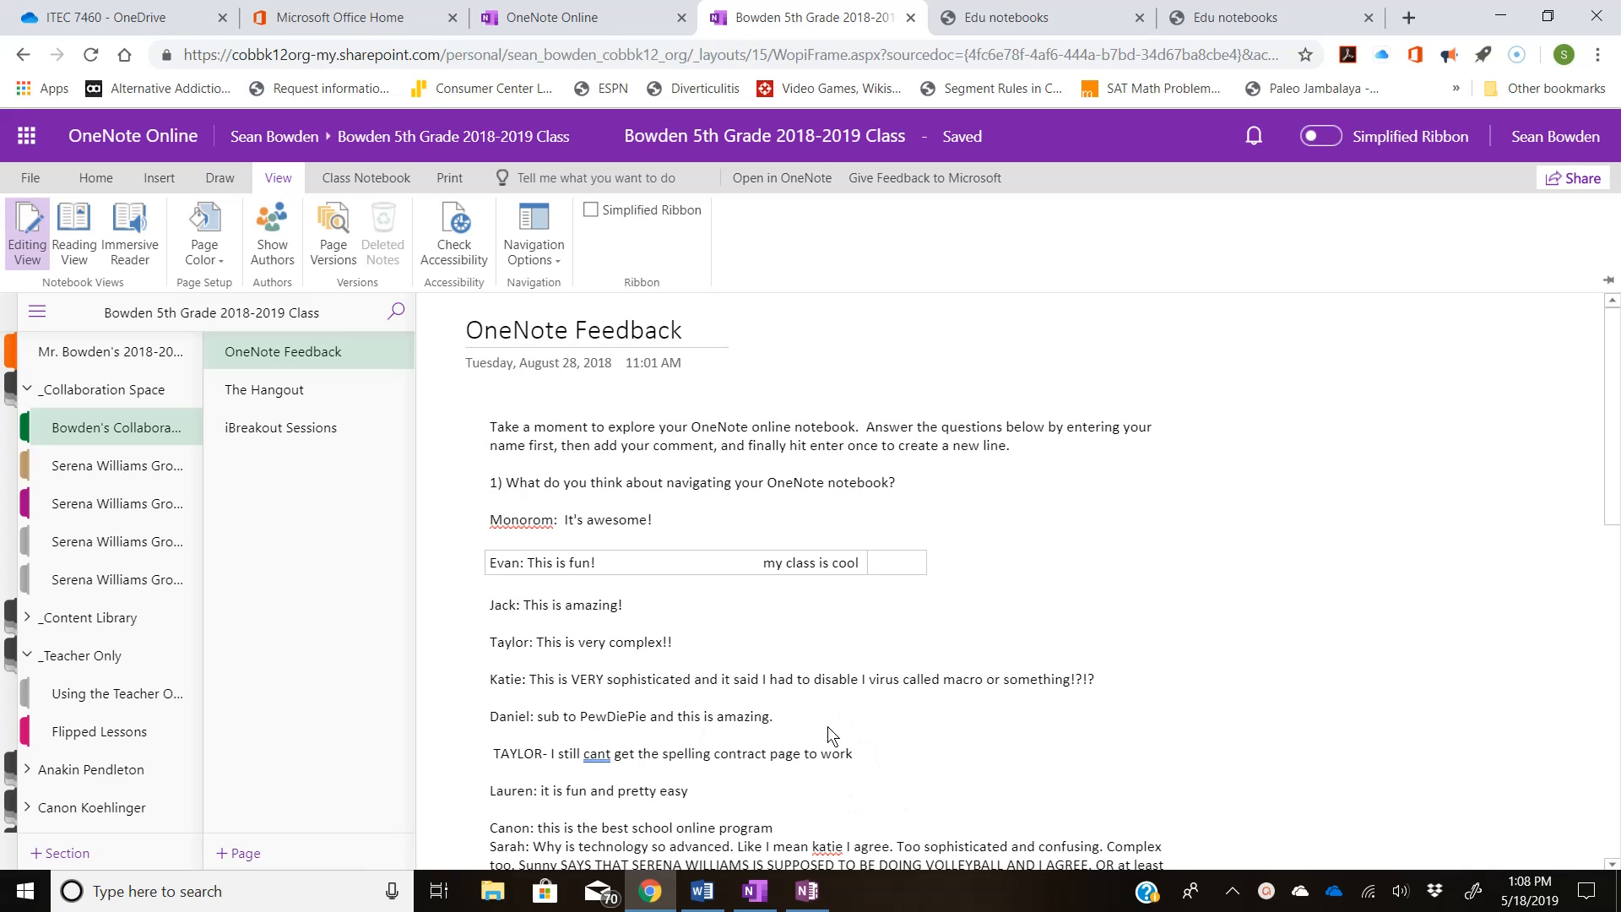
# Switch to the OneNote desktop application and look through its History and Review commands
pyautogui.click(808, 900)
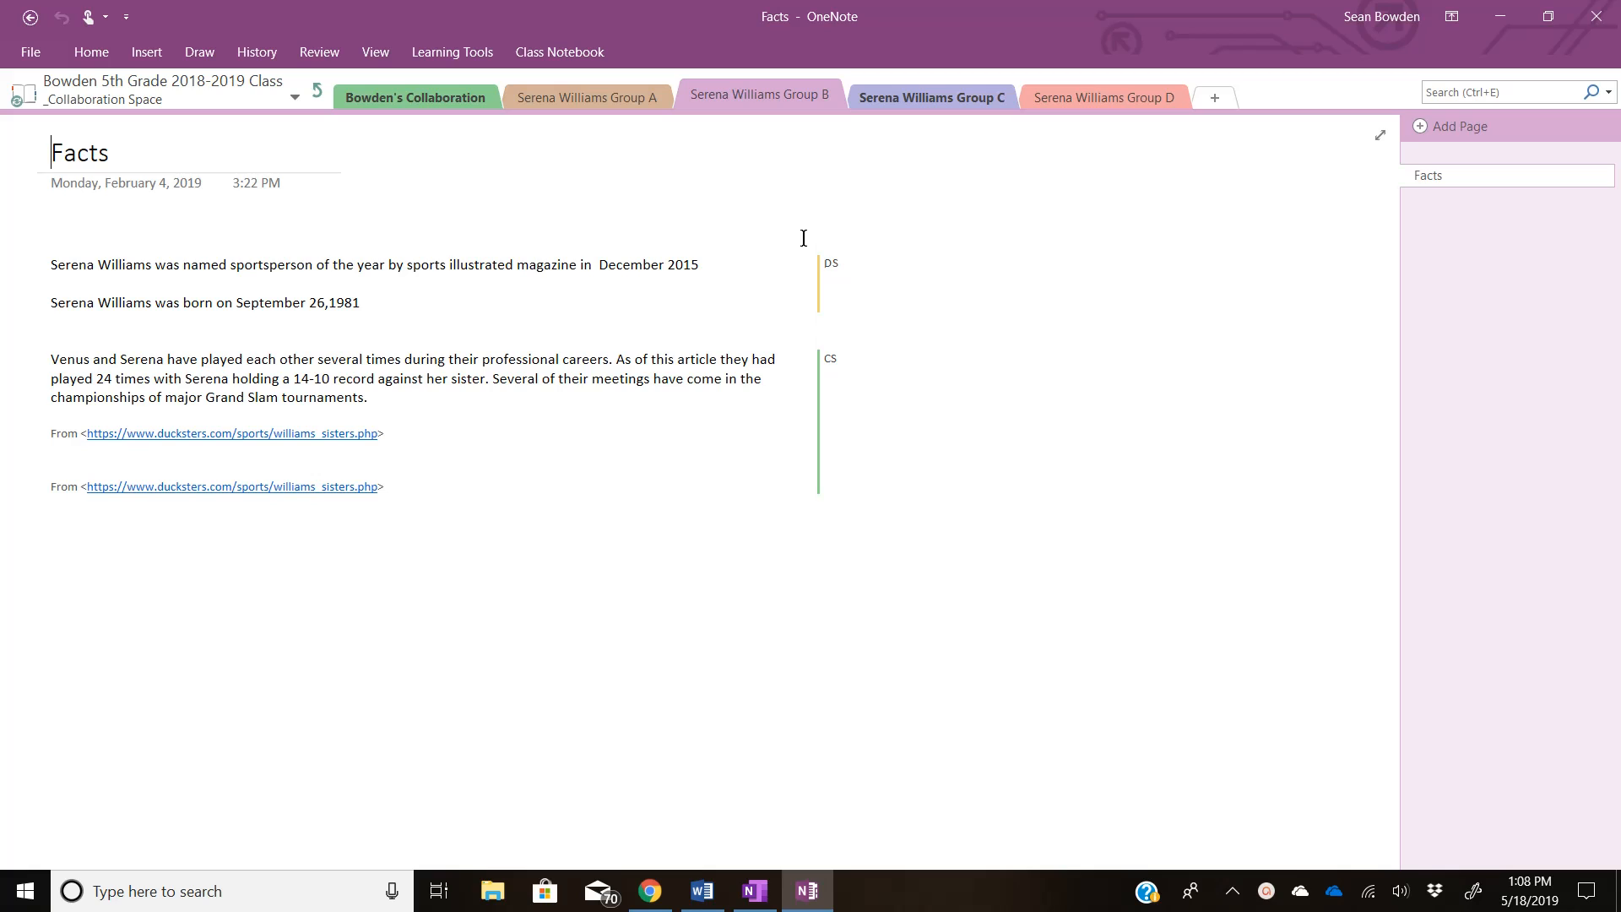
pyautogui.click(259, 53)
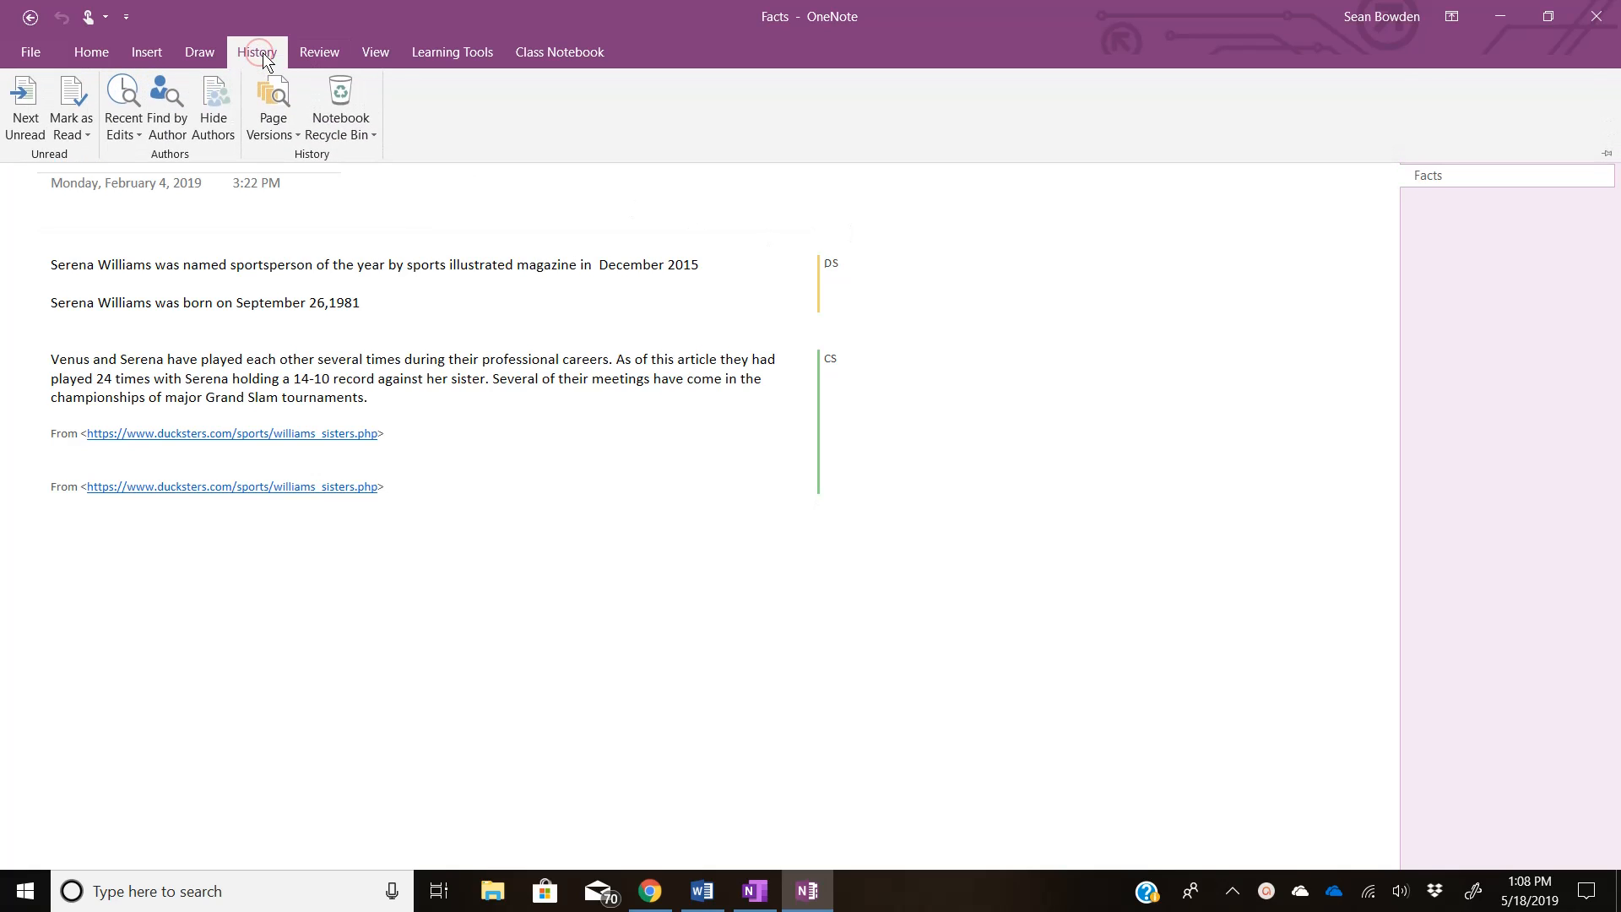
pyautogui.click(322, 47)
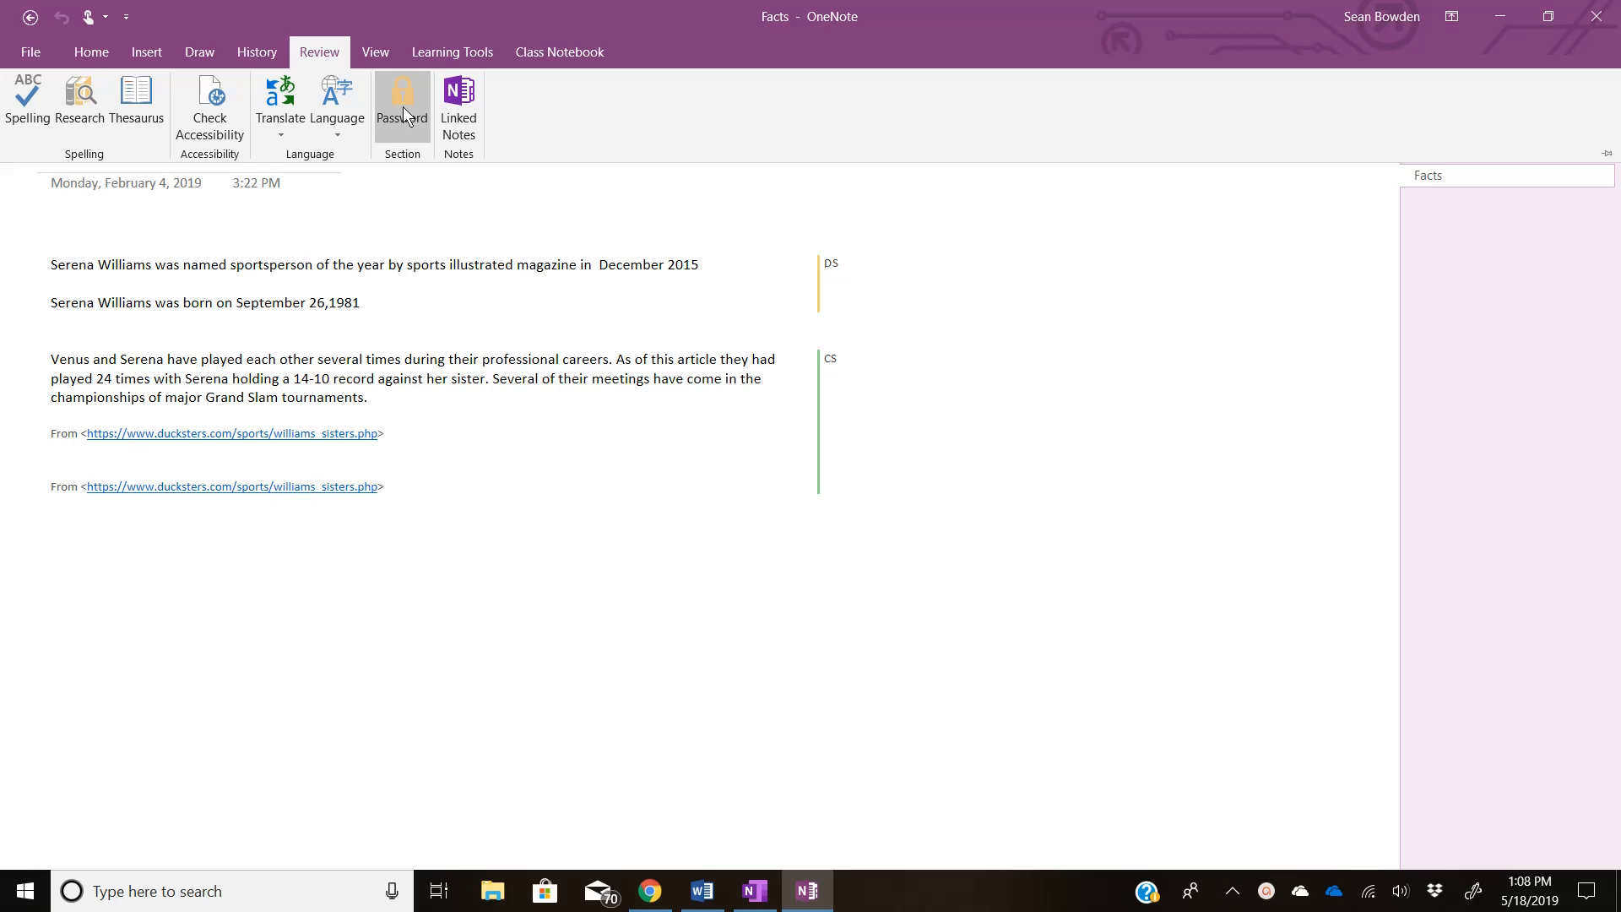
# Show the password-setting dialog for the Serena Williams Group B section, cancel it and close the password protection settings
pyautogui.click(1224, 395)
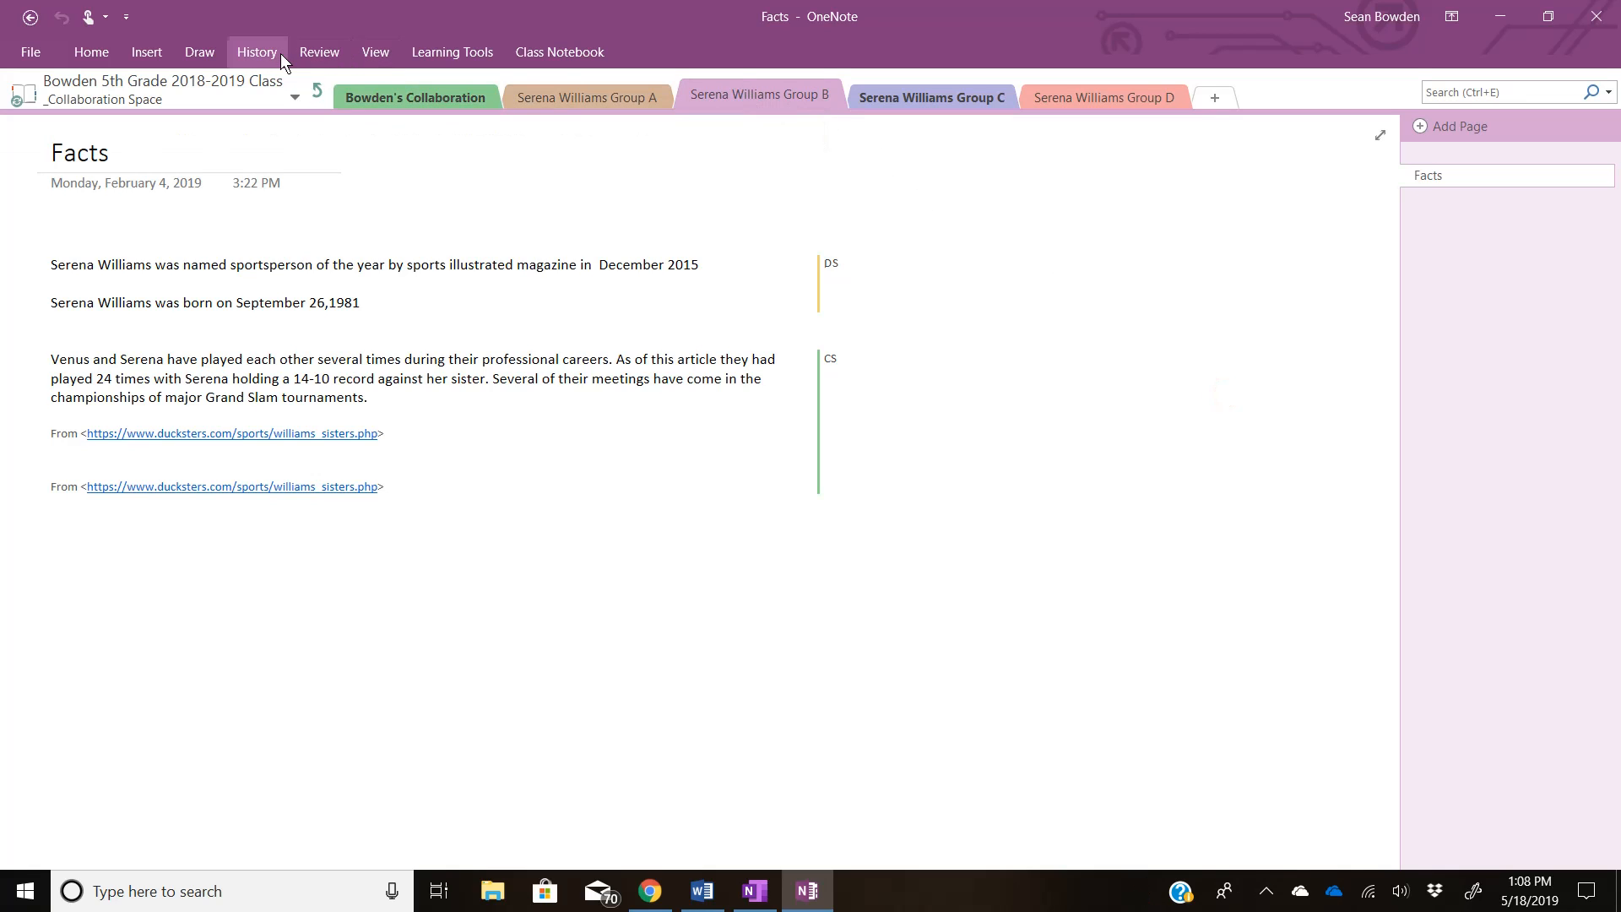
pyautogui.click(319, 52)
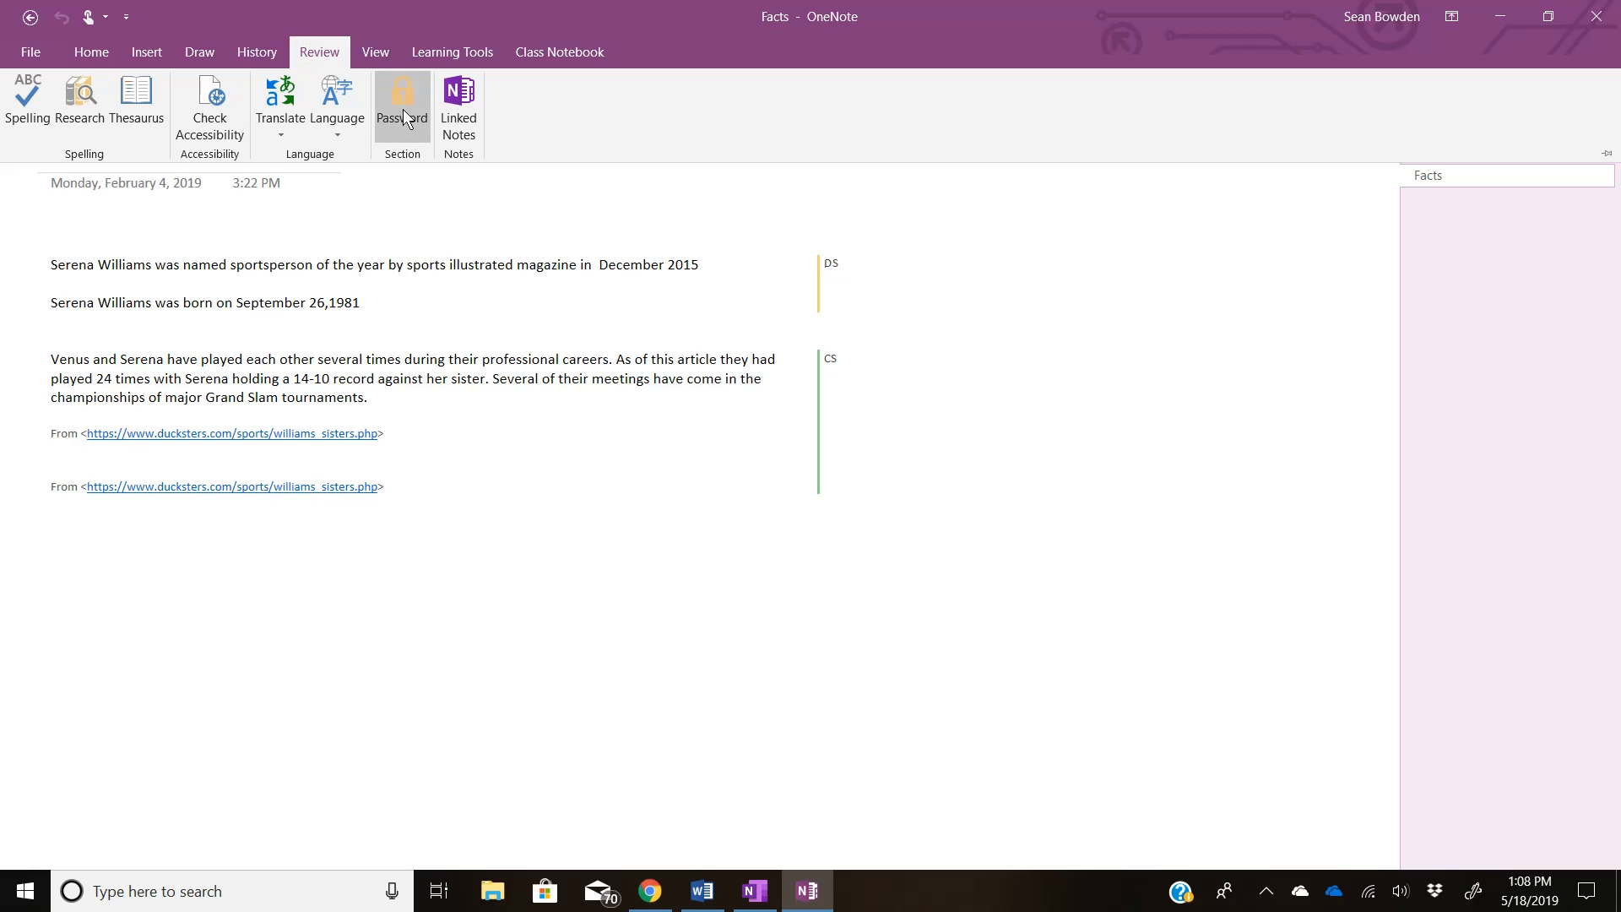
pyautogui.click(403, 108)
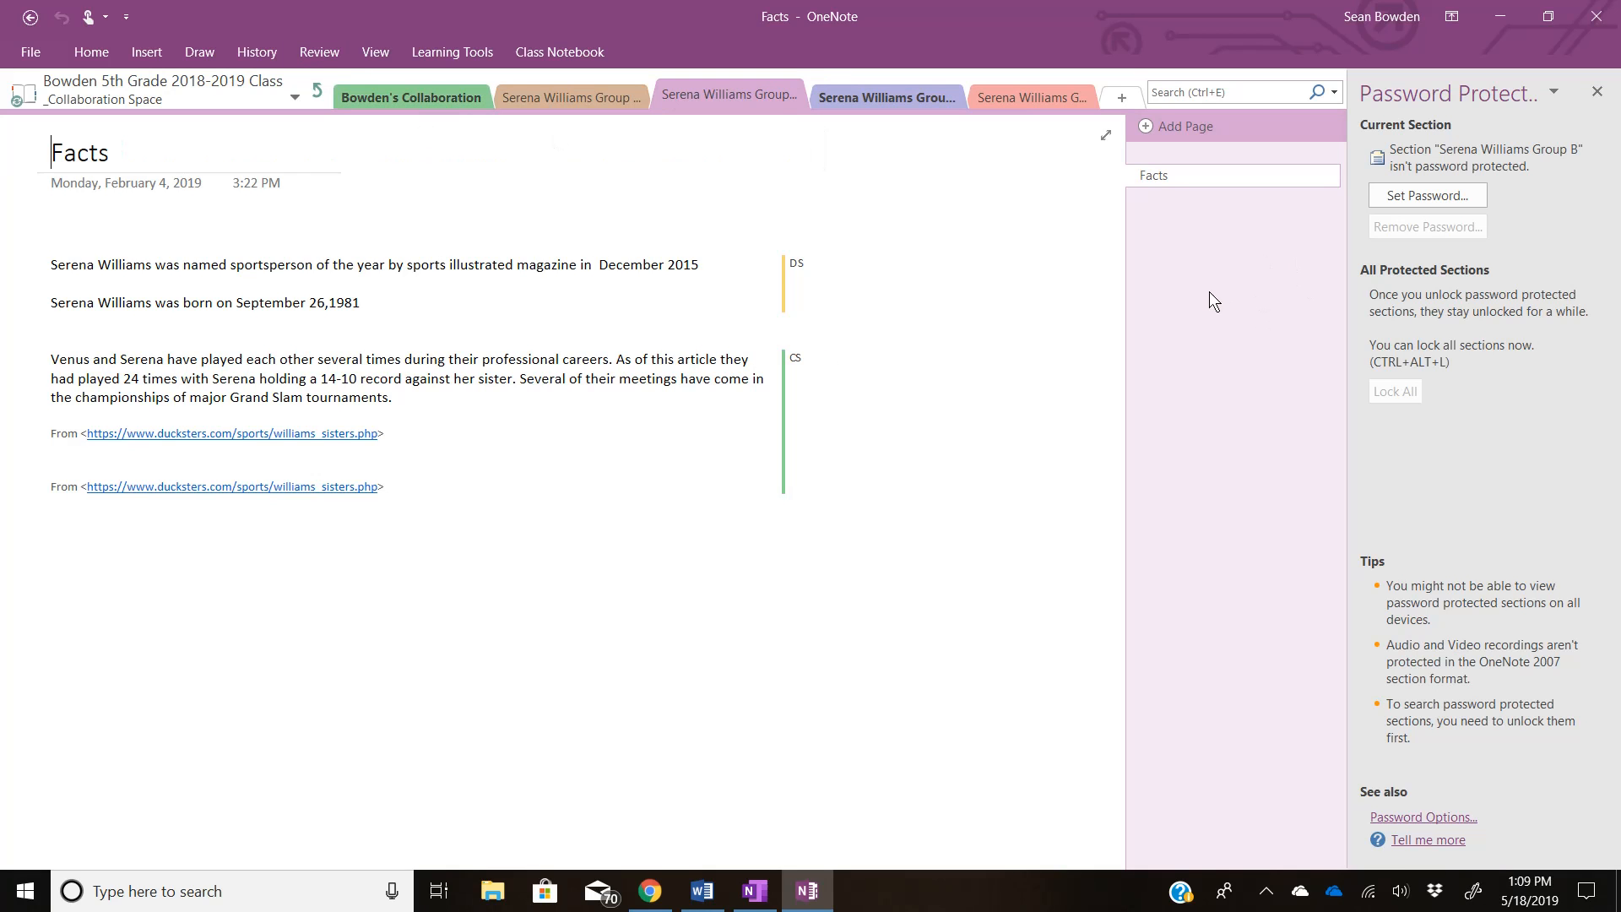
pyautogui.click(1425, 196)
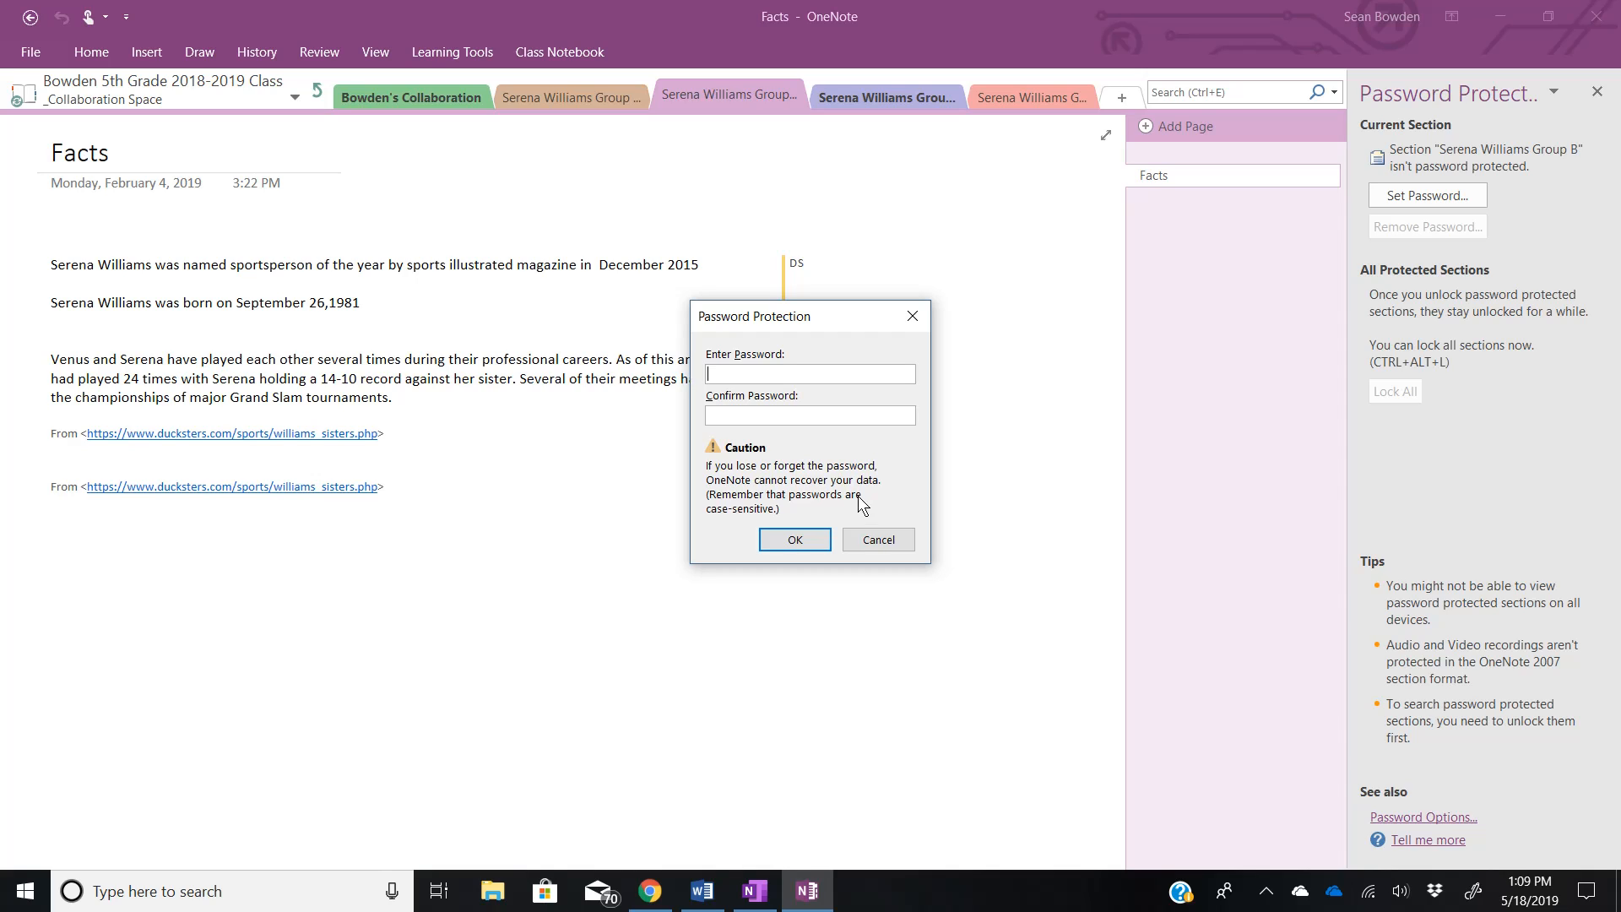
pyautogui.click(886, 541)
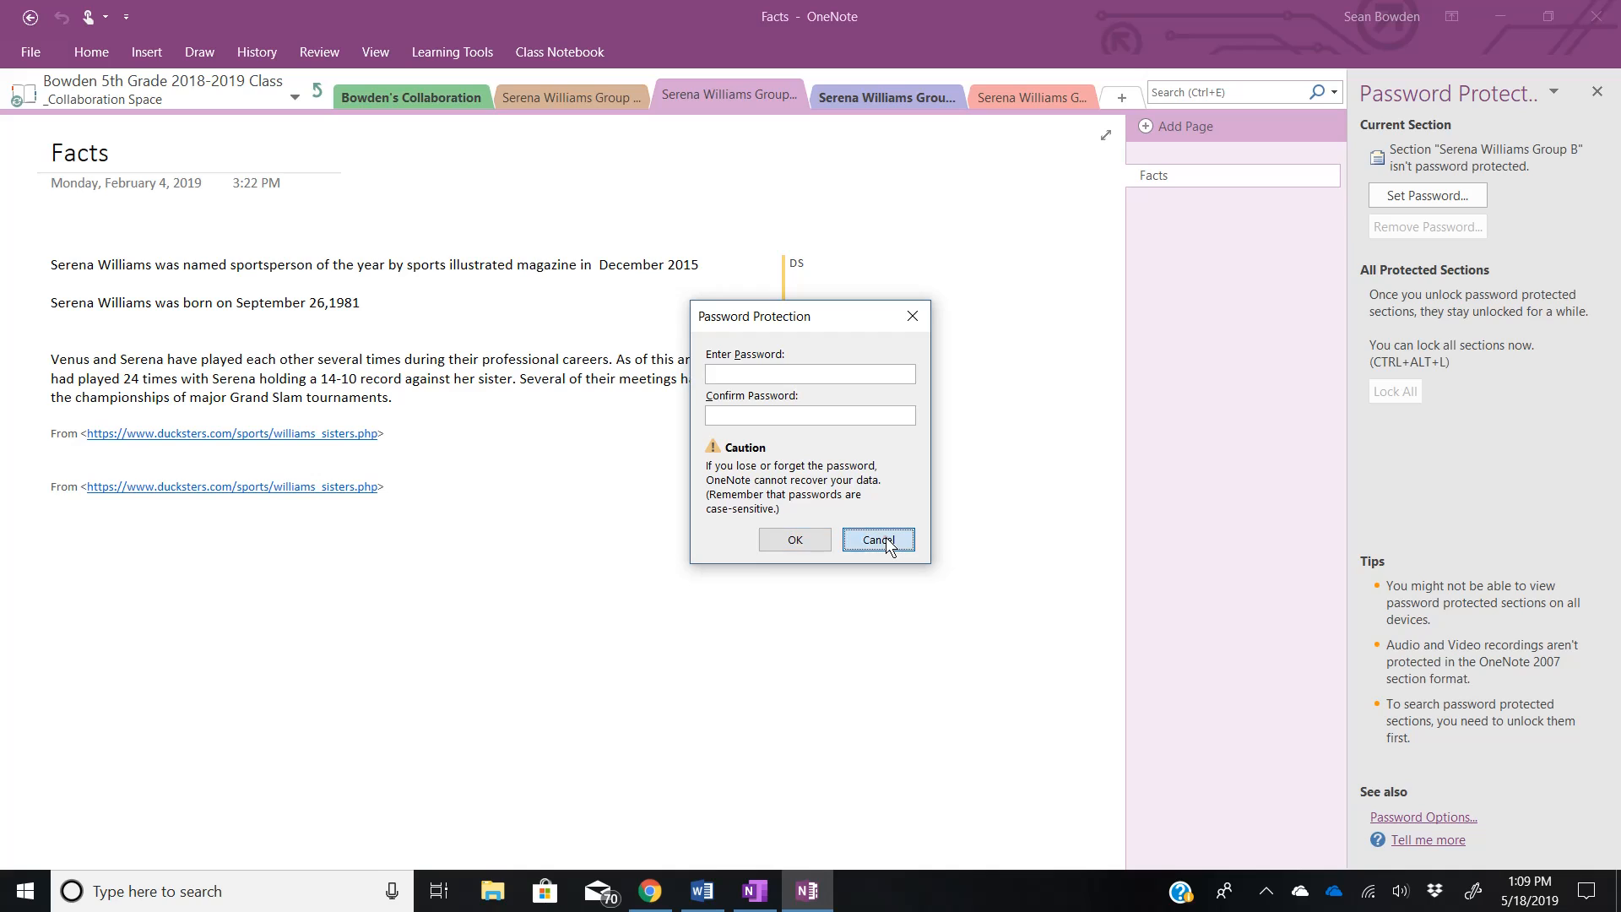
pyautogui.click(1604, 96)
# Show the Password Protect This Section option from the Group B section itself, and close the settings it brings up
pyautogui.rightClick(739, 90)
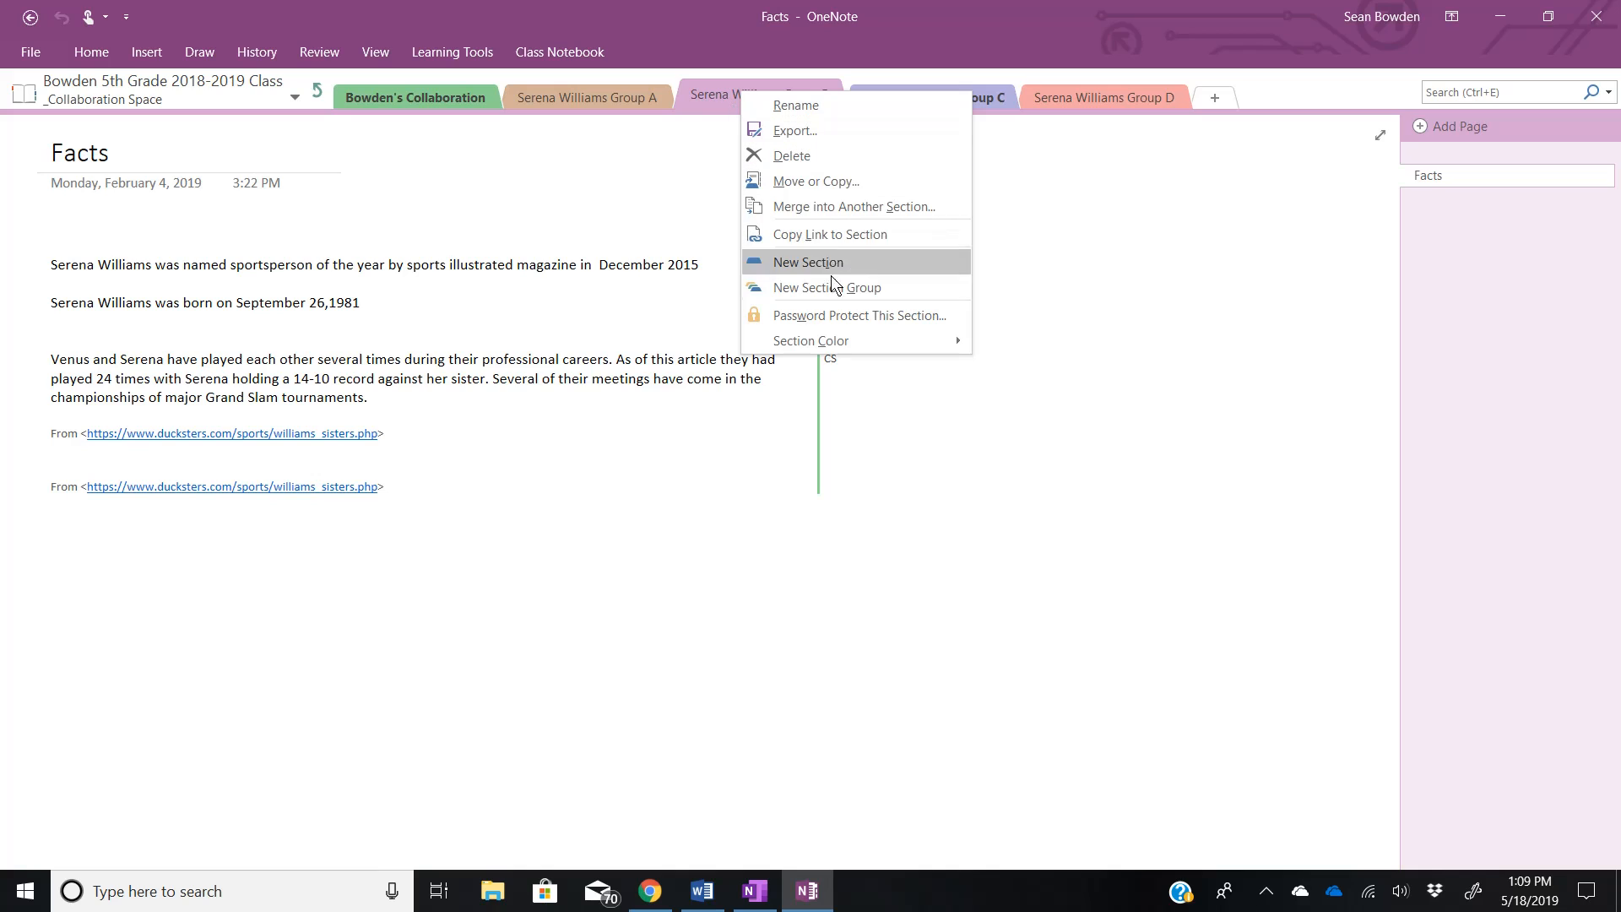
pyautogui.click(834, 316)
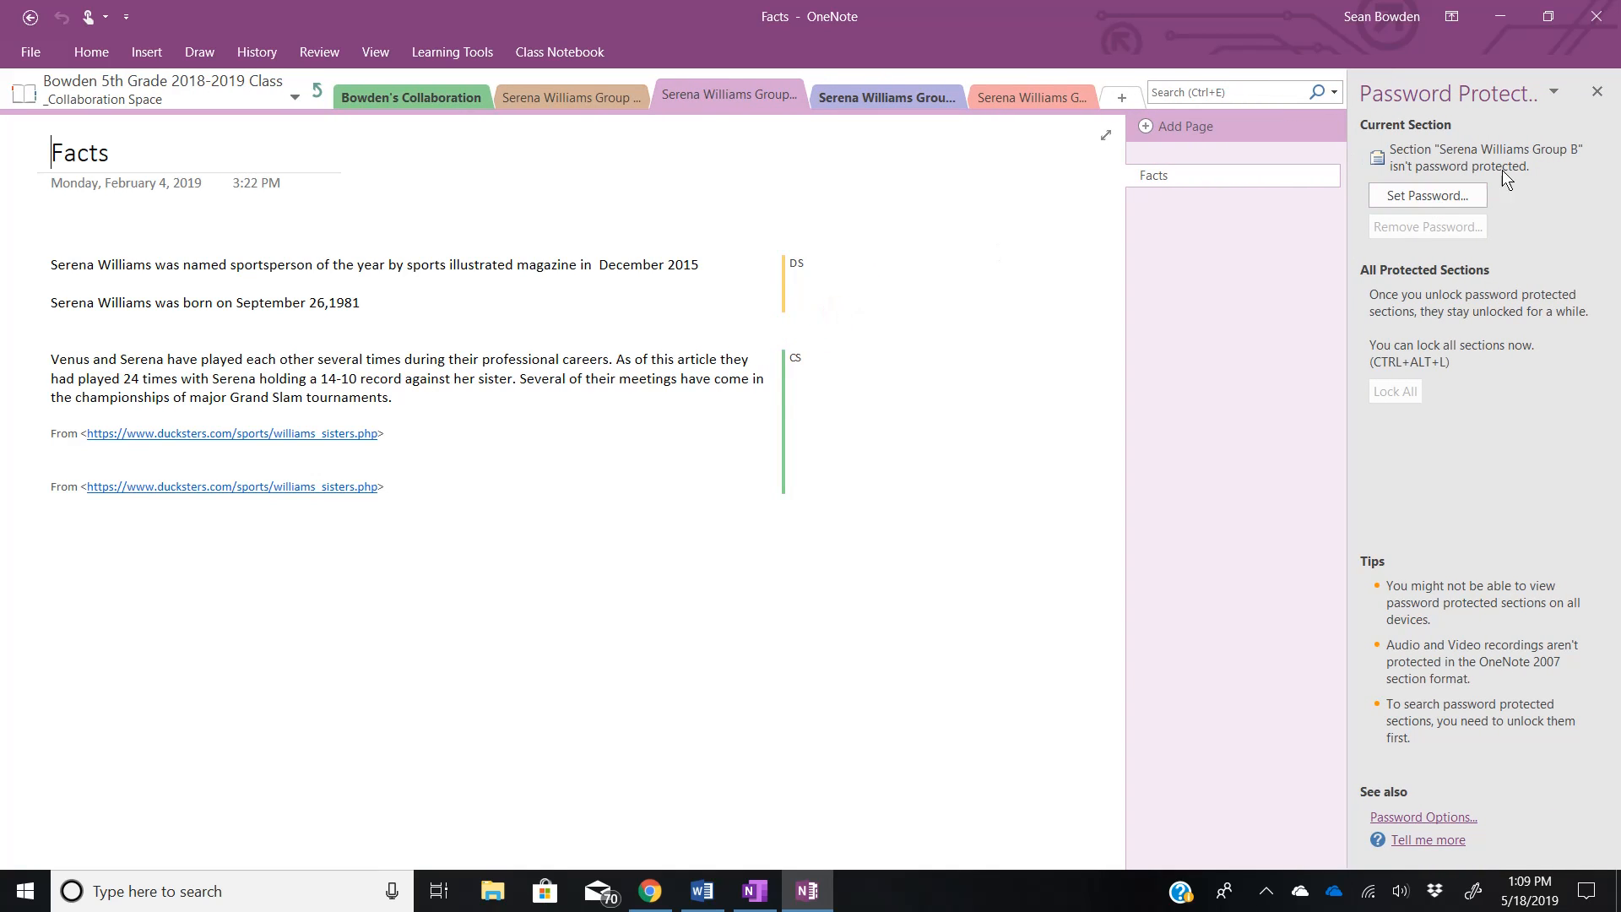
pyautogui.click(1596, 92)
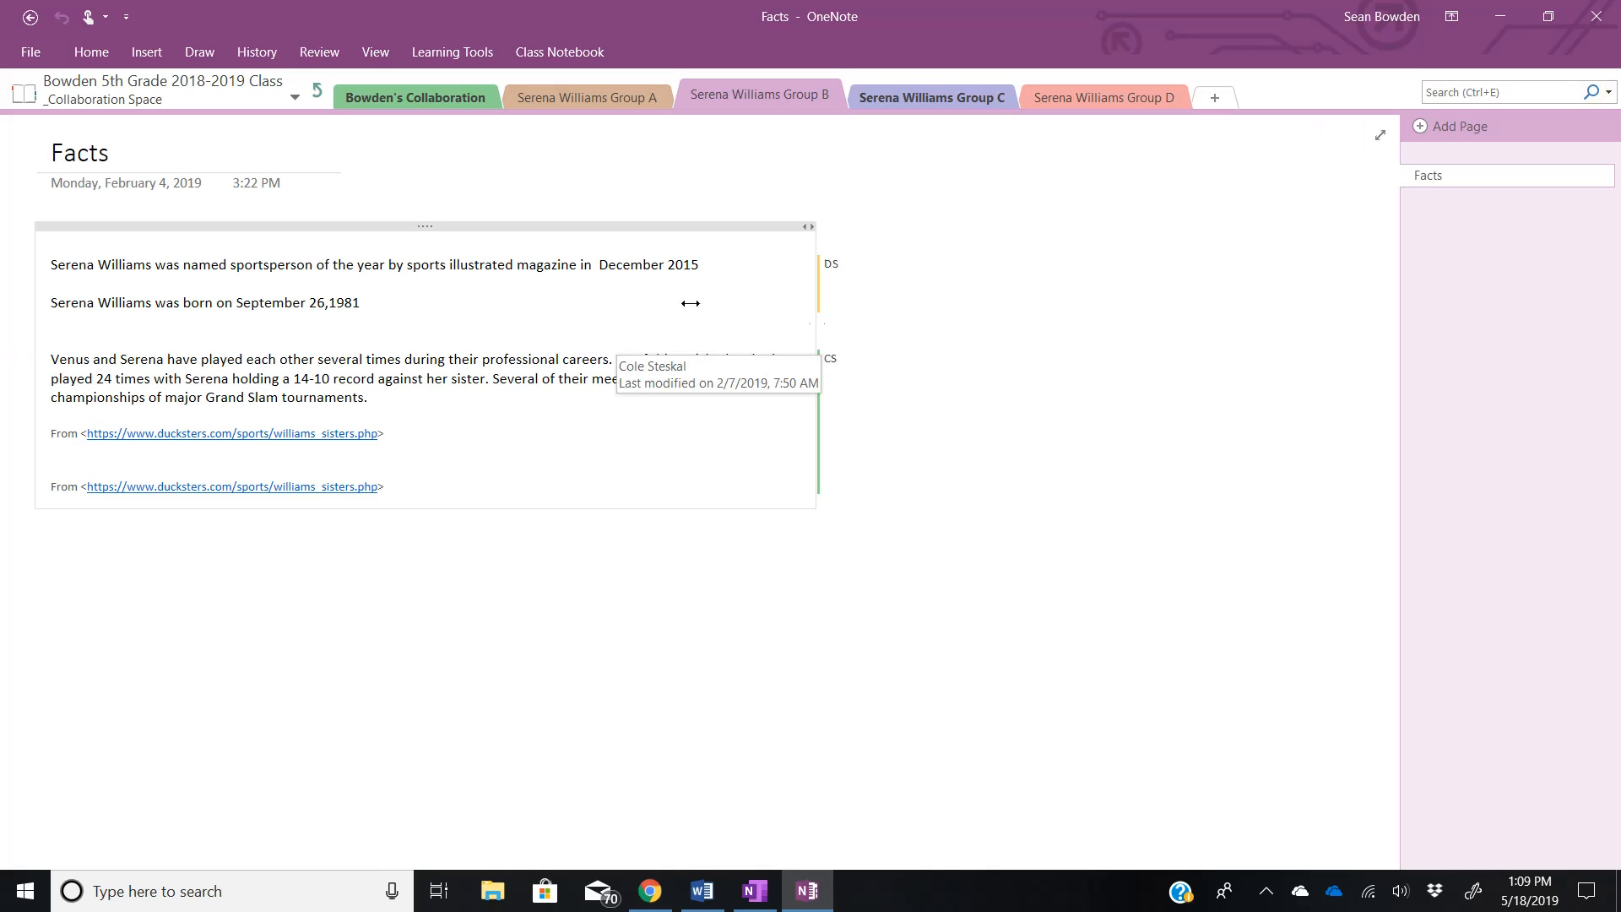
# Switch to the OneNote for Windows 10 app, show the Add Password dialog for Serena Williams Group B, and cancel it
pyautogui.click(756, 895)
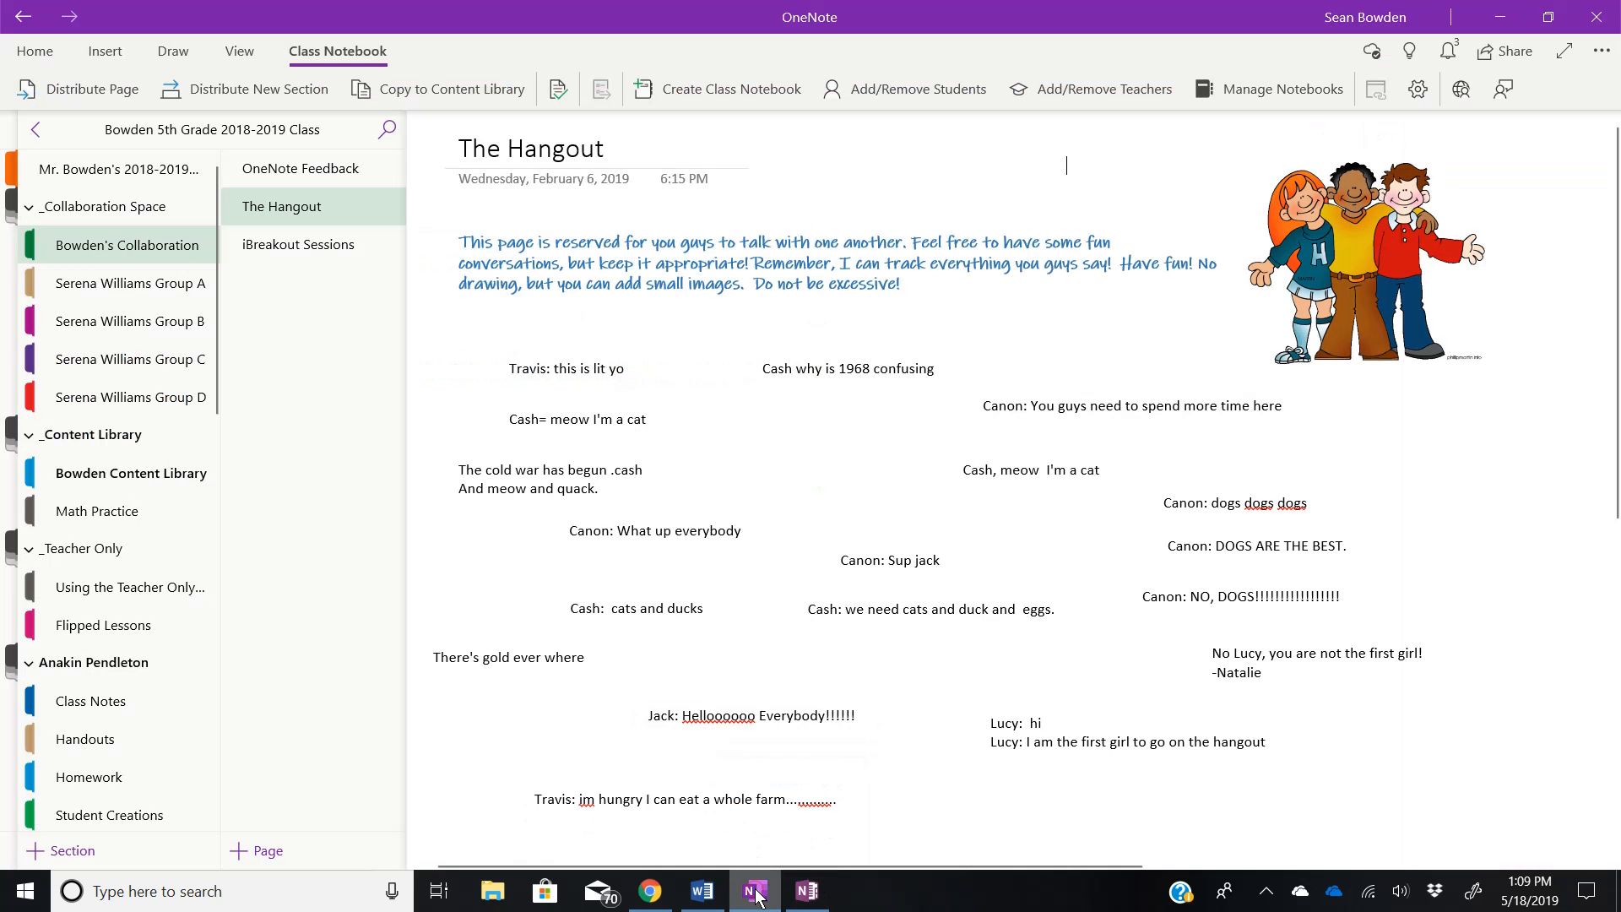
pyautogui.click(115, 329)
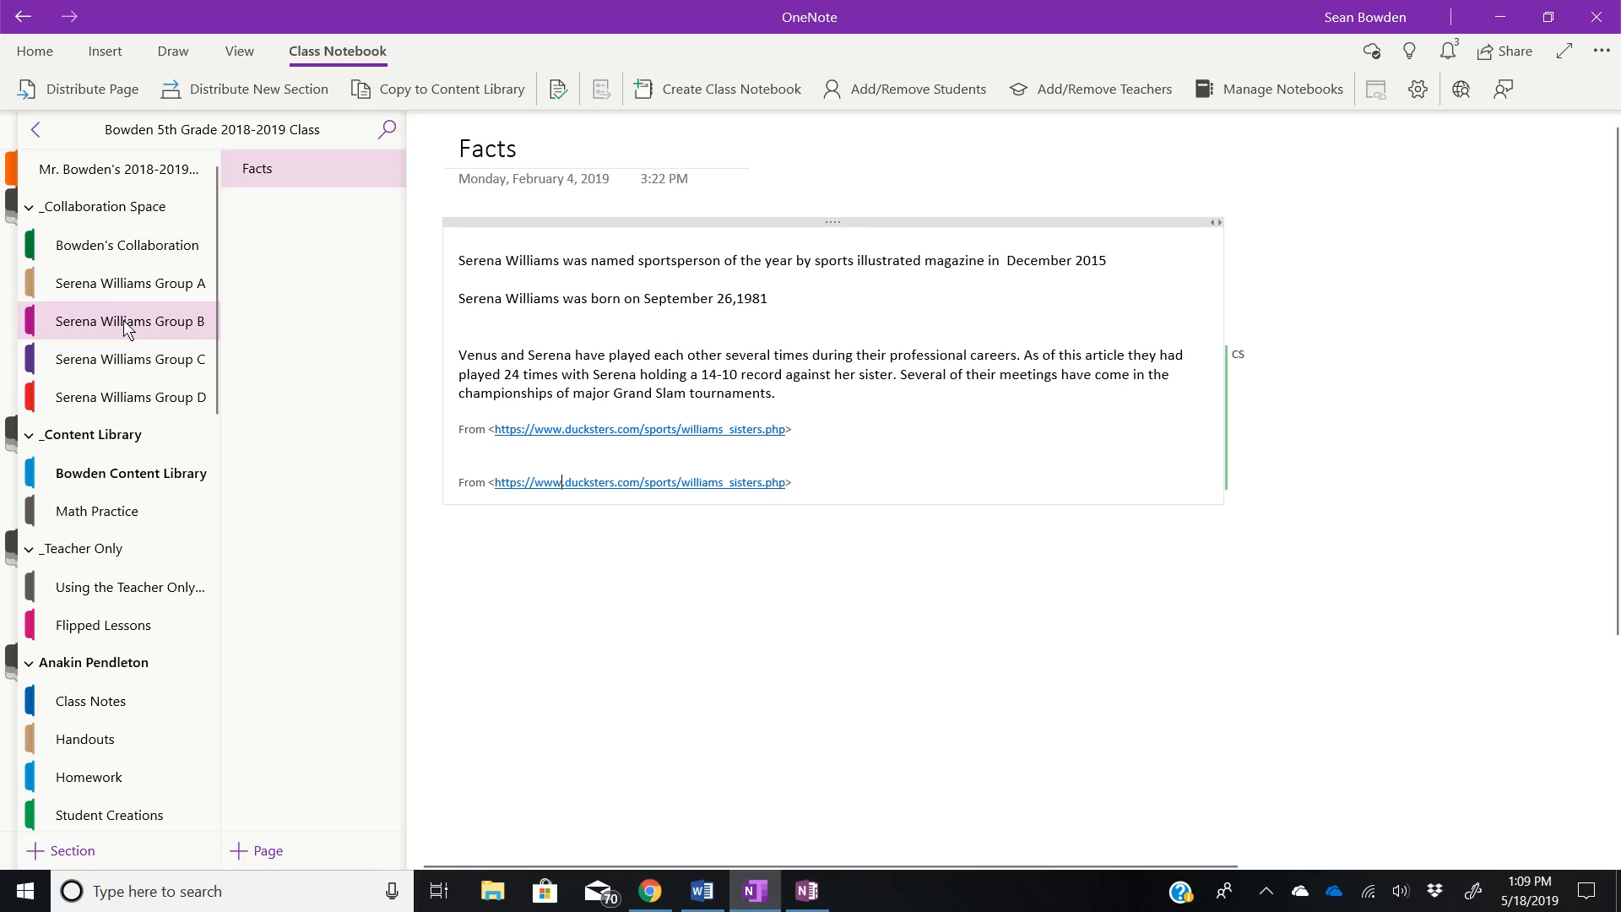
pyautogui.rightClick(125, 328)
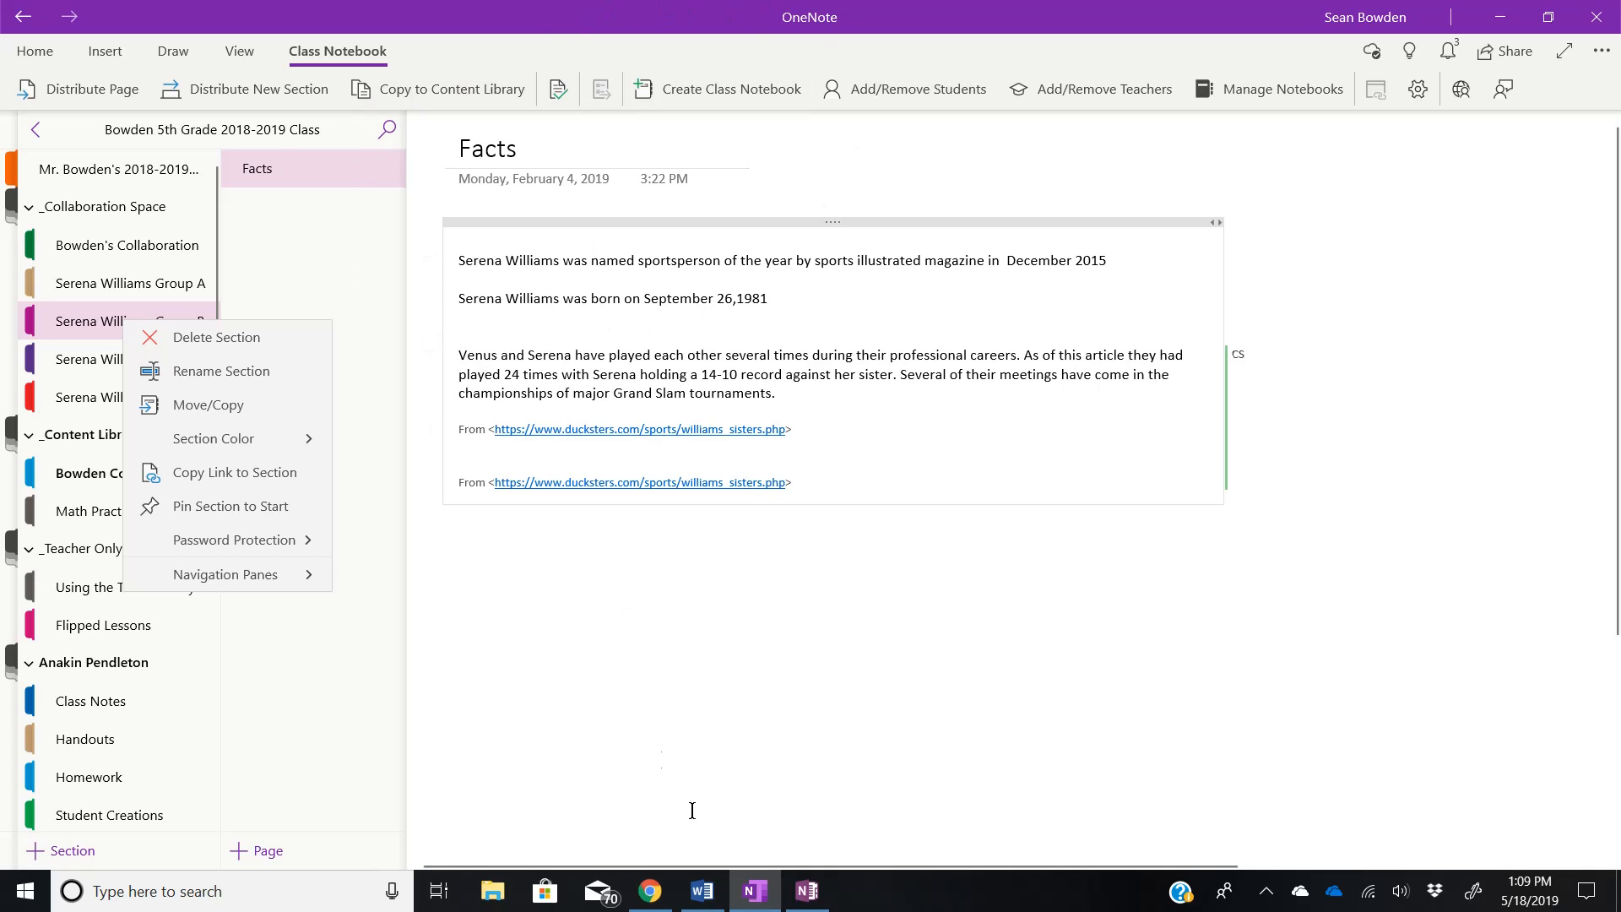
pyautogui.click(809, 893)
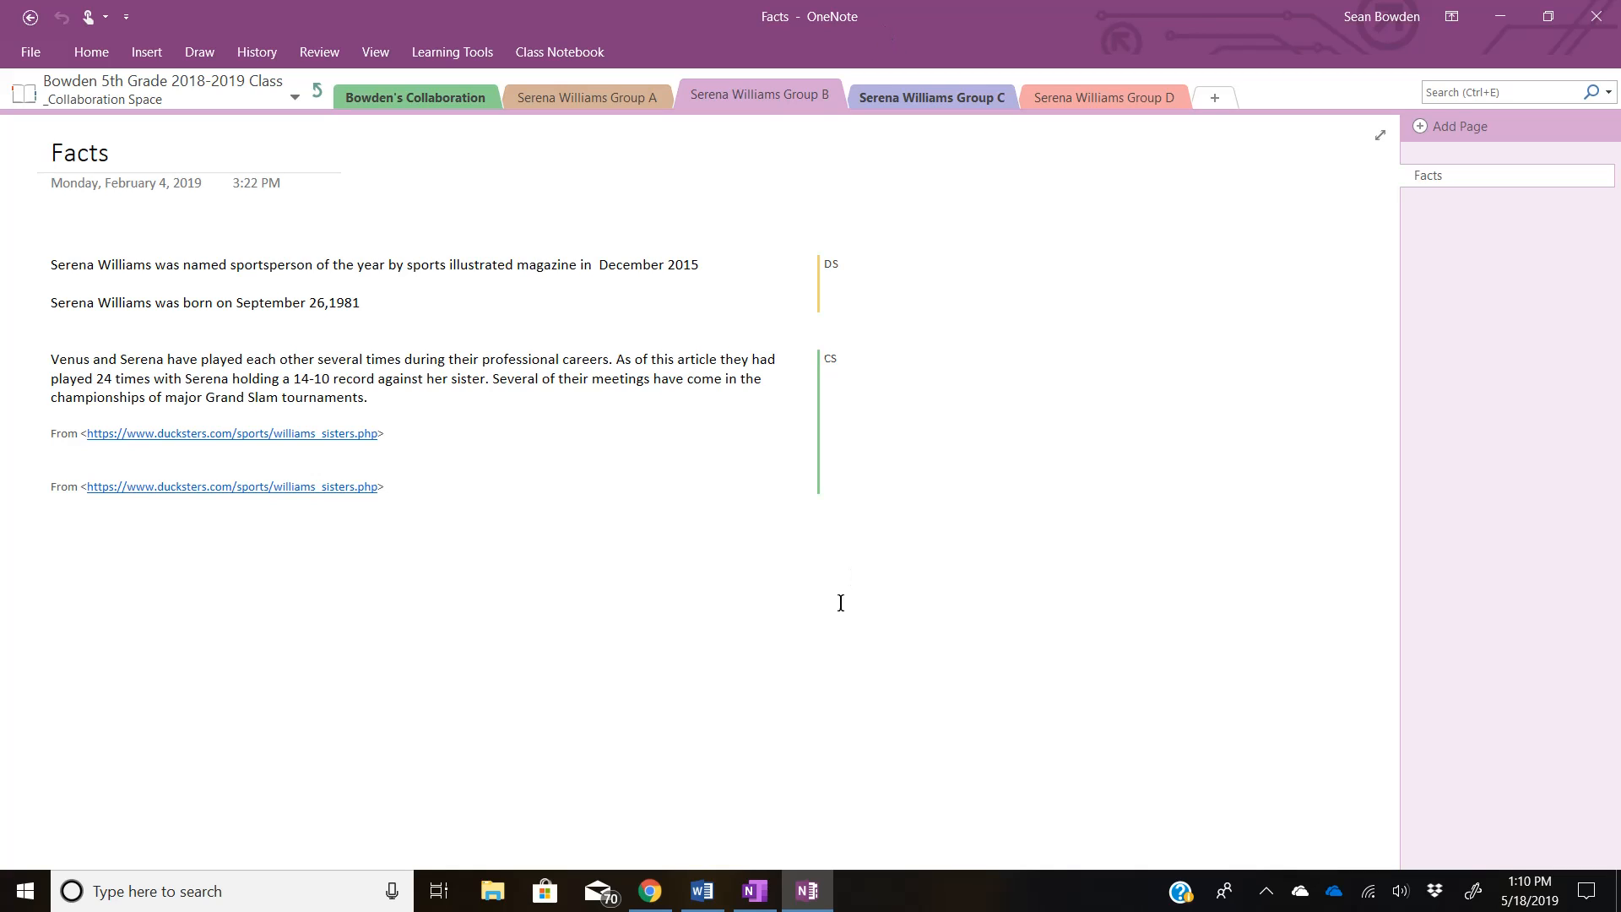
pyautogui.click(754, 891)
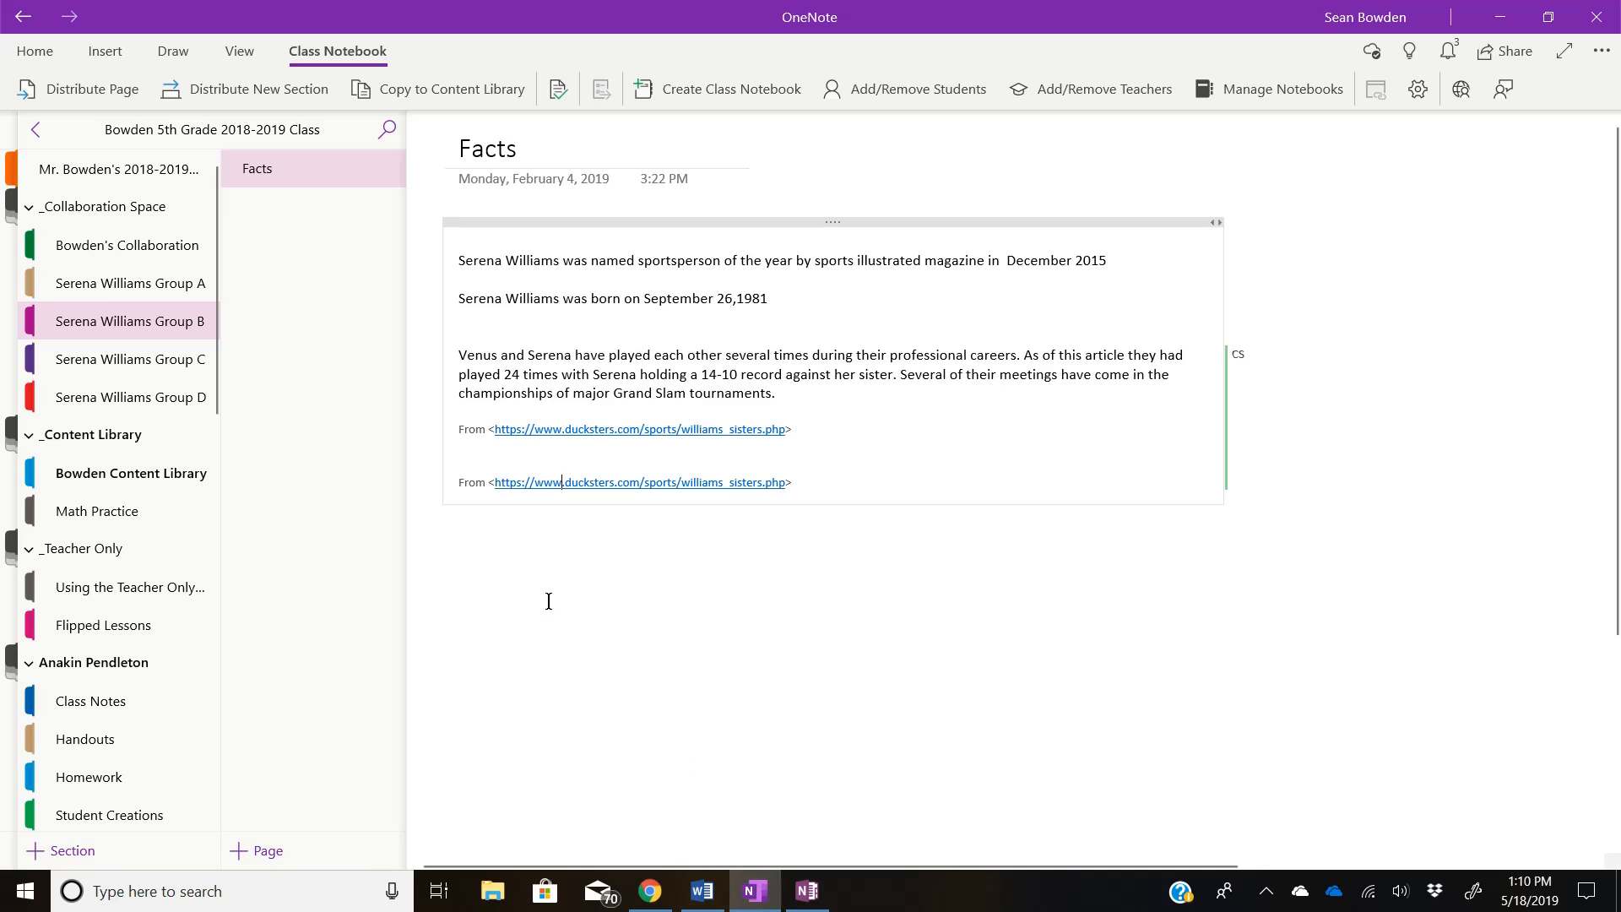
pyautogui.rightClick(115, 323)
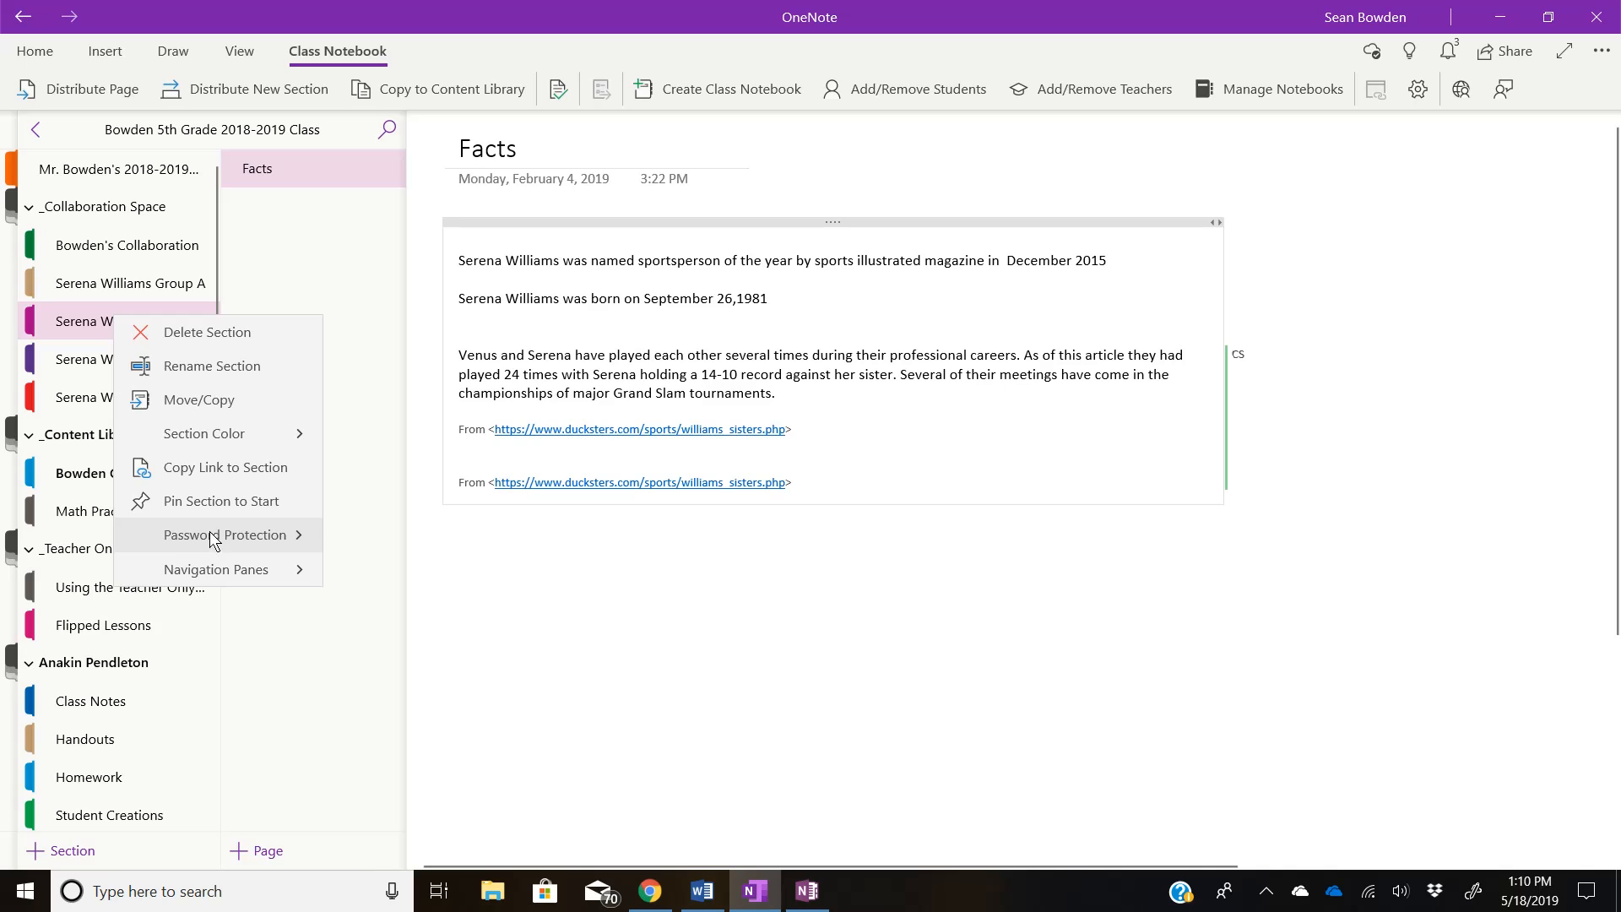
pyautogui.click(282, 538)
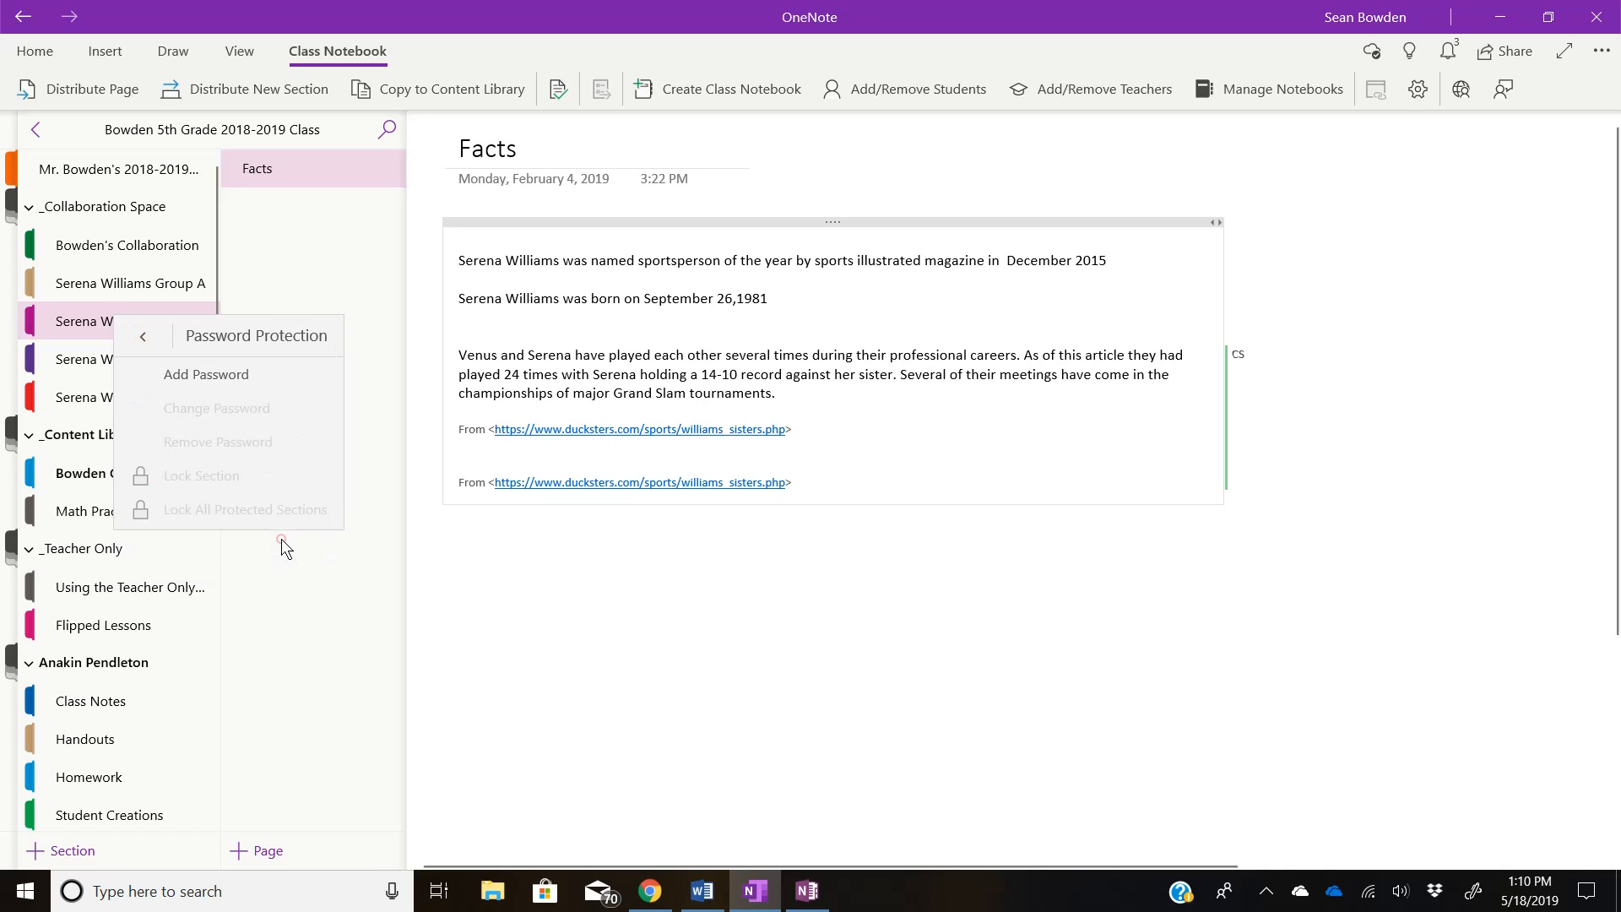
pyautogui.click(207, 373)
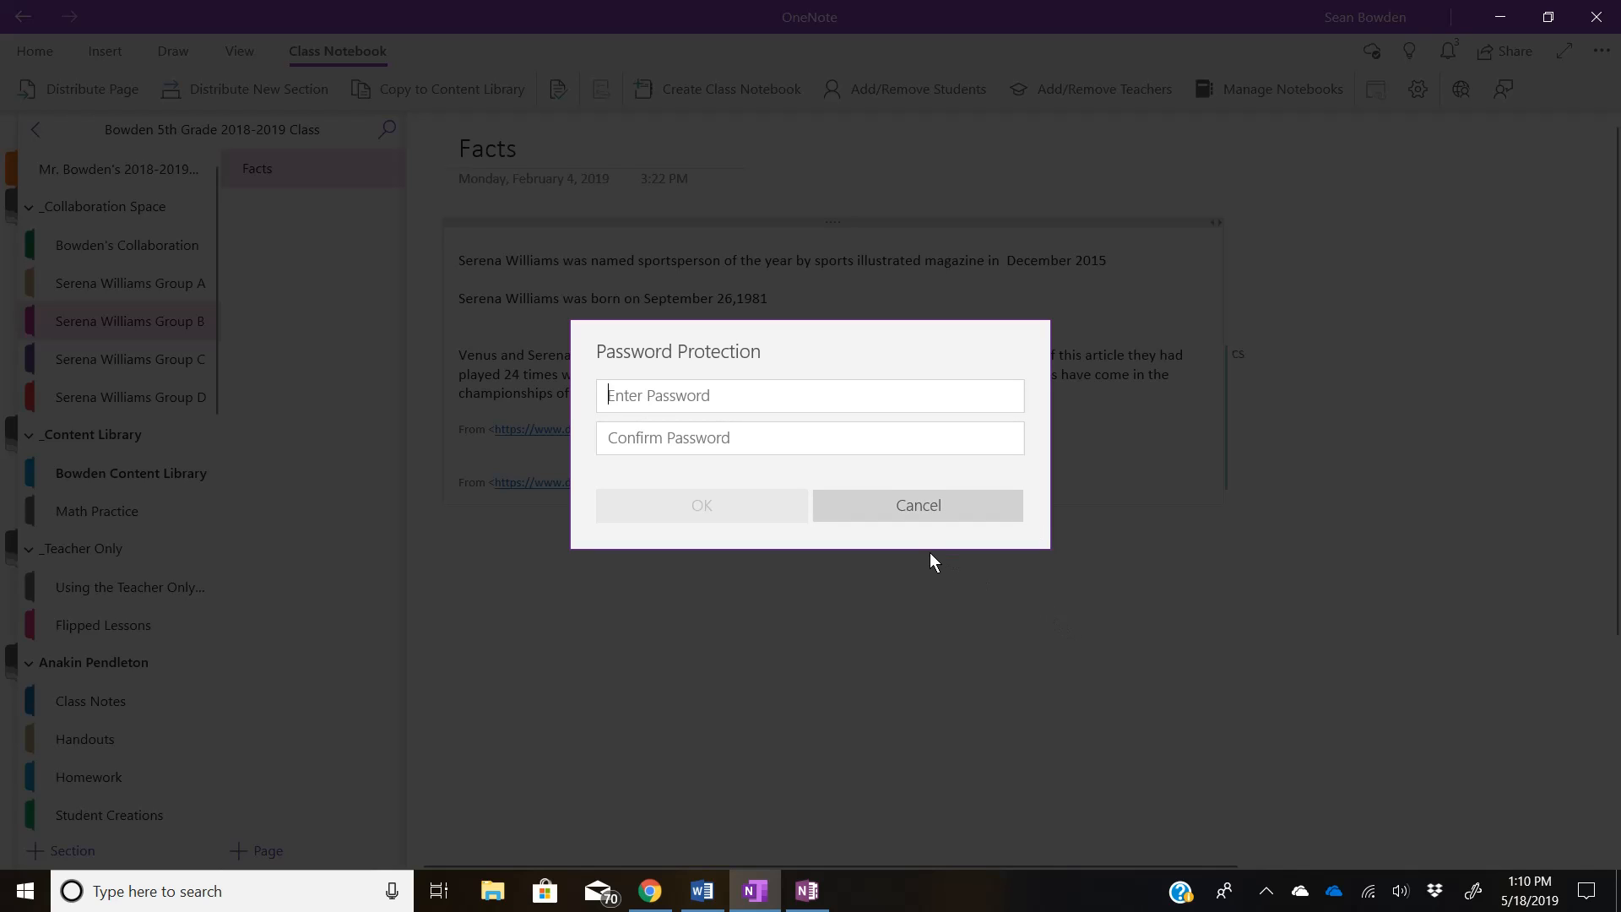
pyautogui.click(916, 506)
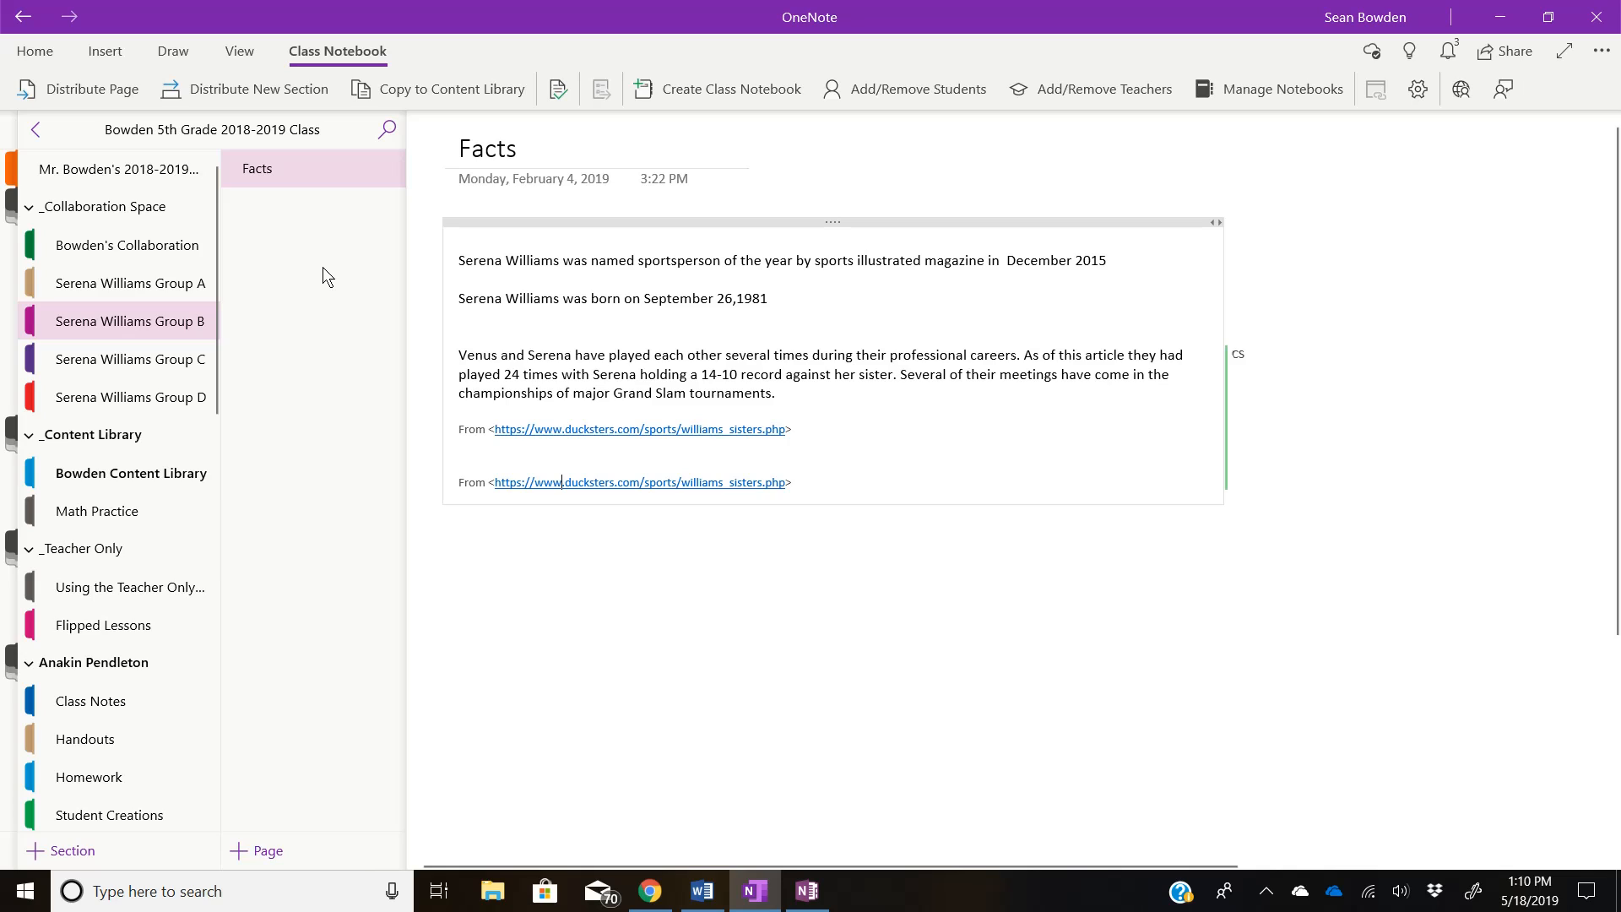
# Browse the Serena Williams Group C Facts page and check who wrote its paragraph and when
pyautogui.click(167, 282)
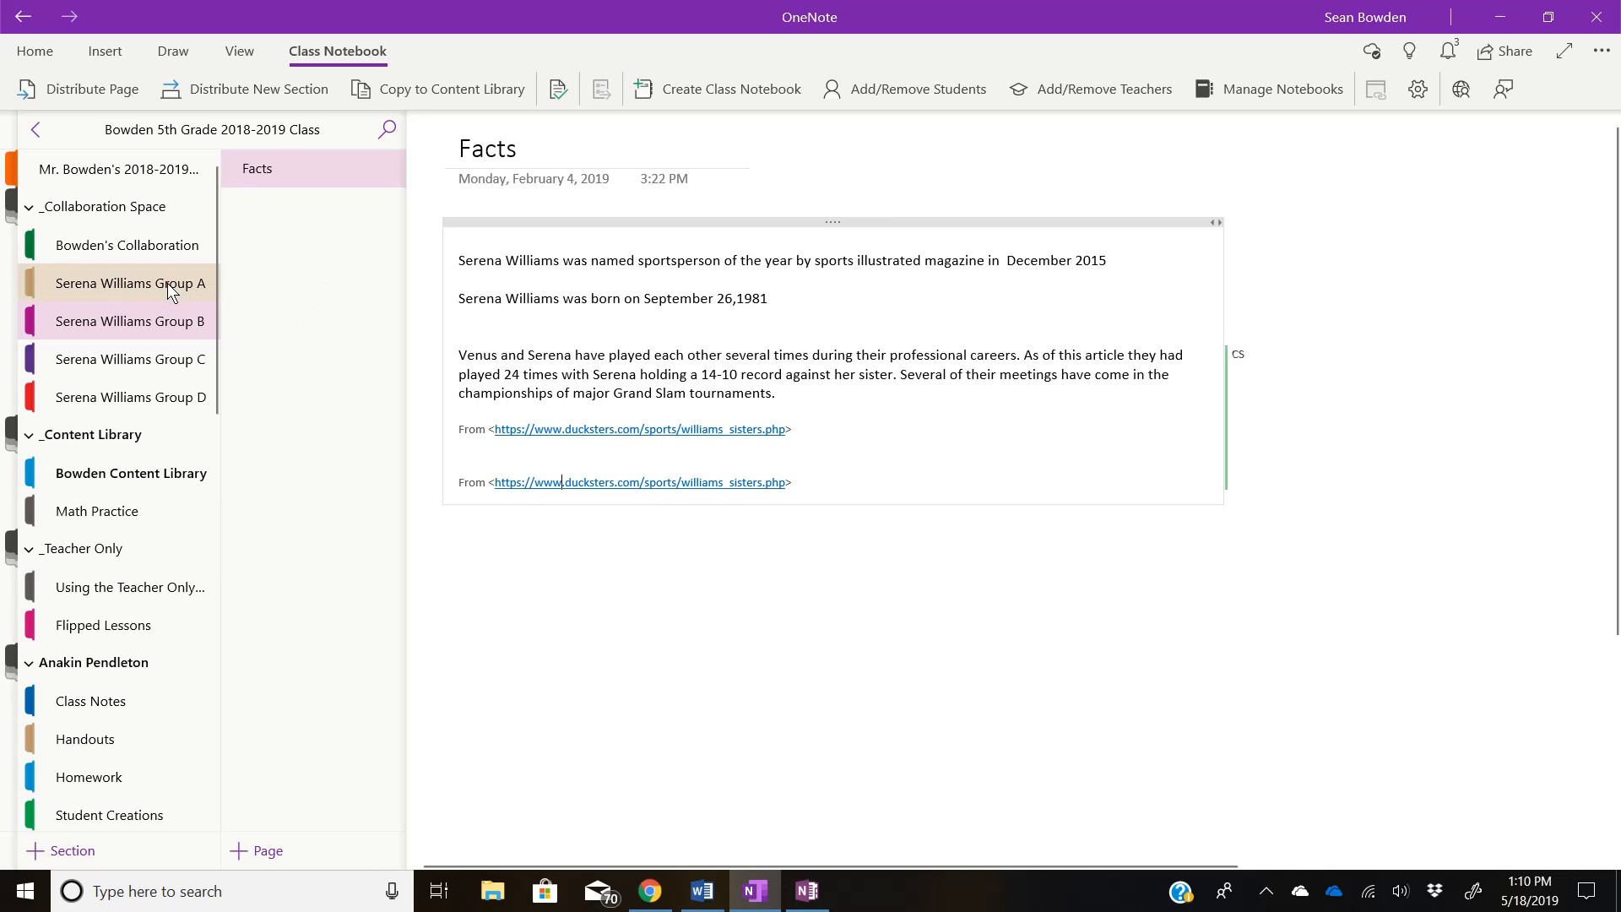
pyautogui.click(145, 306)
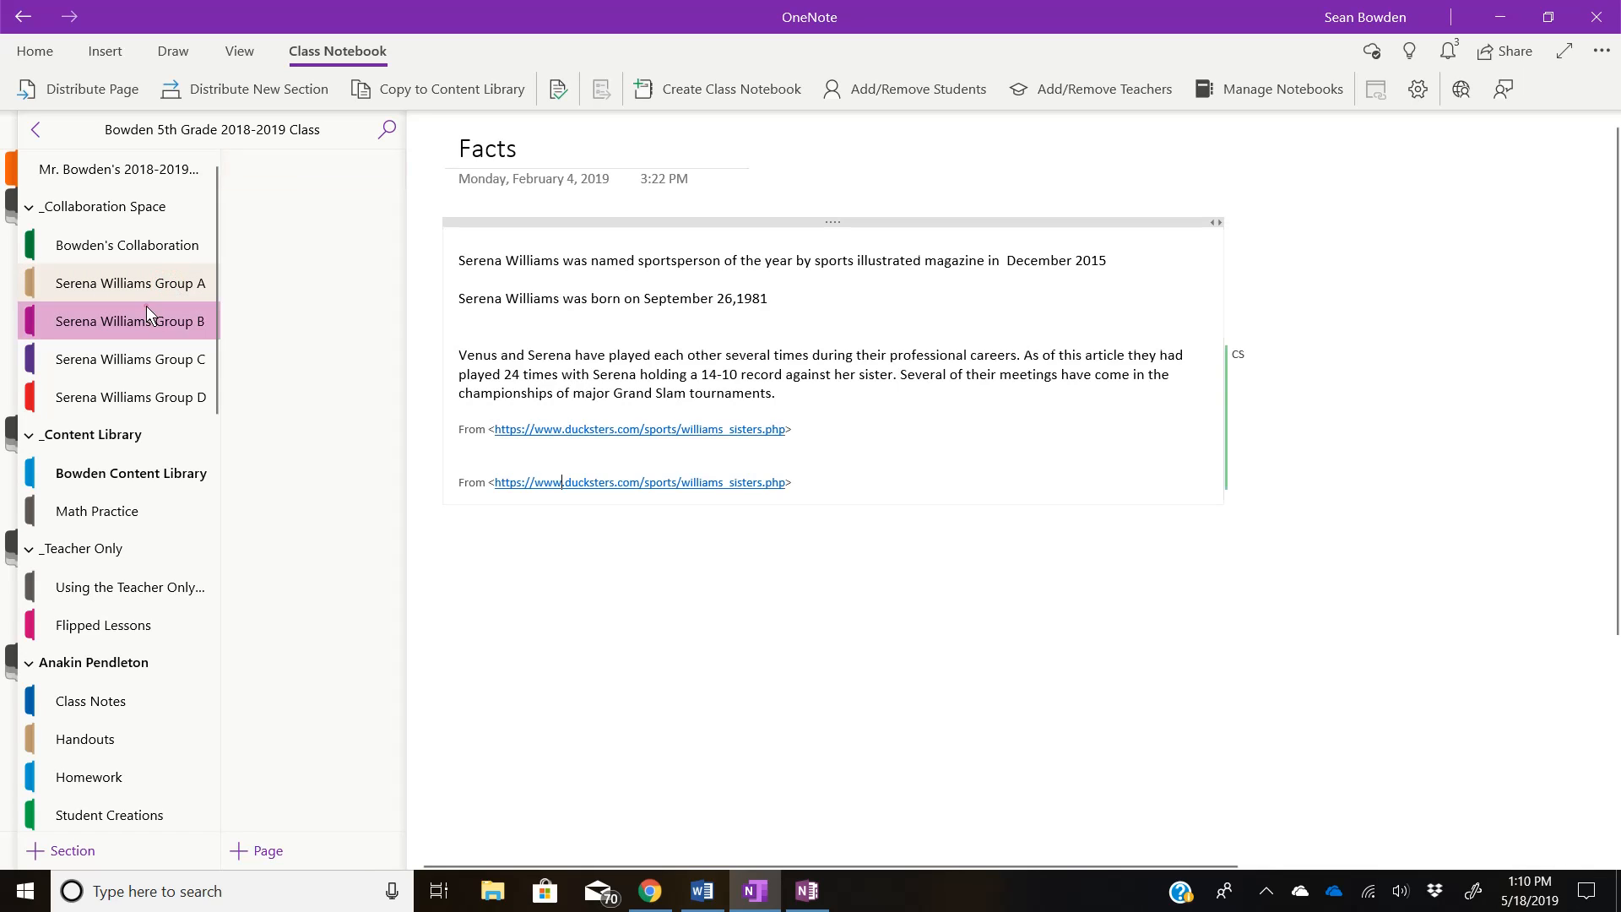
pyautogui.click(139, 350)
pyautogui.scroll(-7, 1393, 317)
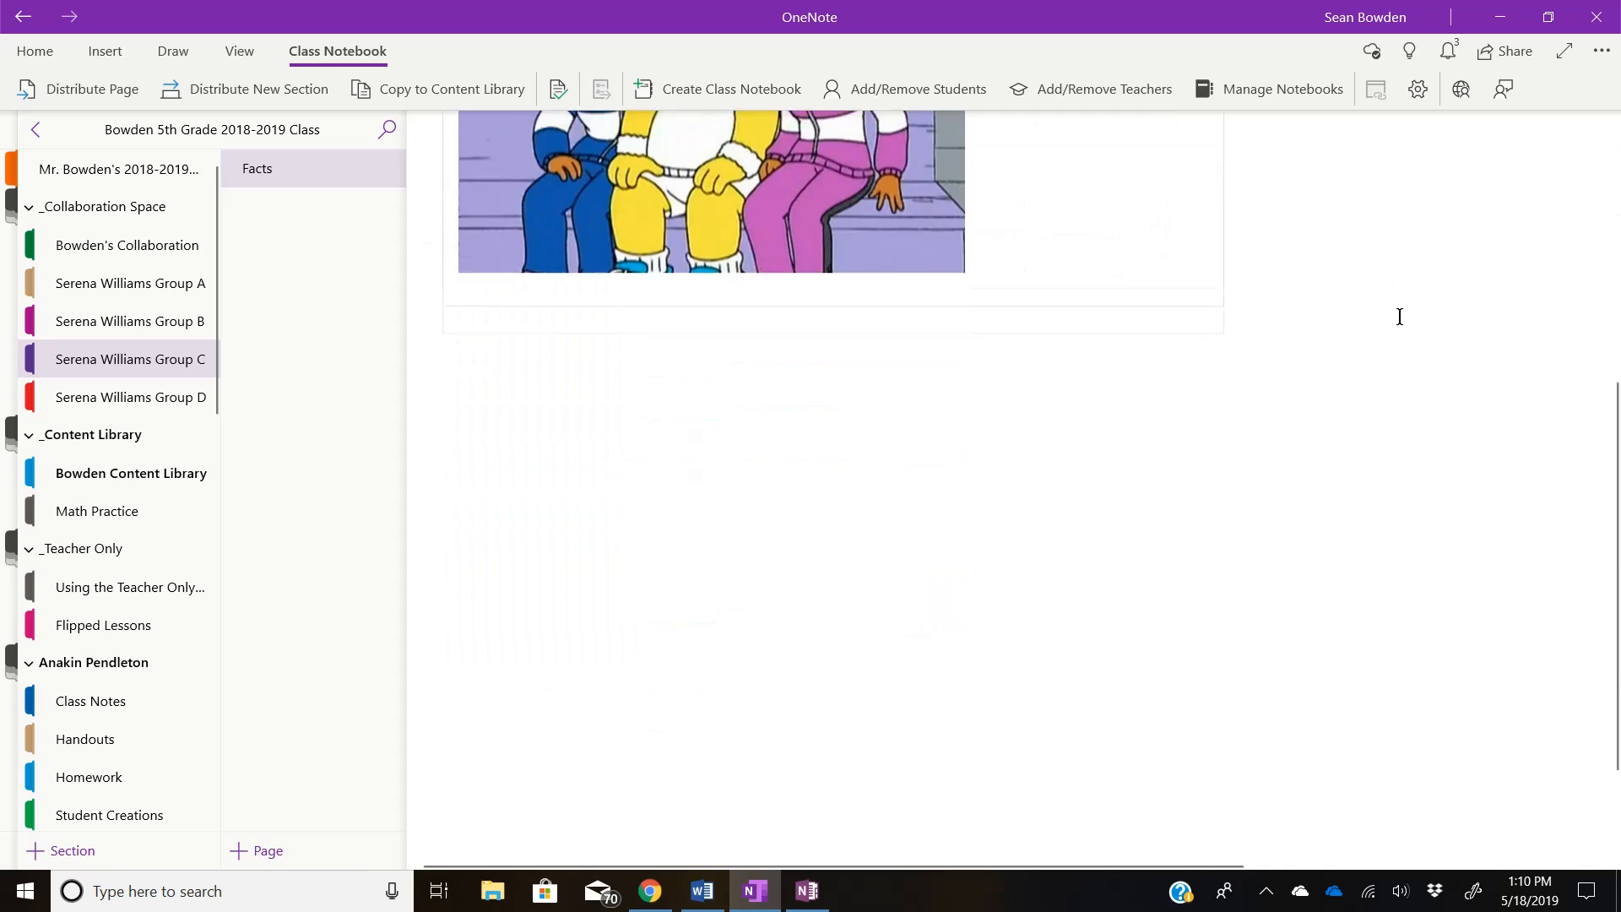
pyautogui.scroll(7, 1357, 358)
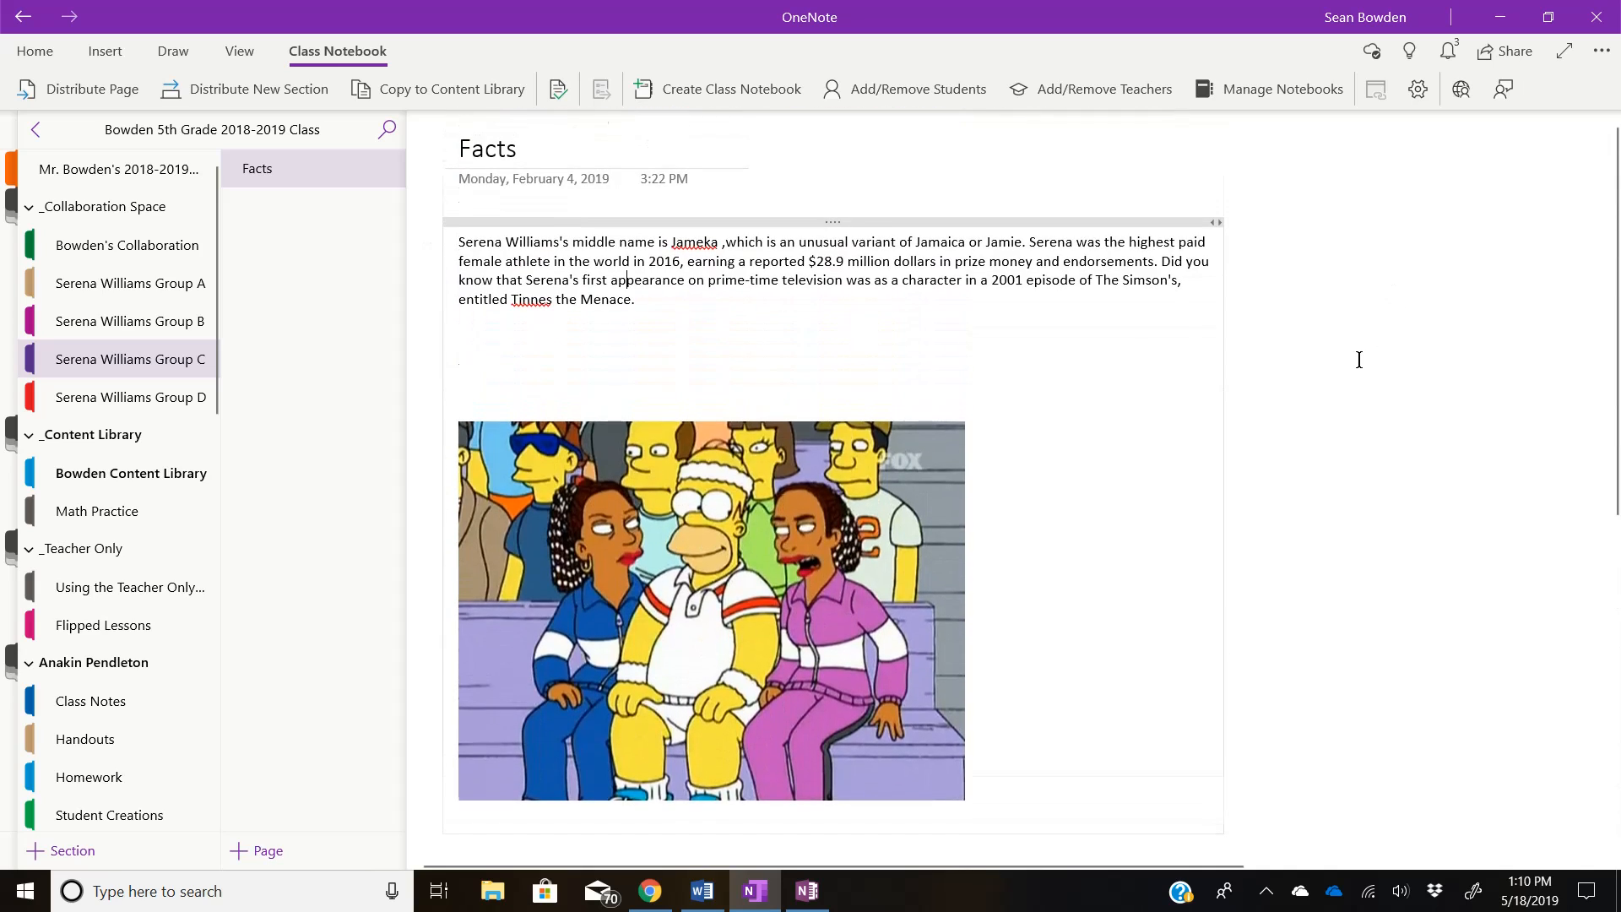
pyautogui.scroll(-1, 1157, 548)
pyautogui.click(821, 168)
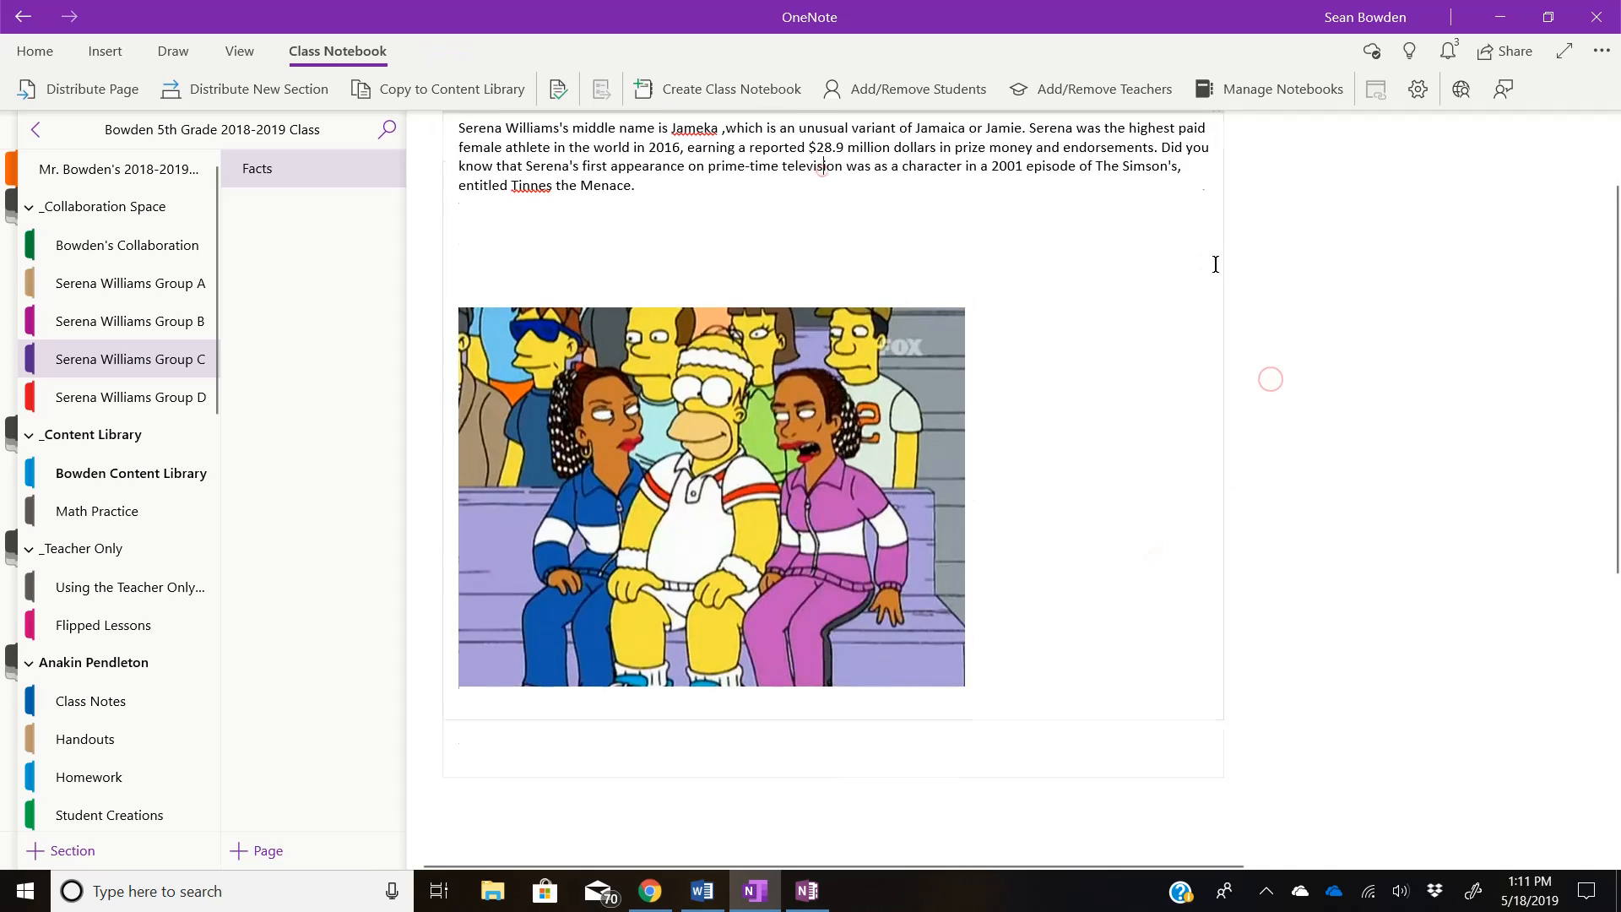
pyautogui.scroll(1, 1204, 283)
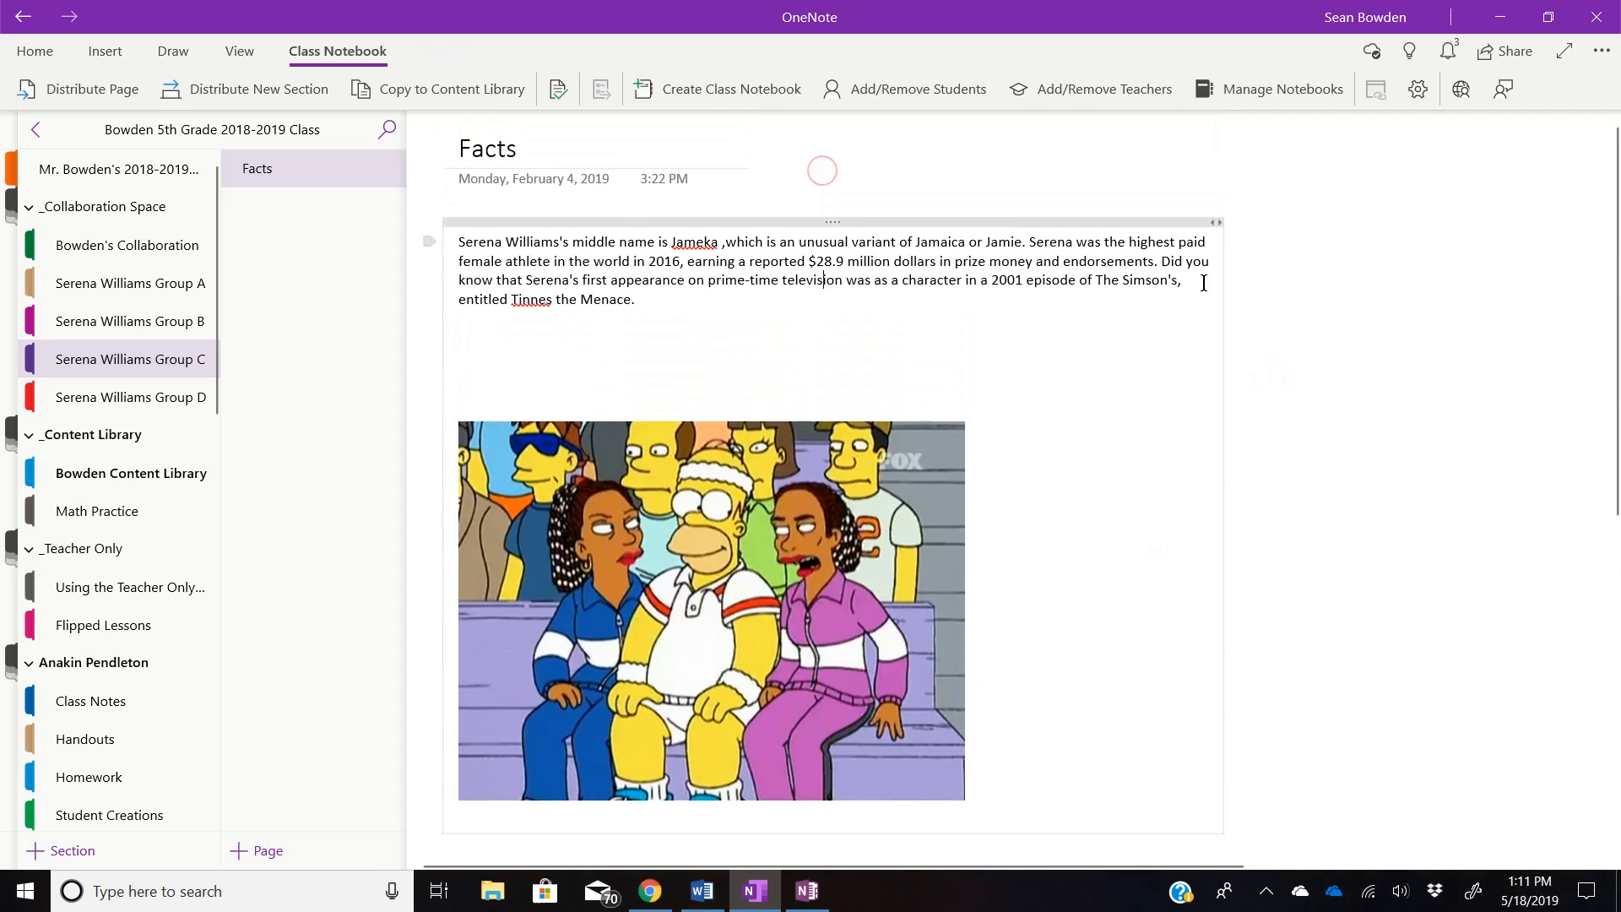
pyautogui.rightClick(941, 302)
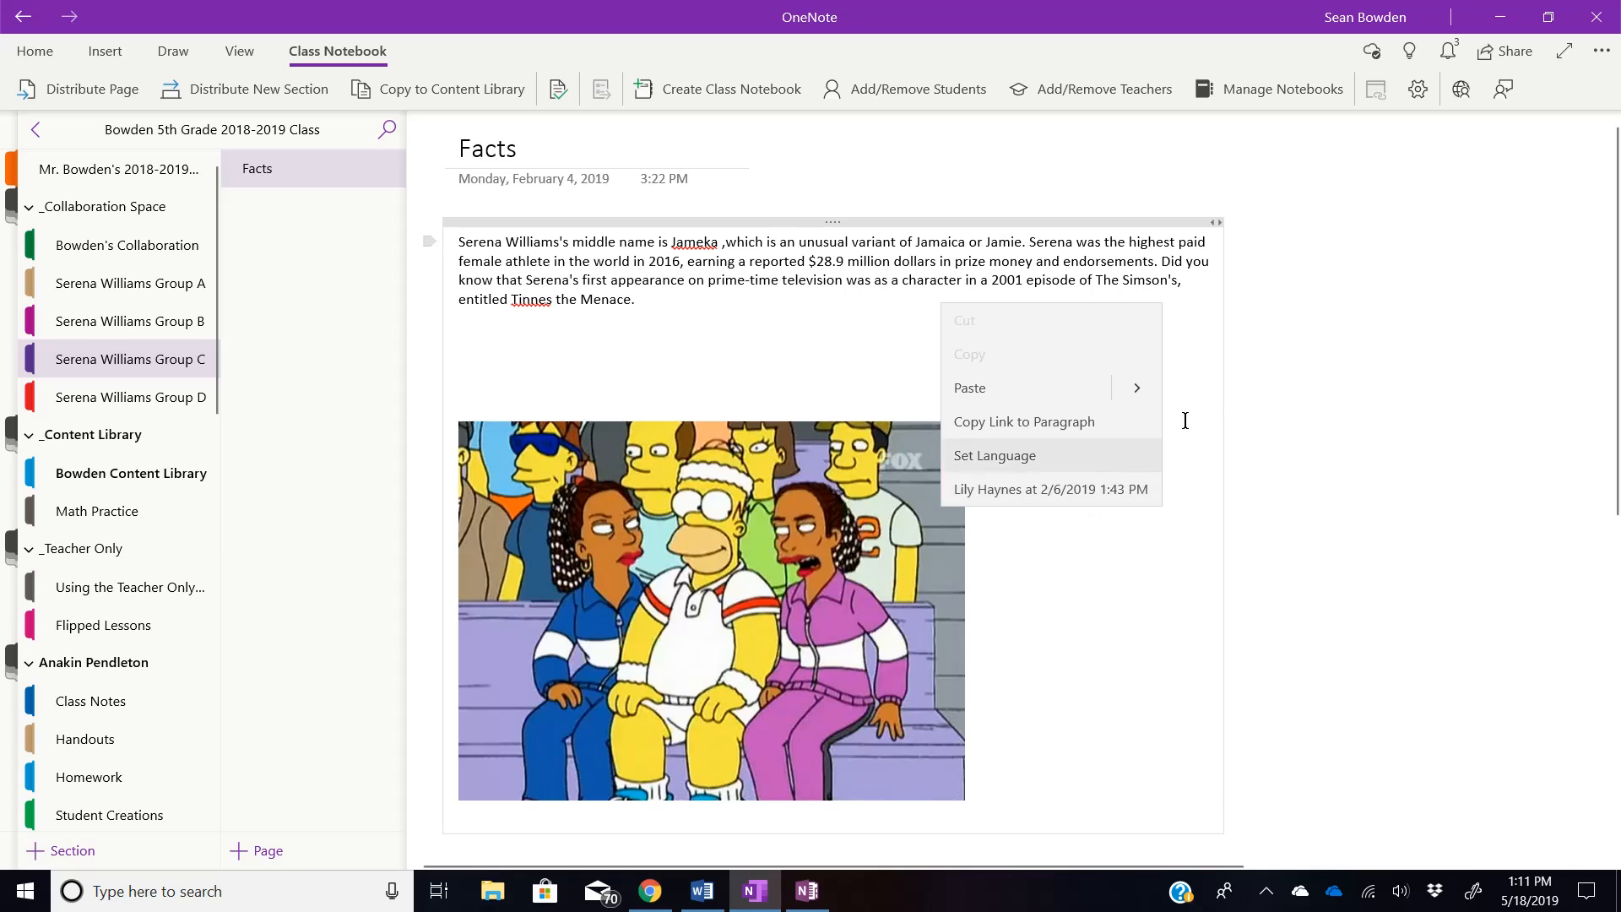
pyautogui.click(1393, 291)
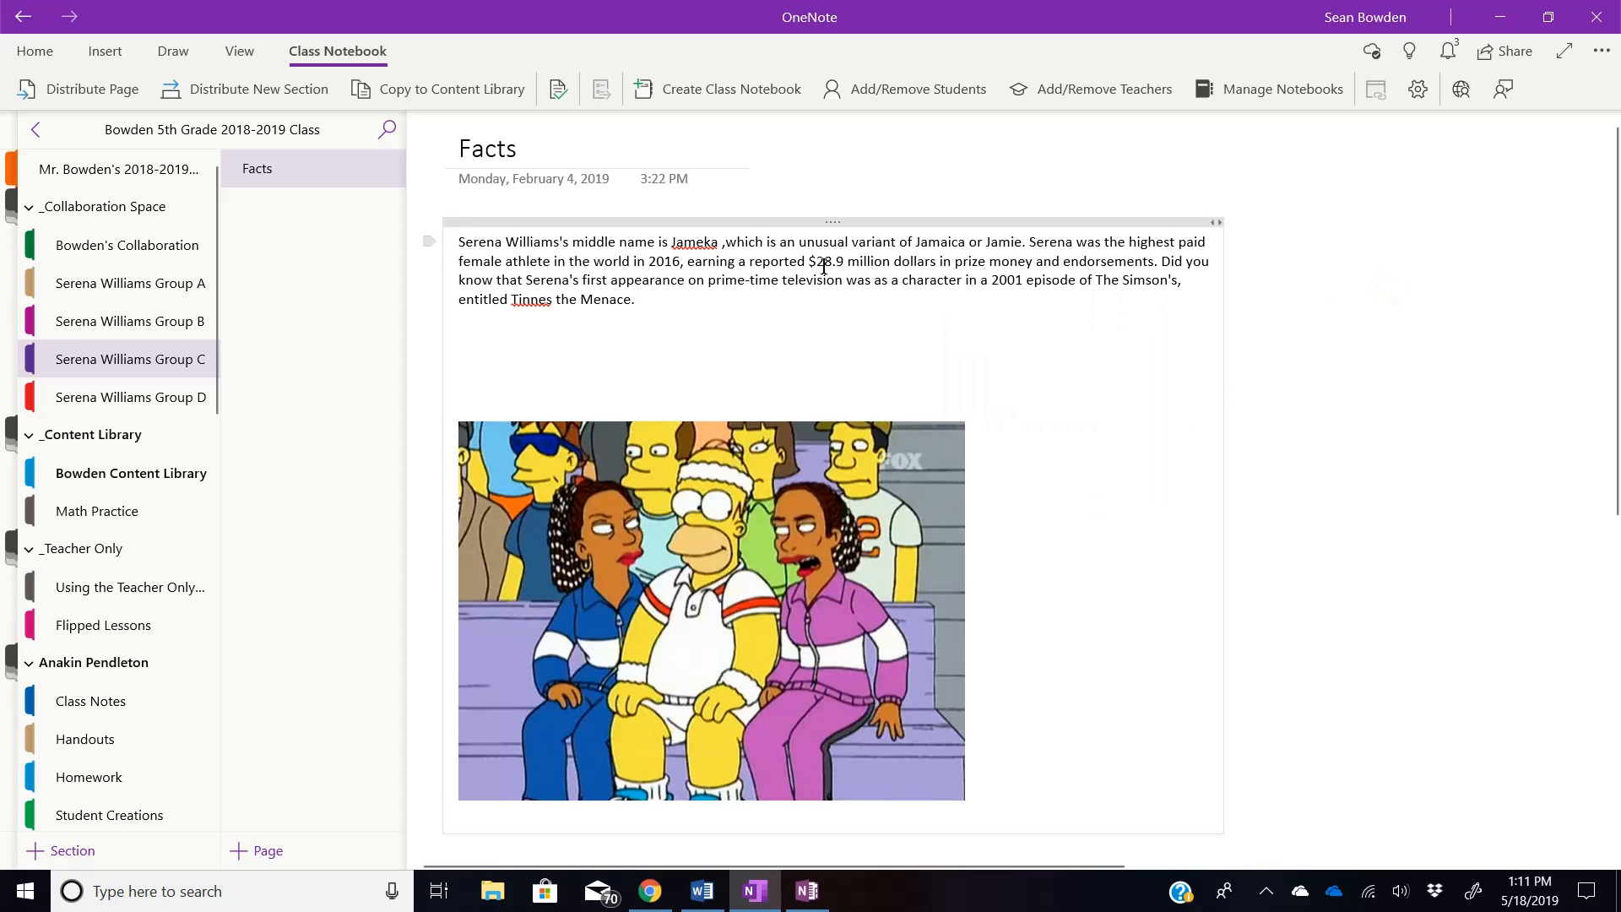
# Check the author and edit time of the text on the Serena Williams Group B Facts page
pyautogui.click(135, 319)
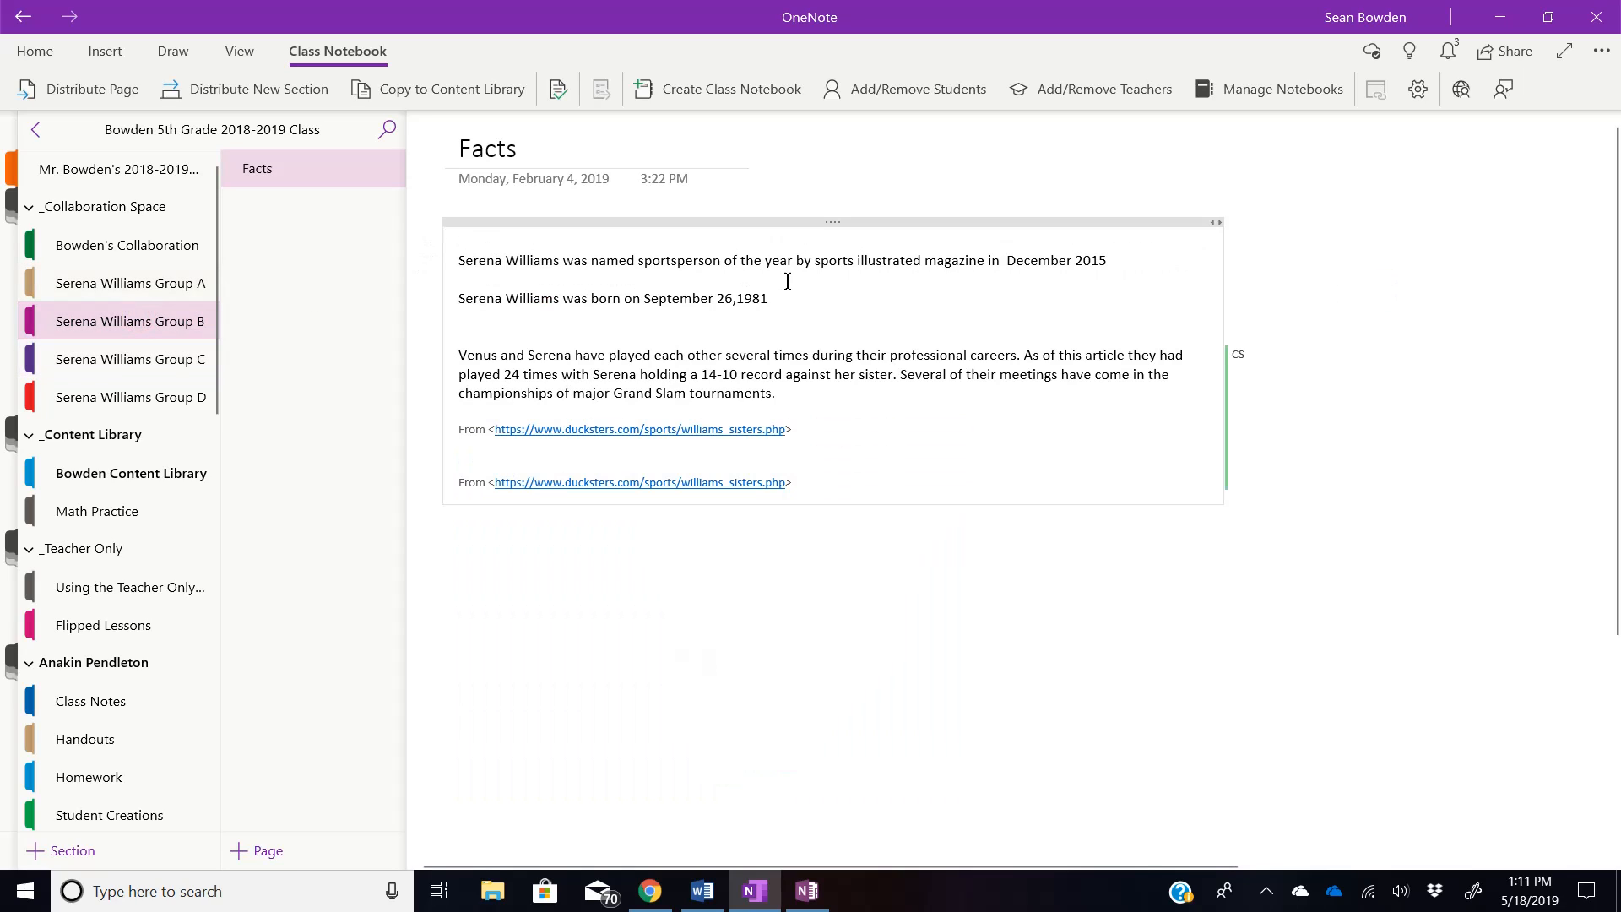
pyautogui.rightClick(986, 381)
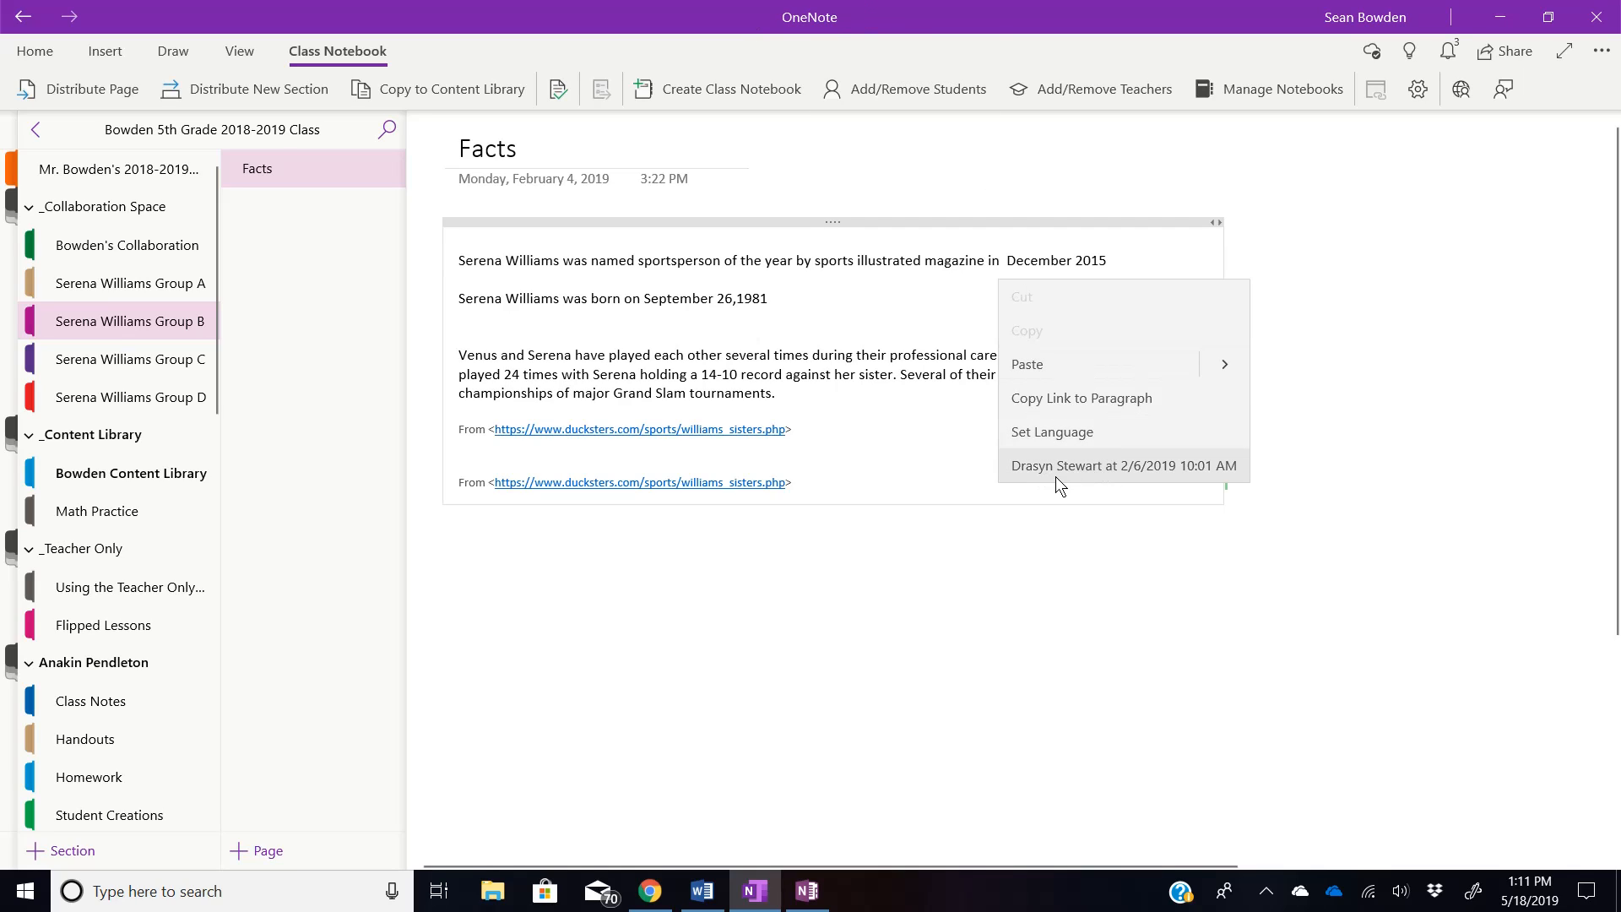
pyautogui.click(1390, 709)
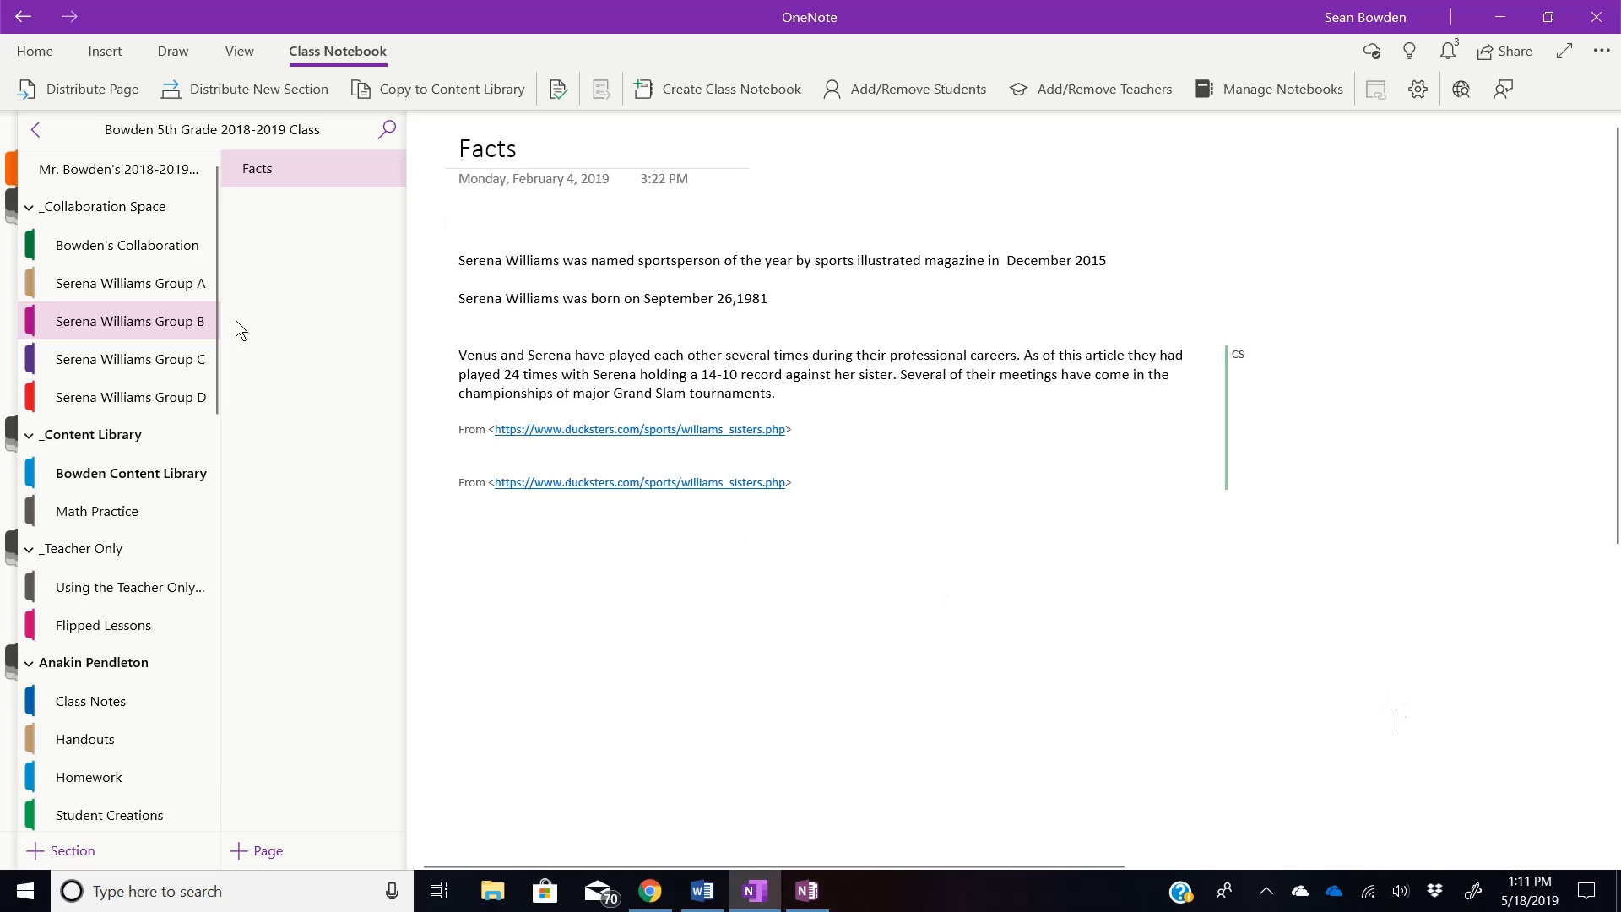
# Check the author and edit time of several student comments on The Hangout page in Bowden's Collaboration
pyautogui.click(131, 246)
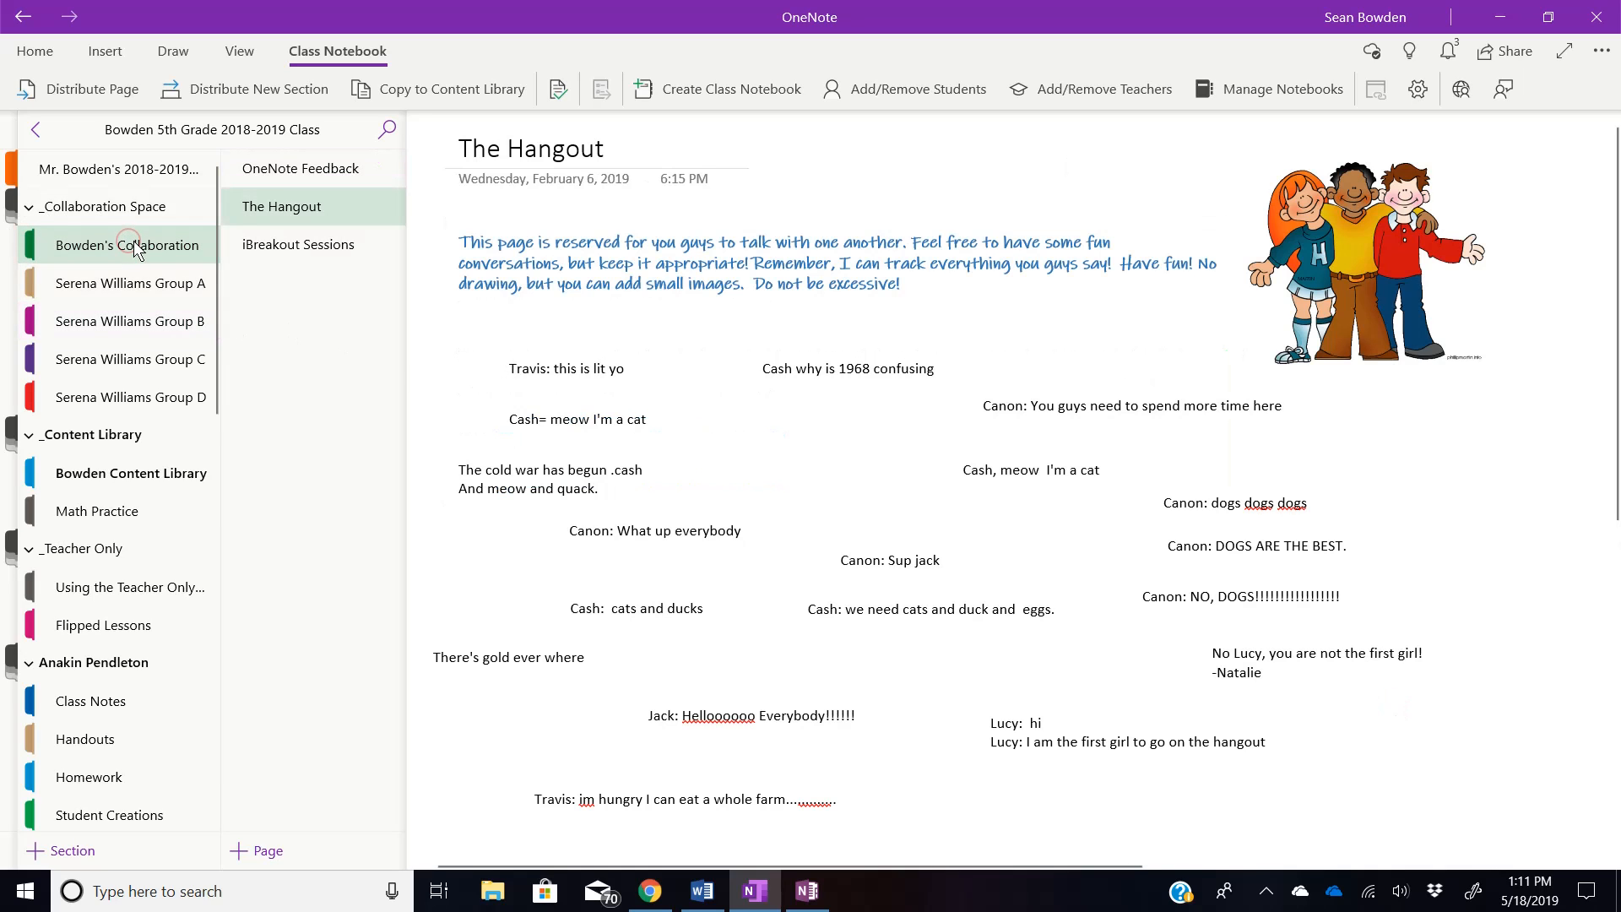
pyautogui.rightClick(658, 391)
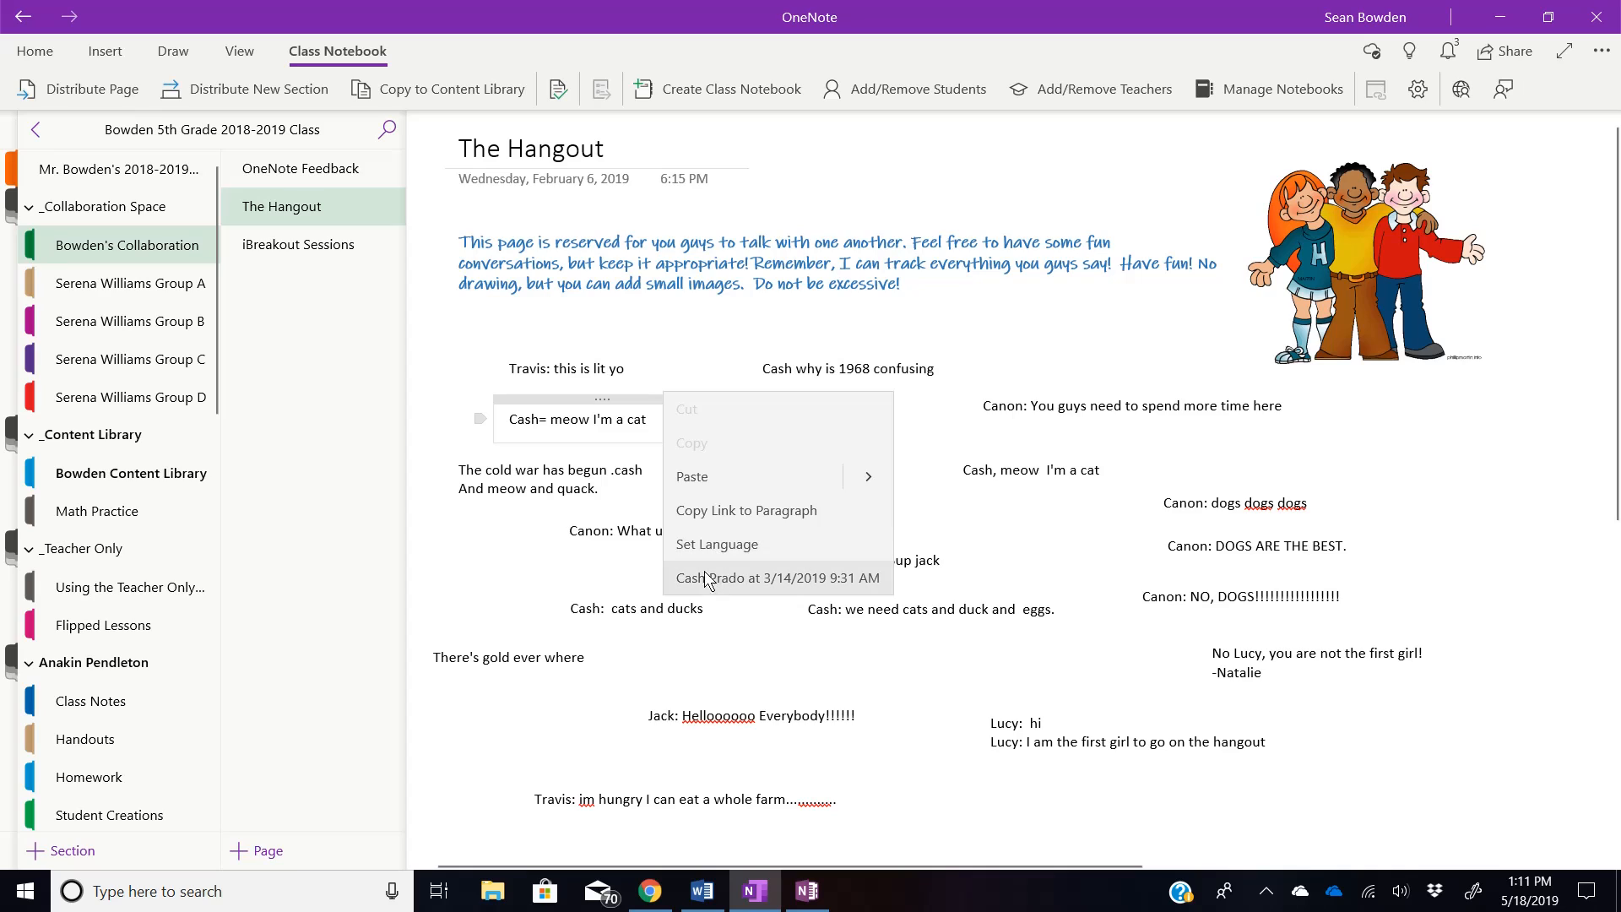
pyautogui.rightClick(537, 485)
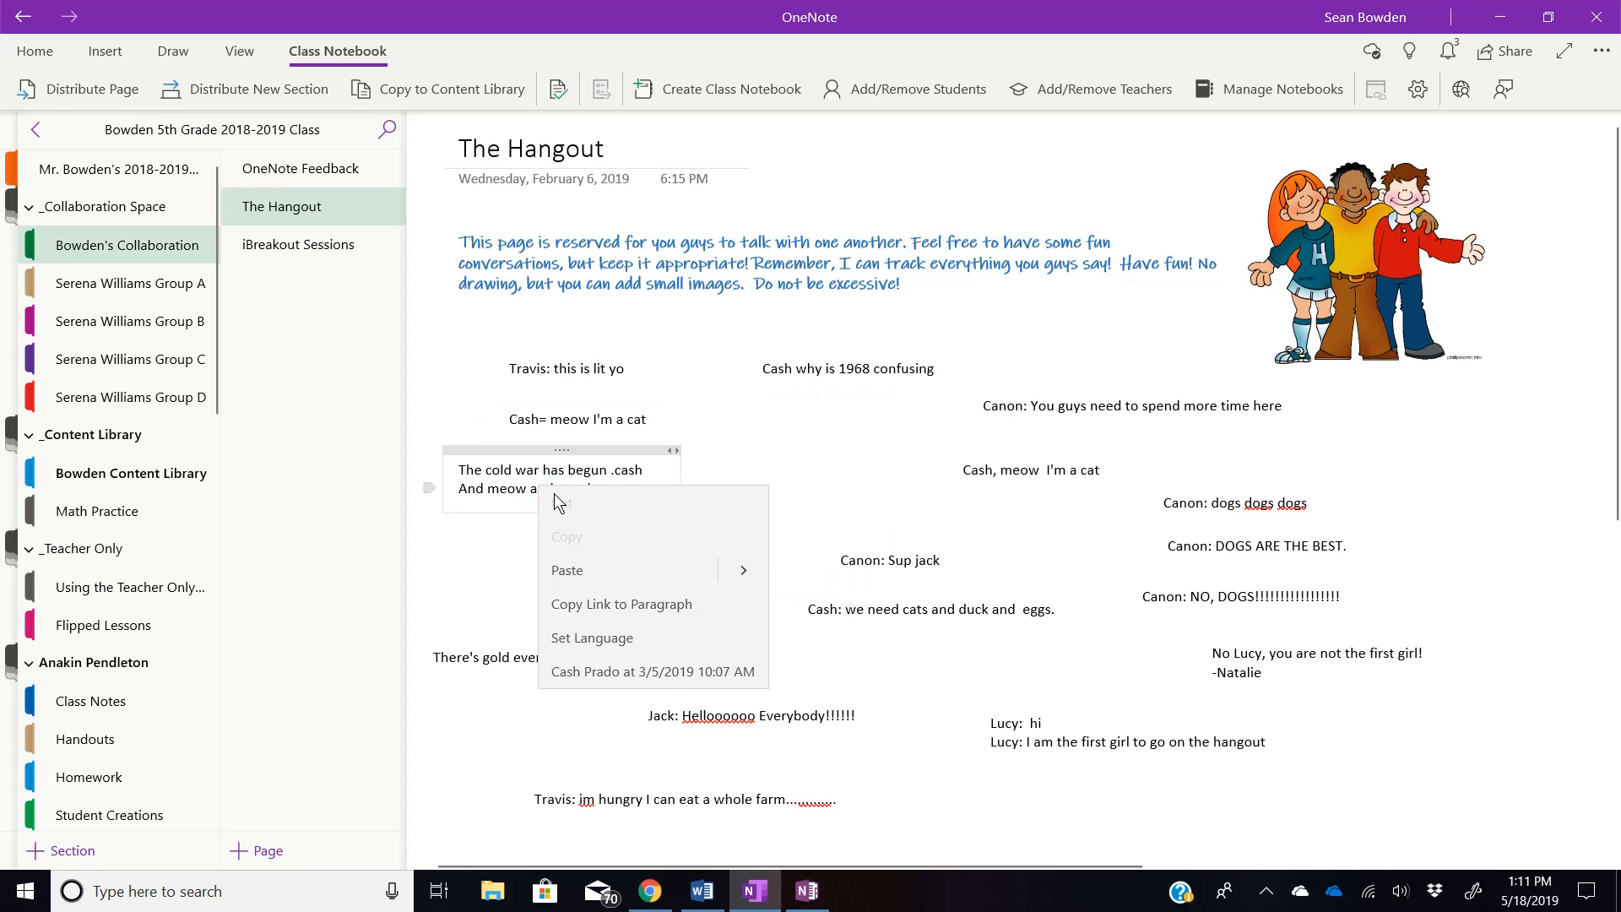
pyautogui.rightClick(874, 609)
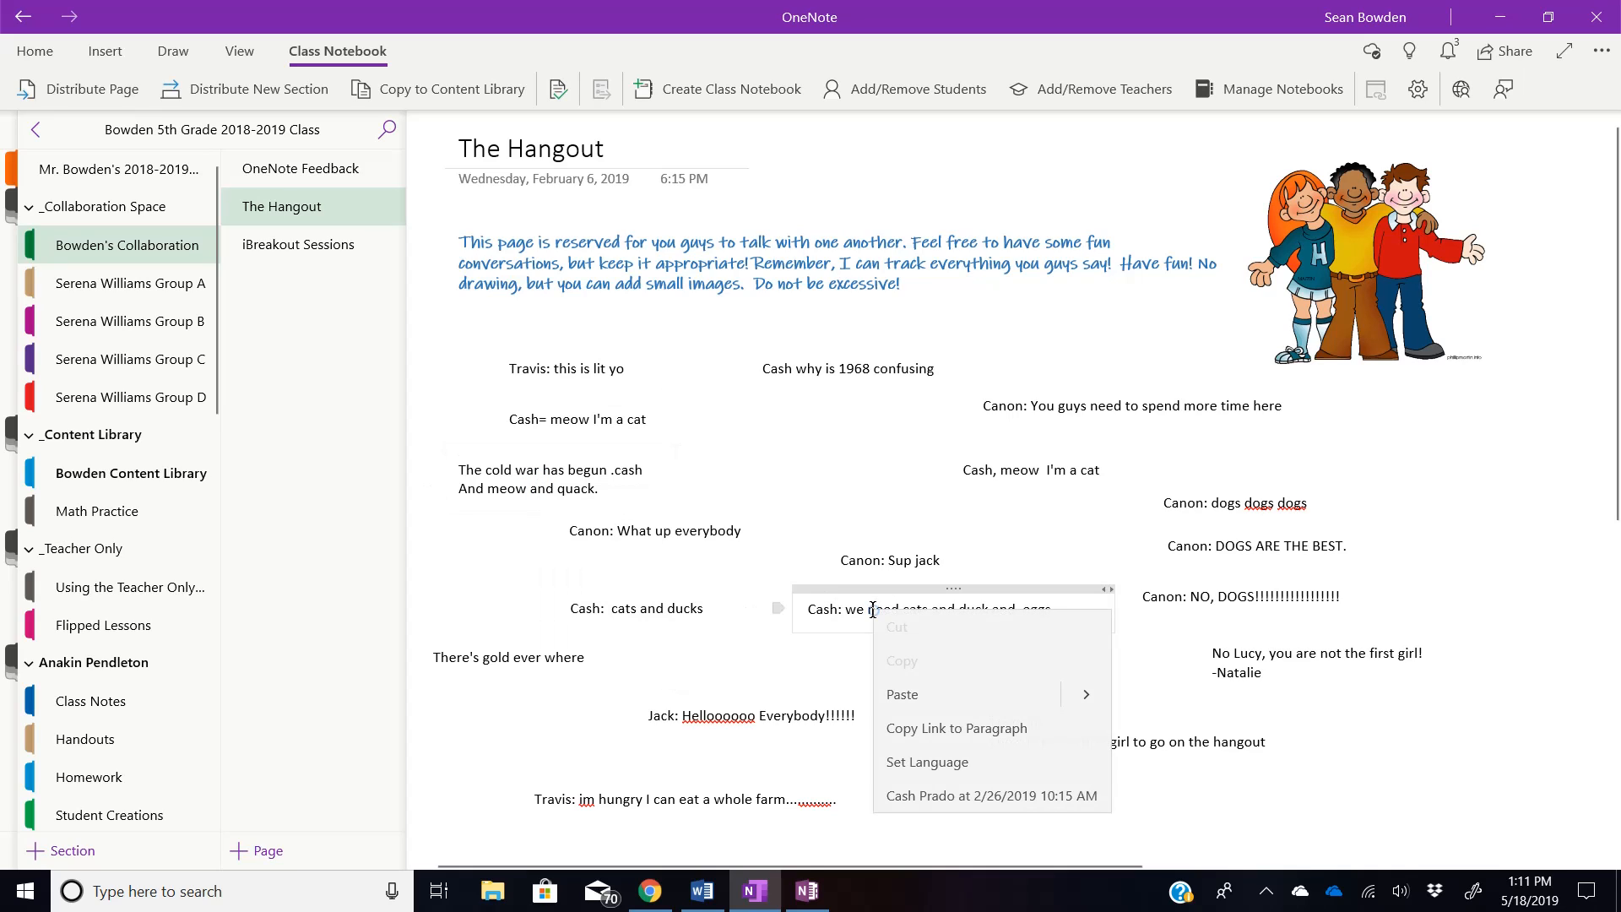
pyautogui.click(838, 142)
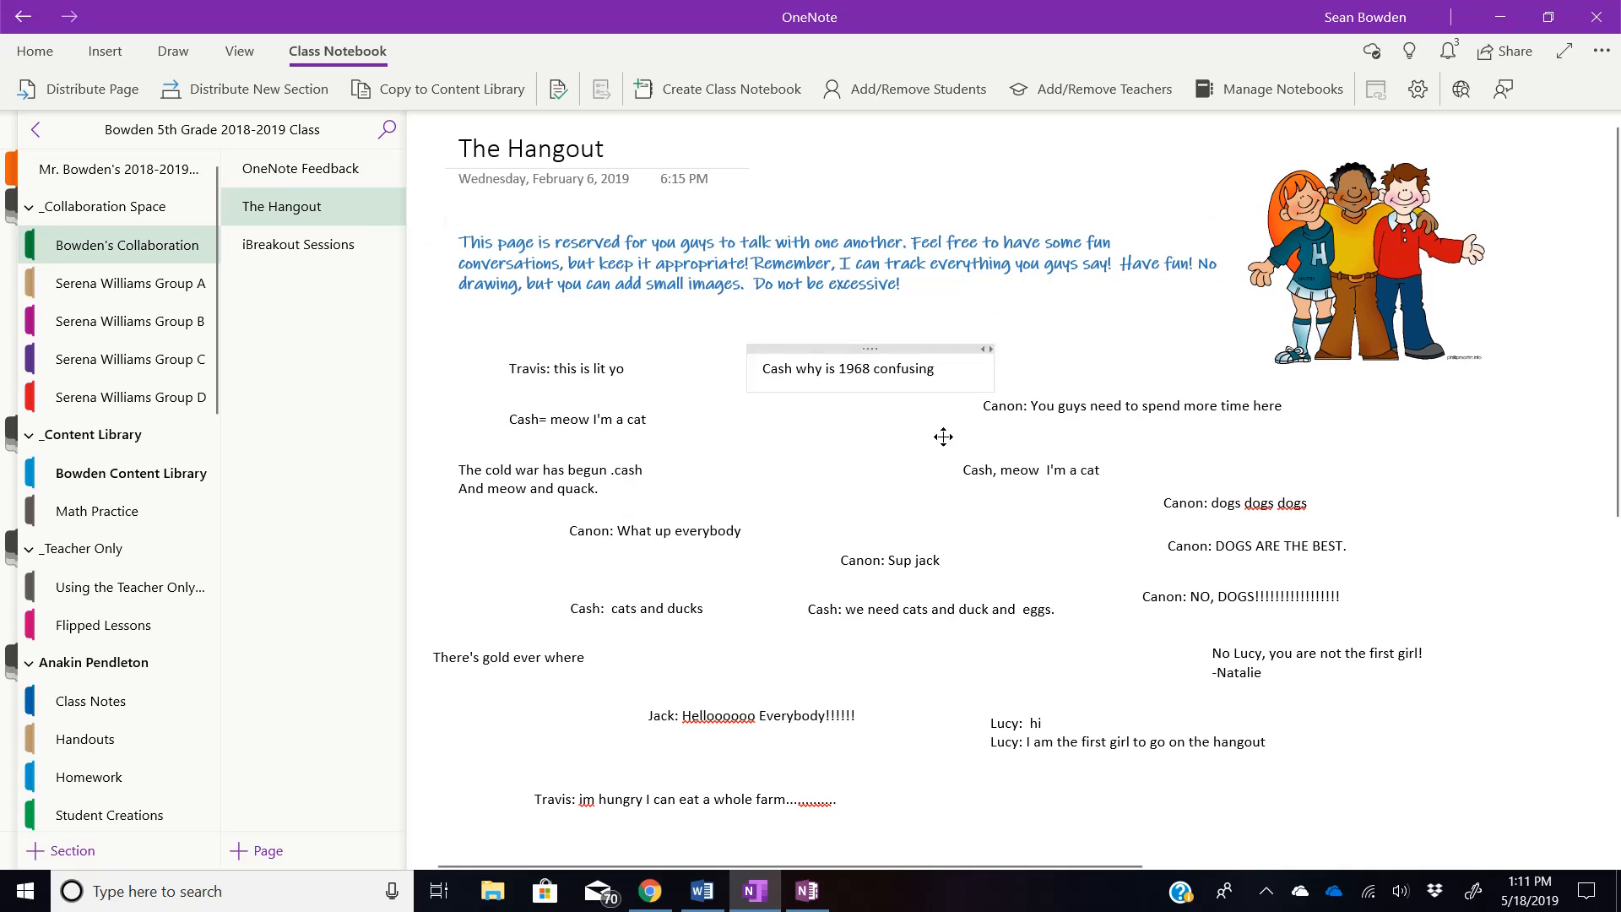
# Switch back to the OneNote desktop application and show the author details behind the initials on the Group B Facts page
pyautogui.click(805, 892)
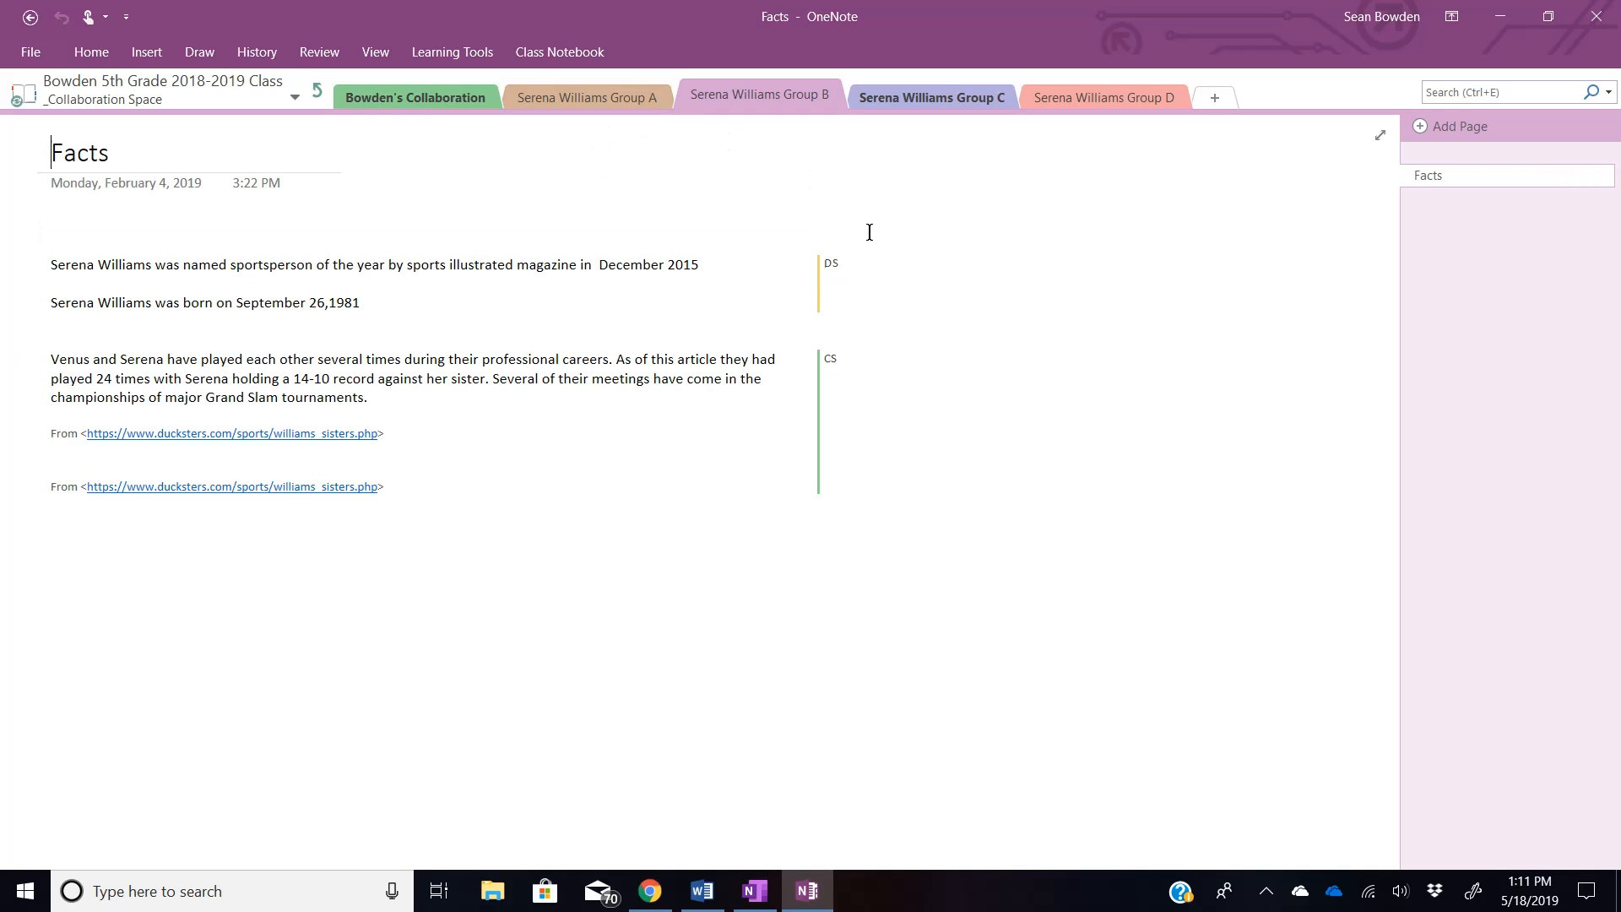
pyautogui.moveTo(831, 272)
pyautogui.moveTo(834, 366)
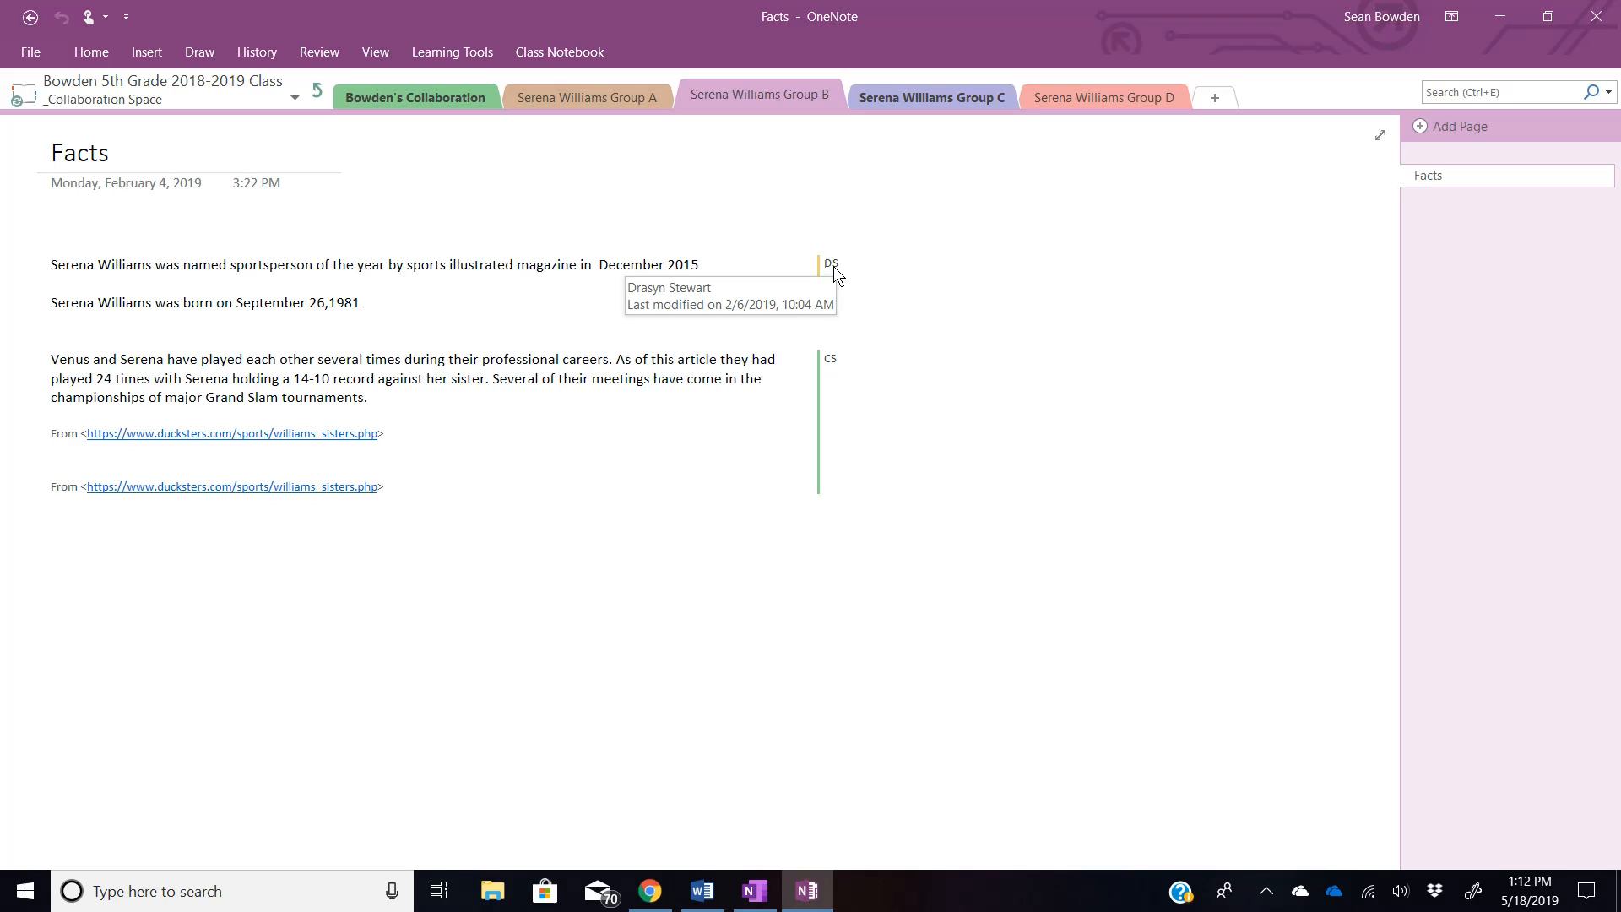
# Check the author of the Venus and Serena paragraph, and list this notebook's changes by author
pyautogui.click(834, 357)
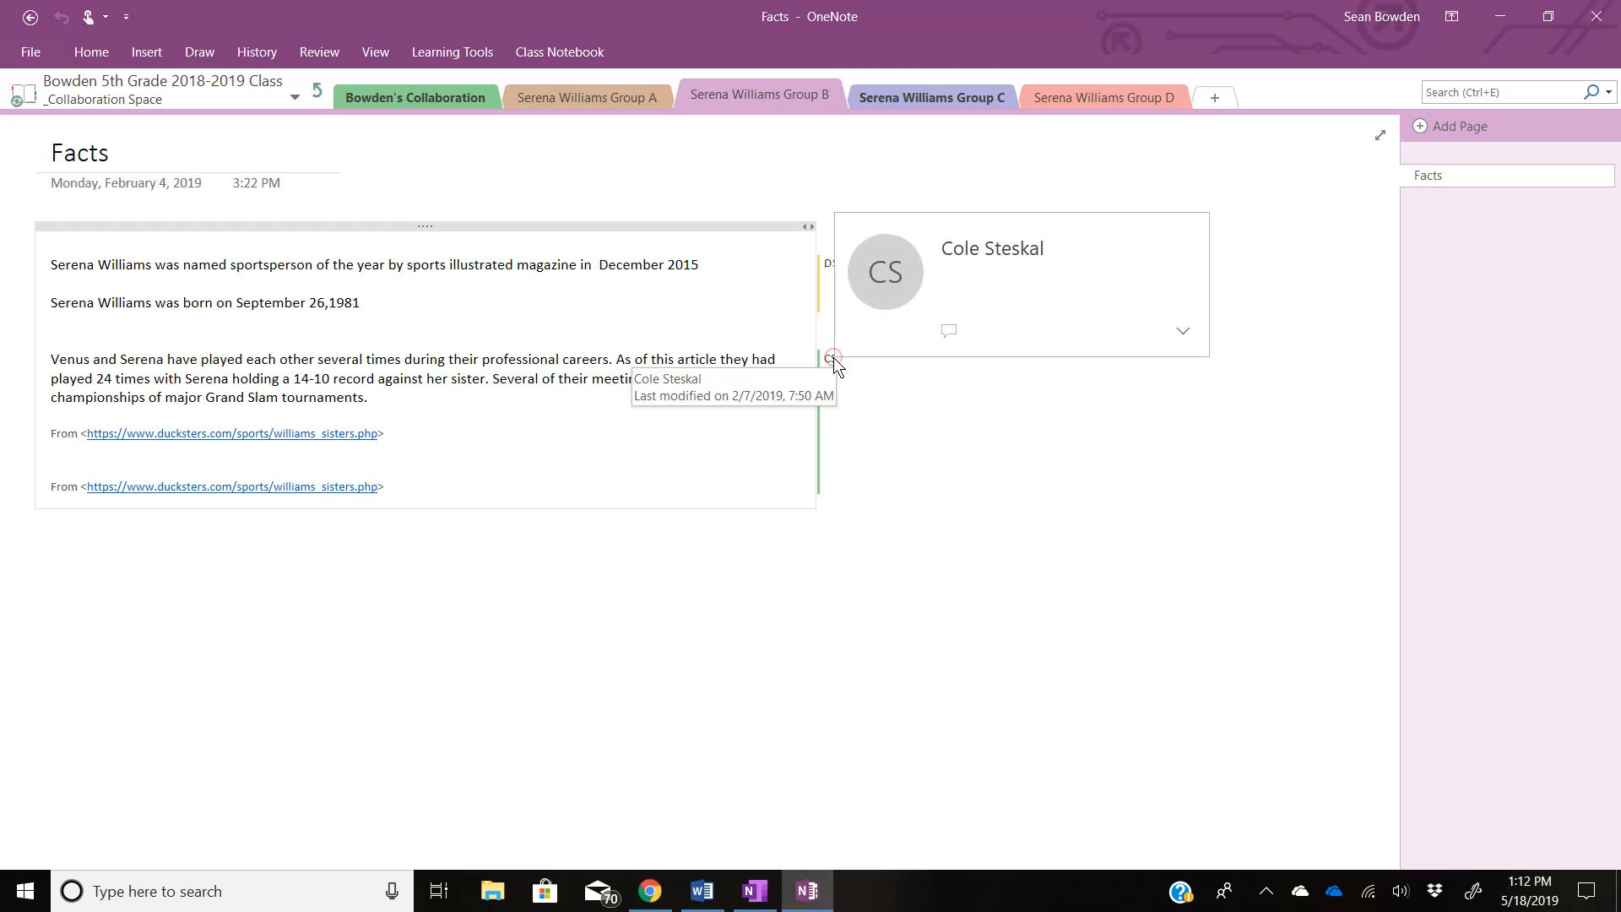
pyautogui.click(824, 181)
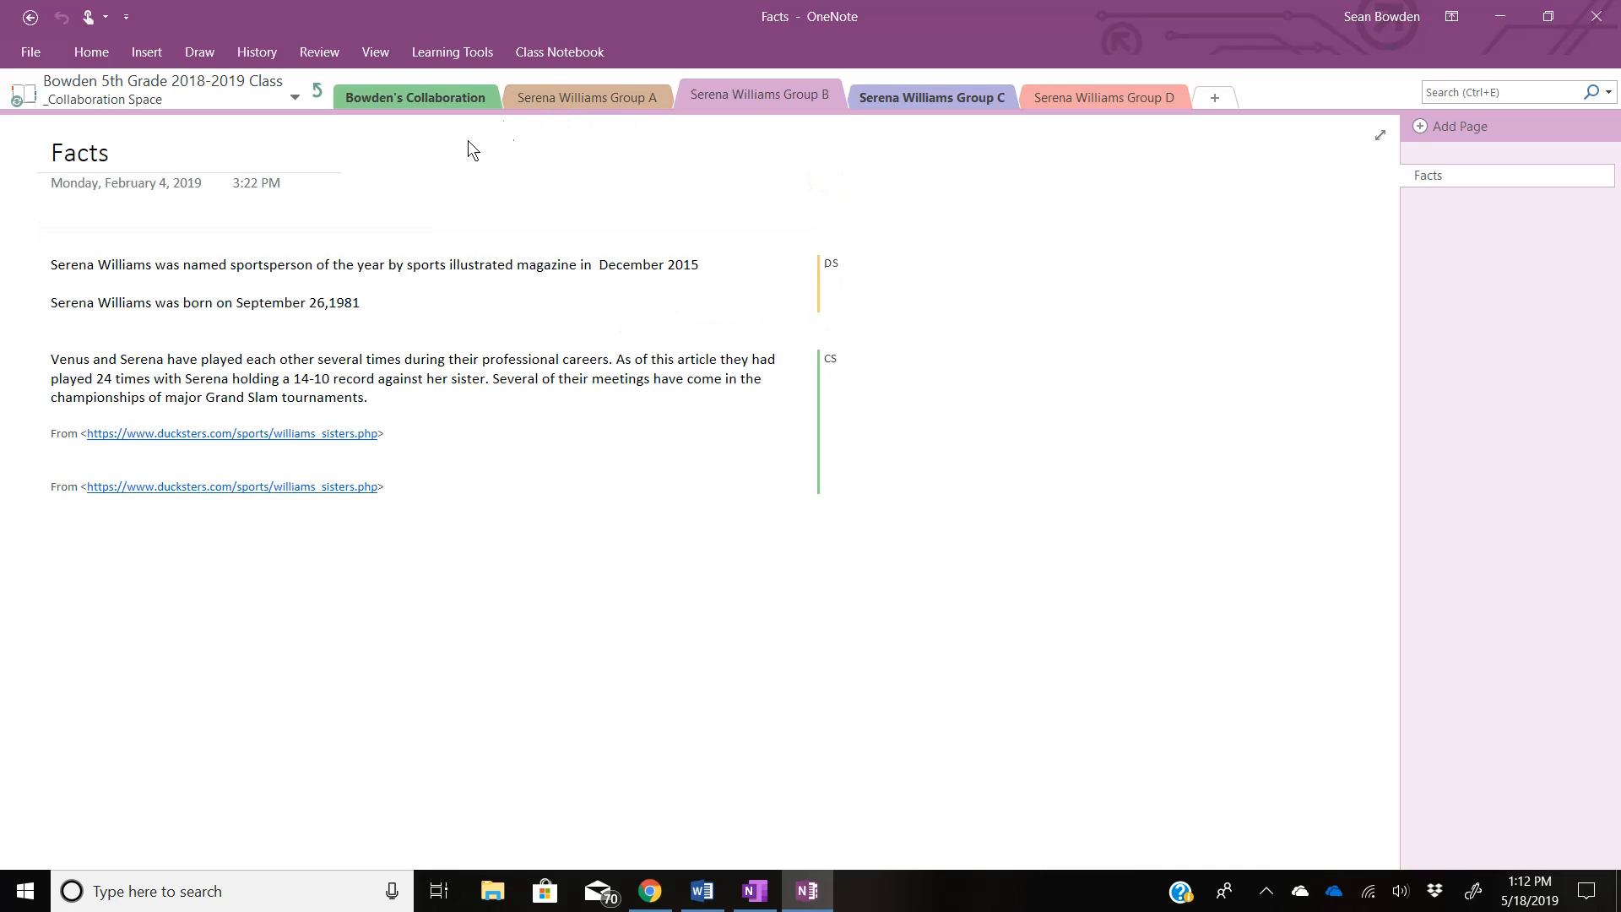
pyautogui.click(261, 54)
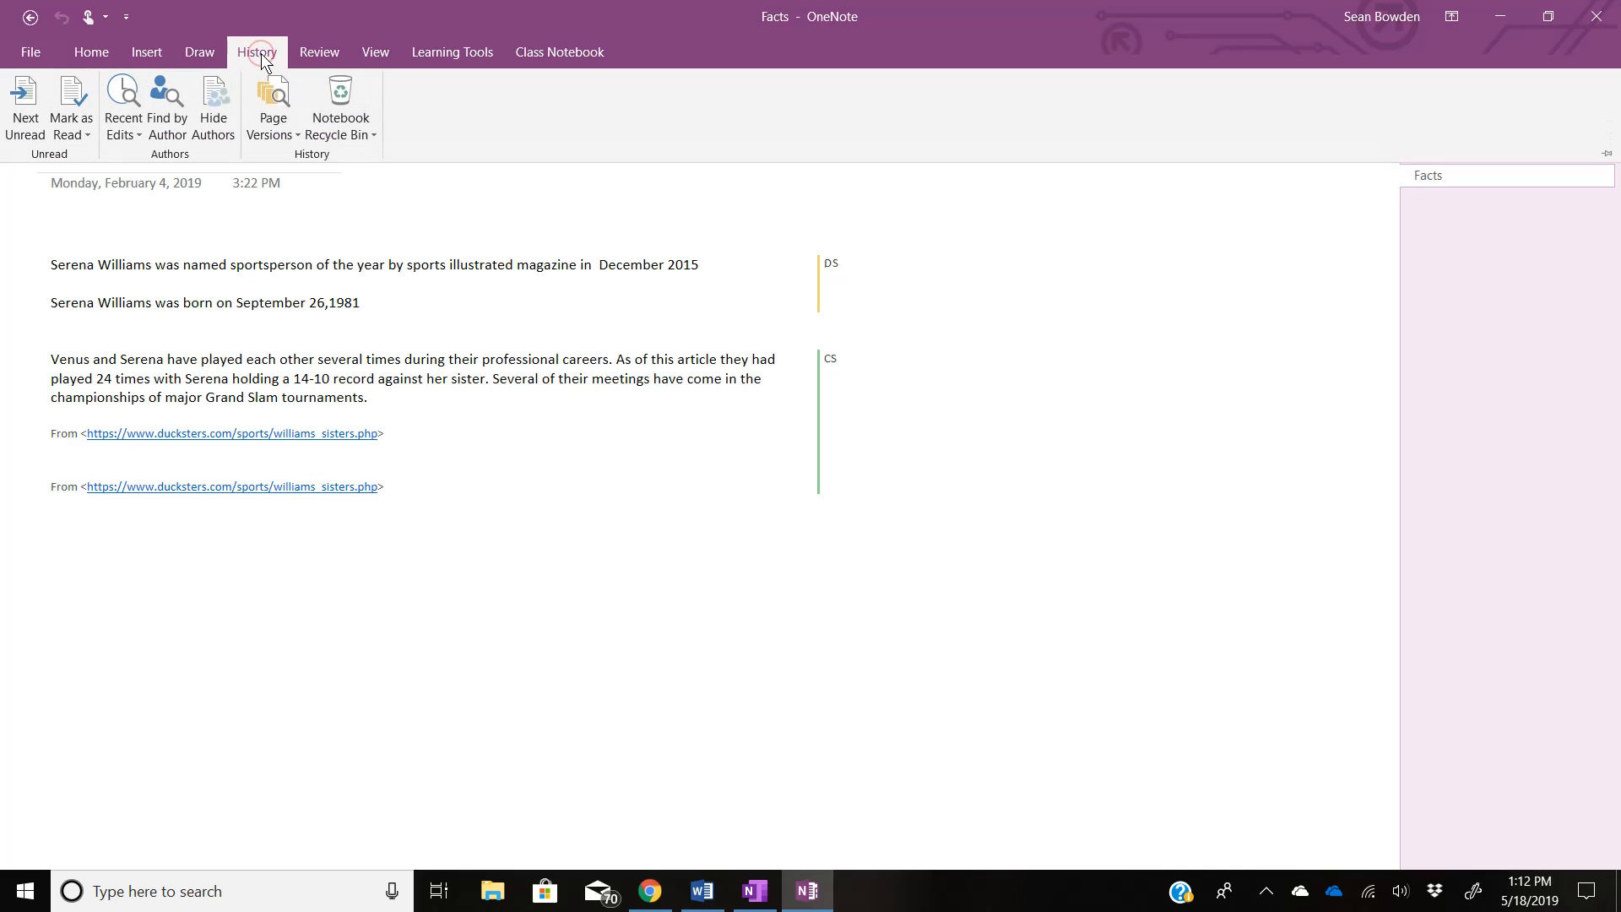
pyautogui.click(163, 121)
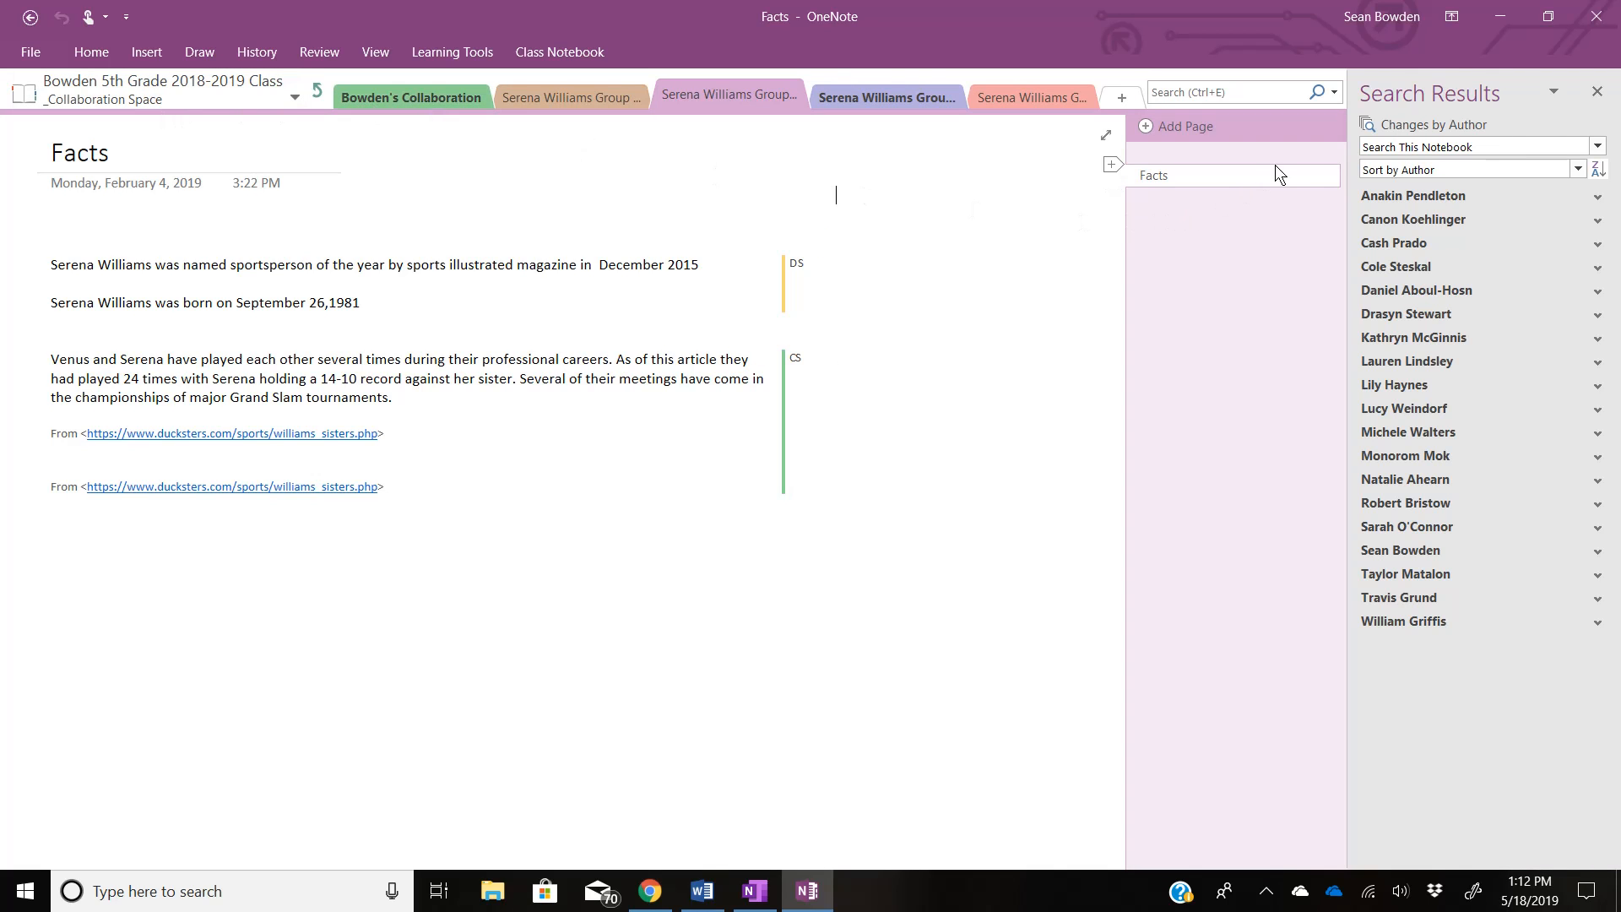
# Expand one student's entry in the author results, view the "I finished them... yayyy" page, and collapse the entry
pyautogui.click(1411, 340)
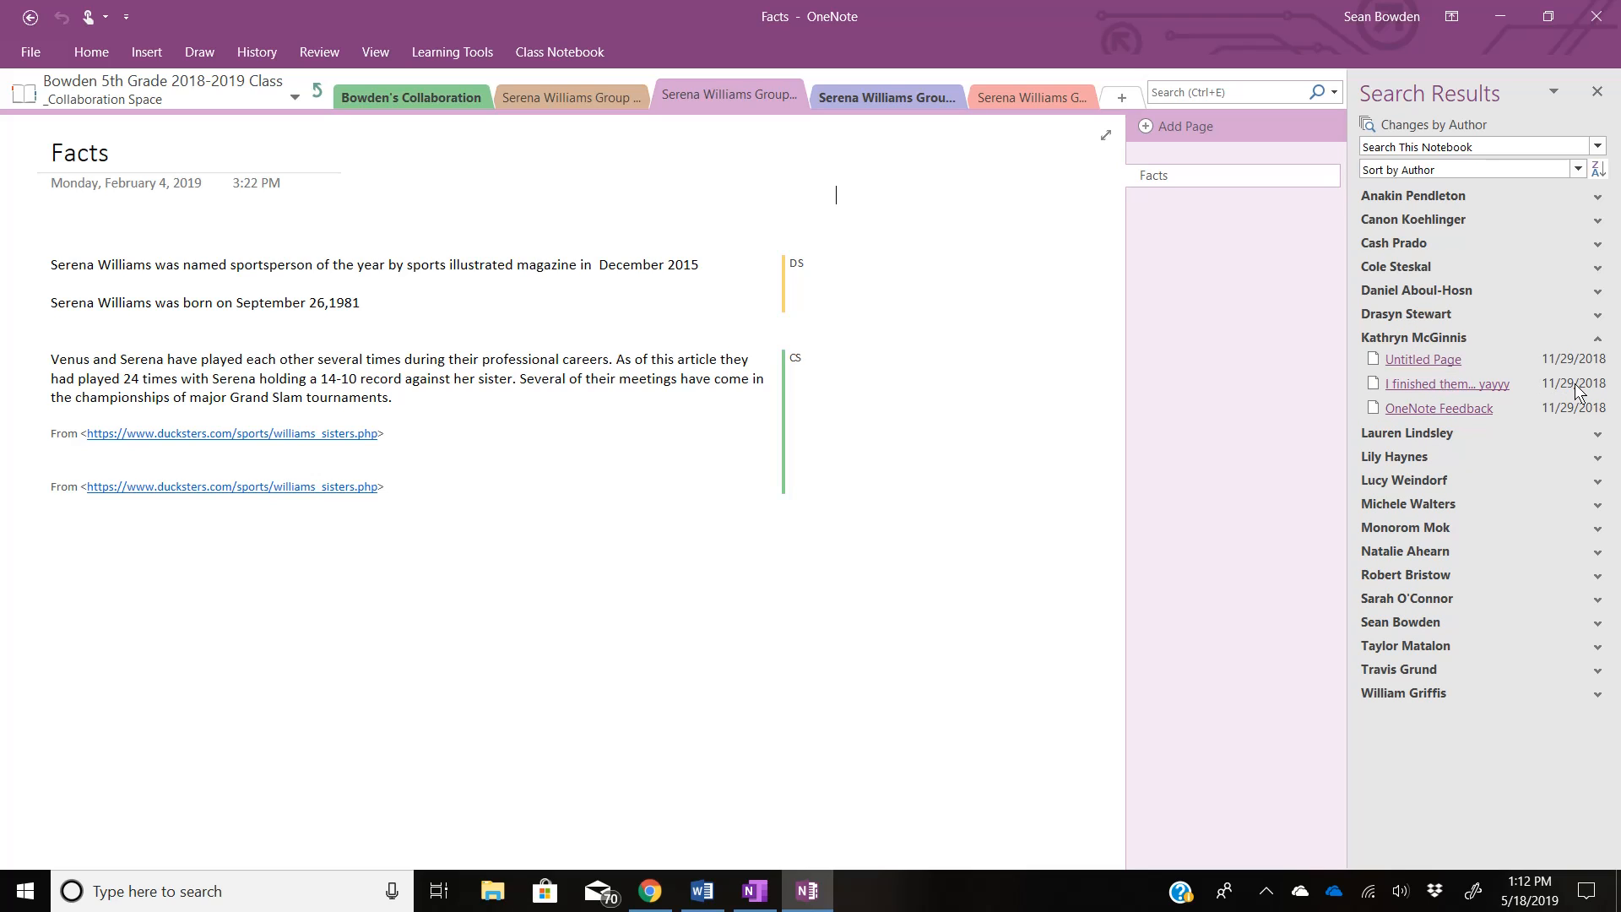
pyautogui.click(1427, 385)
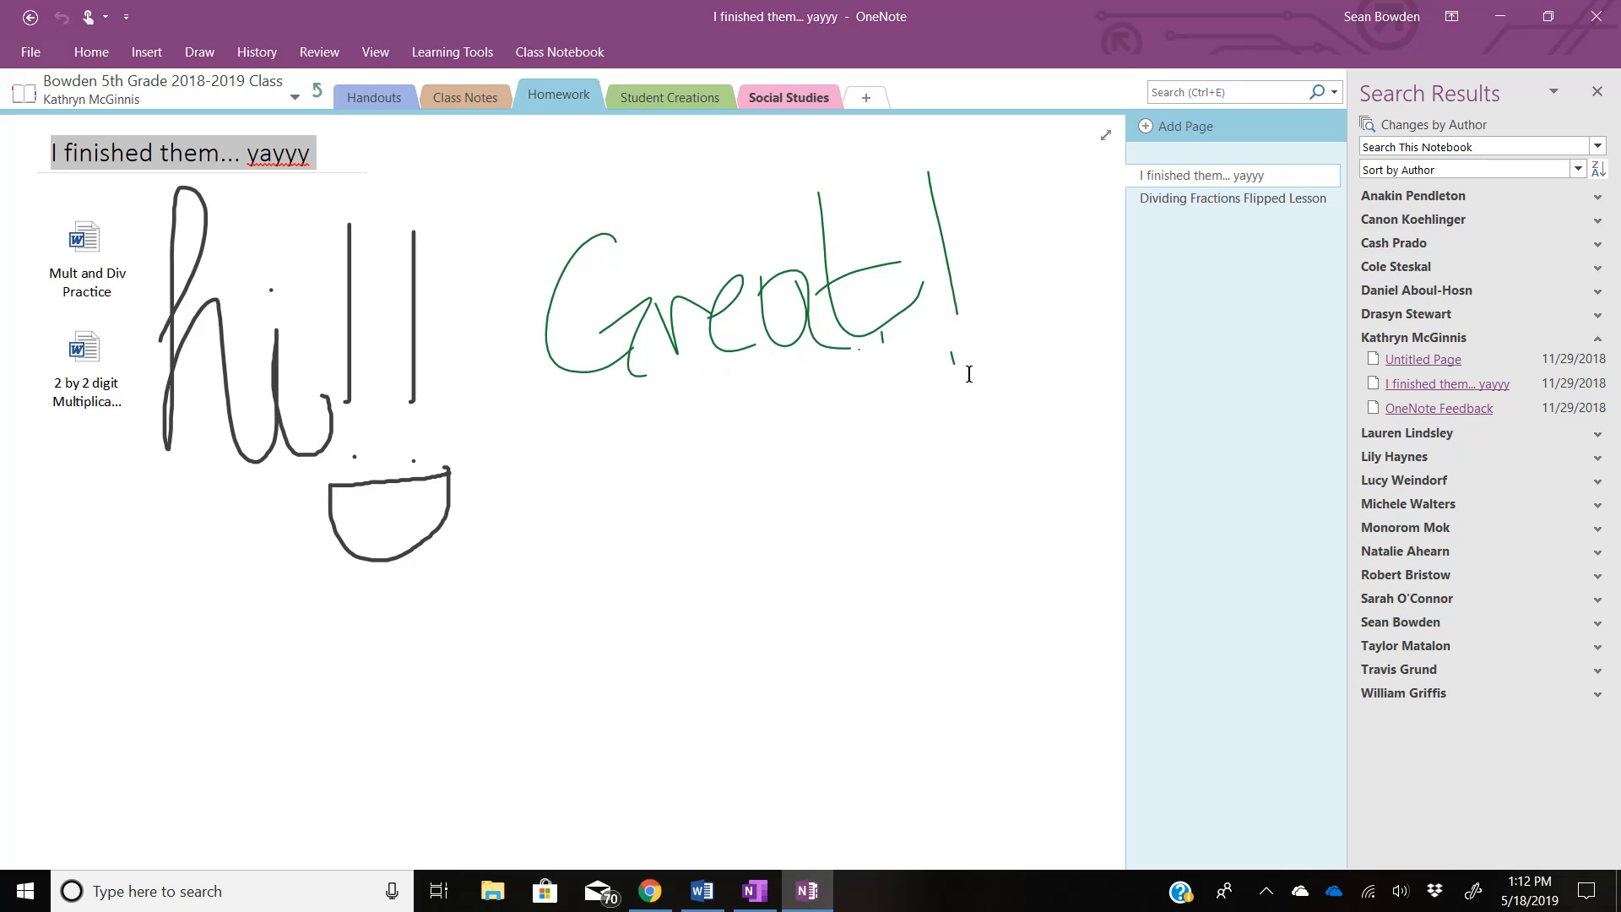
pyautogui.click(1416, 337)
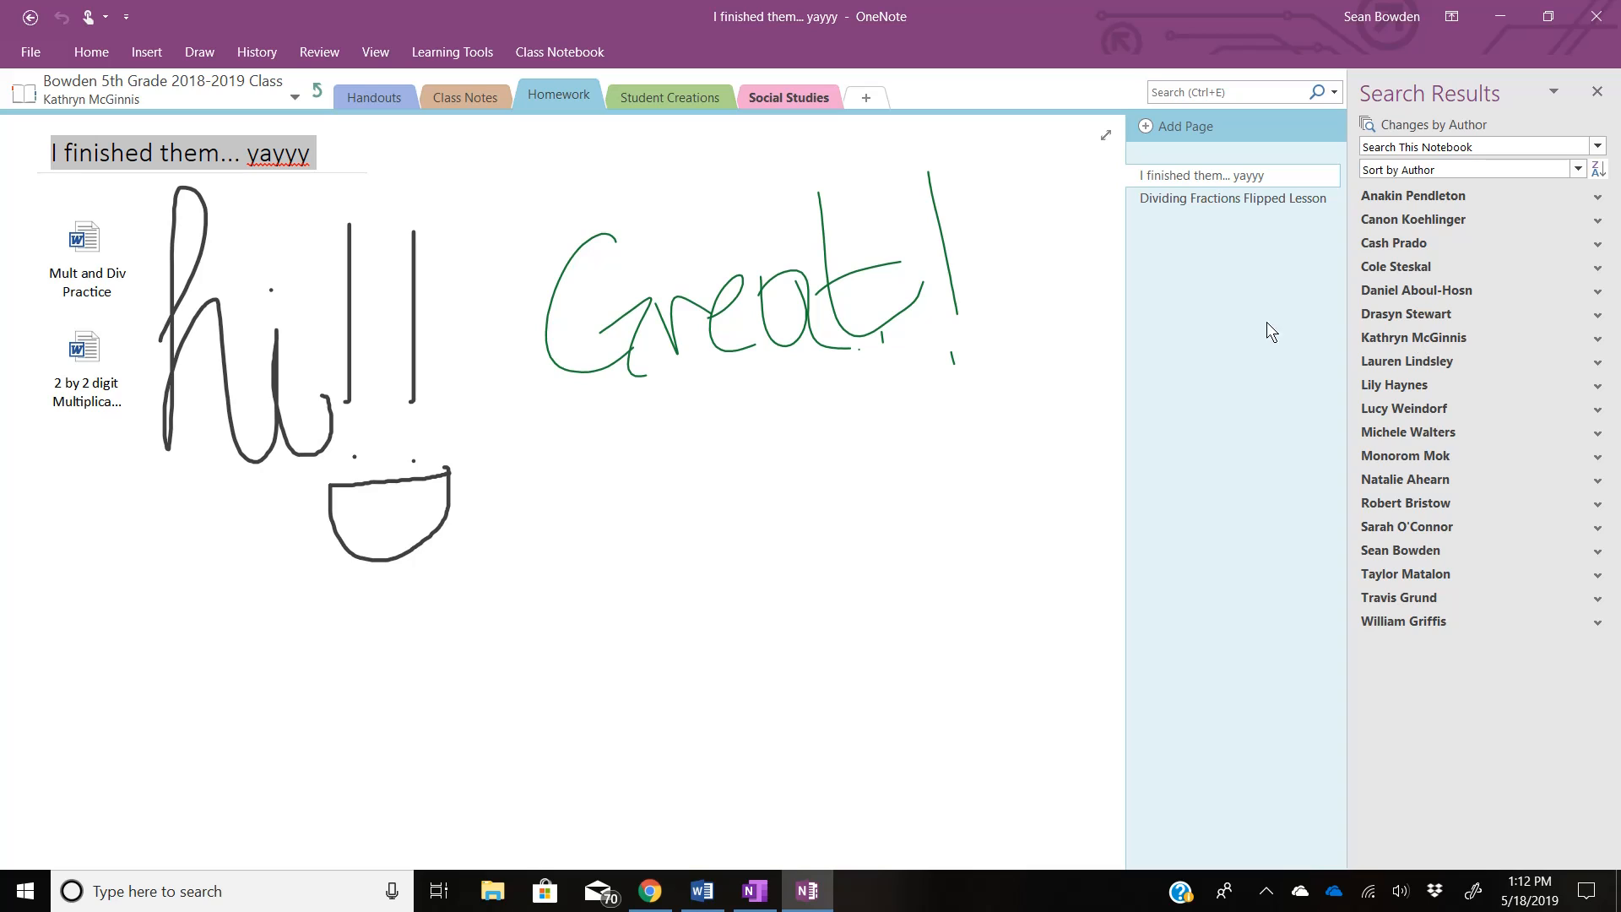
# Show the page versions of "I finished them... yayyy", view the 3/12/2014 version, and open the Dividing Fractions Flipped Lesson page
pyautogui.click(250, 50)
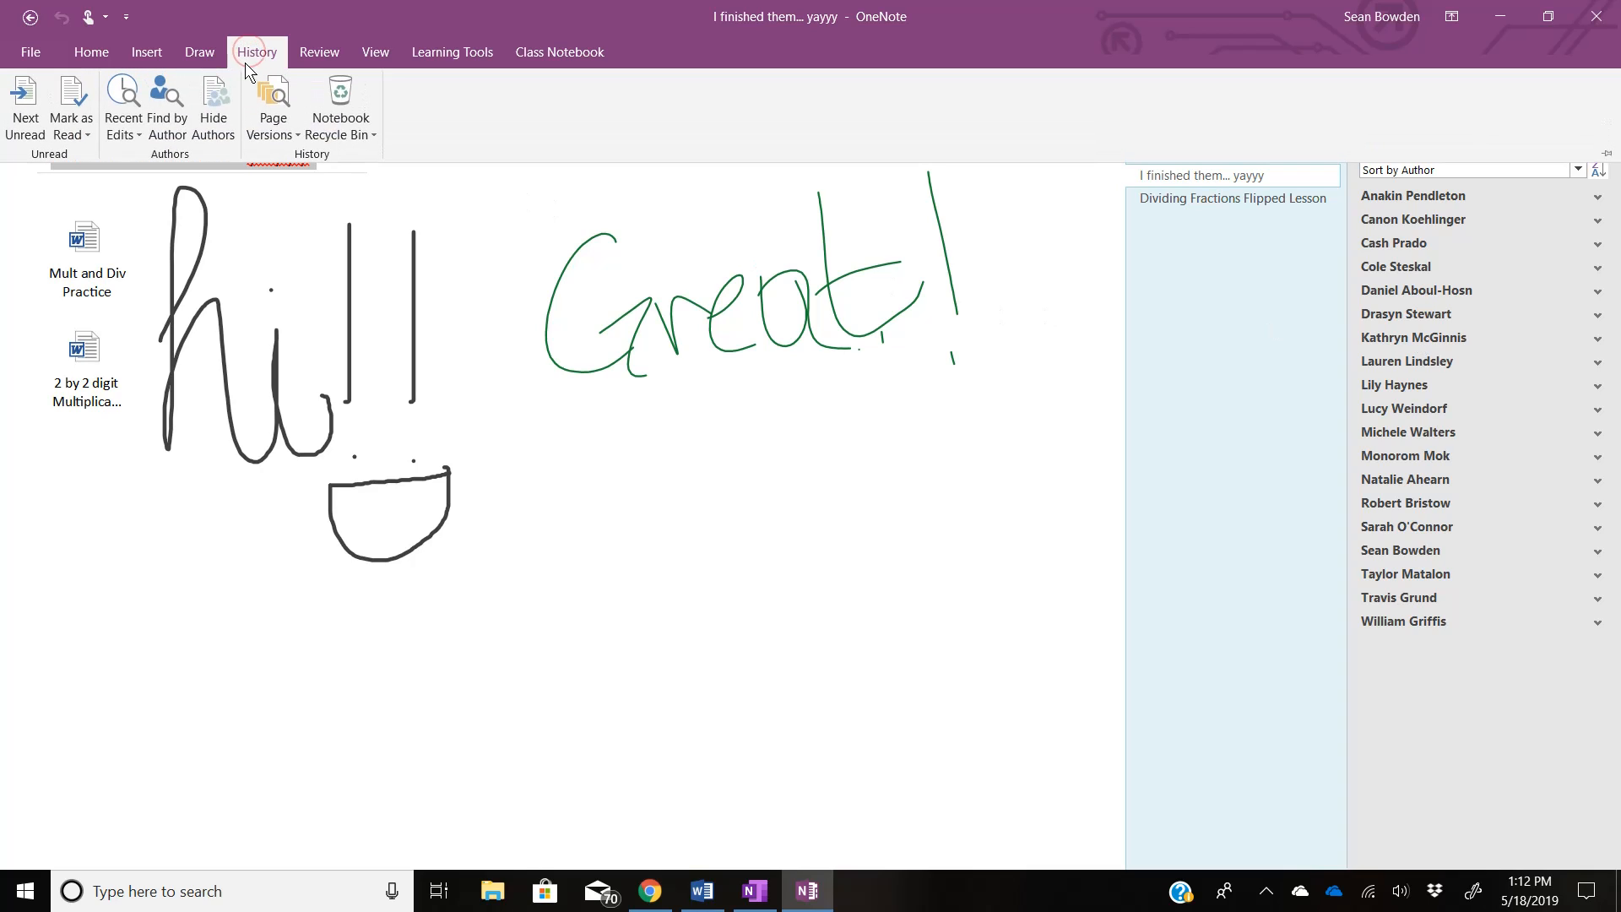
pyautogui.click(286, 137)
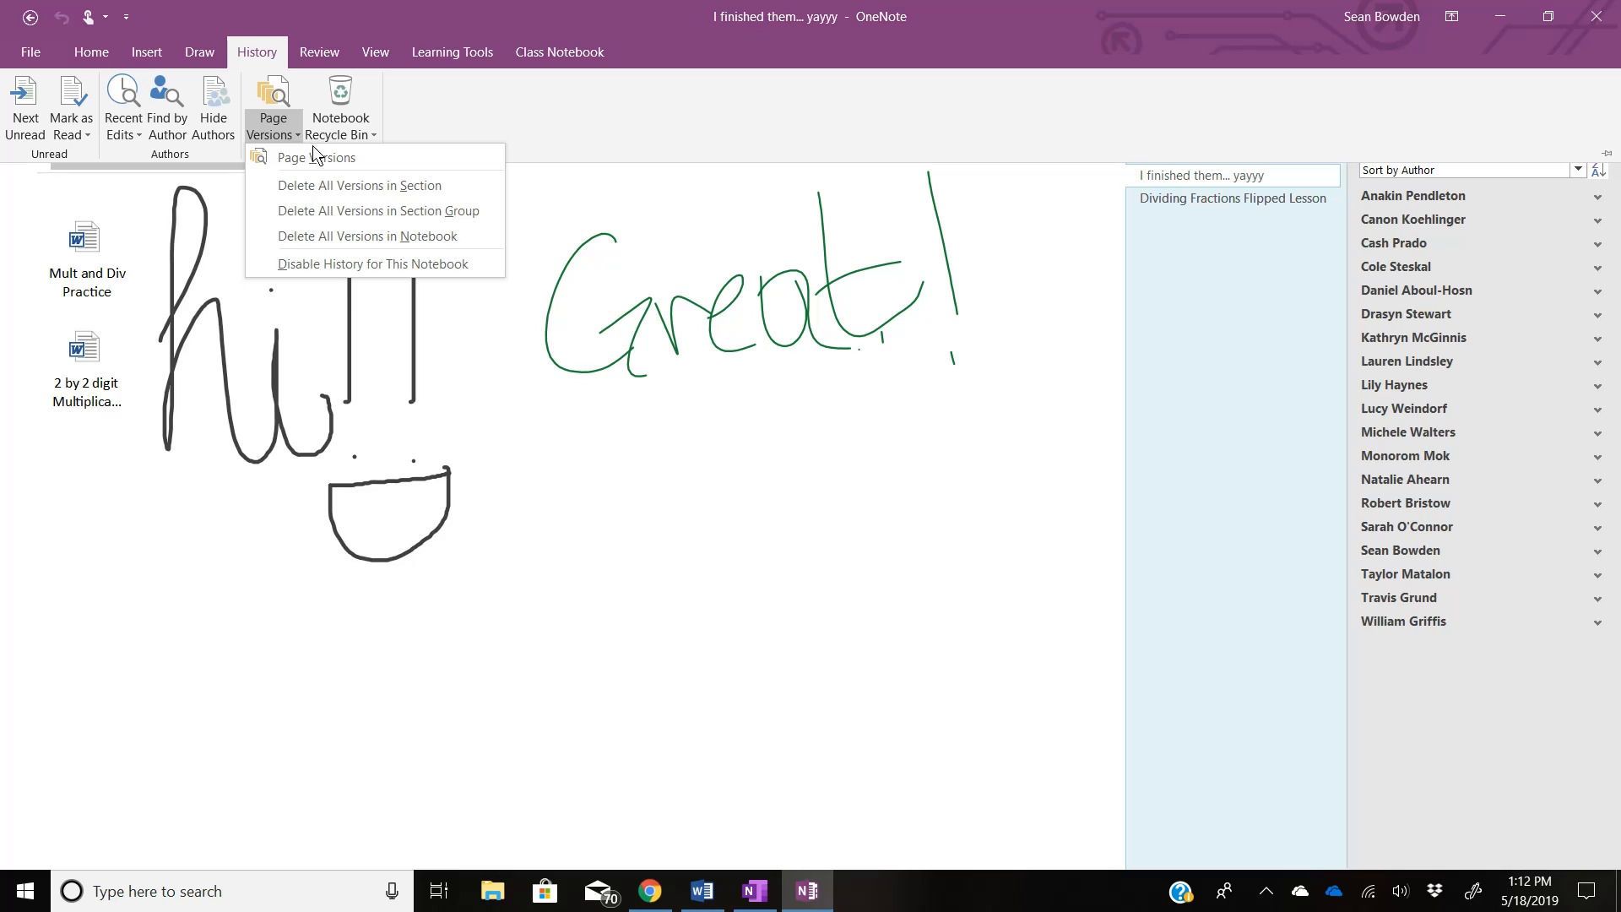
pyautogui.click(315, 157)
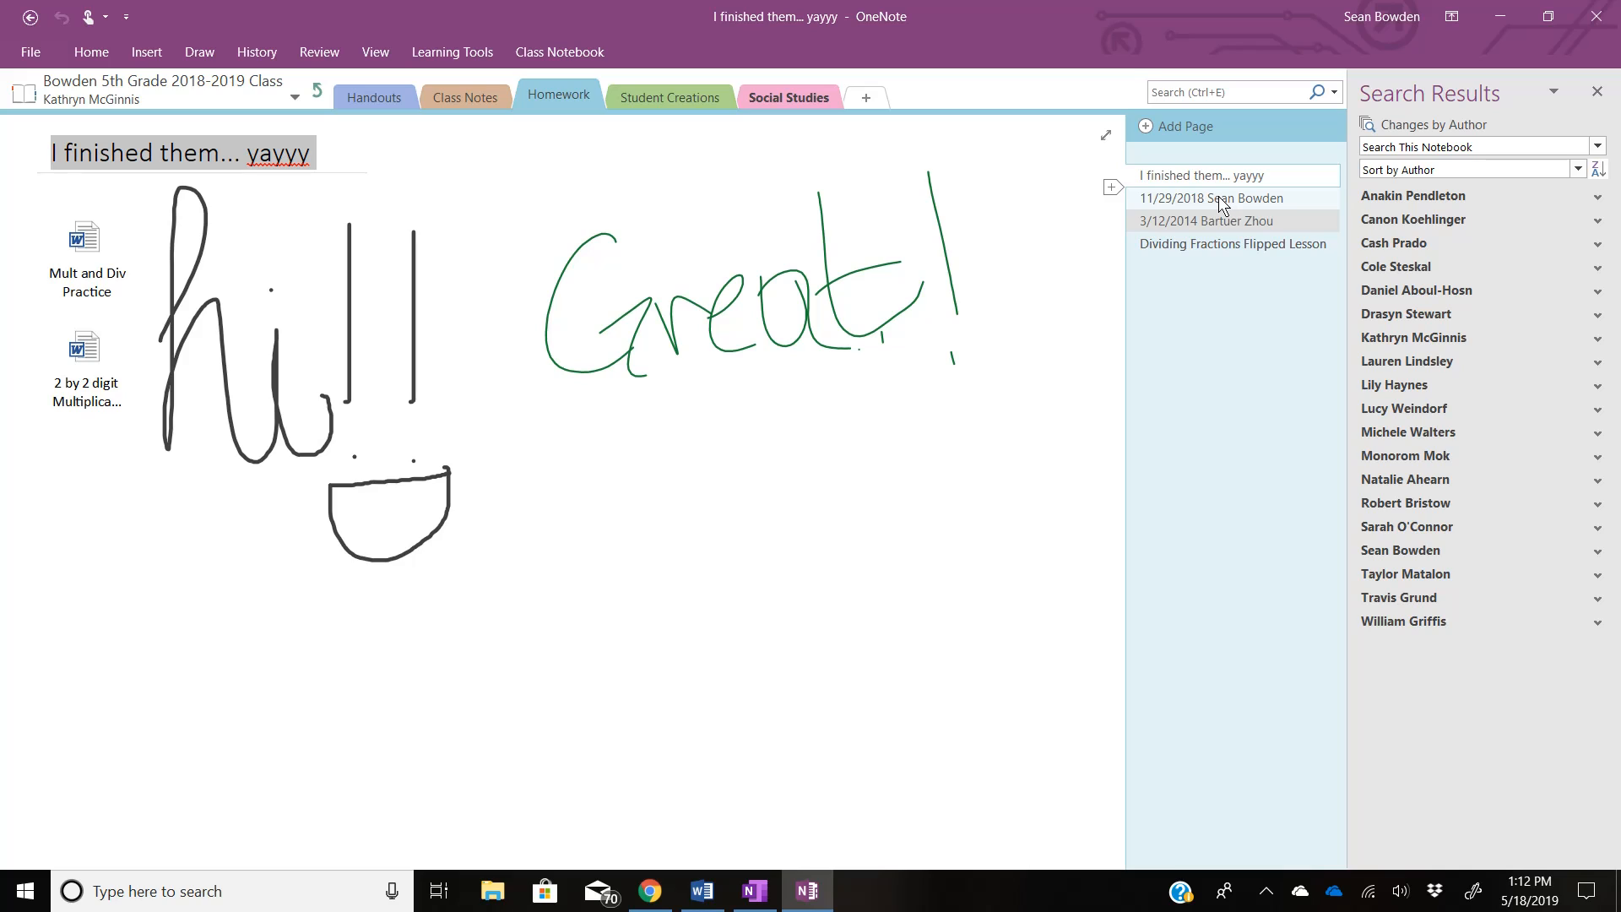
pyautogui.click(1207, 222)
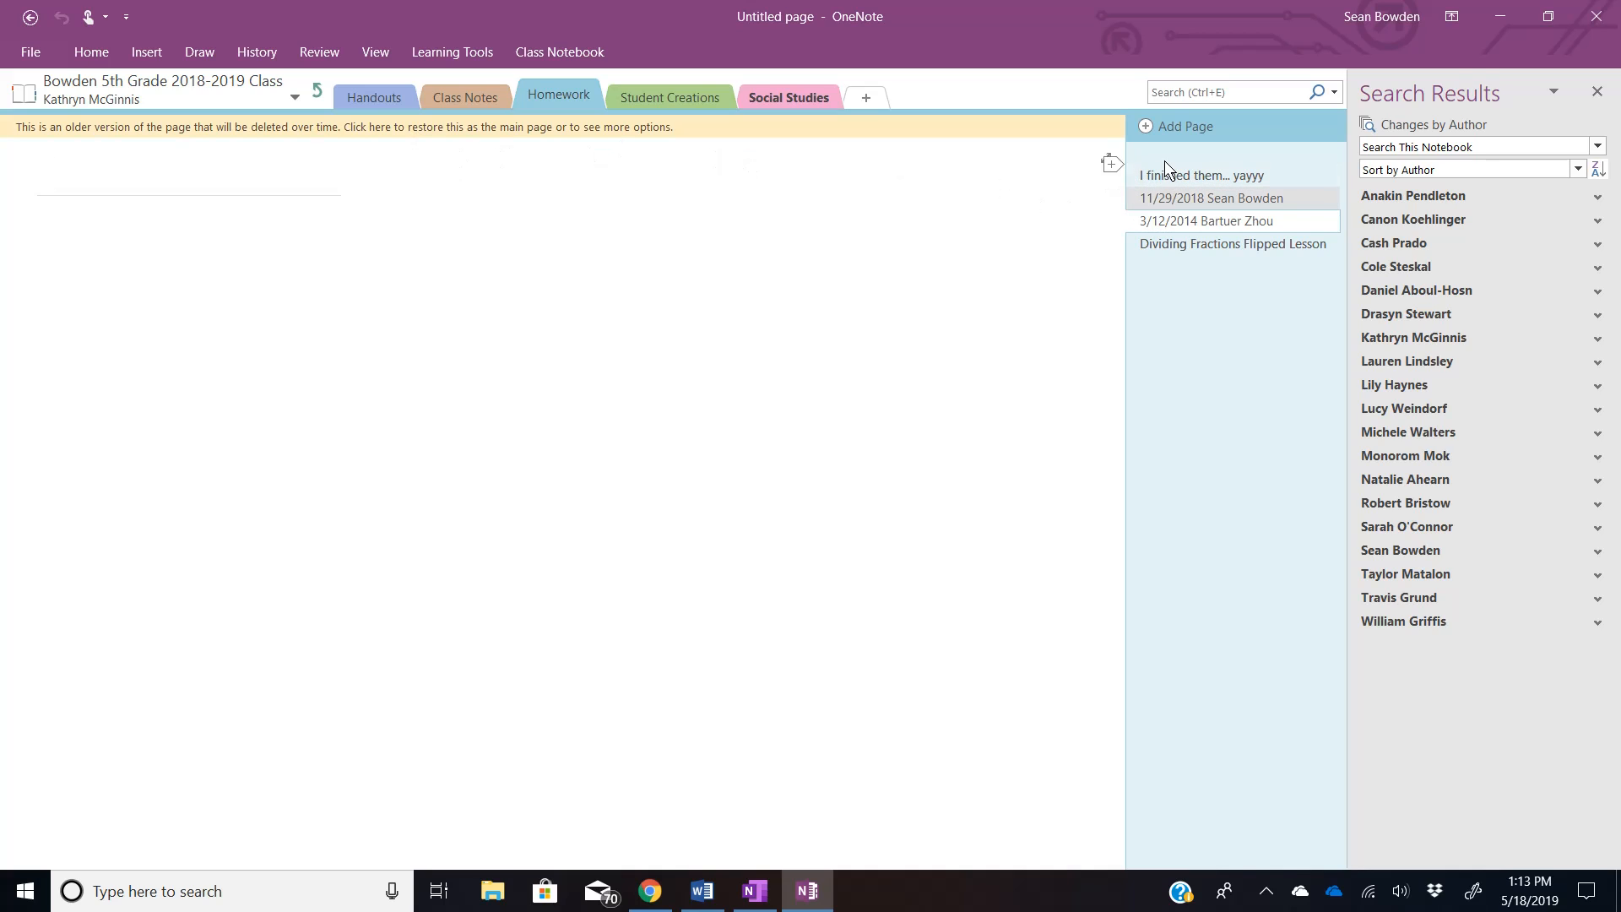
pyautogui.click(1191, 244)
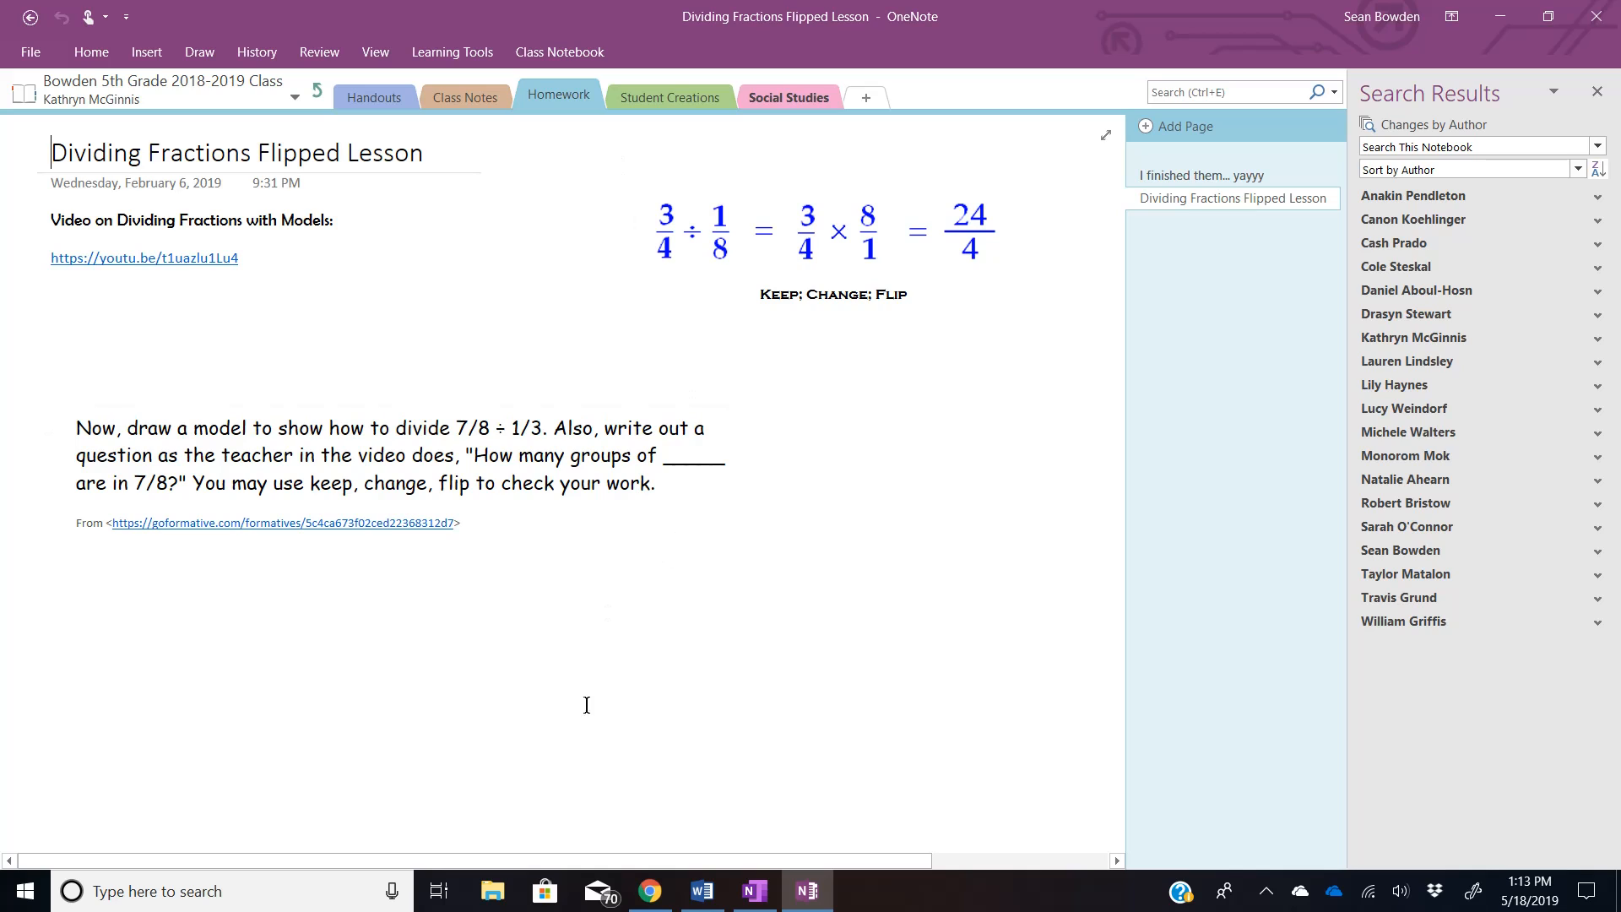
# Switch to OneNote Online, show the authors on the OneNote Feedback page, and review who wrote each comment
pyautogui.click(650, 893)
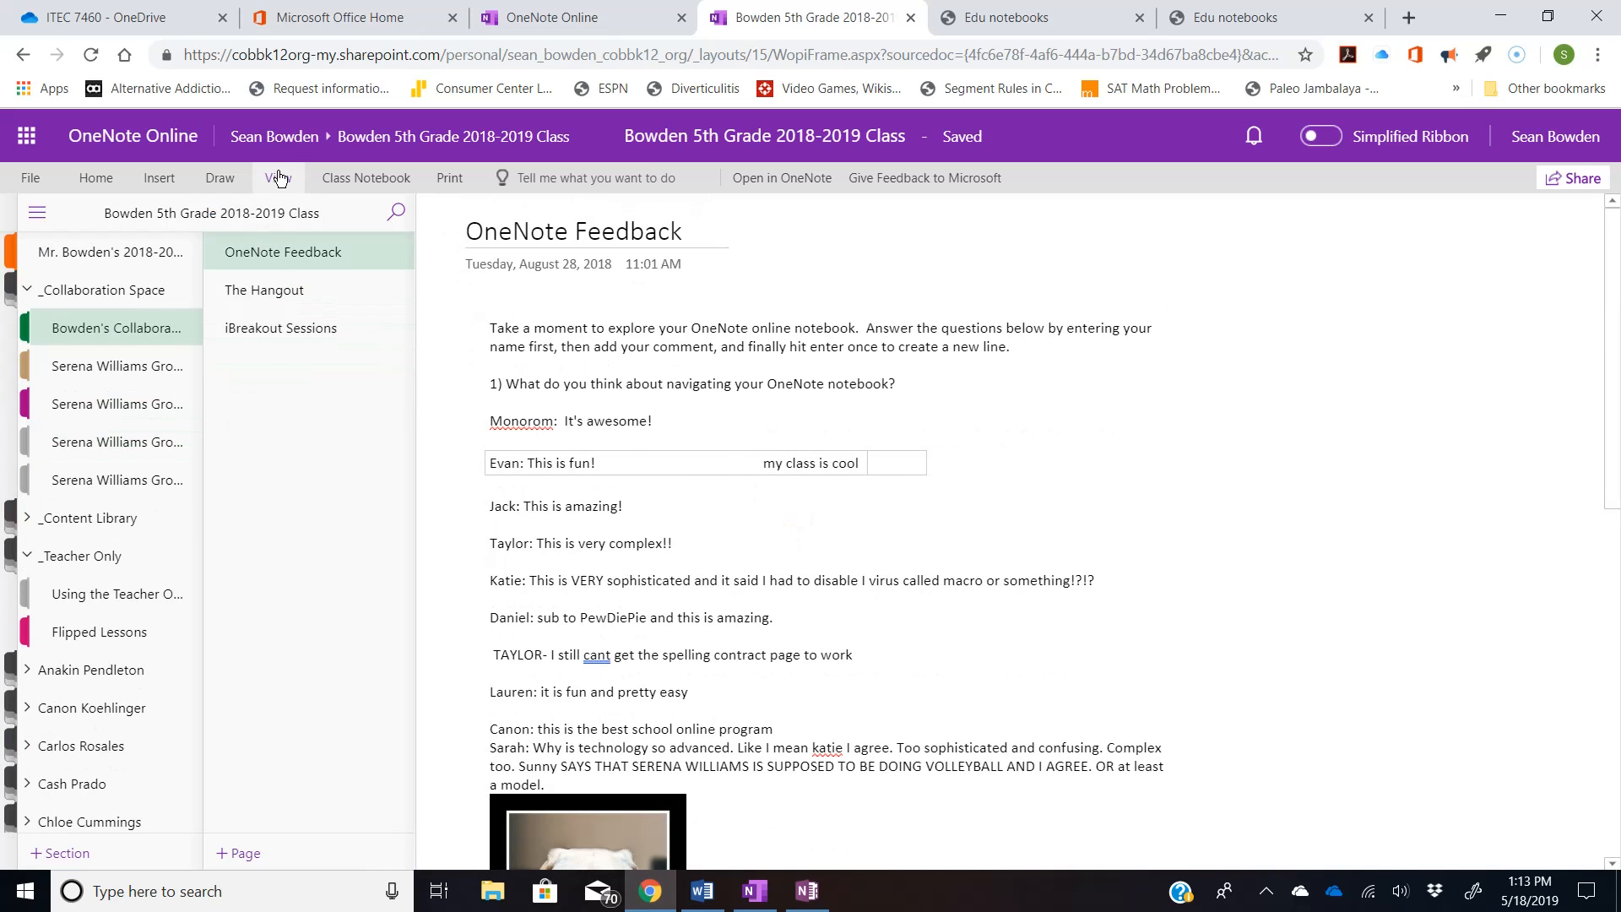
pyautogui.click(279, 177)
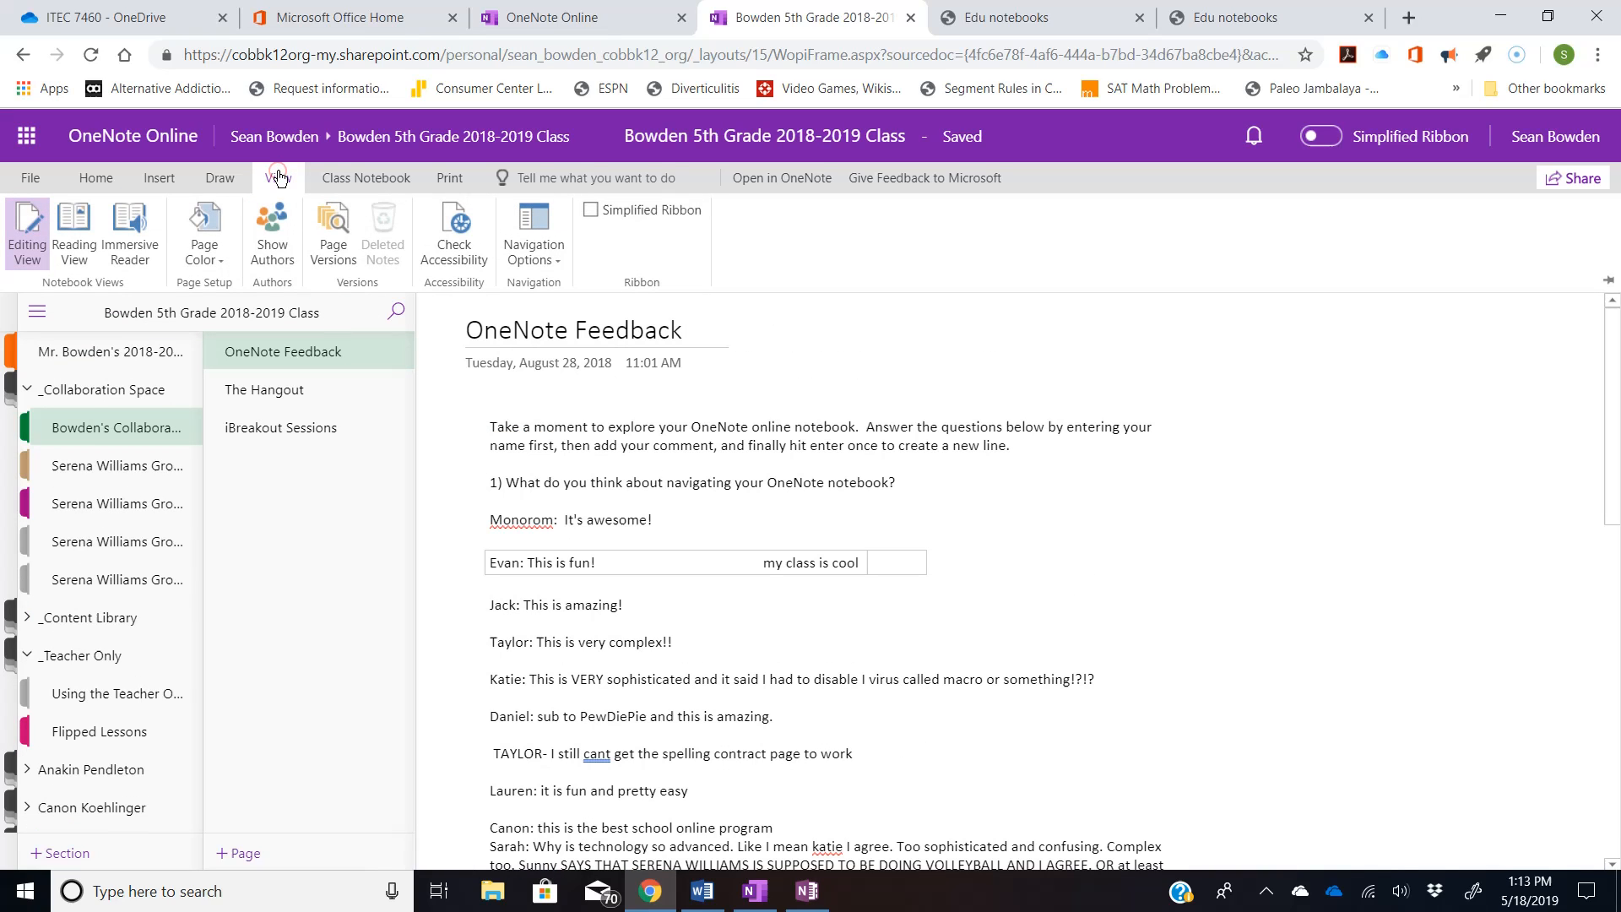
pyautogui.click(278, 252)
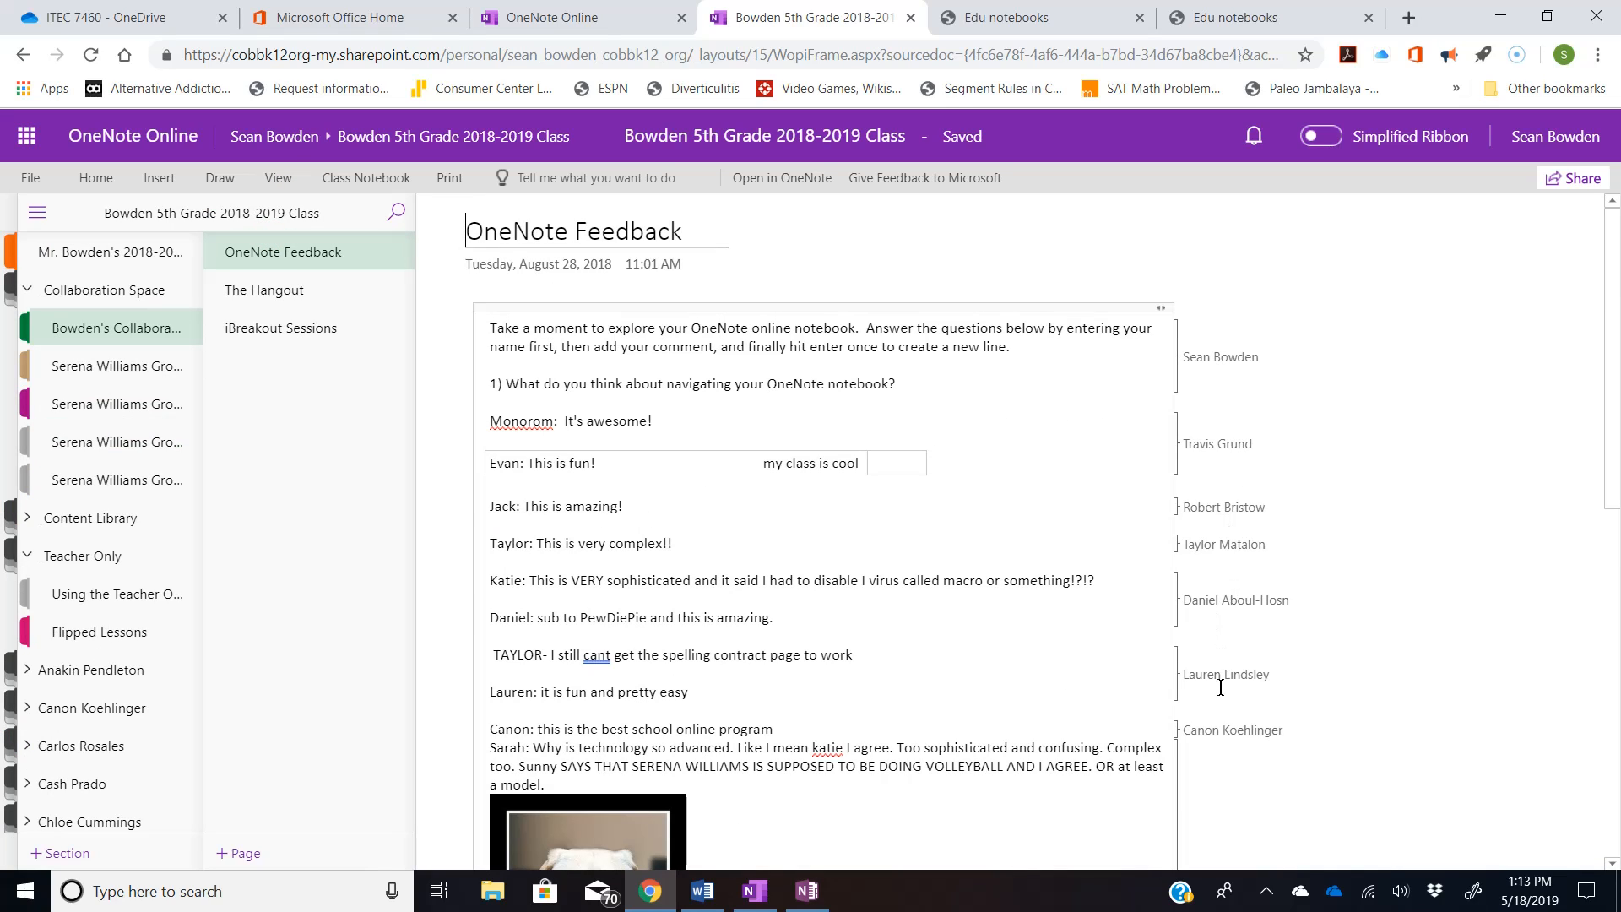
pyautogui.scroll(-3, 1220, 686)
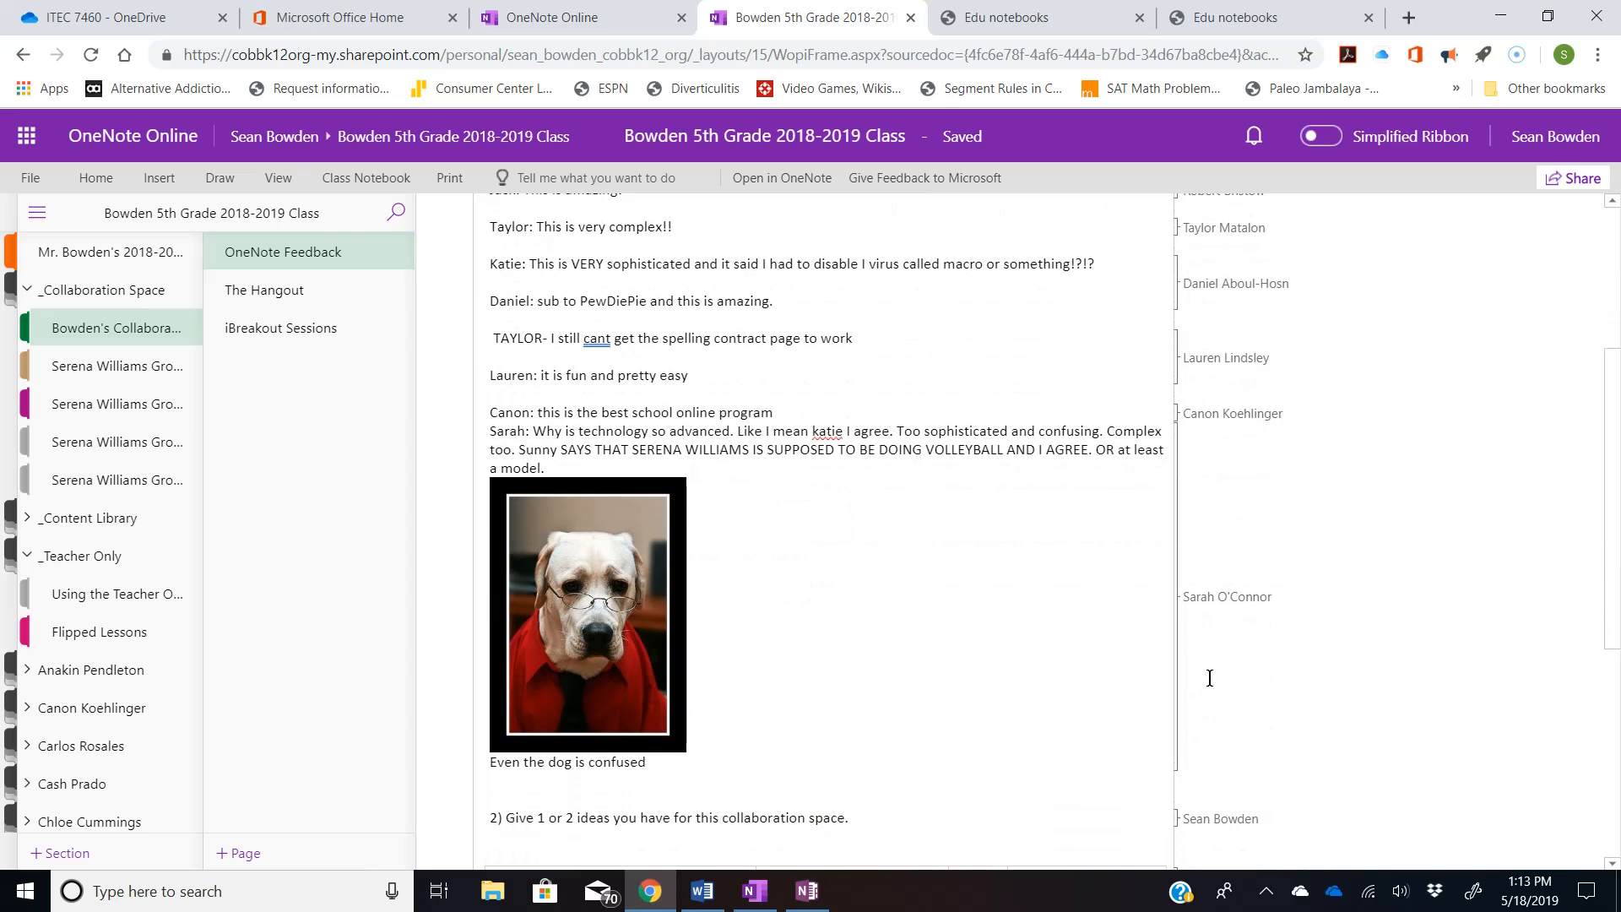
pyautogui.scroll(-4, 1210, 678)
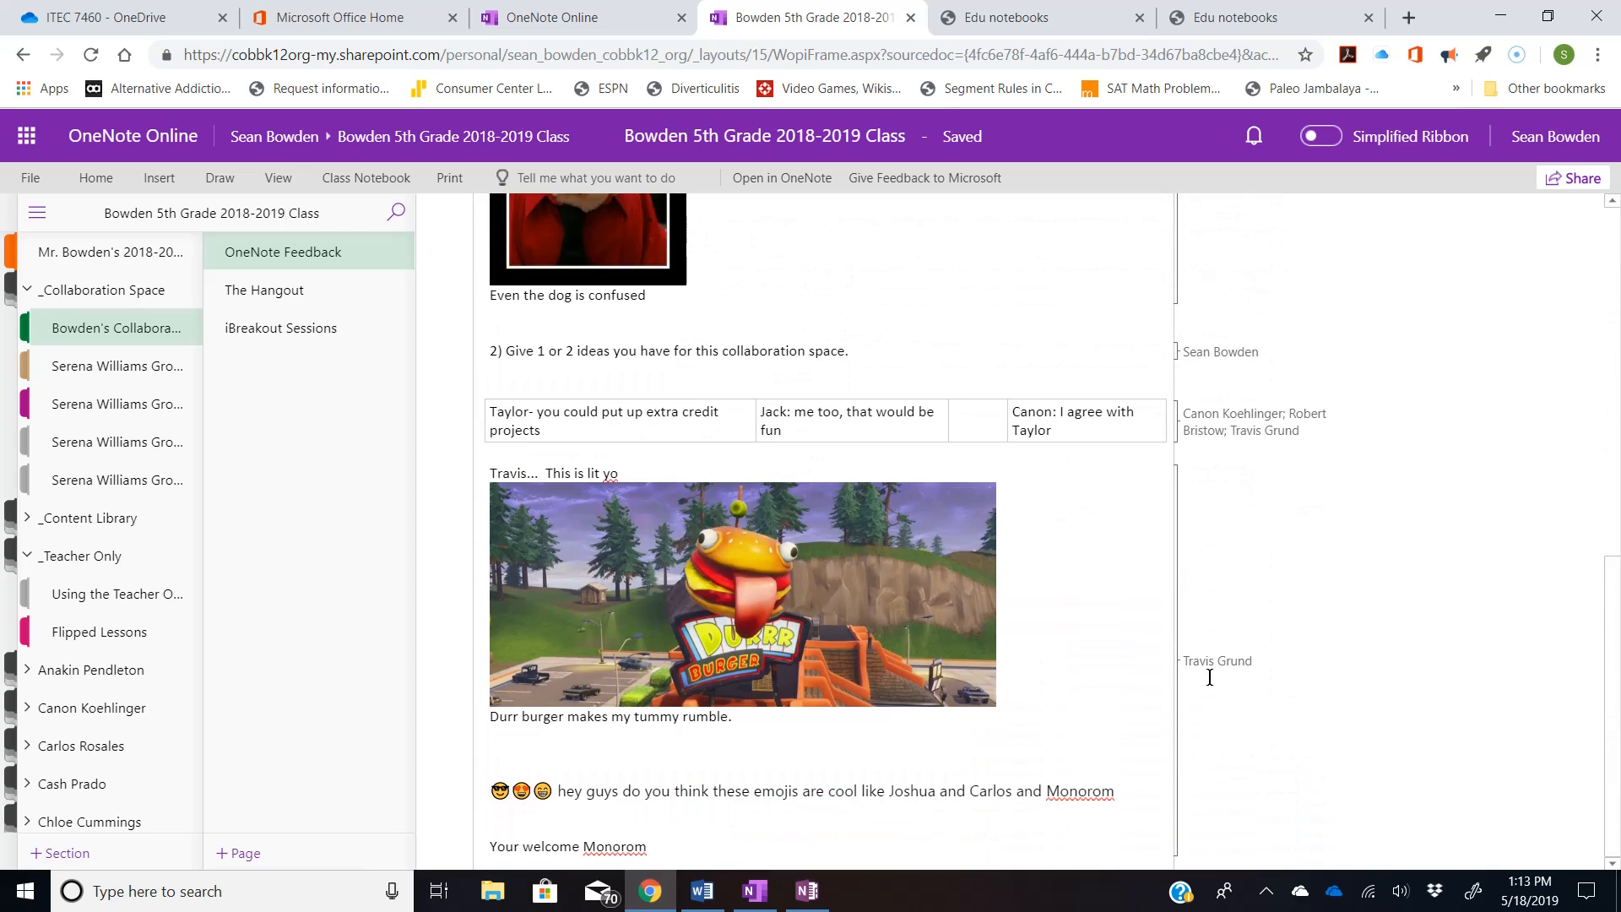
pyautogui.scroll(7, 1209, 676)
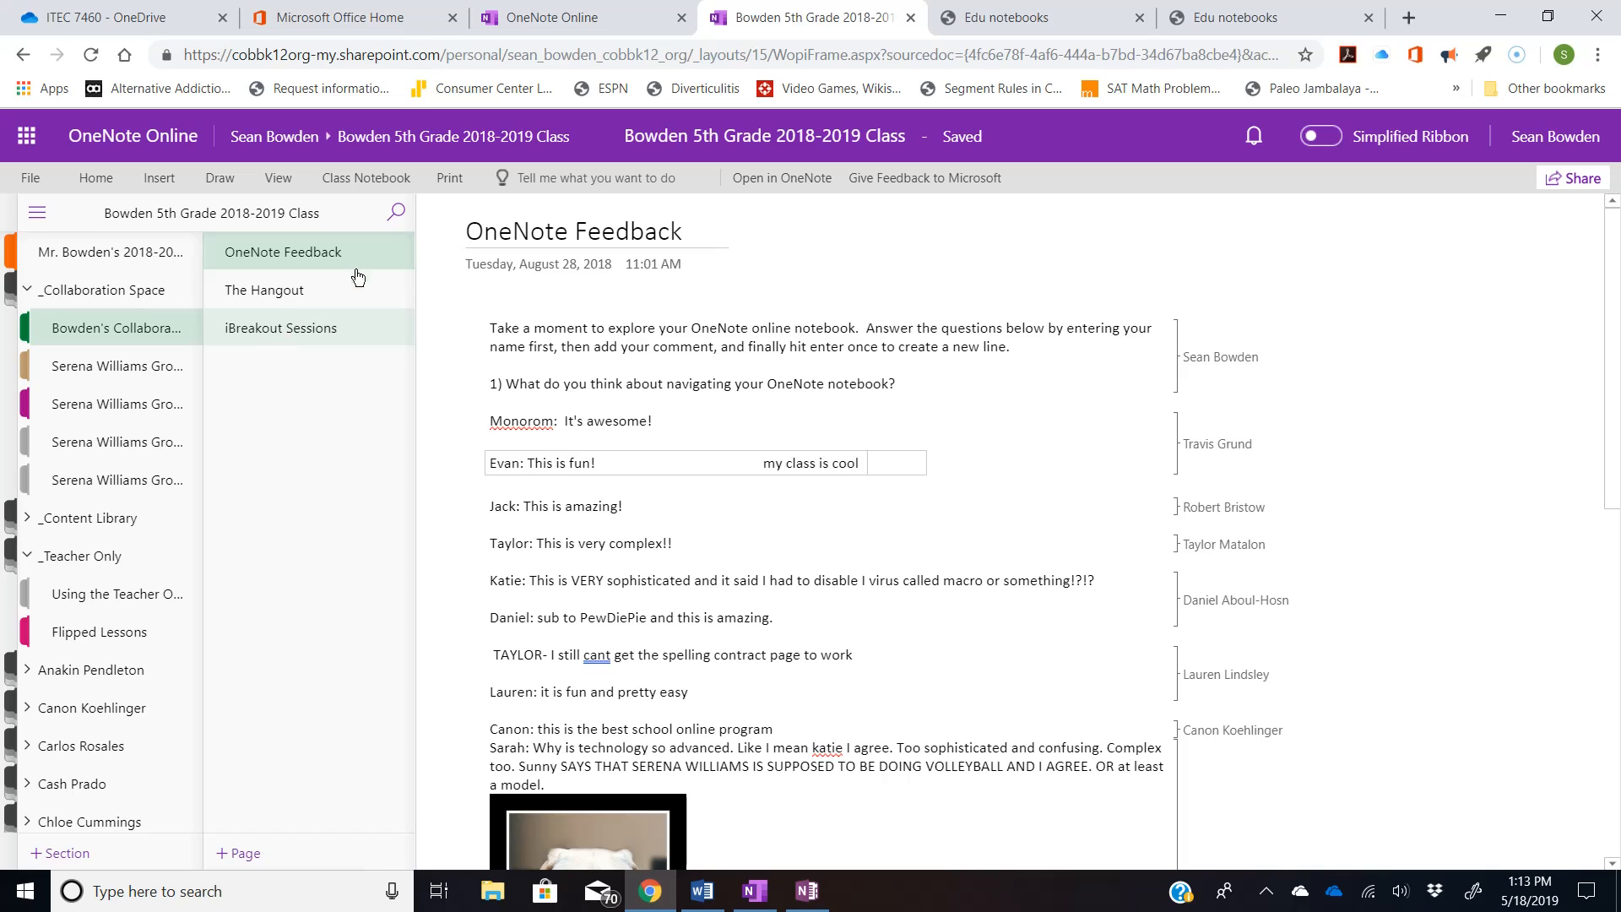
# Close the section permissions on the Manage notebooks page and compare the Teacher-Only section group settings of AC Math 2018-2019 and the 5th grade class
pyautogui.click(1013, 18)
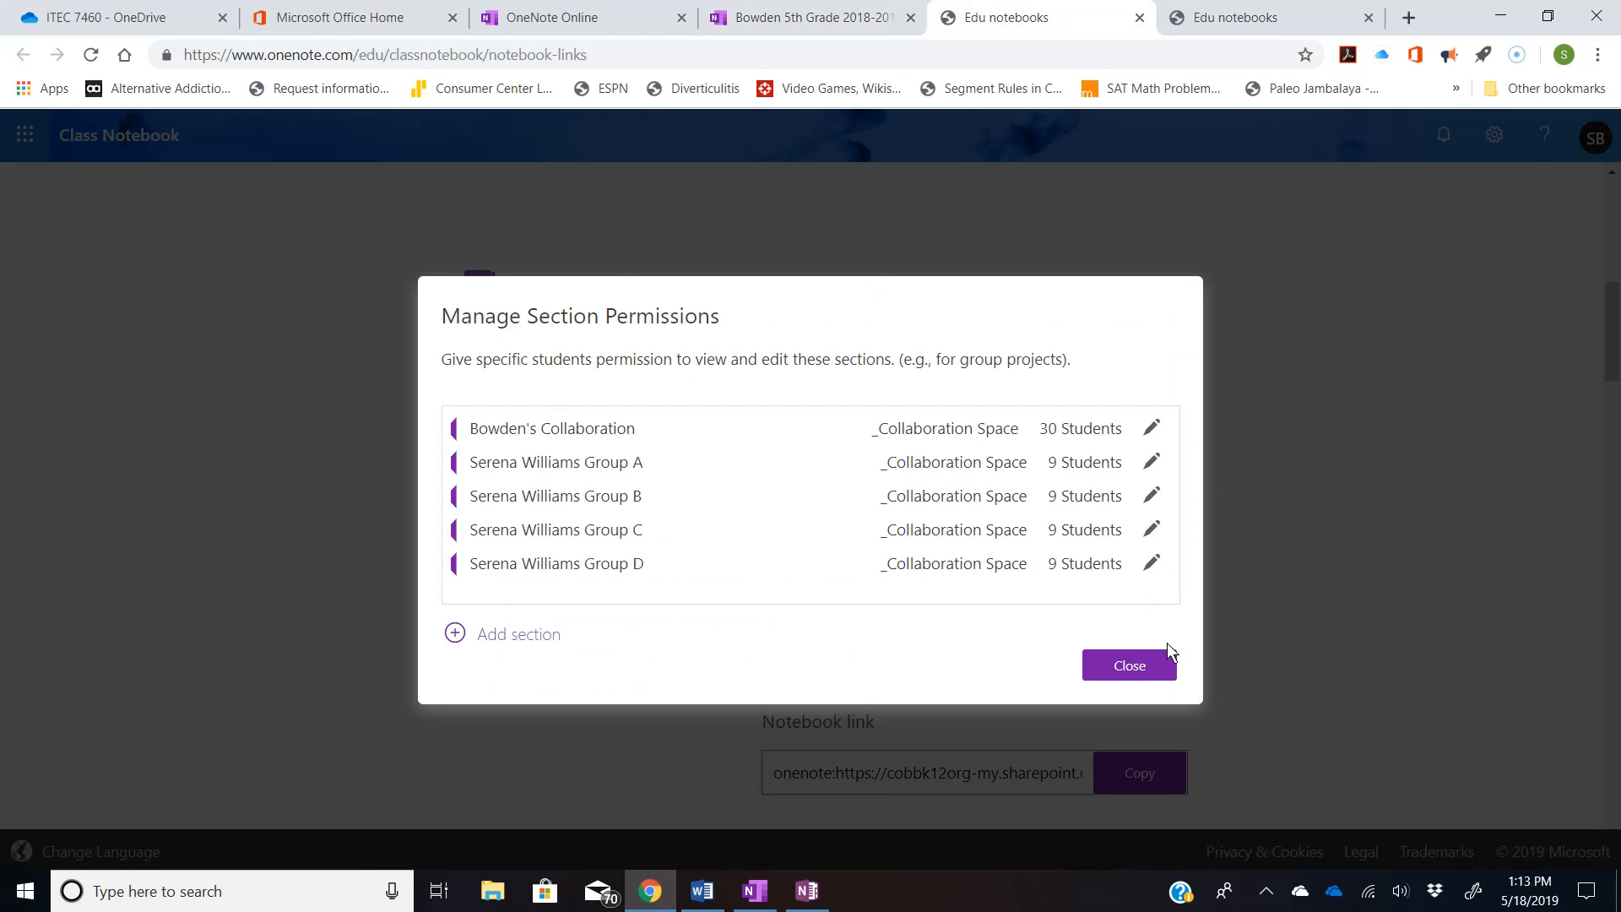
pyautogui.click(1142, 673)
pyautogui.scroll(-3, 920, 473)
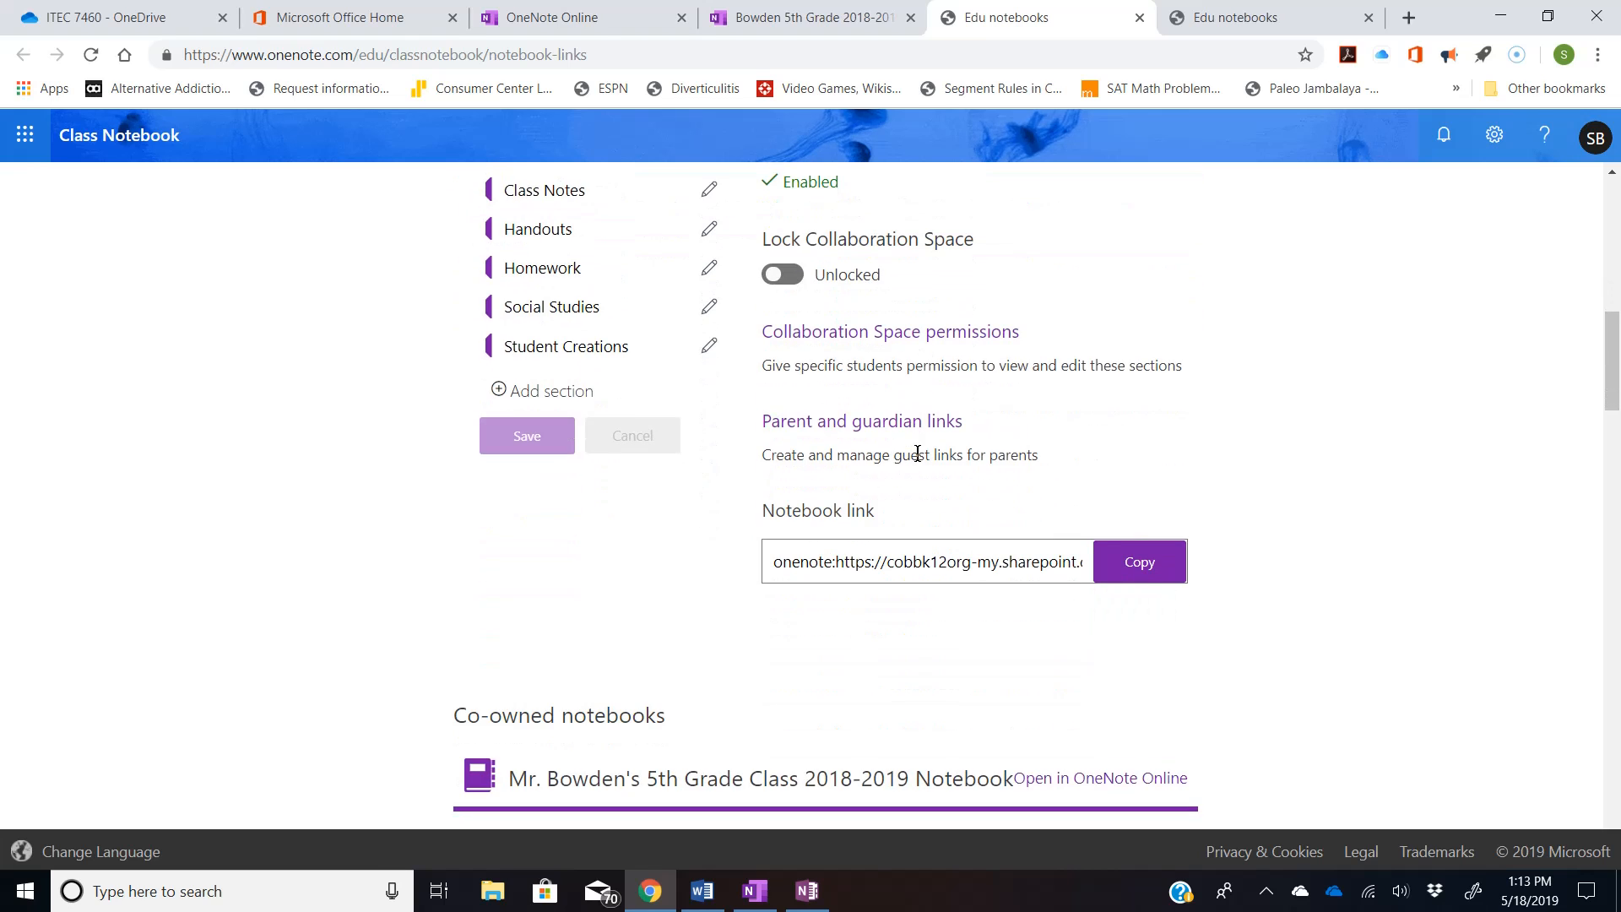
pyautogui.scroll(3, 918, 454)
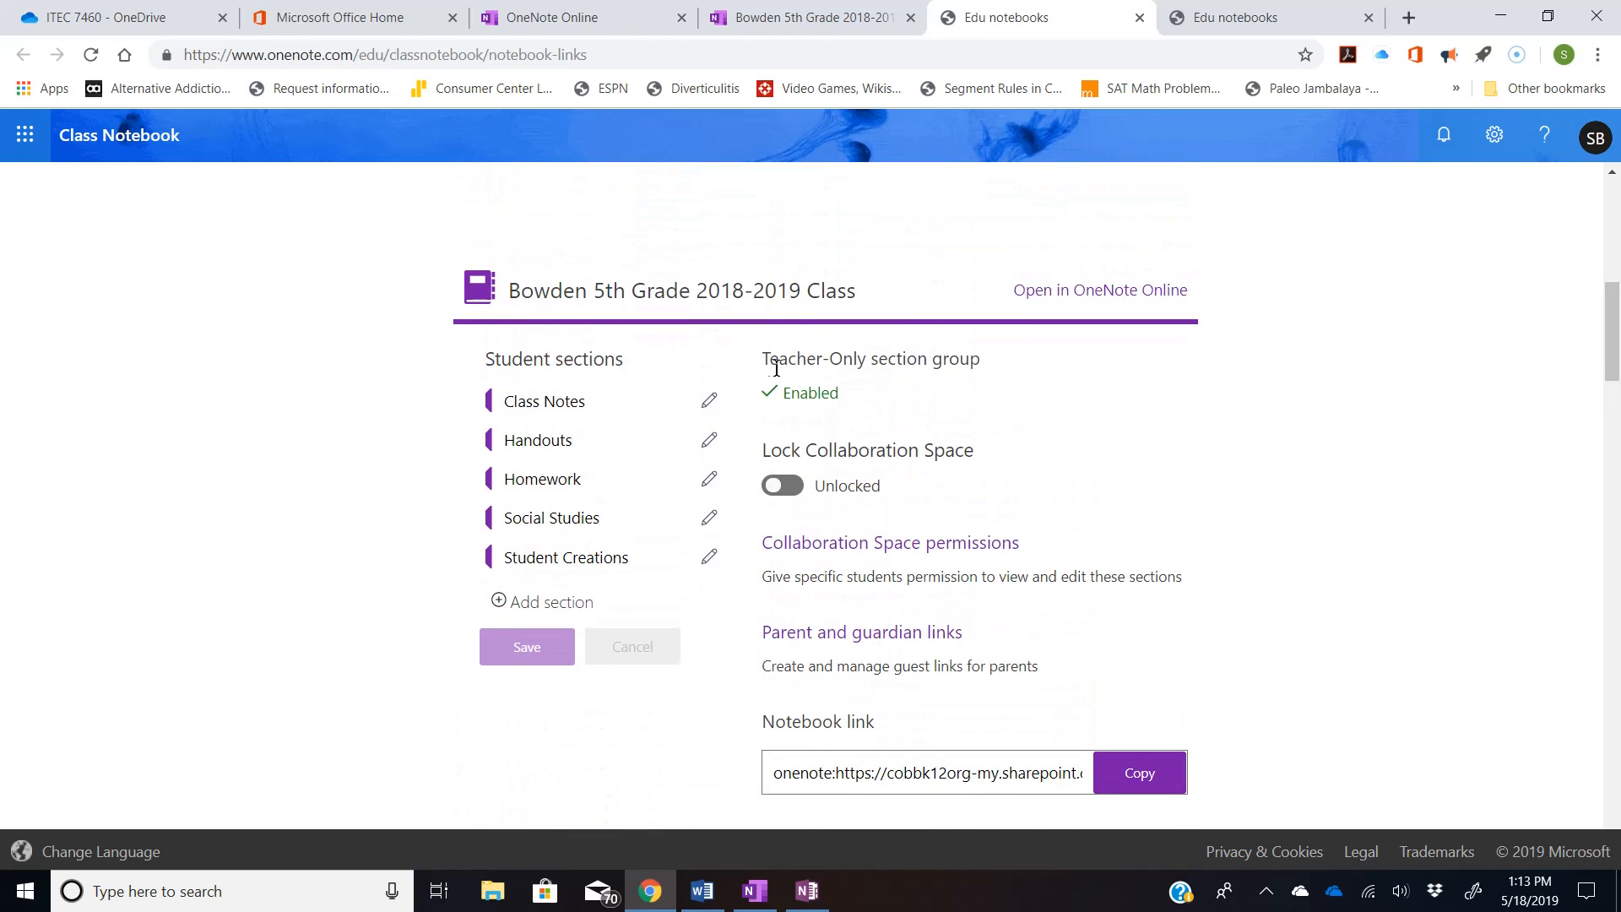
pyautogui.scroll(5, 849, 377)
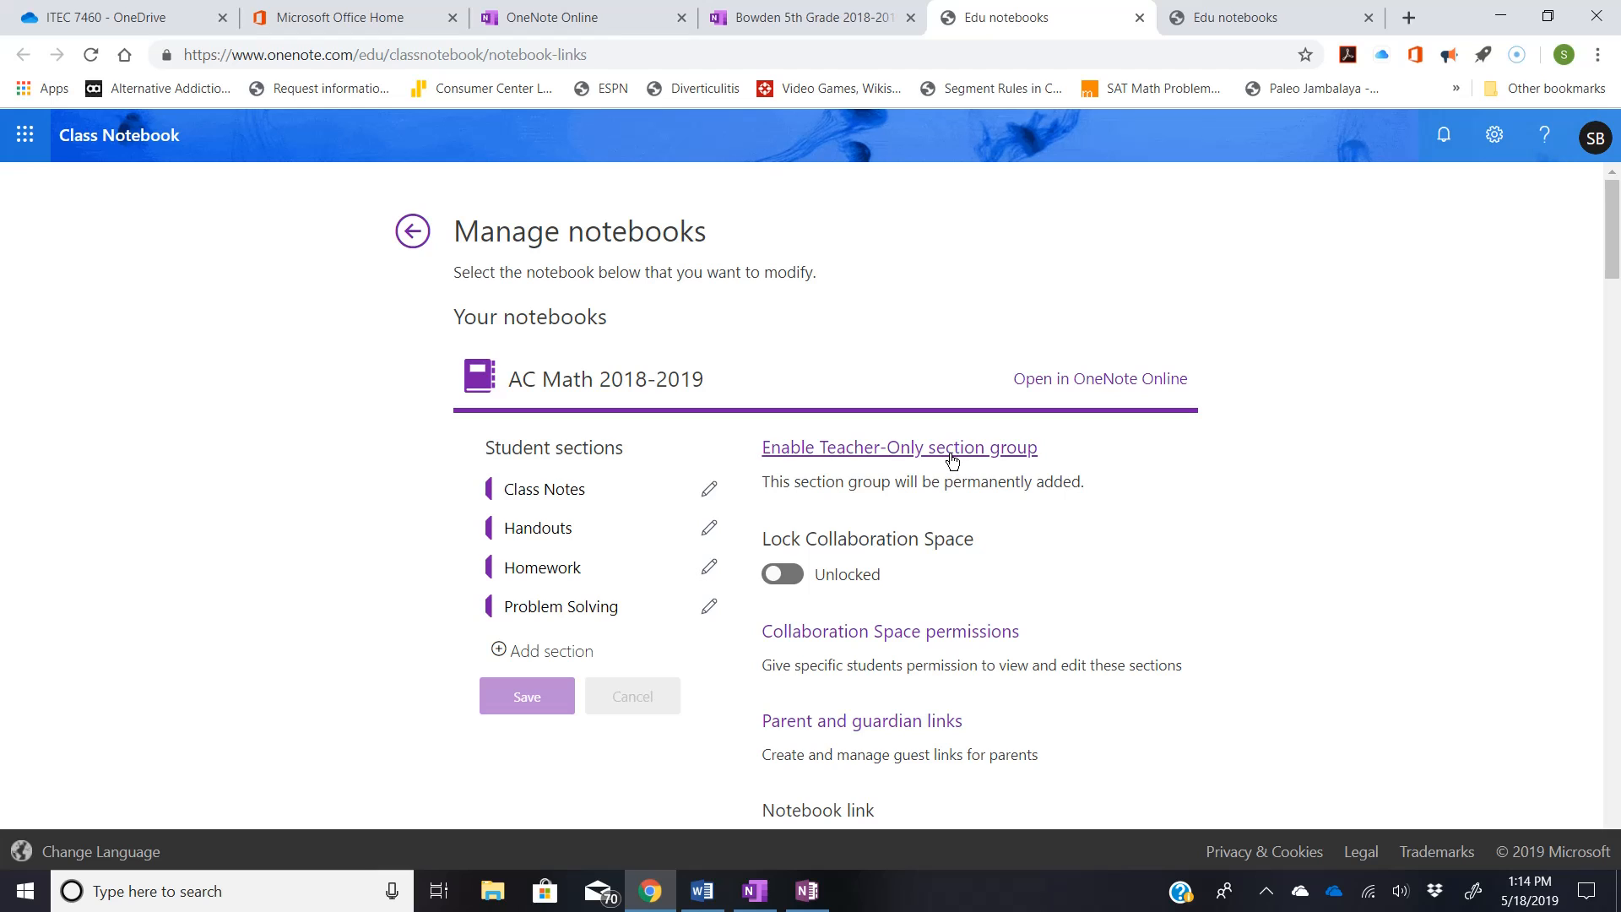
pyautogui.scroll(-1, 894, 471)
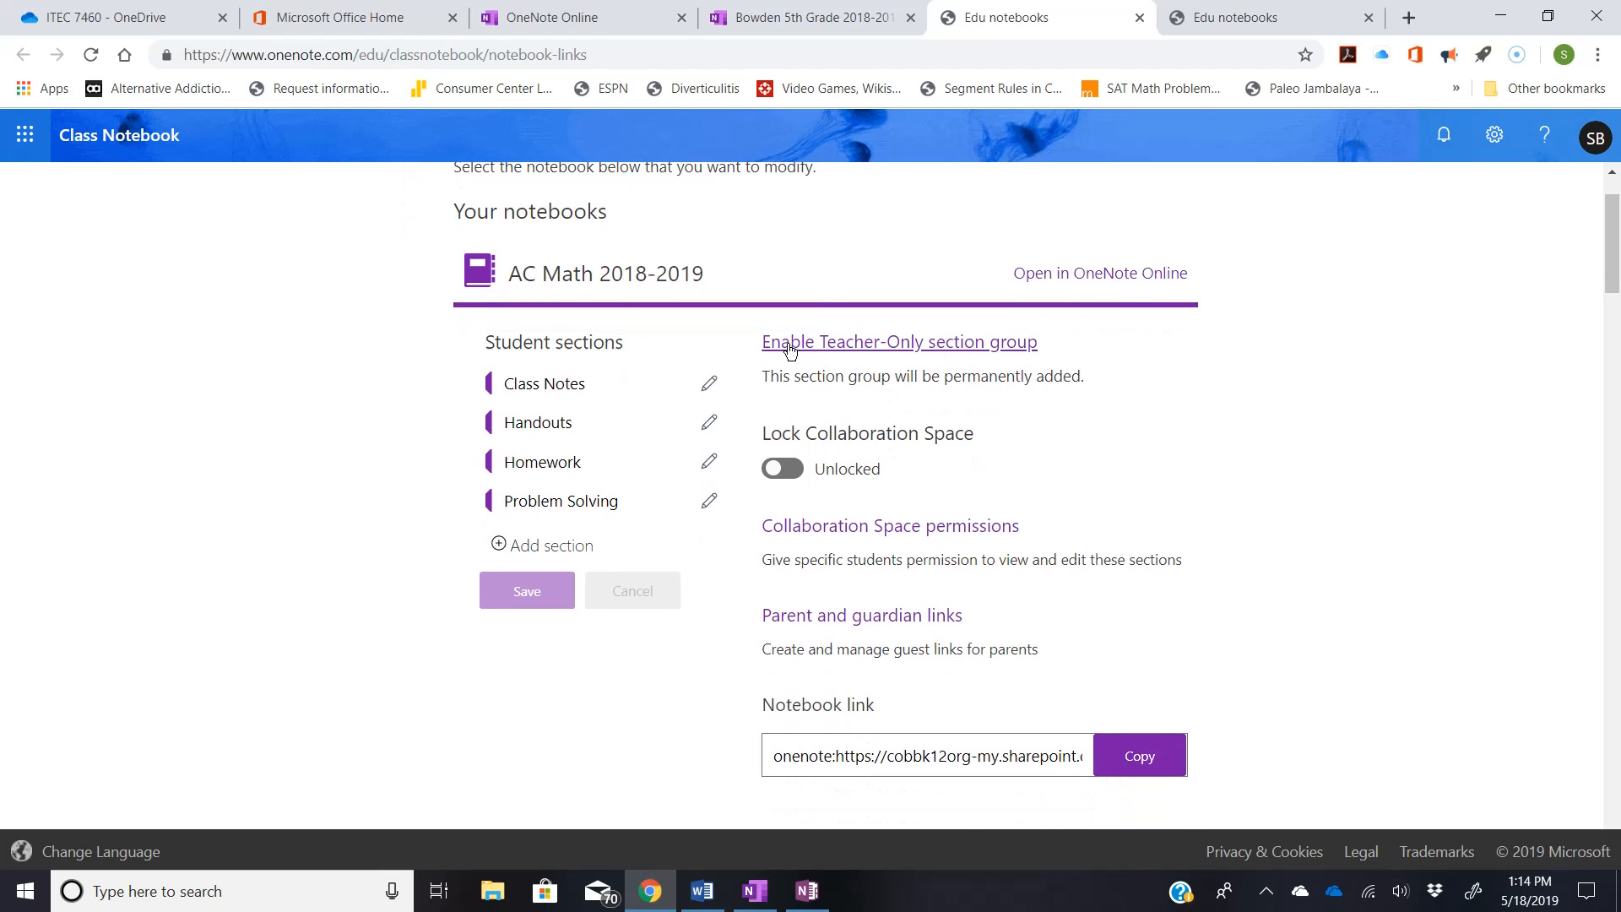
pyautogui.scroll(-6, 954, 363)
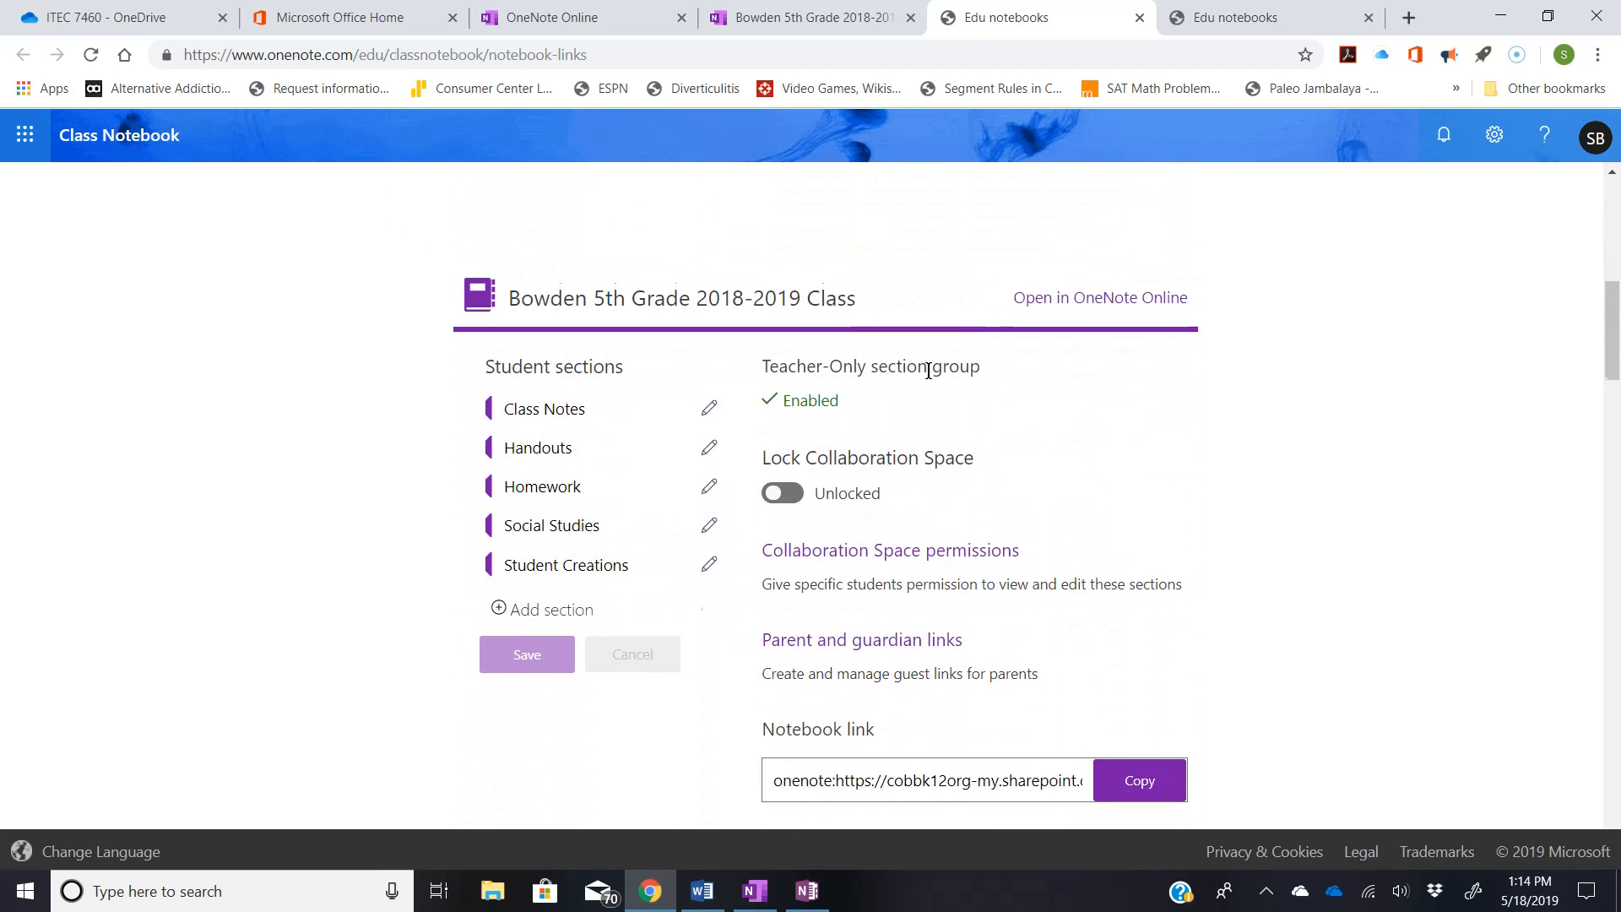
# Switch to the OneNote for Windows 10 app, expand the Teacher Only section group, and open its Flipped Lessons section
pyautogui.click(754, 890)
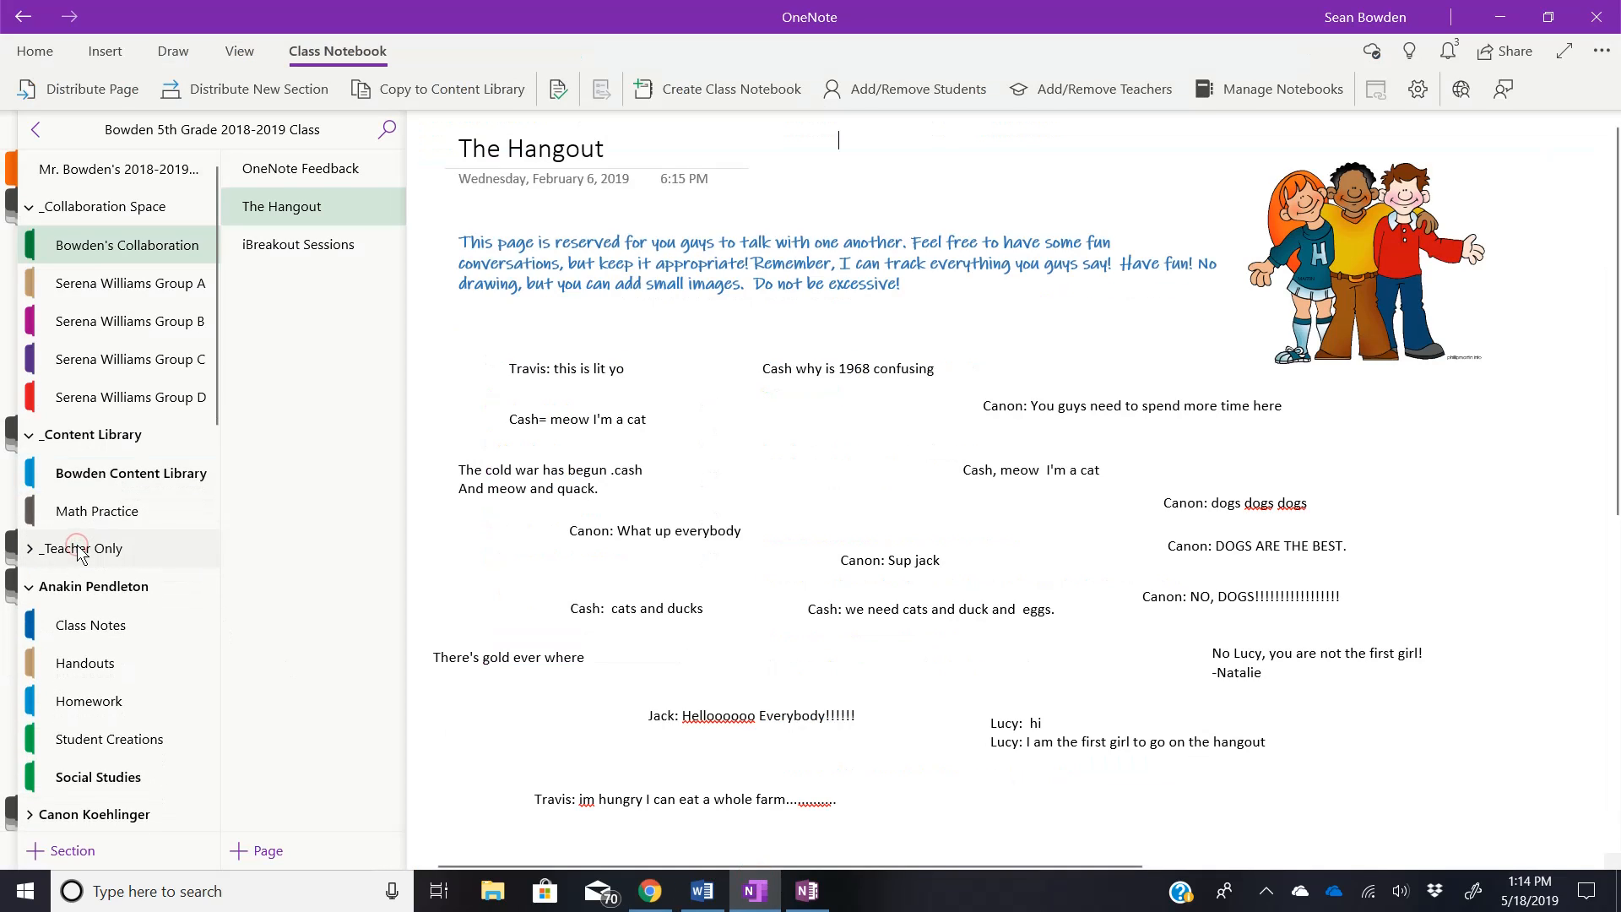
pyautogui.click(103, 596)
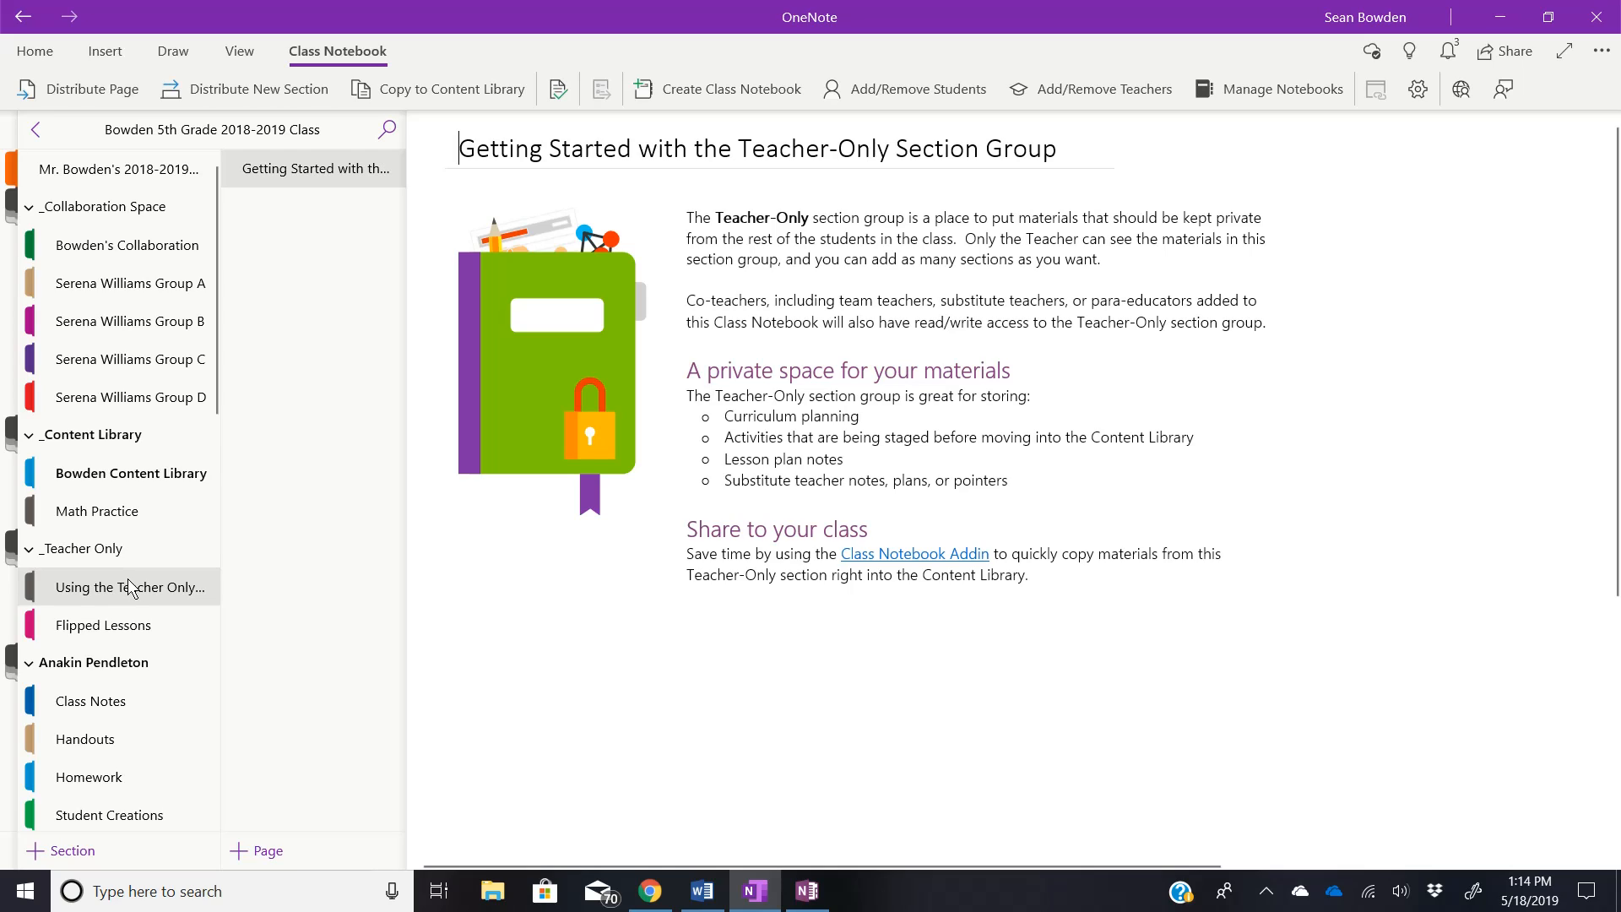
pyautogui.click(84, 630)
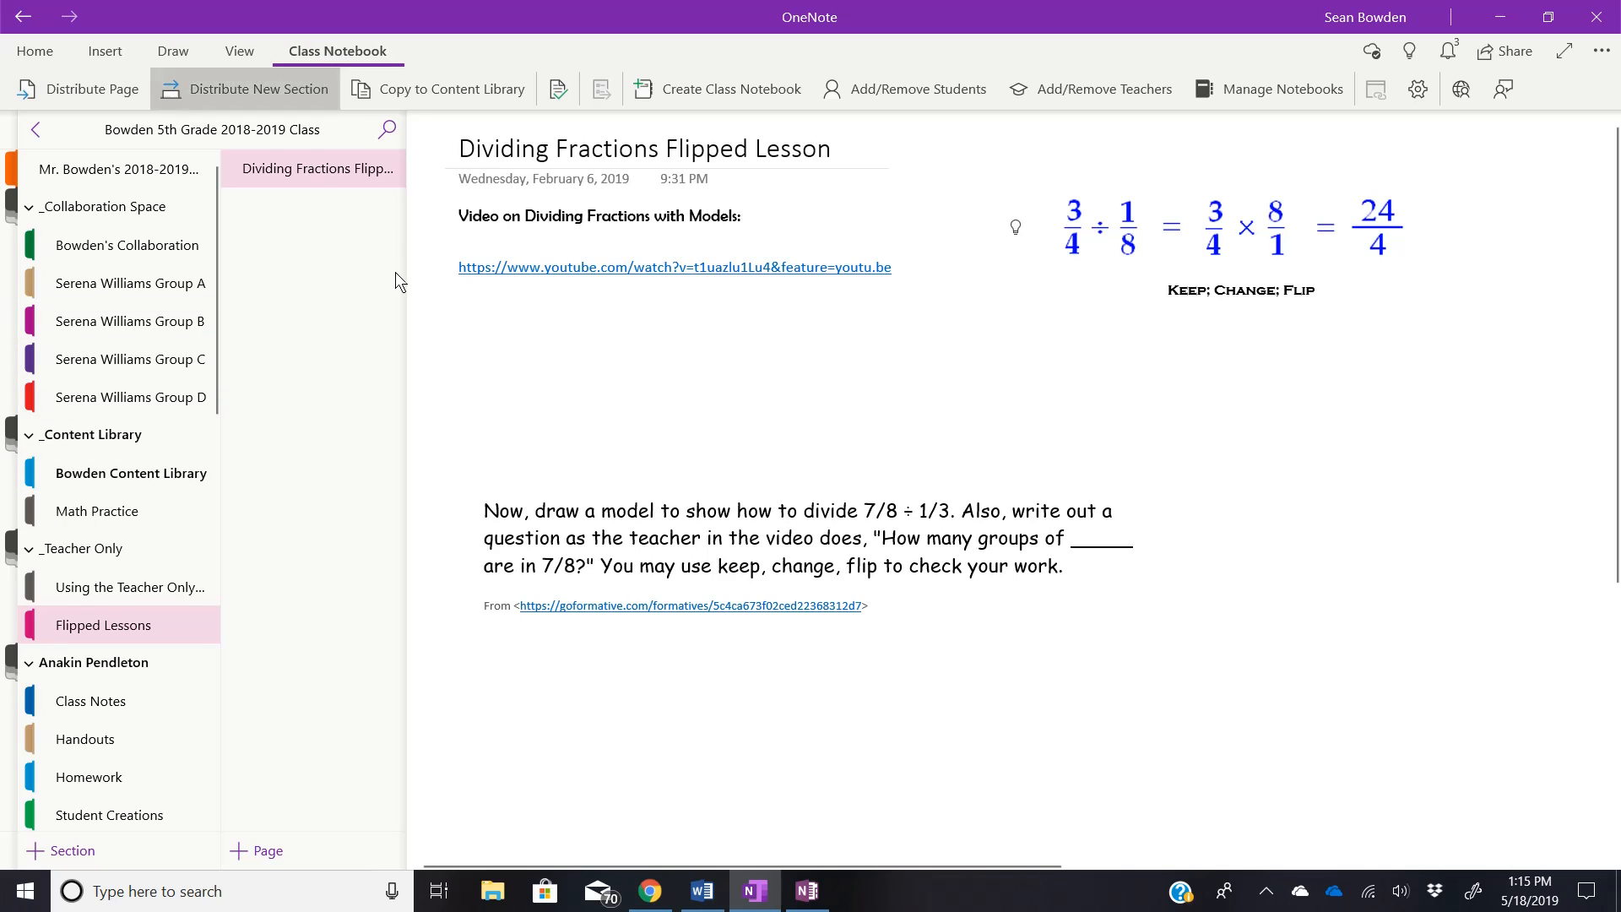
# In OneNote Online, open the Dividing Fractions page in the Teacher Only Flipped Lessons section and display the class notebook tools
pyautogui.click(649, 891)
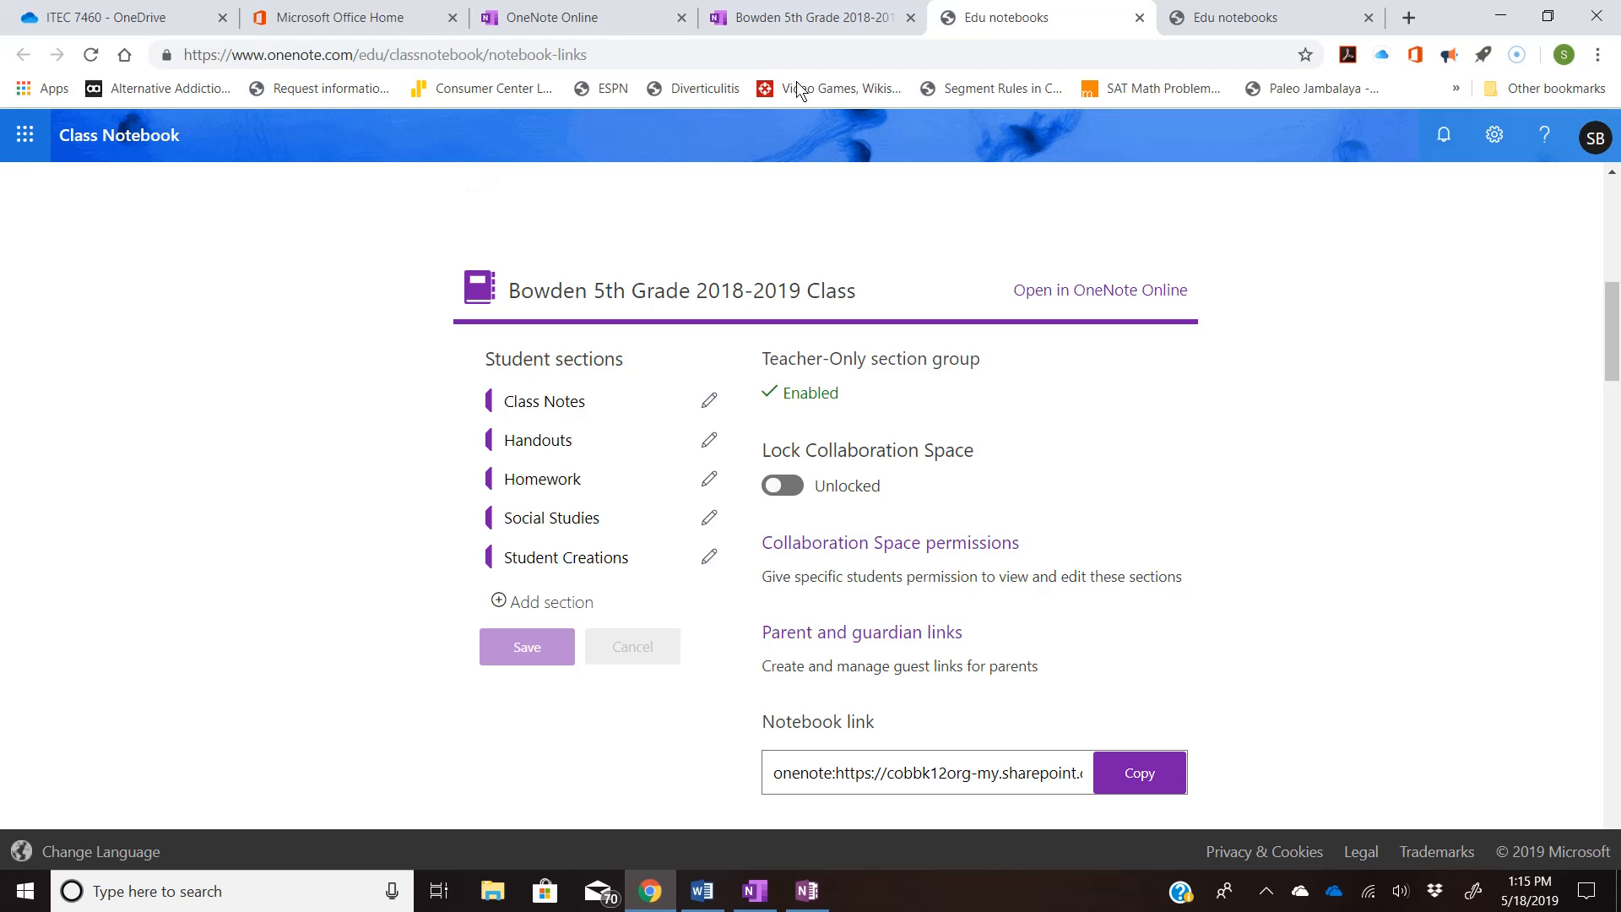
pyautogui.click(806, 17)
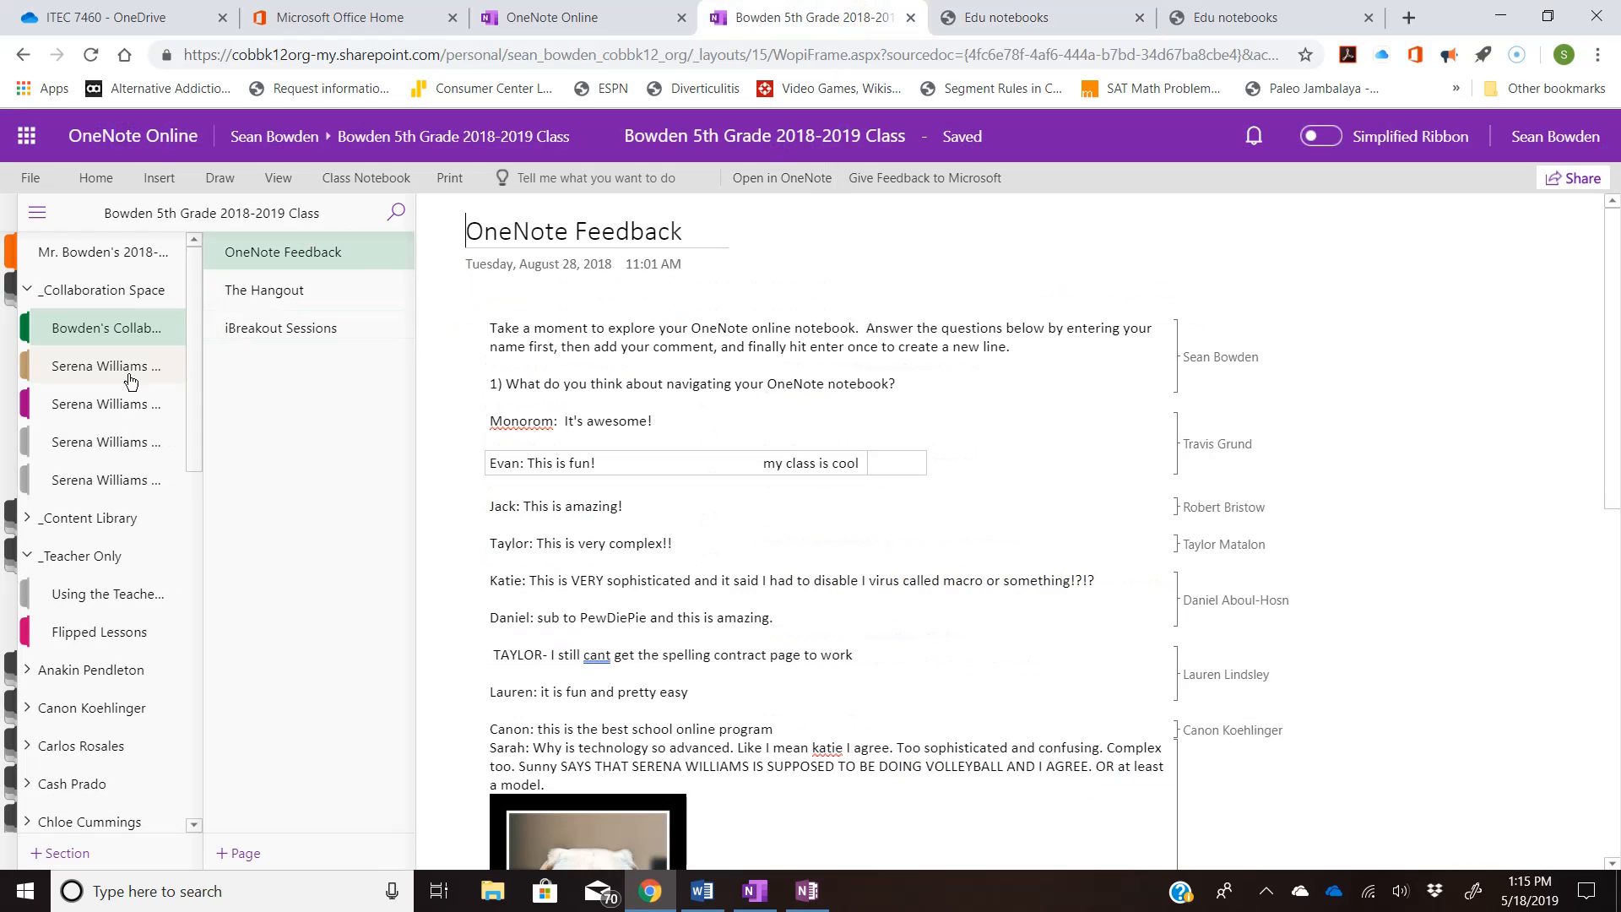
pyautogui.click(82, 637)
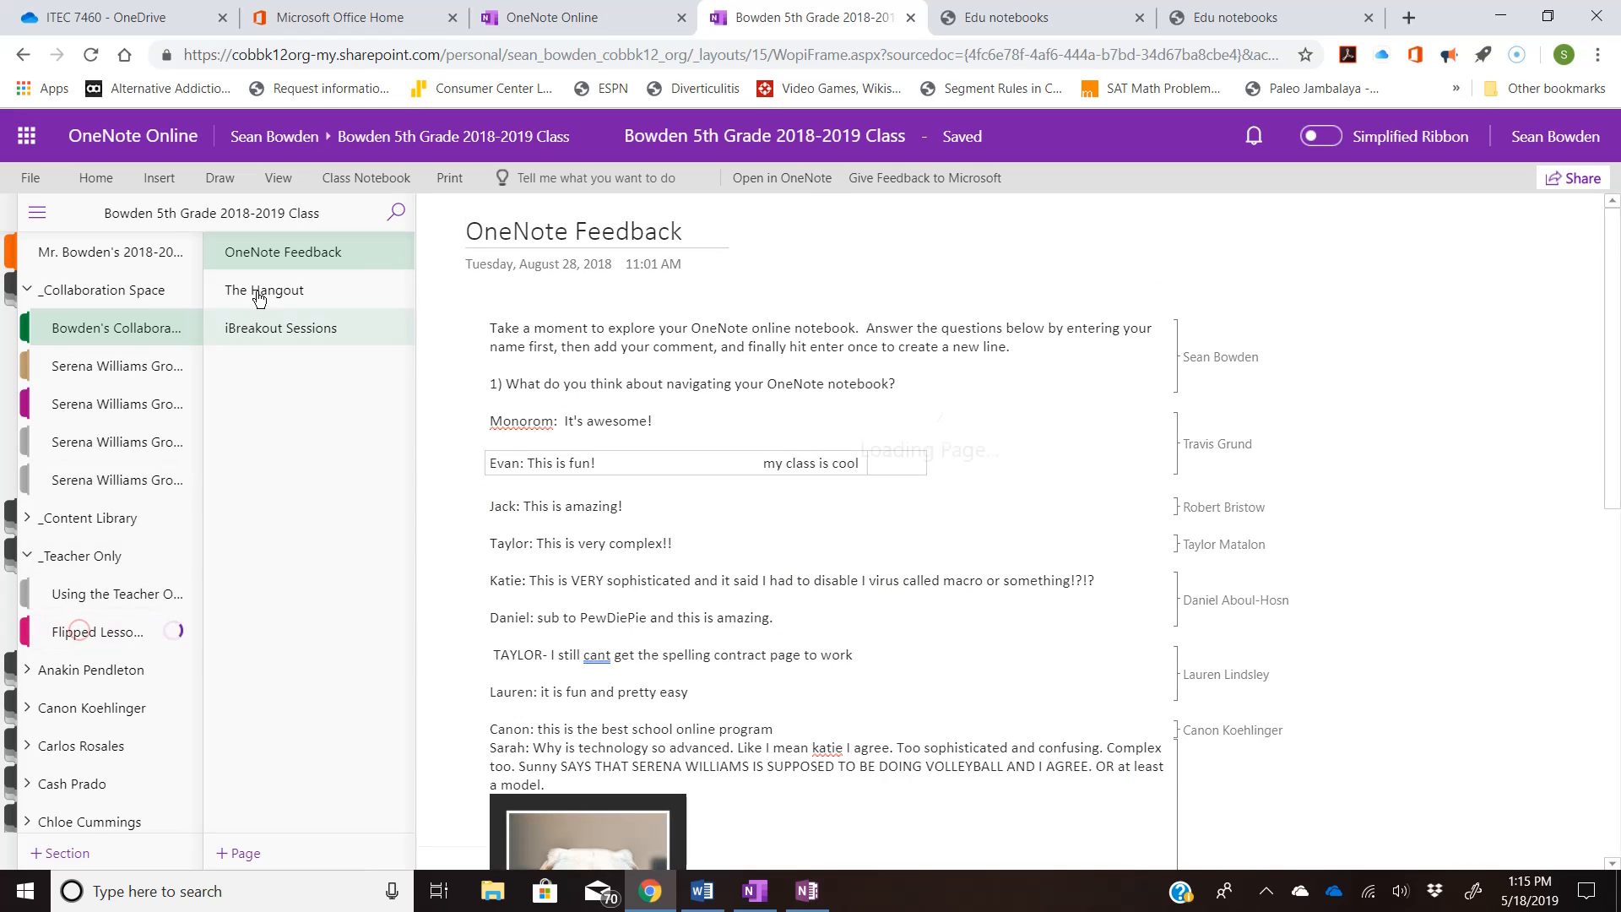
pyautogui.click(273, 254)
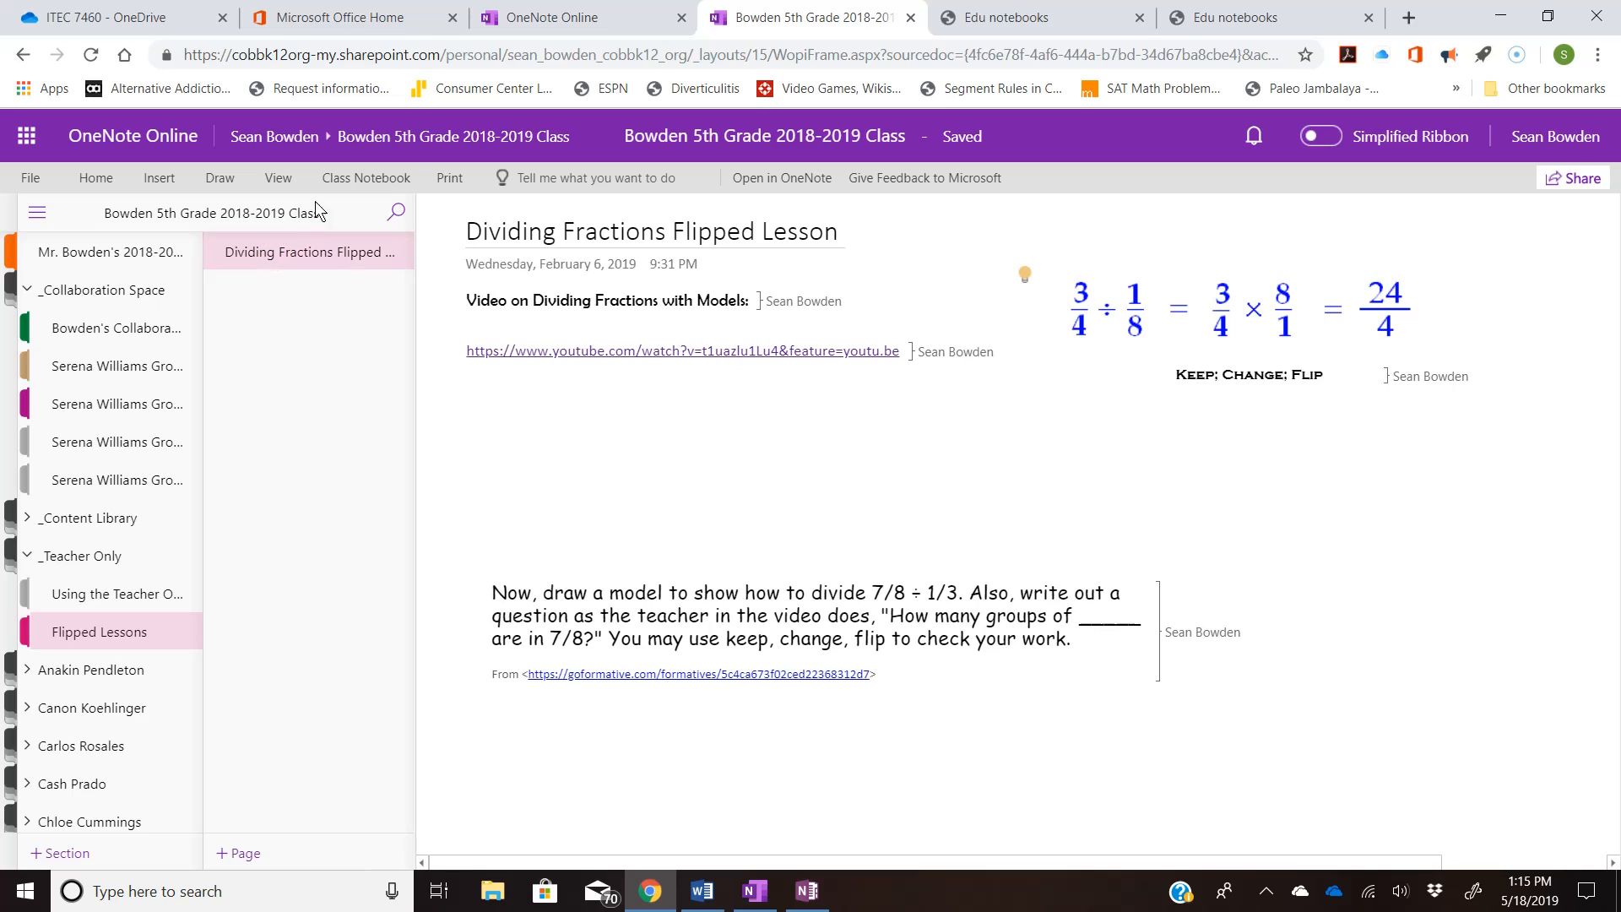
pyautogui.click(366, 177)
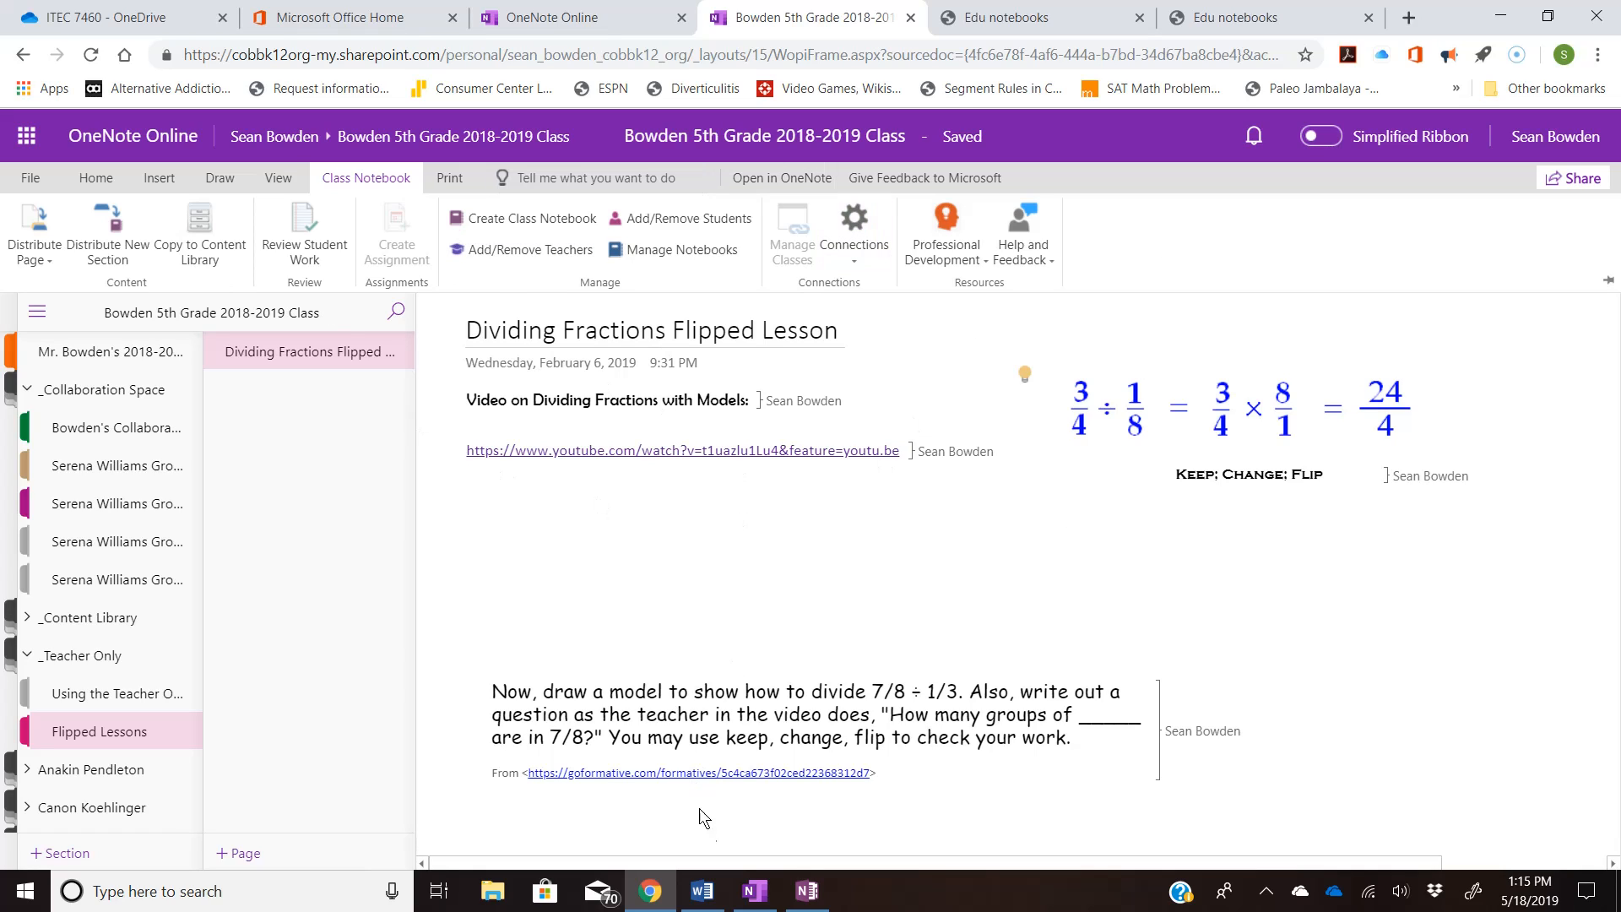
# Return to OneNote for Windows 10, then switch to the OneNote desktop application showing the student's Homework section
pyautogui.click(759, 897)
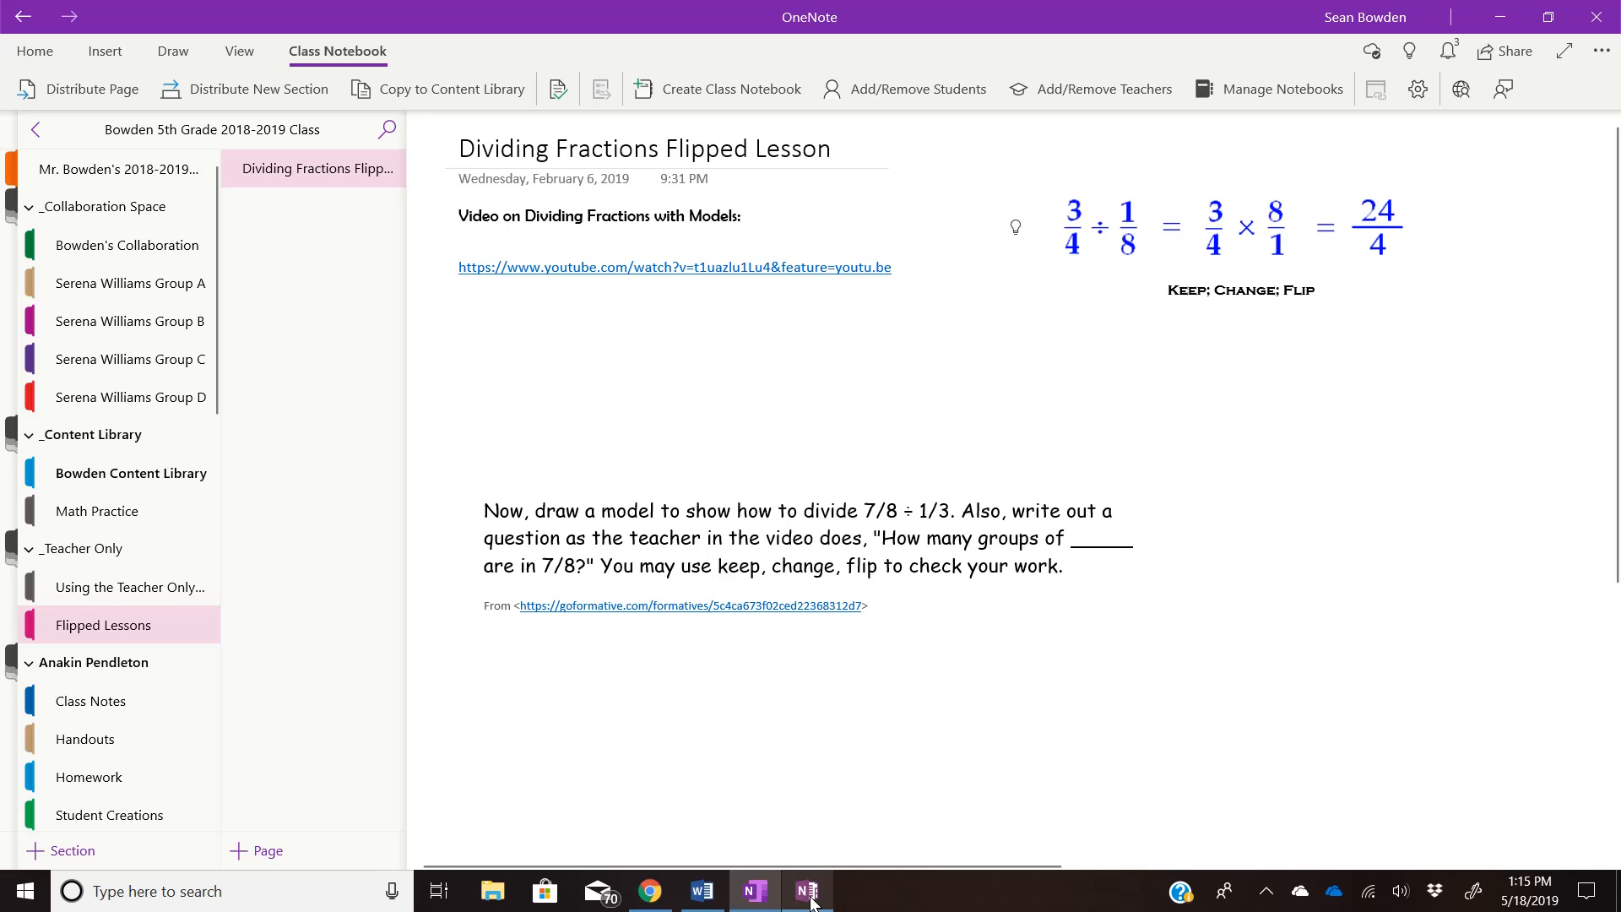
pyautogui.moveTo(769, 902)
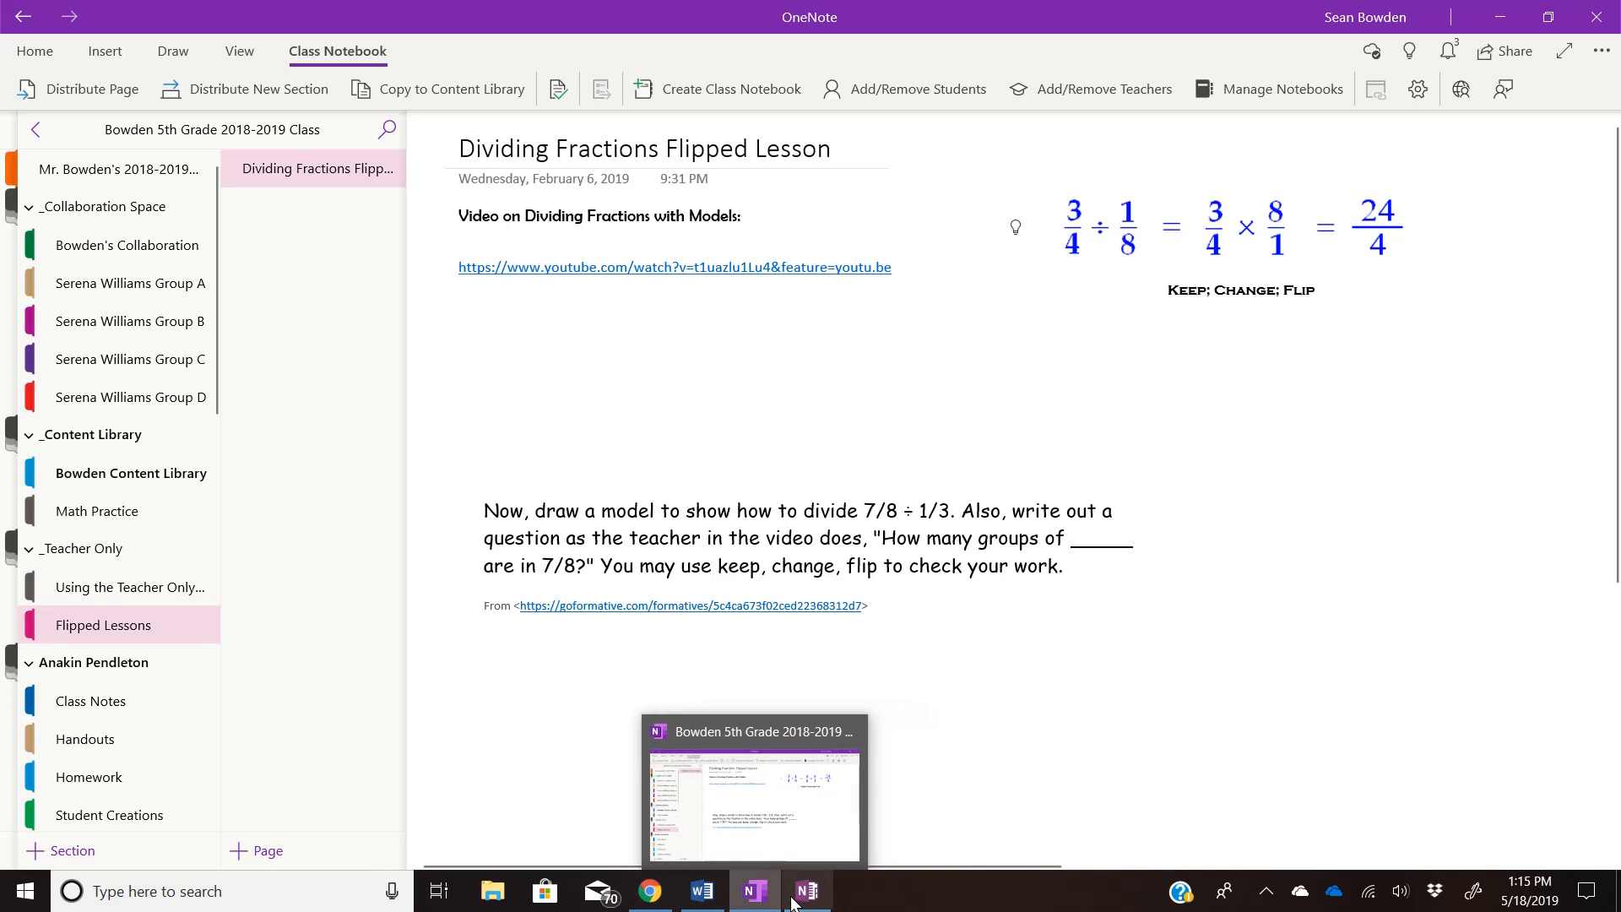
pyautogui.click(803, 900)
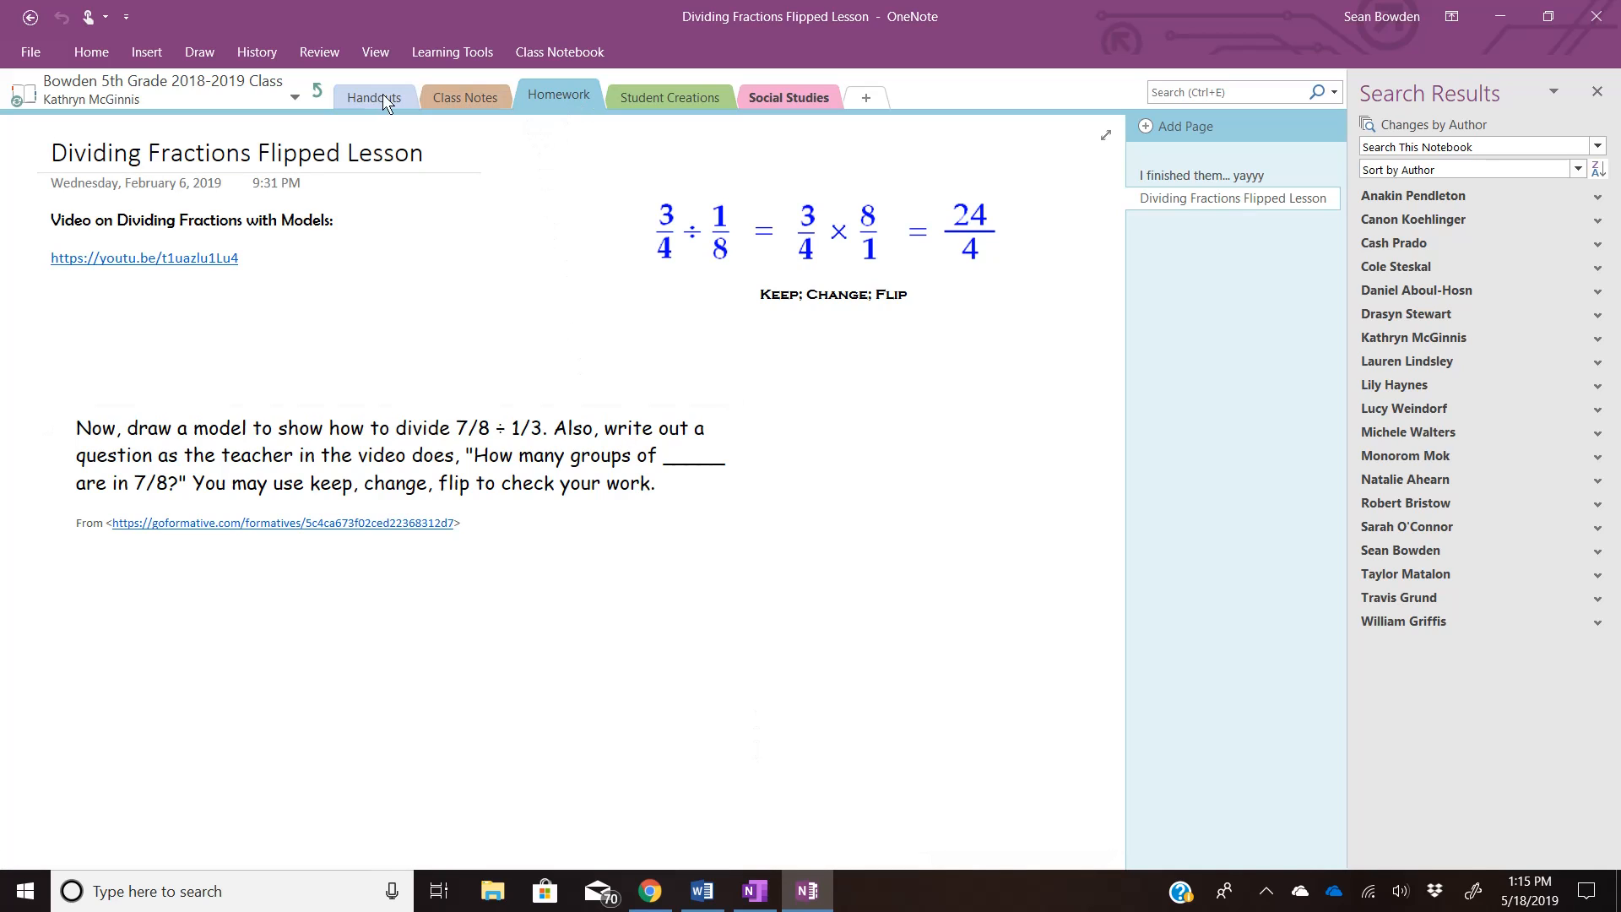
# Open the Dividing Fractions page in the Teacher Only Flipped Lessons section and display its page distribution options
pyautogui.click(314, 94)
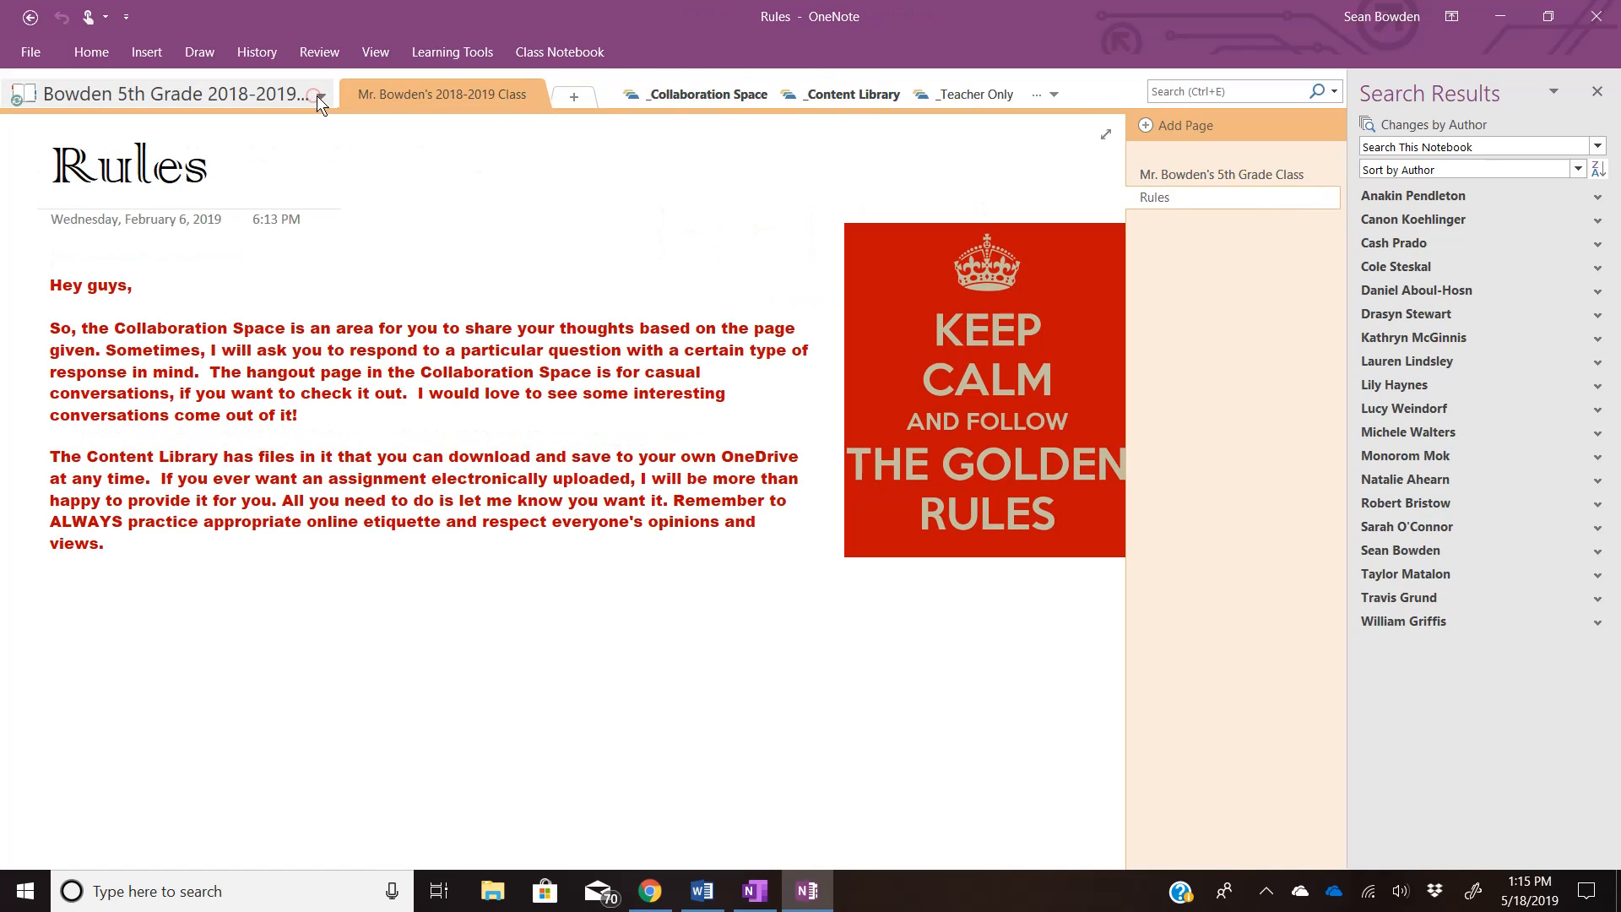
pyautogui.click(966, 87)
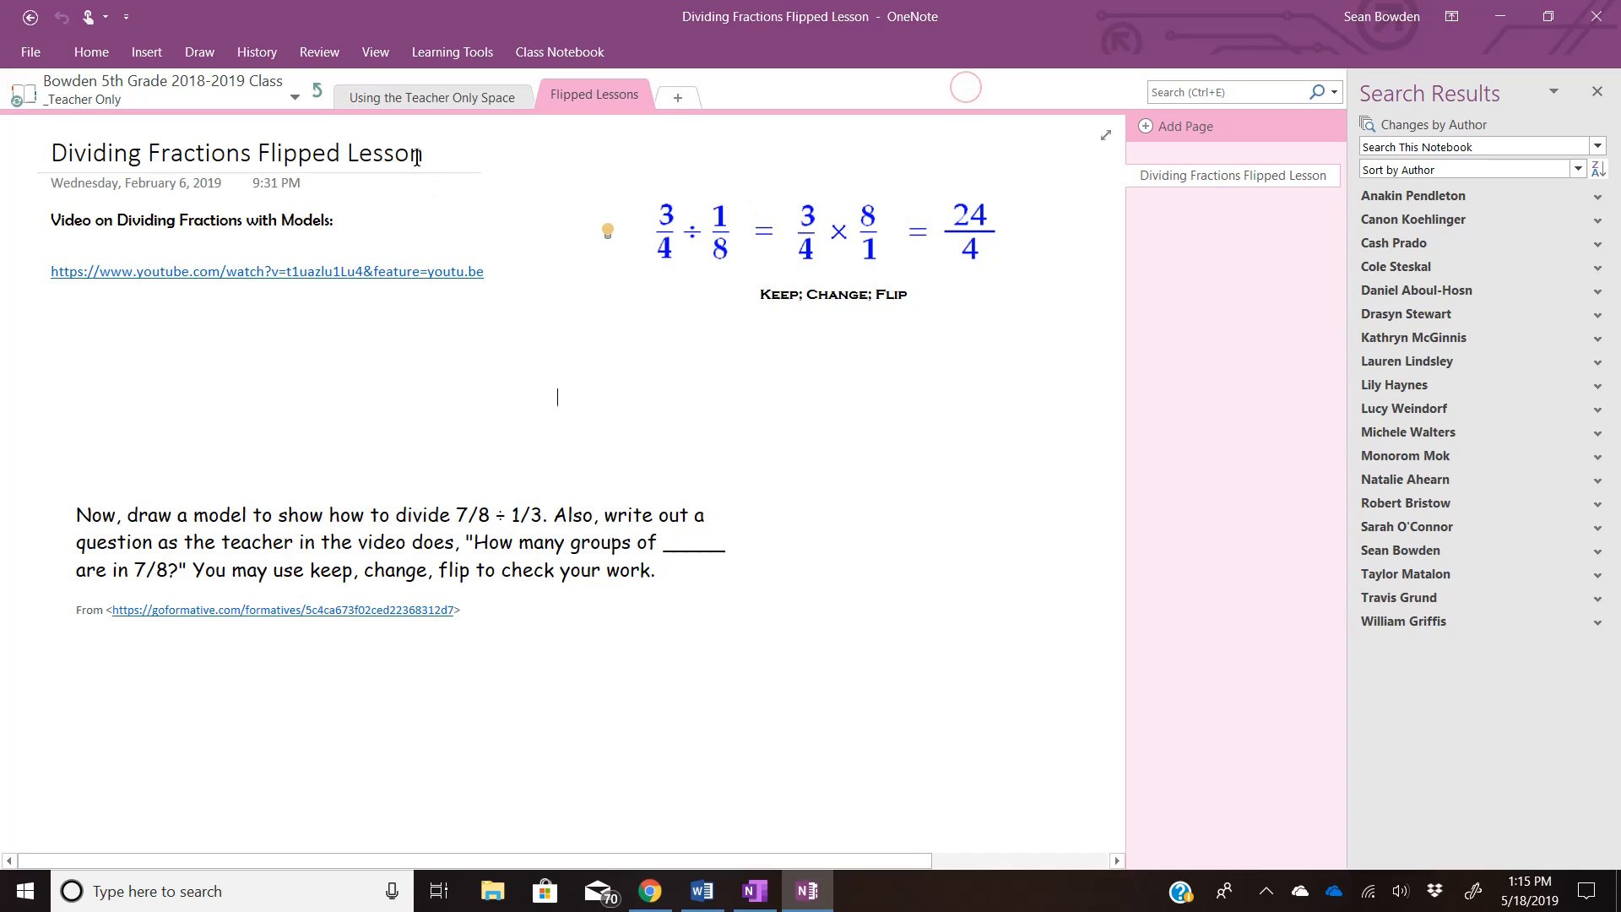
pyautogui.click(1207, 172)
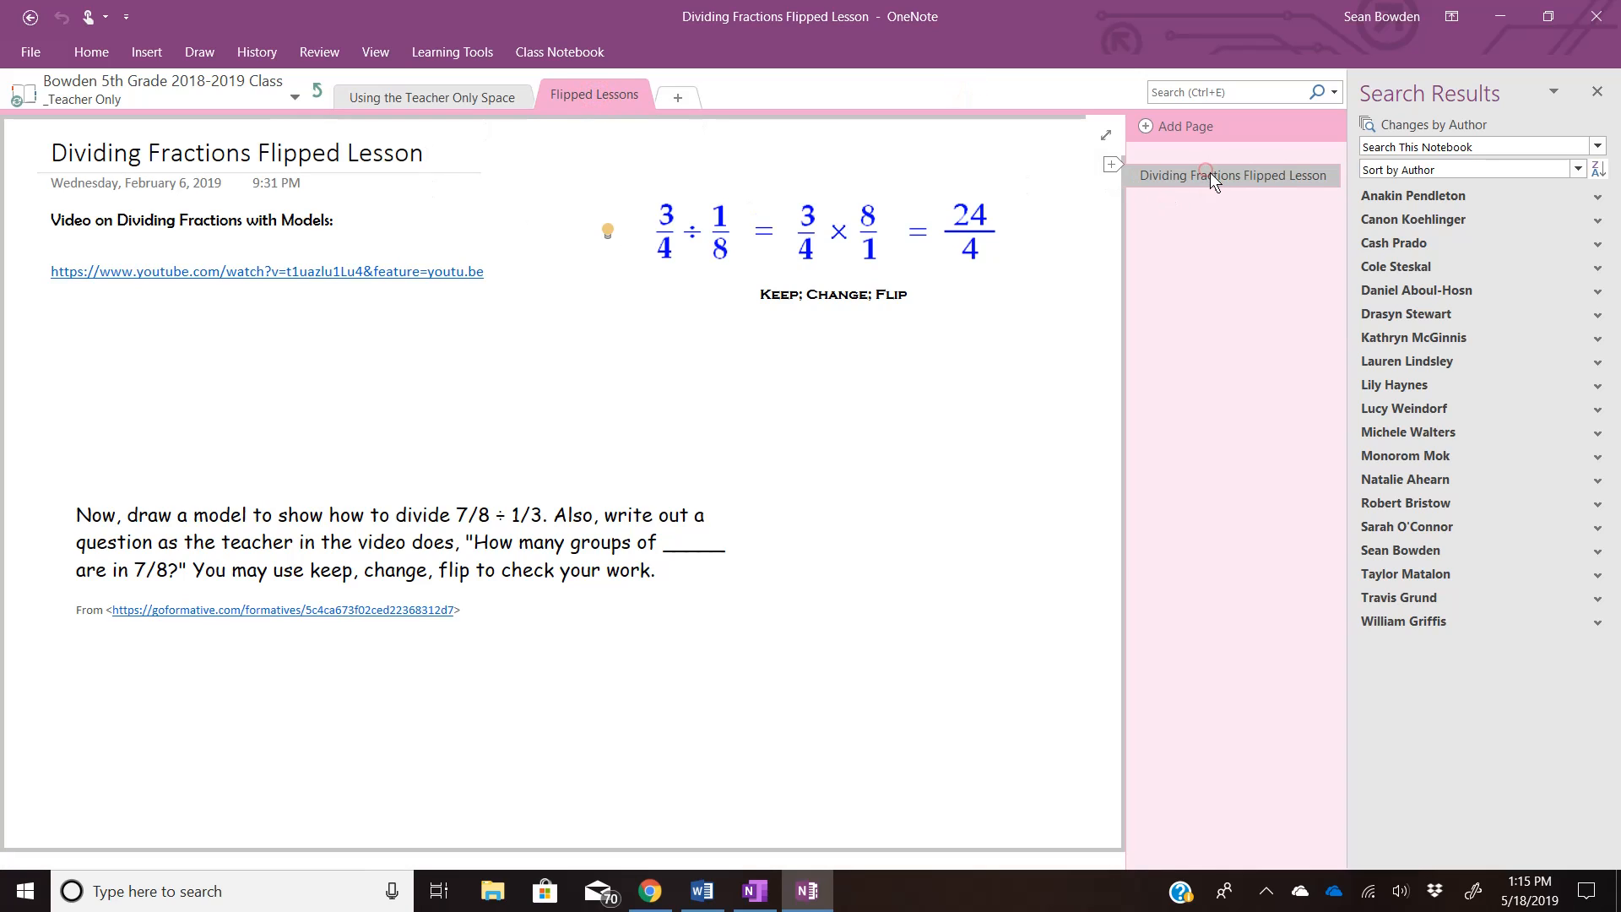
pyautogui.click(586, 48)
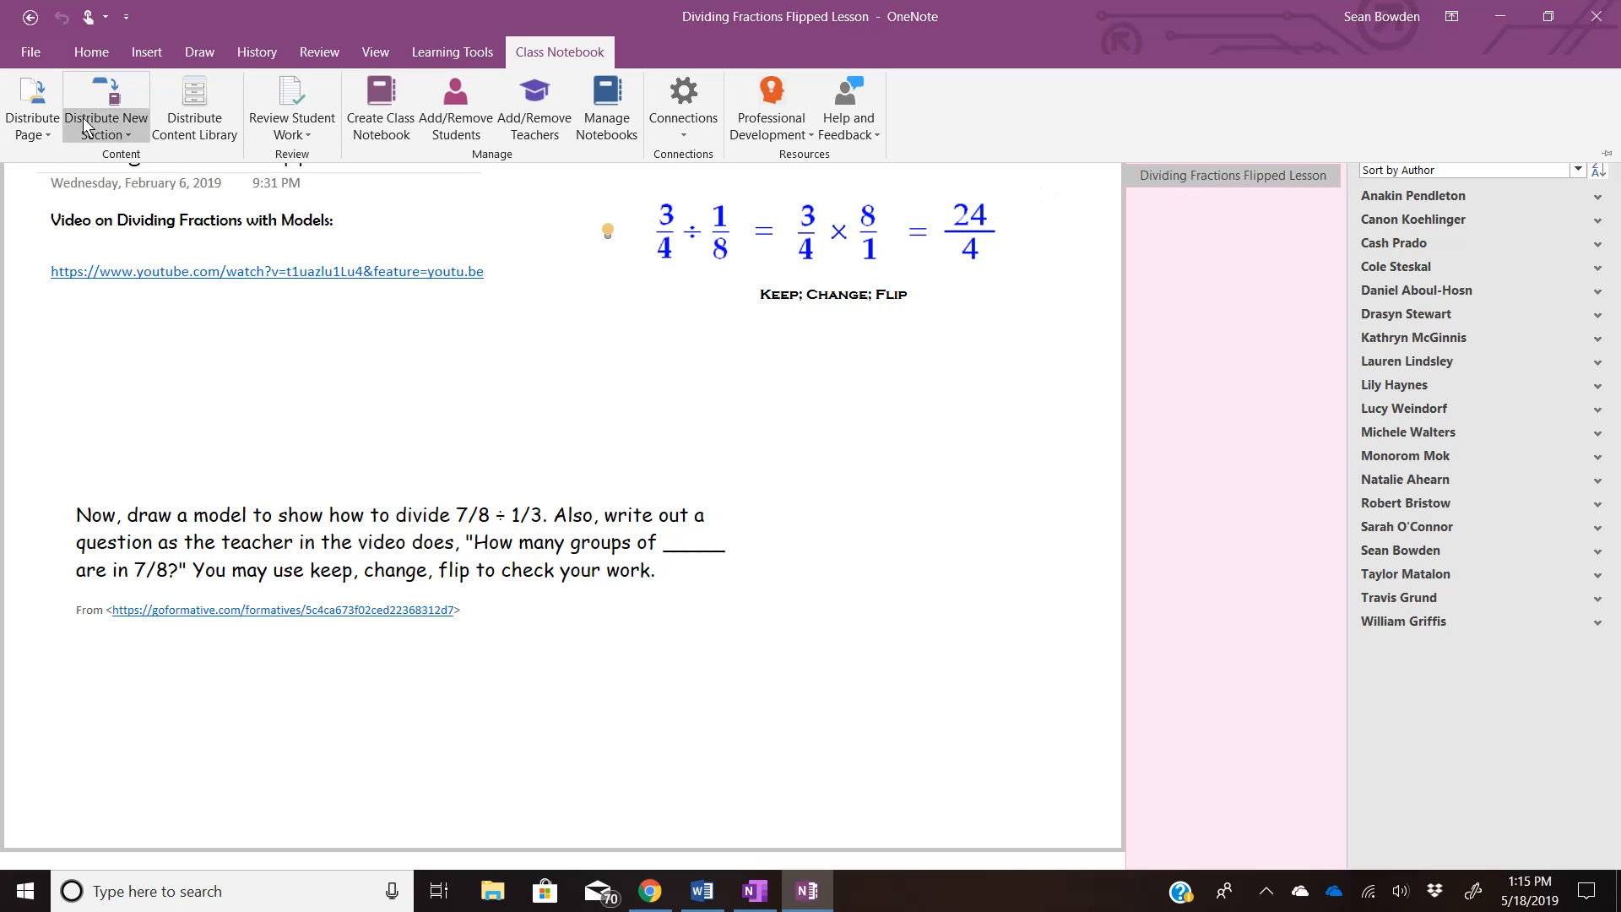
pyautogui.click(26, 103)
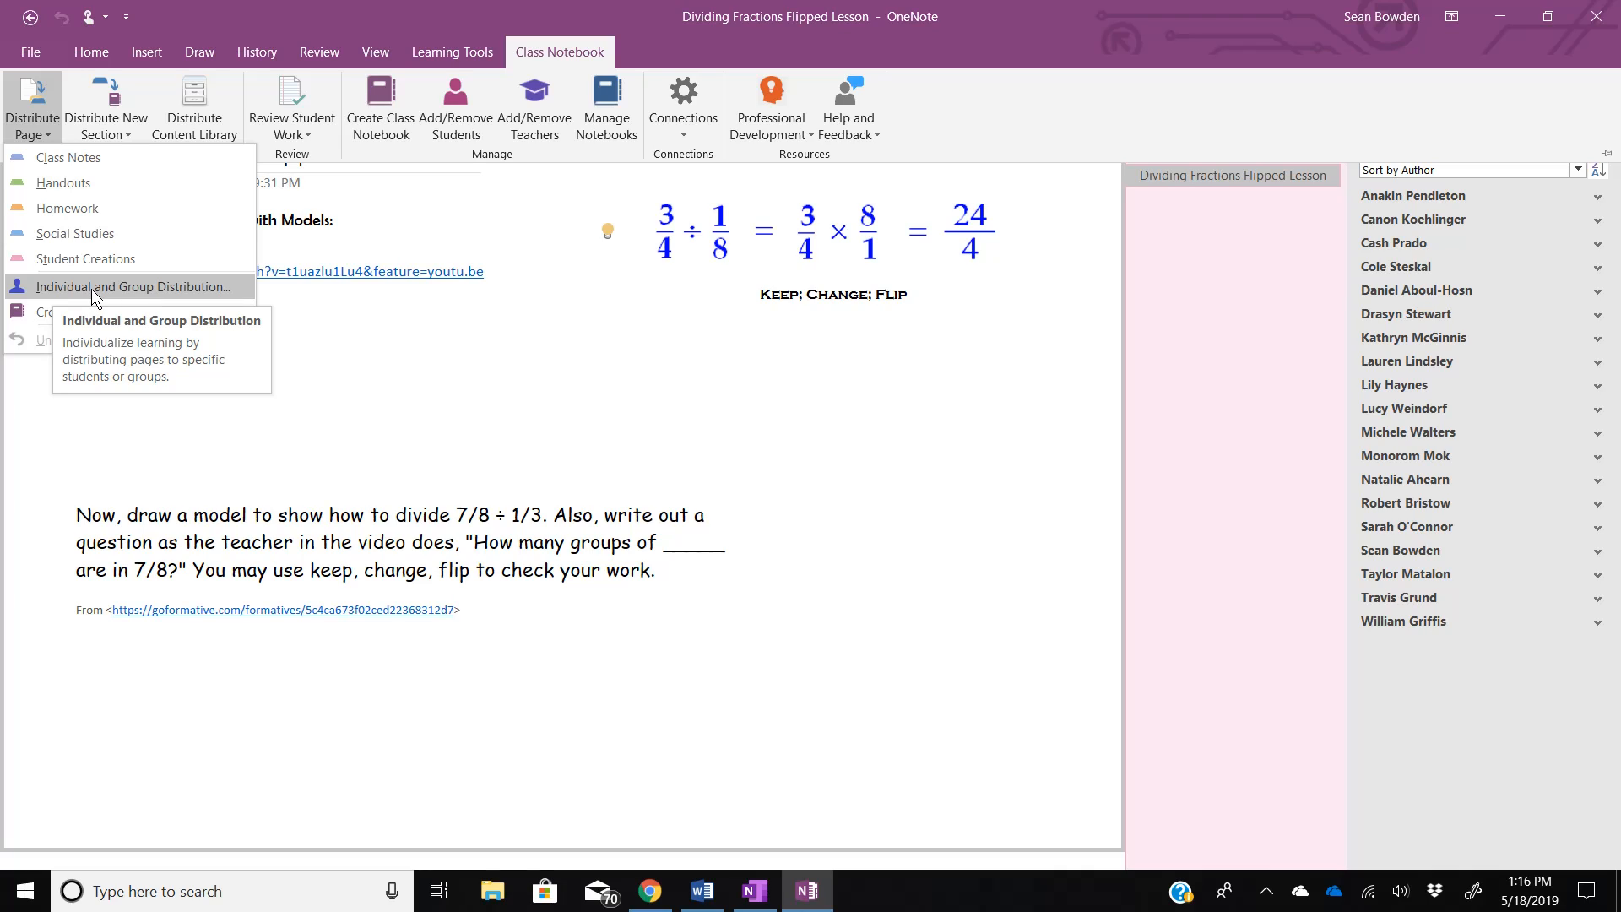
# Switch to OneNote for Windows 10 and bring up Distribute Page for the Dividing Fractions Flipped Lesson page
pyautogui.click(751, 889)
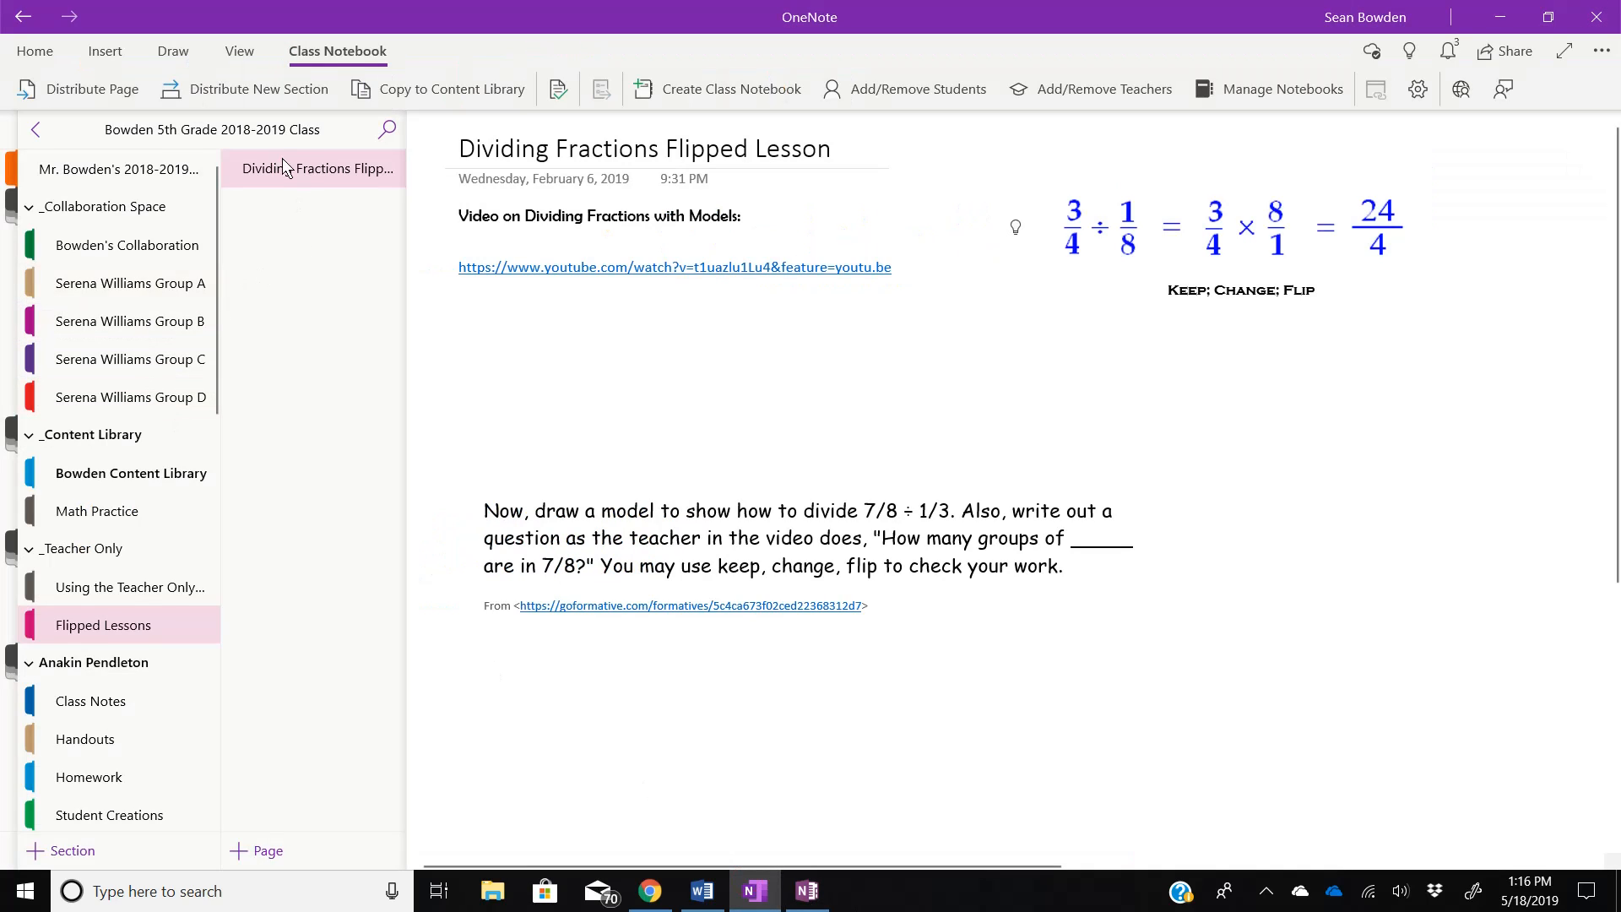
pyautogui.click(302, 171)
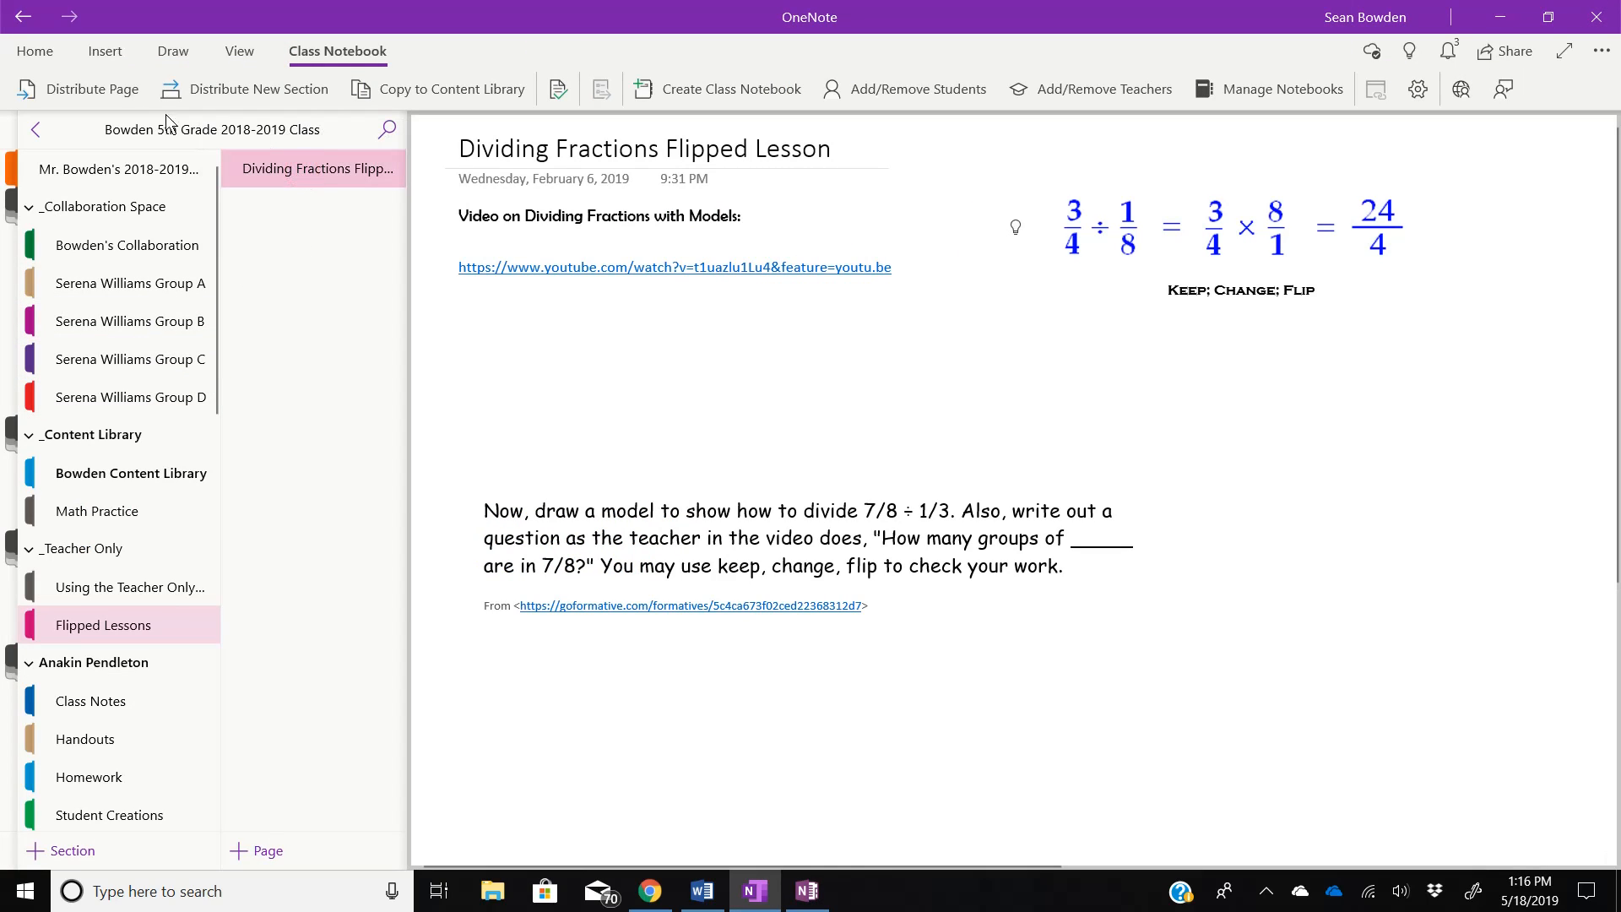
pyautogui.click(74, 89)
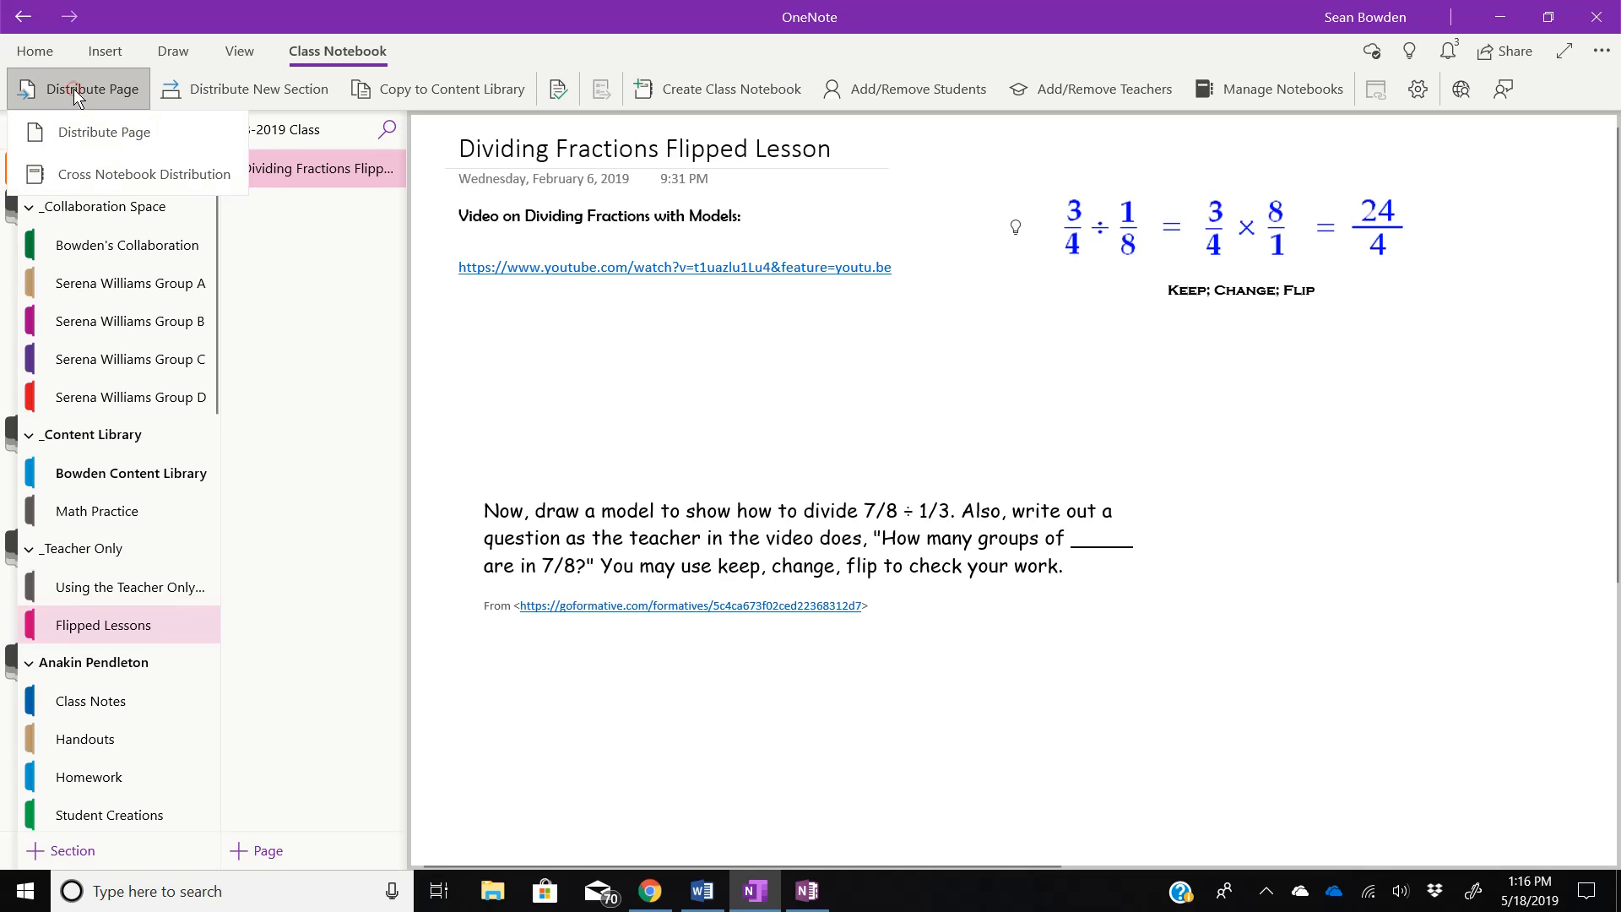
pyautogui.click(99, 142)
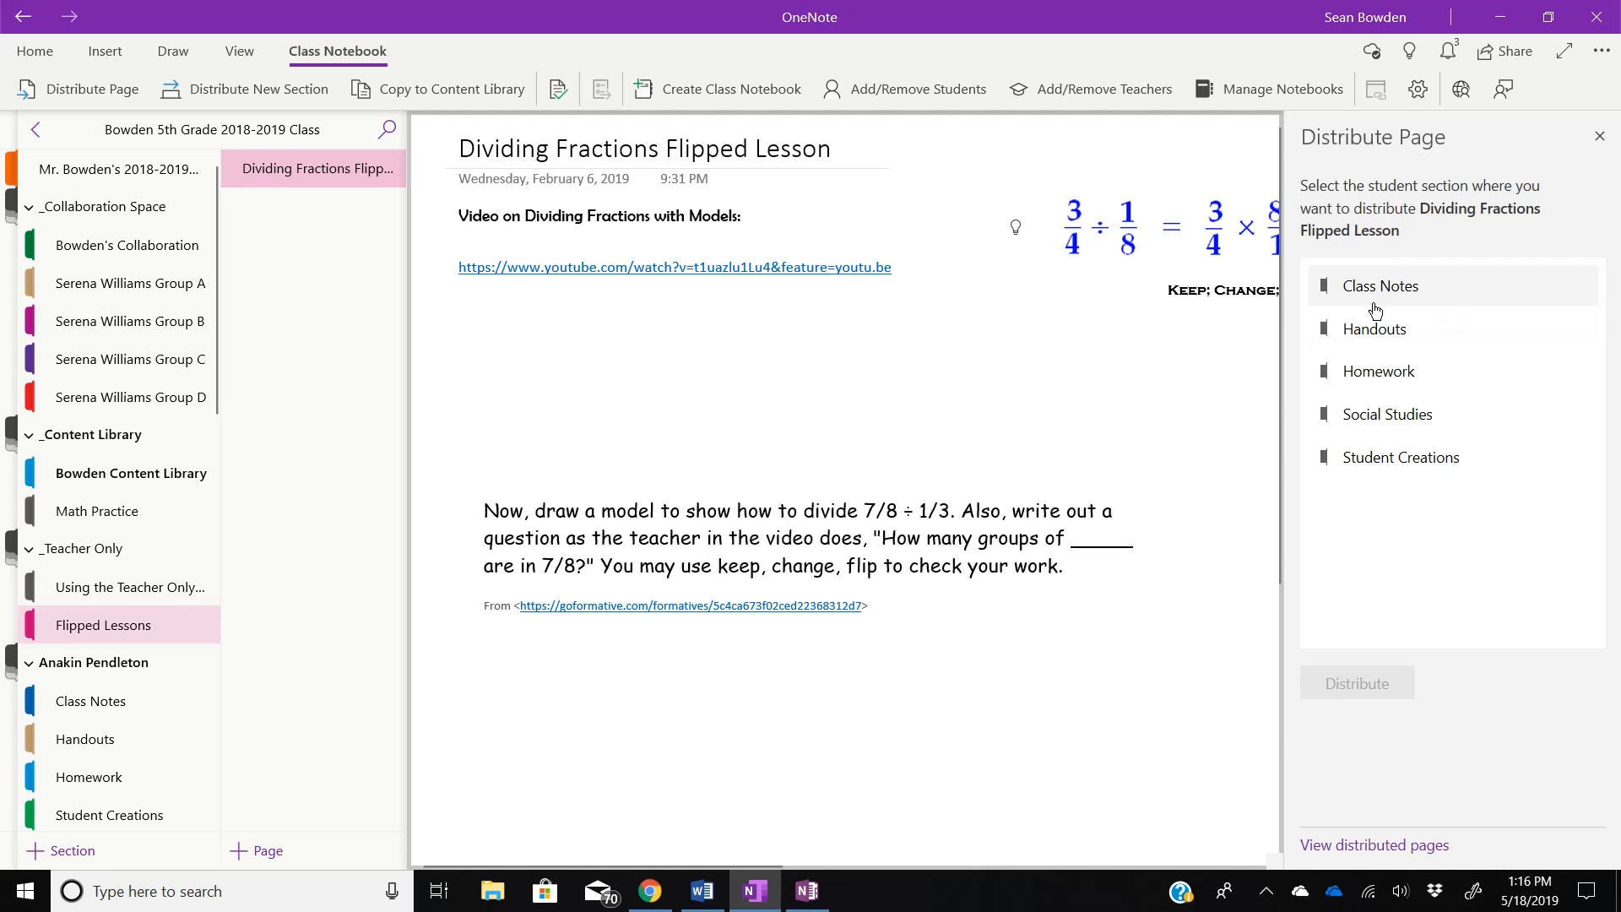
# Try Homework, Handouts and Class Notes as the student section for the page distribution, ending on Homework without distributing
pyautogui.click(1378, 369)
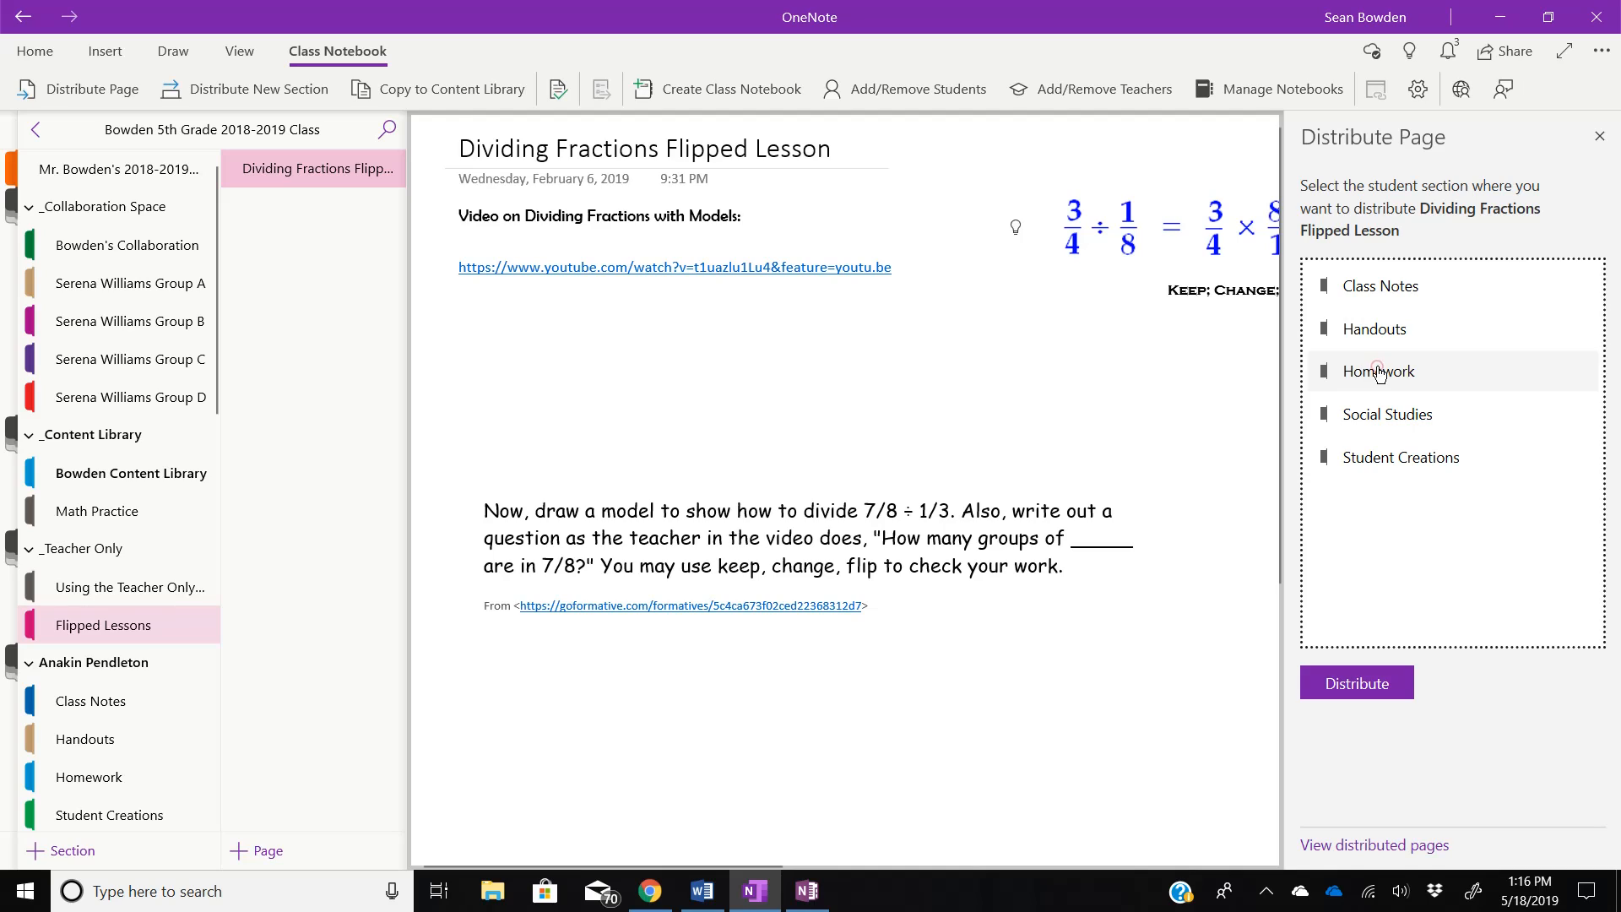
pyautogui.click(1372, 331)
pyautogui.click(1377, 291)
pyautogui.click(1383, 322)
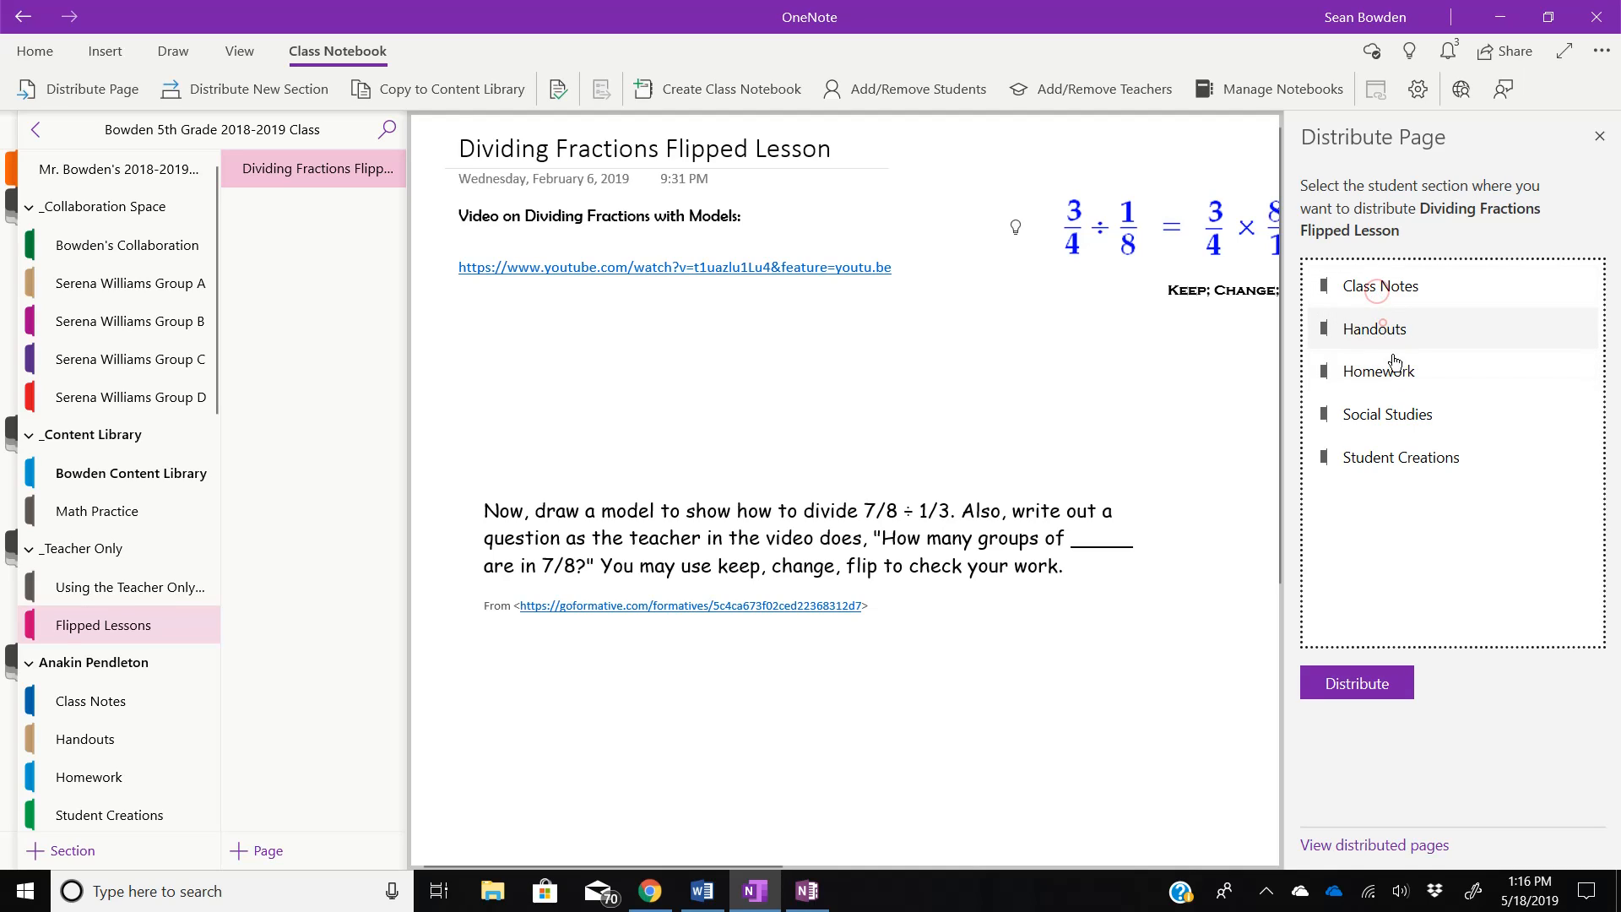
pyautogui.click(1393, 368)
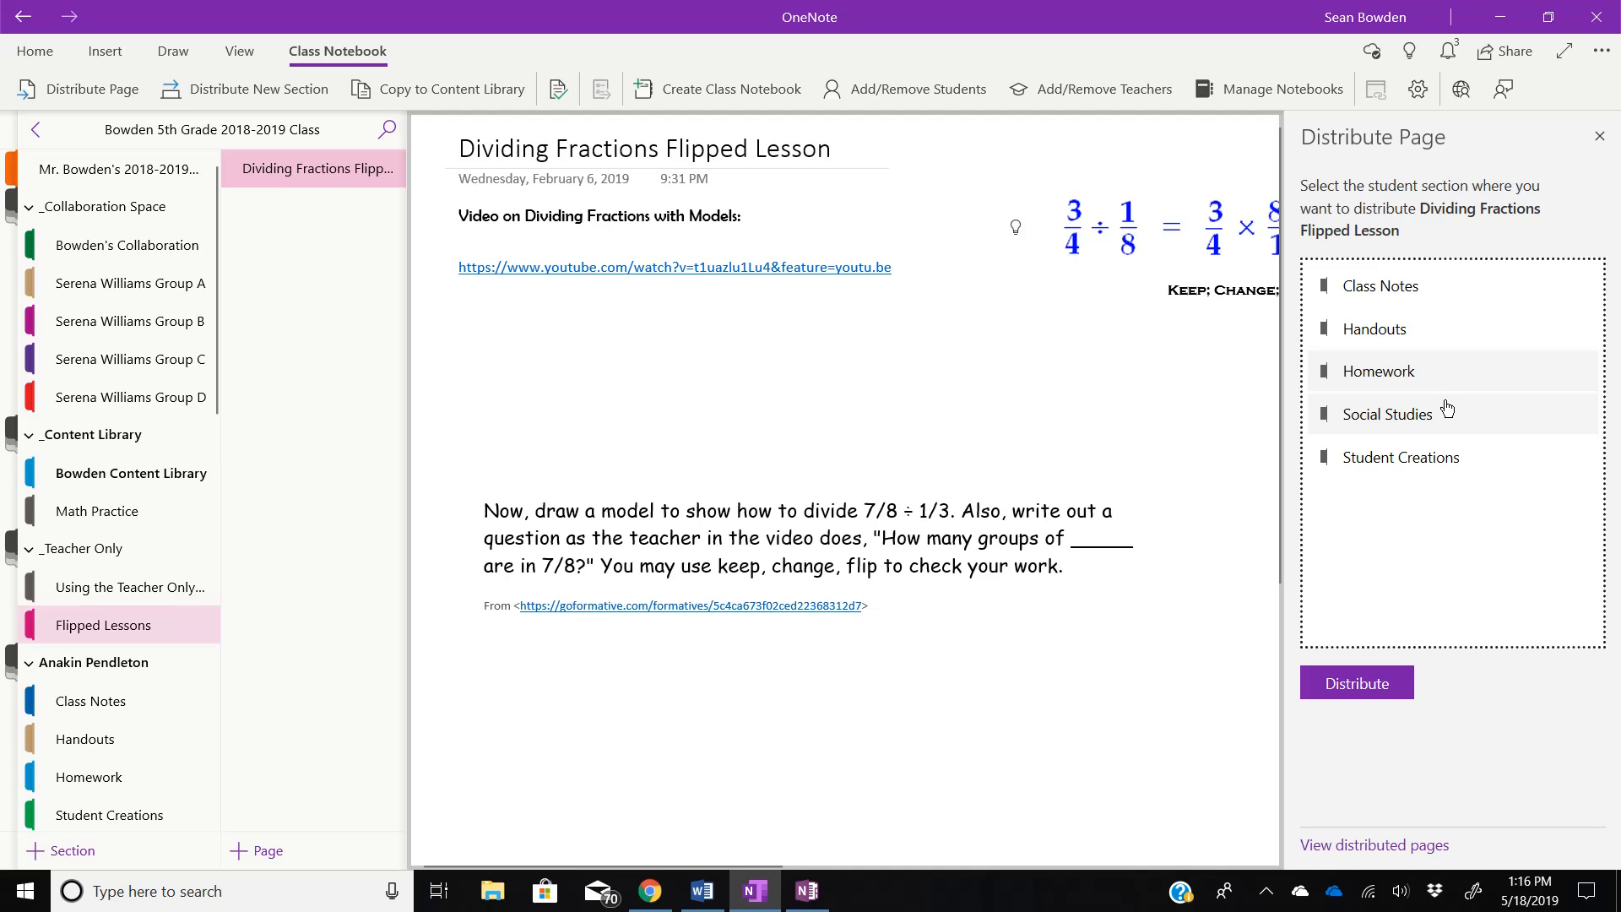
pyautogui.click(1434, 383)
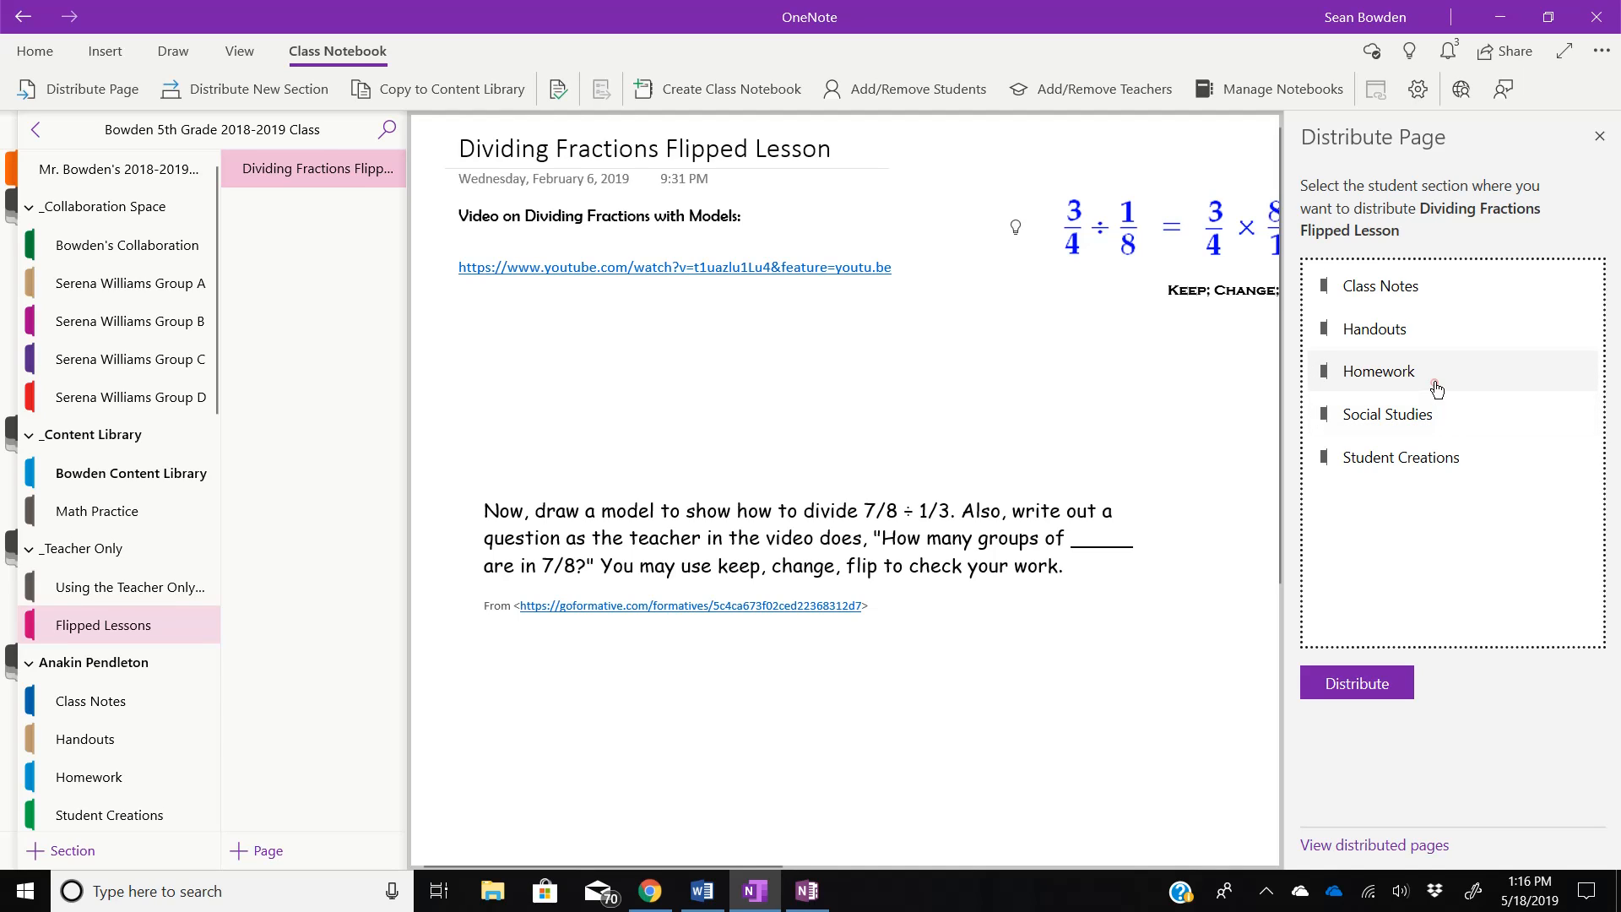
# Switch through the OneNote desktop application to OneNote Online in Chrome and display its page distribution options
pyautogui.click(812, 903)
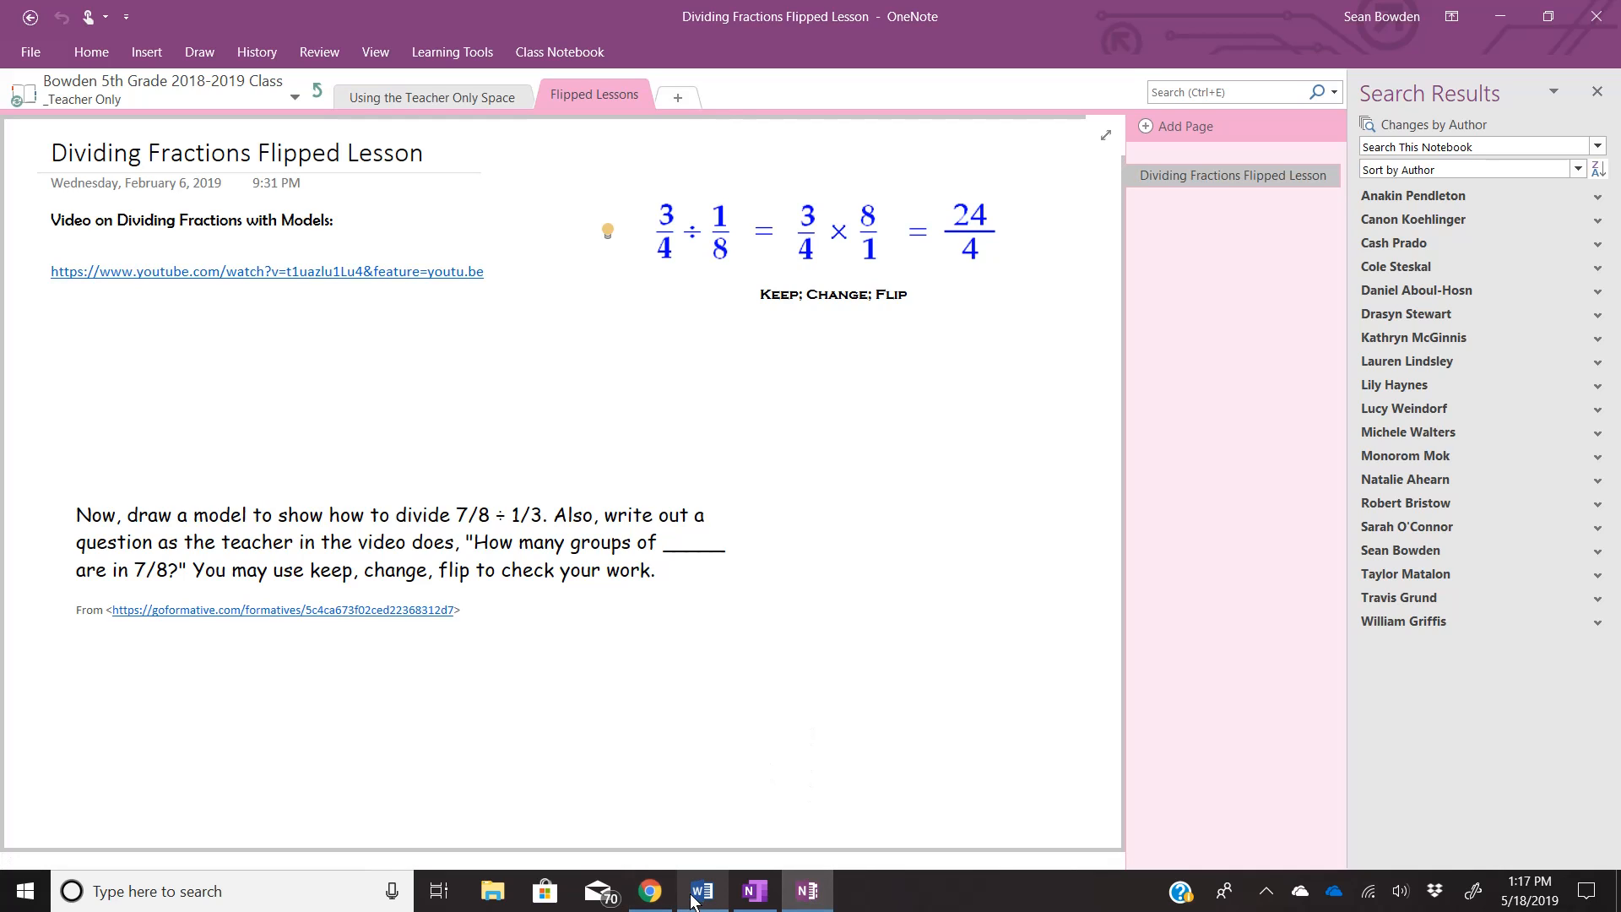
pyautogui.click(655, 906)
pyautogui.click(37, 256)
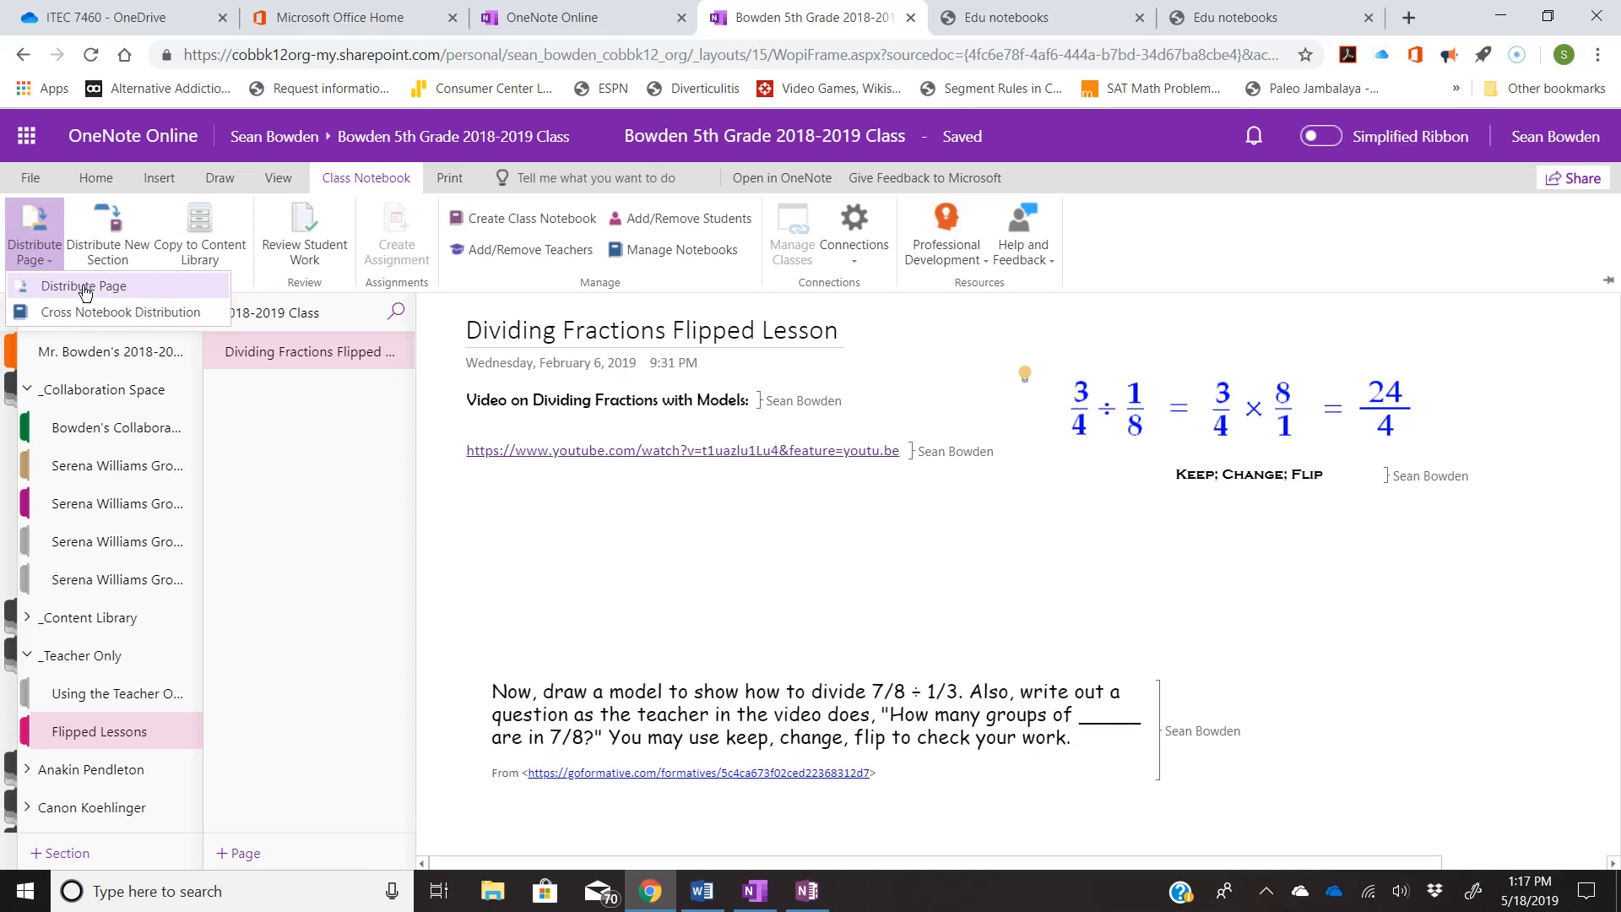
# In the OneNote desktop application, add a new section to the Teacher Only group and title its page "Science Project"
pyautogui.click(815, 891)
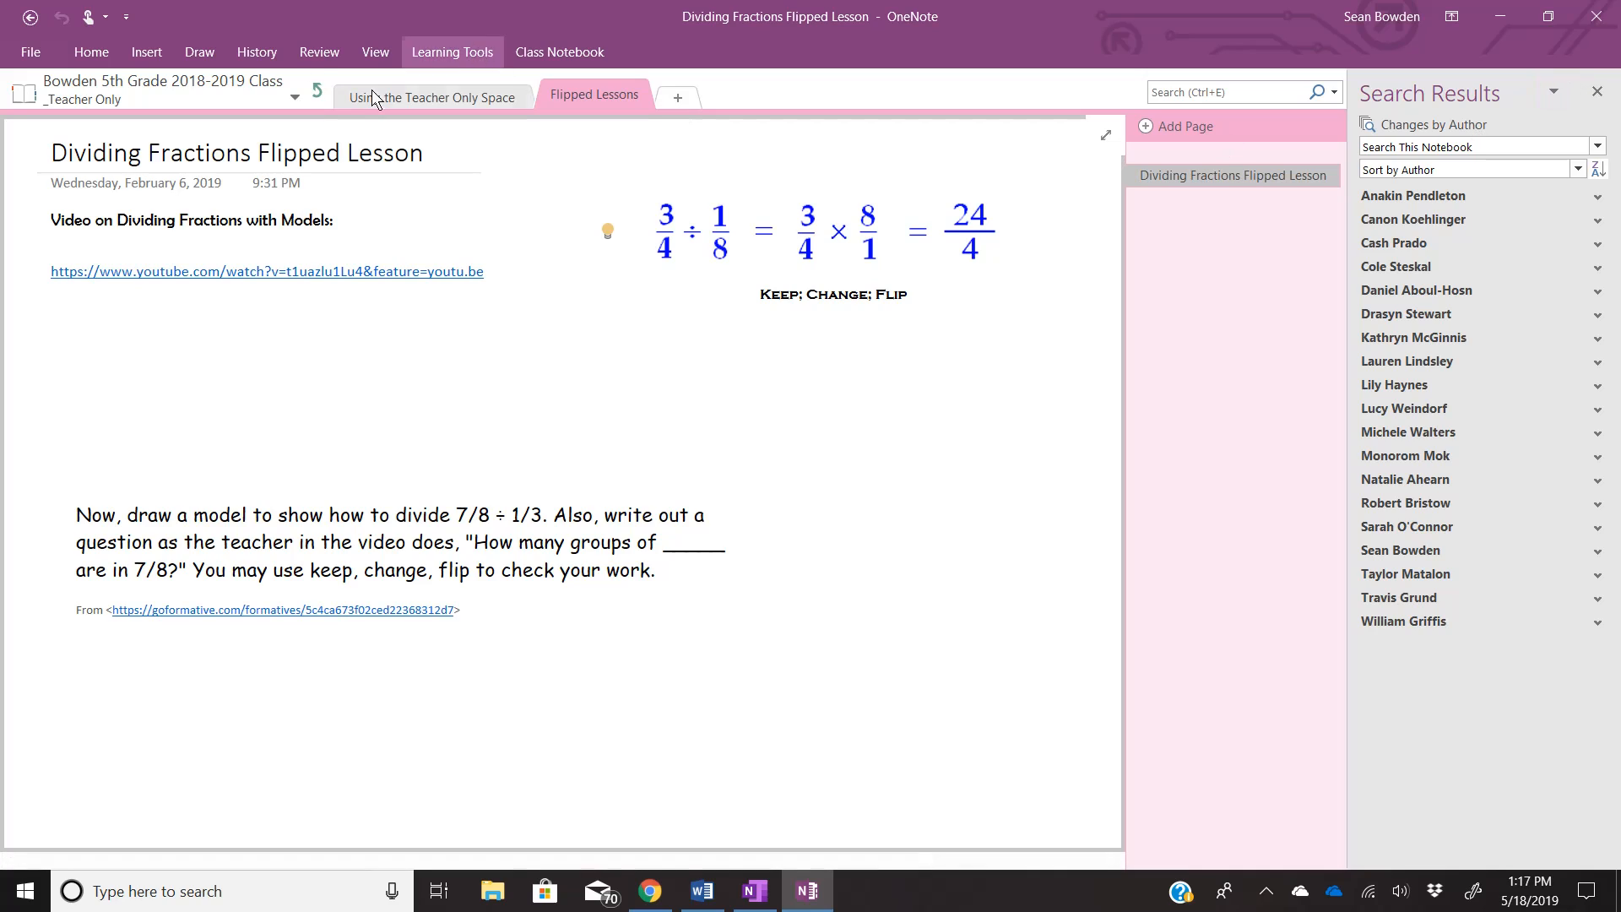
pyautogui.click(677, 99)
pyautogui.click(766, 188)
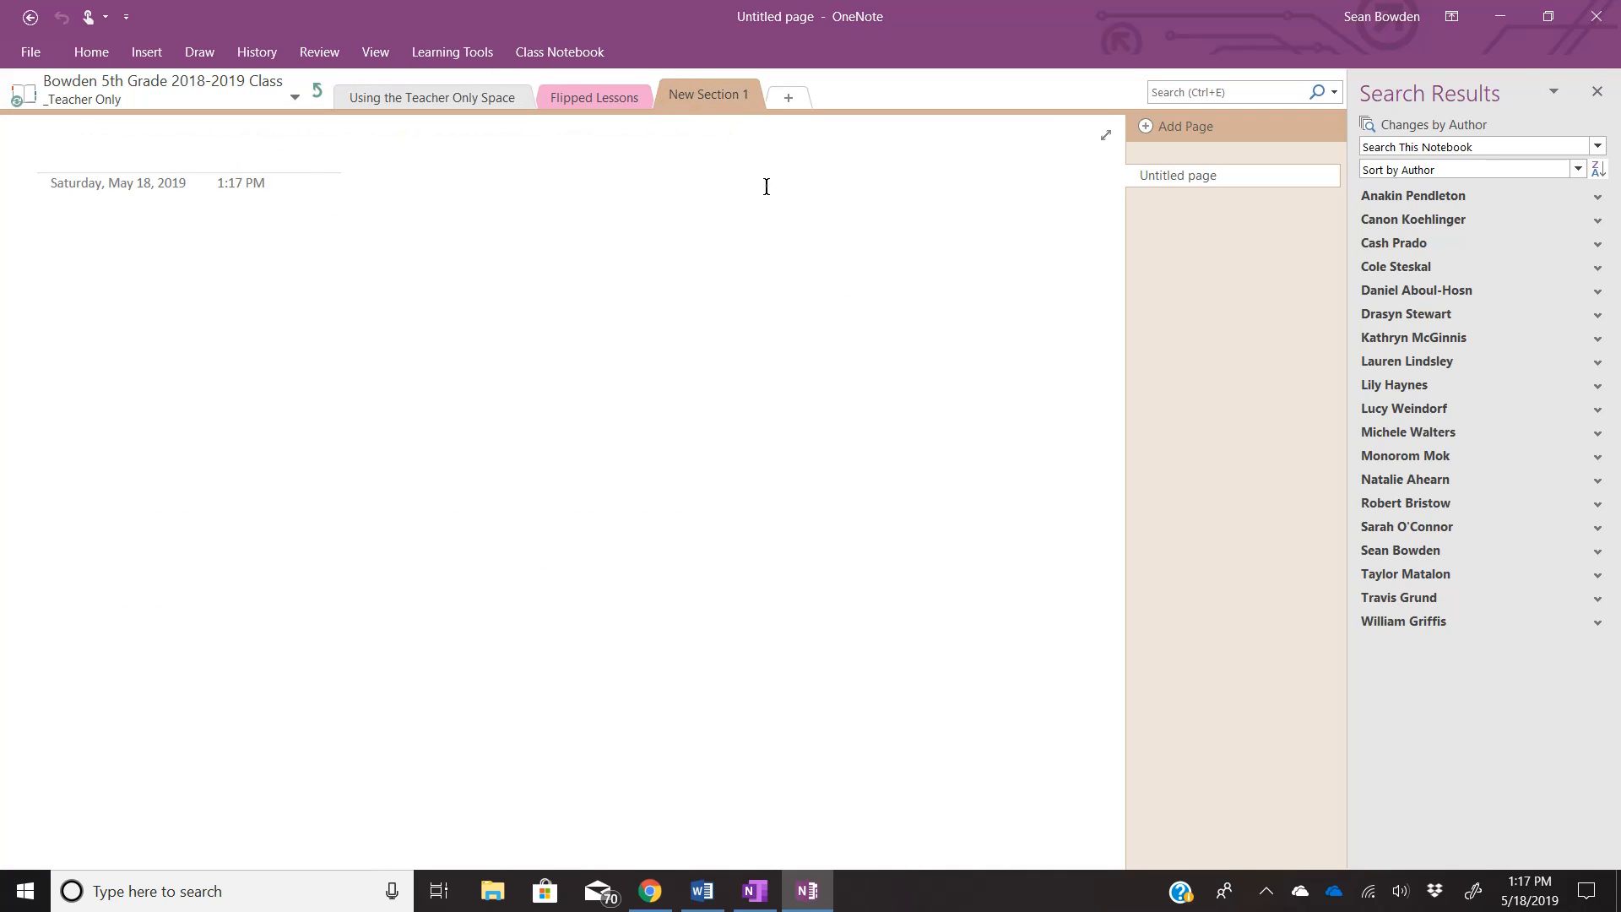
pyautogui.click(133, 144)
pyautogui.click(166, 148)
pyautogui.write('Science Project')
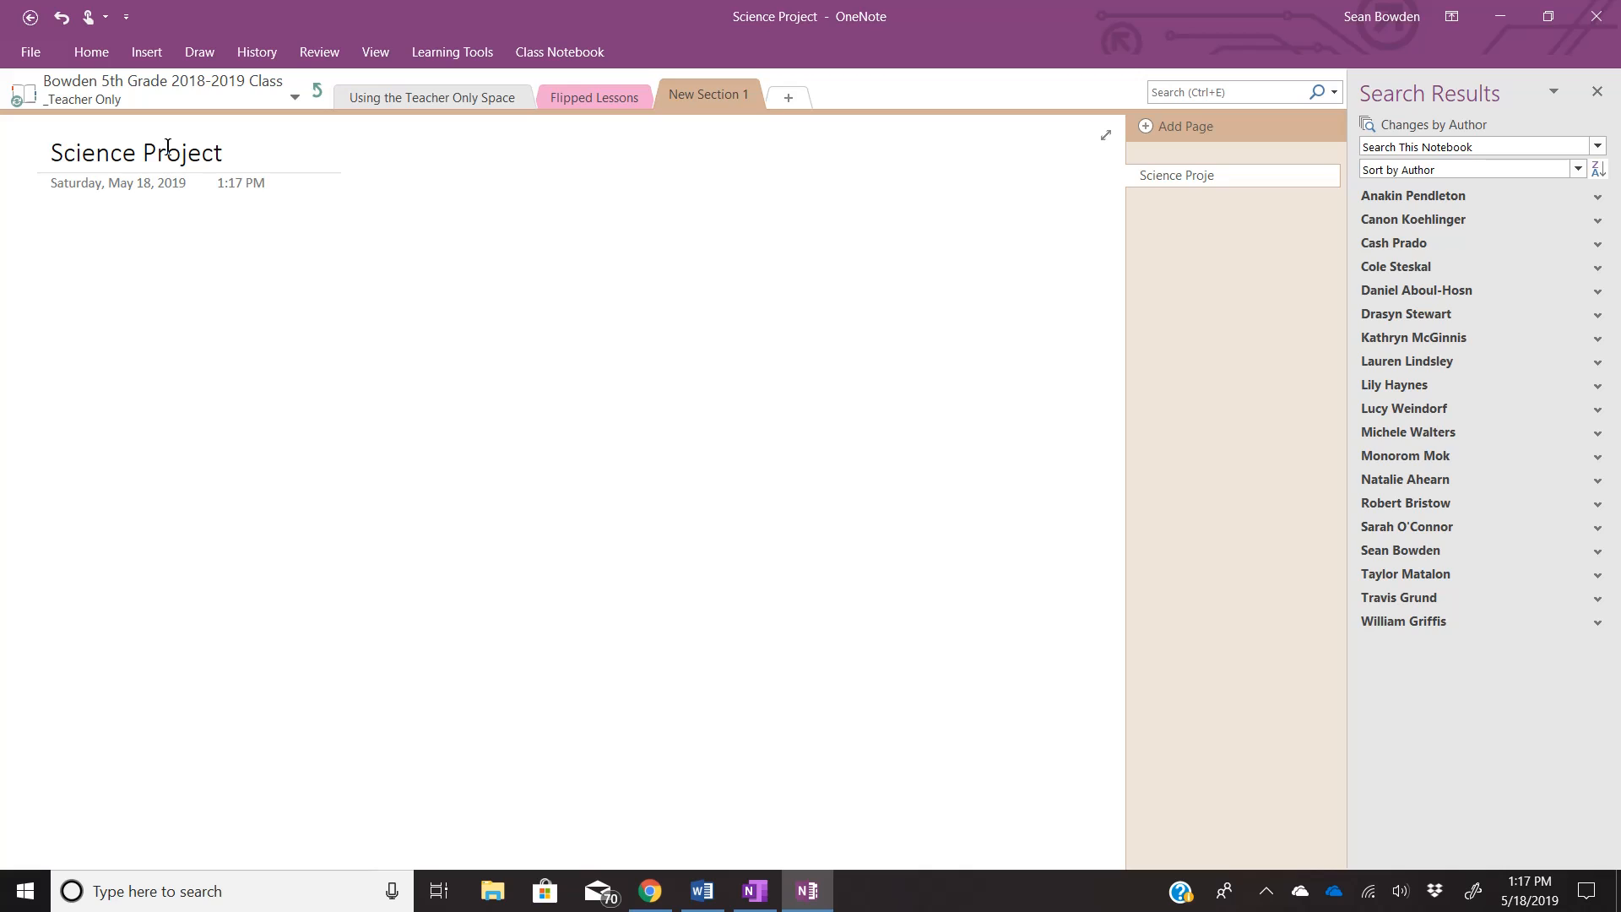
# Insert the Word document Salem from the Opinion folder as a file printout on the Science Project page
pyautogui.click(152, 186)
pyautogui.click(136, 227)
pyautogui.click(282, 235)
pyautogui.click(76, 226)
pyautogui.click(41, 218)
pyautogui.click(149, 43)
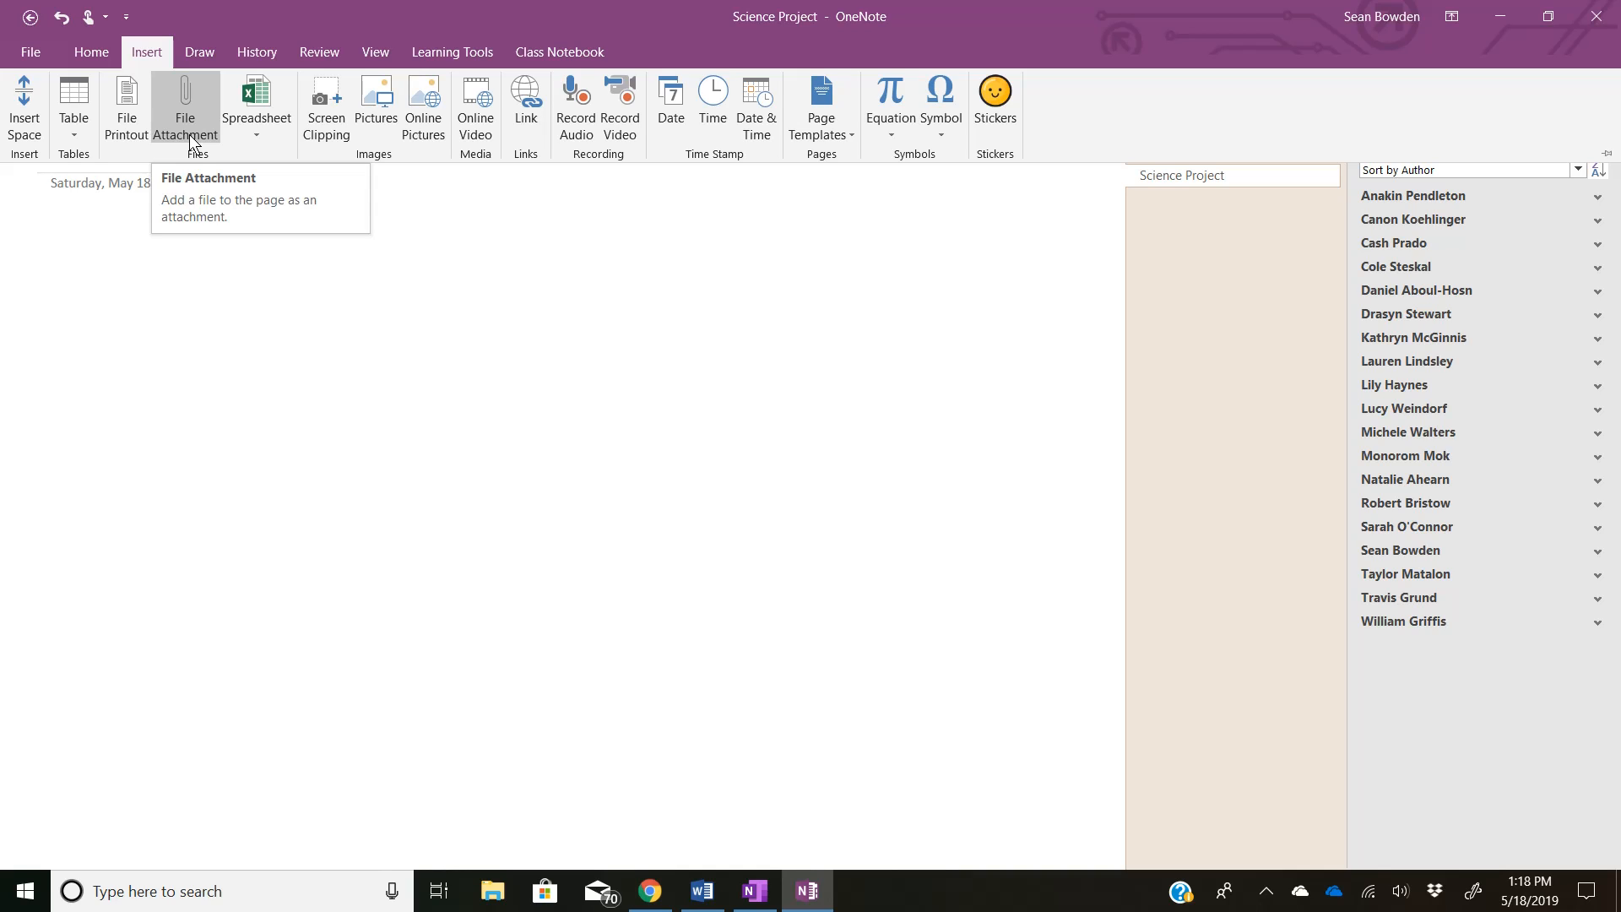
pyautogui.click(128, 103)
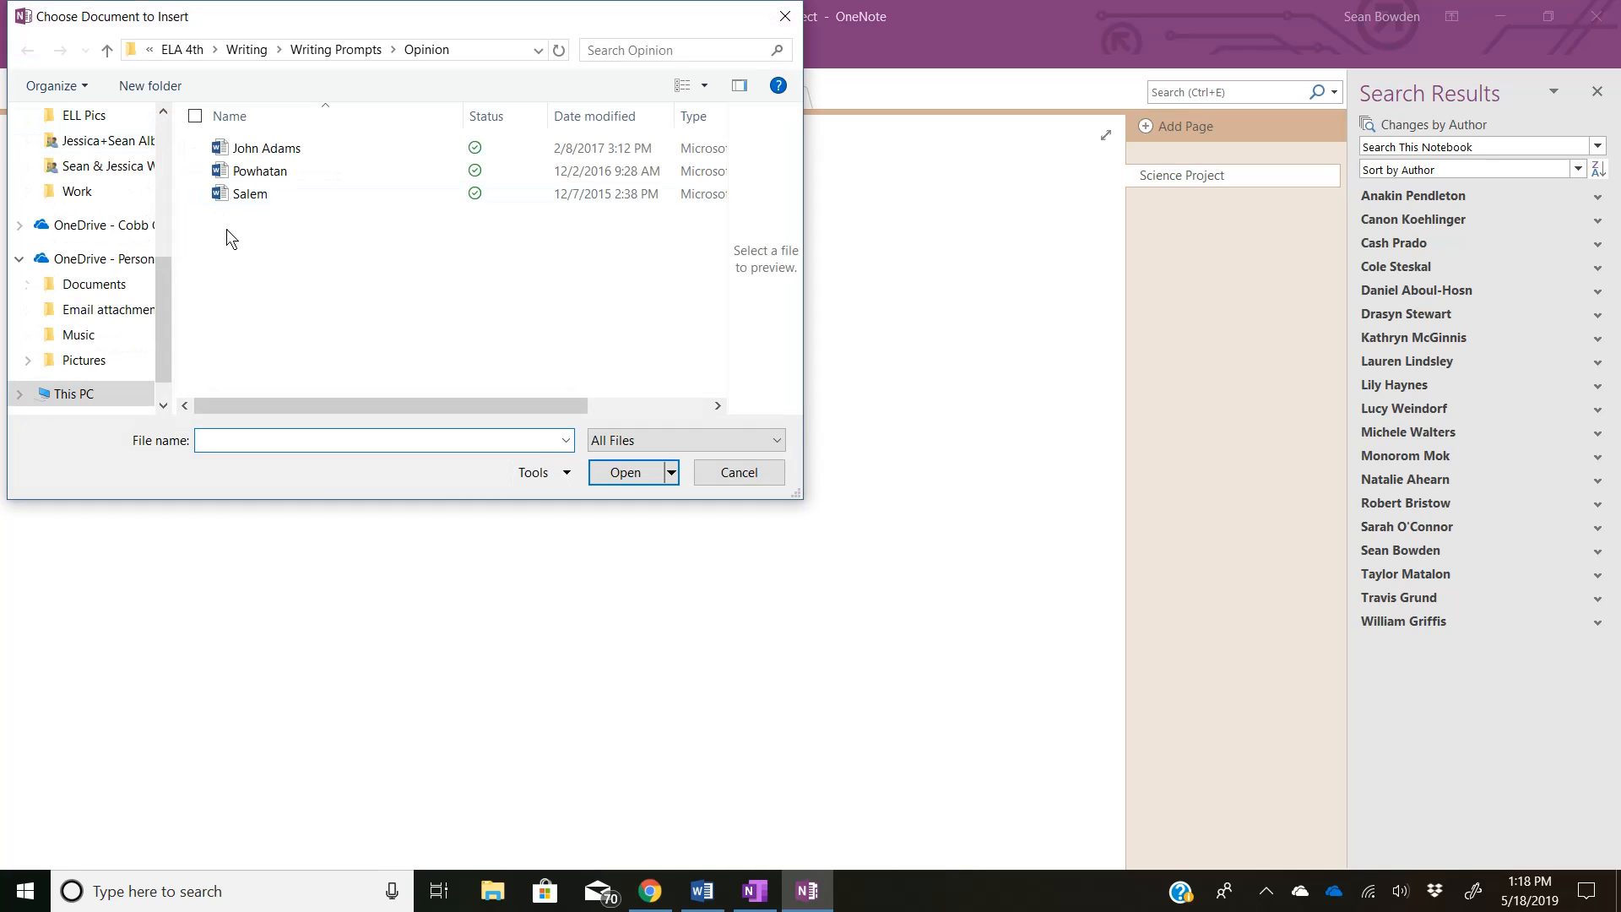
pyautogui.moveTo(159, 265); pyautogui.dragTo(158, 307)
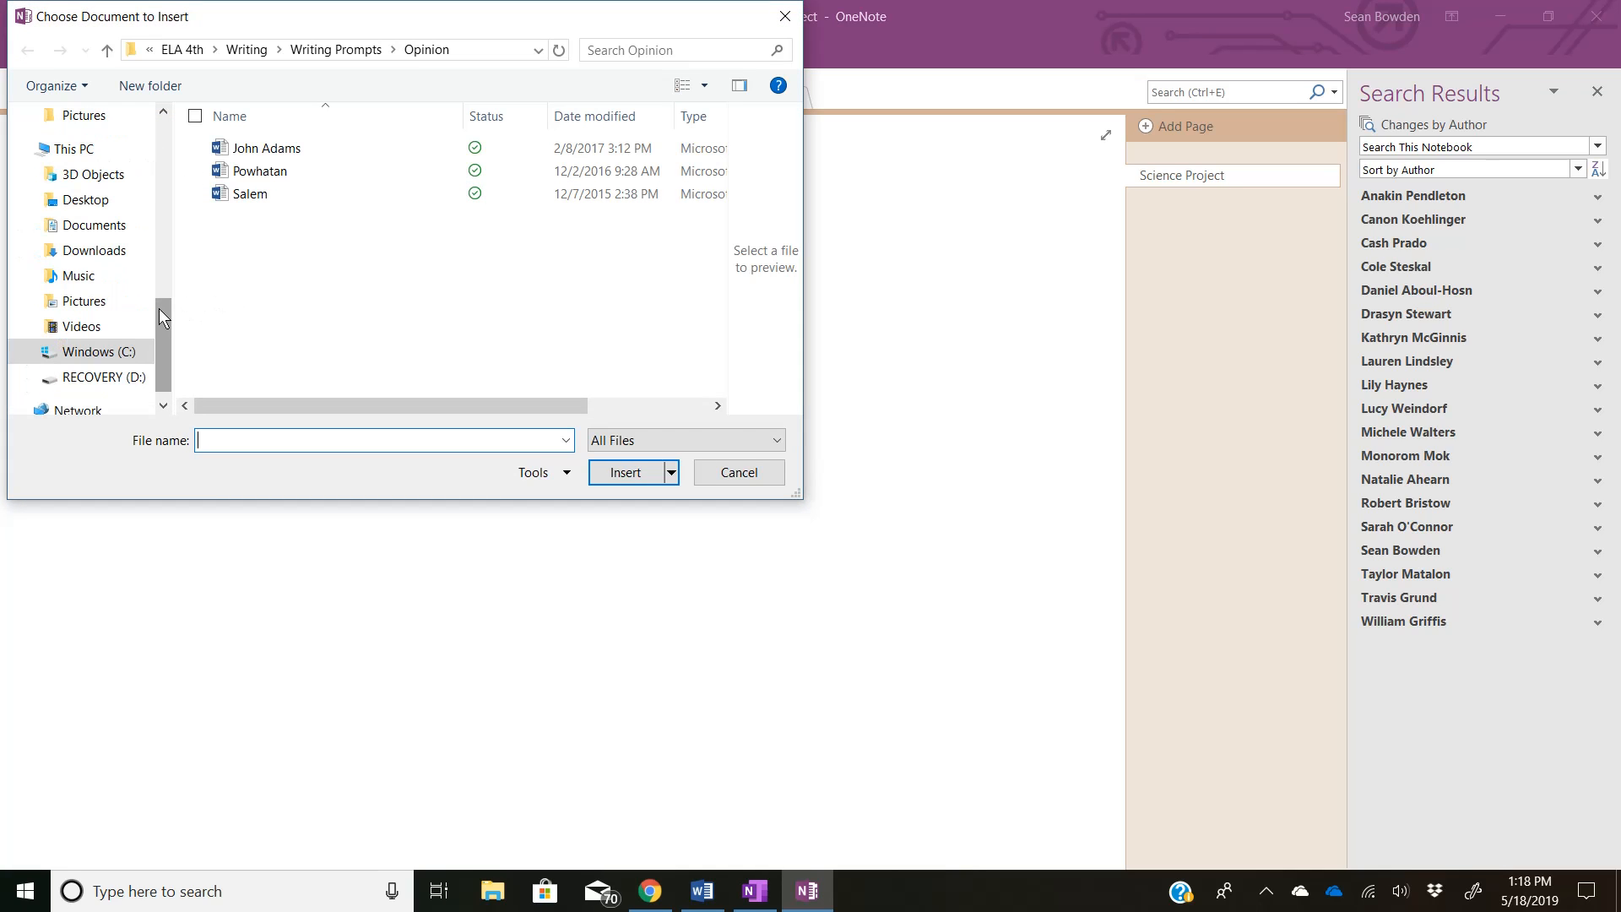
pyautogui.doubleClick(254, 194)
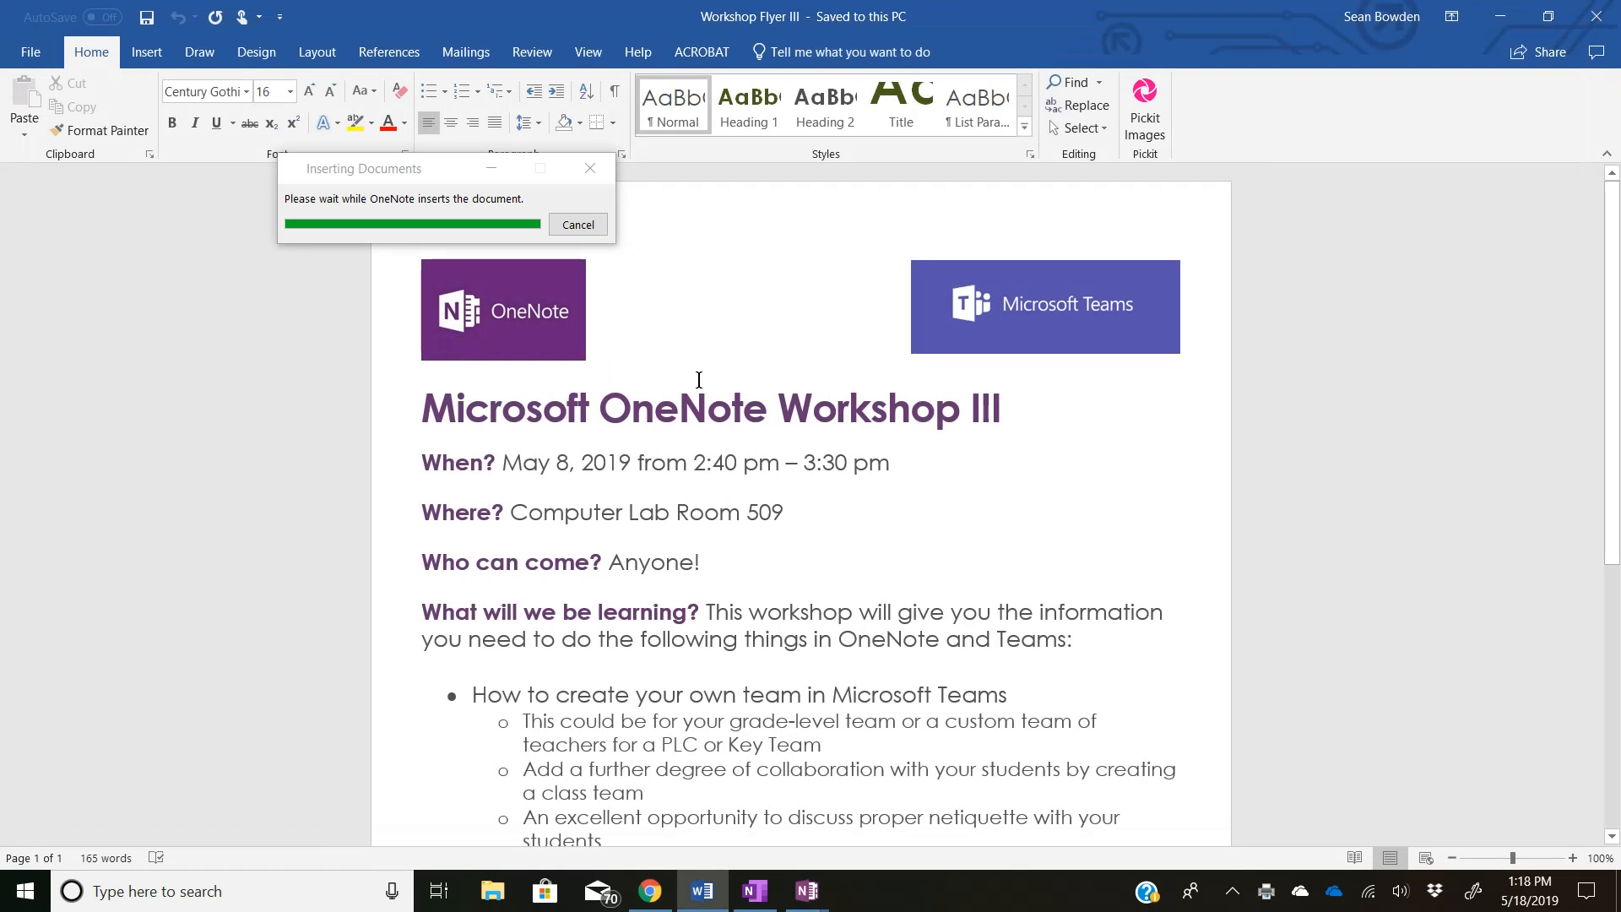
pyautogui.click(814, 893)
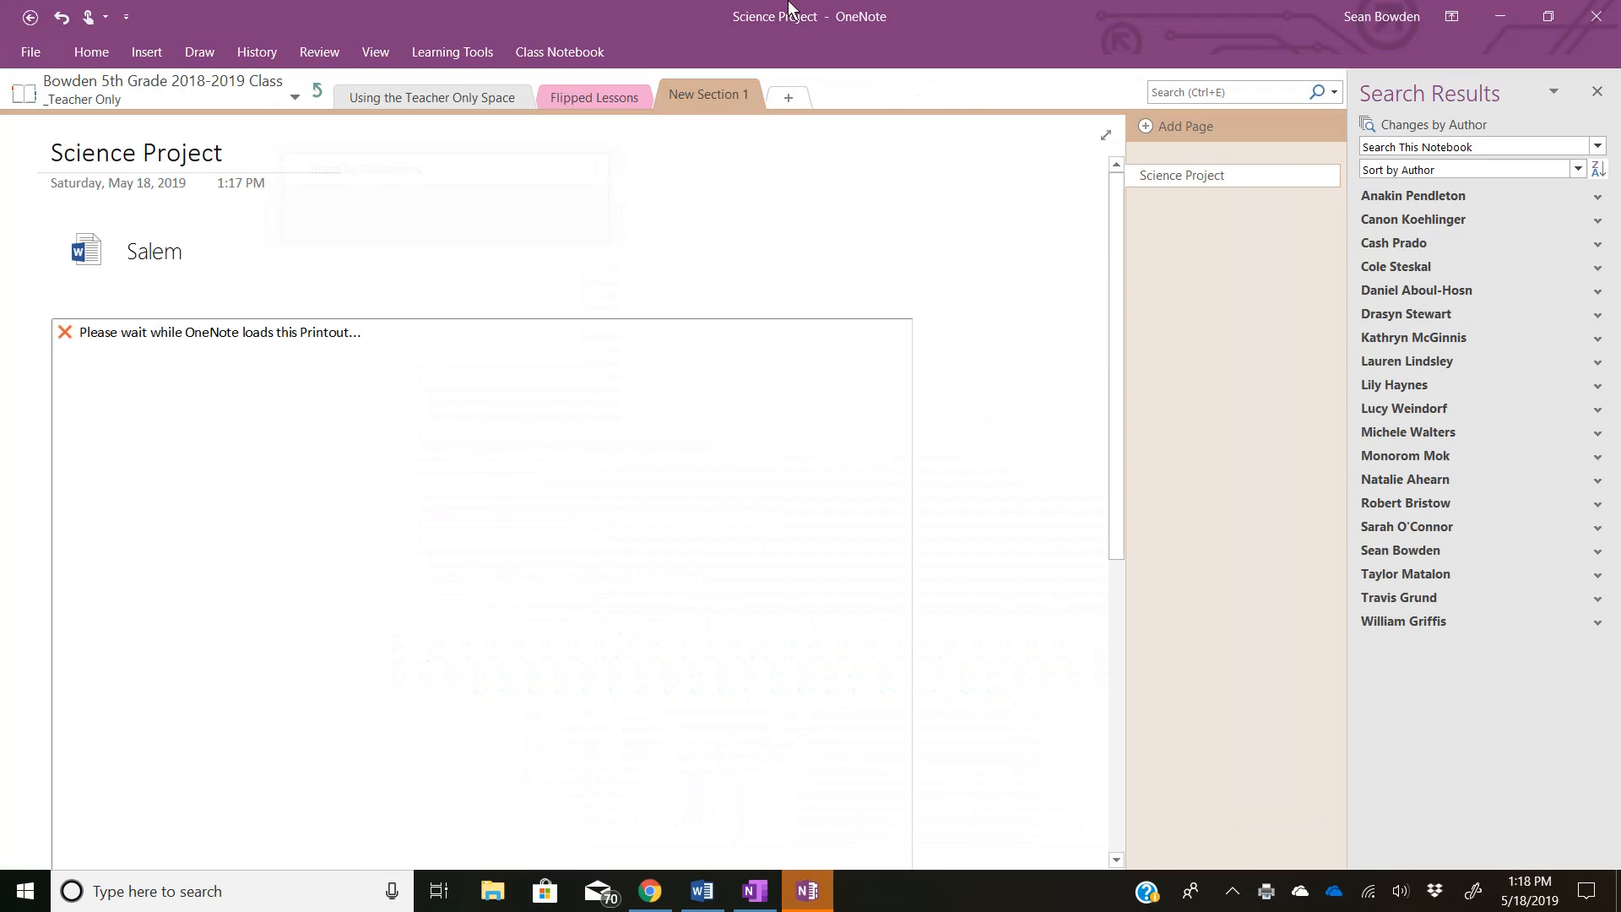
# Look through the Salem printout, enter the test text "faslkdf" beneath it, and delete that text
pyautogui.scroll(-6, 456, 246)
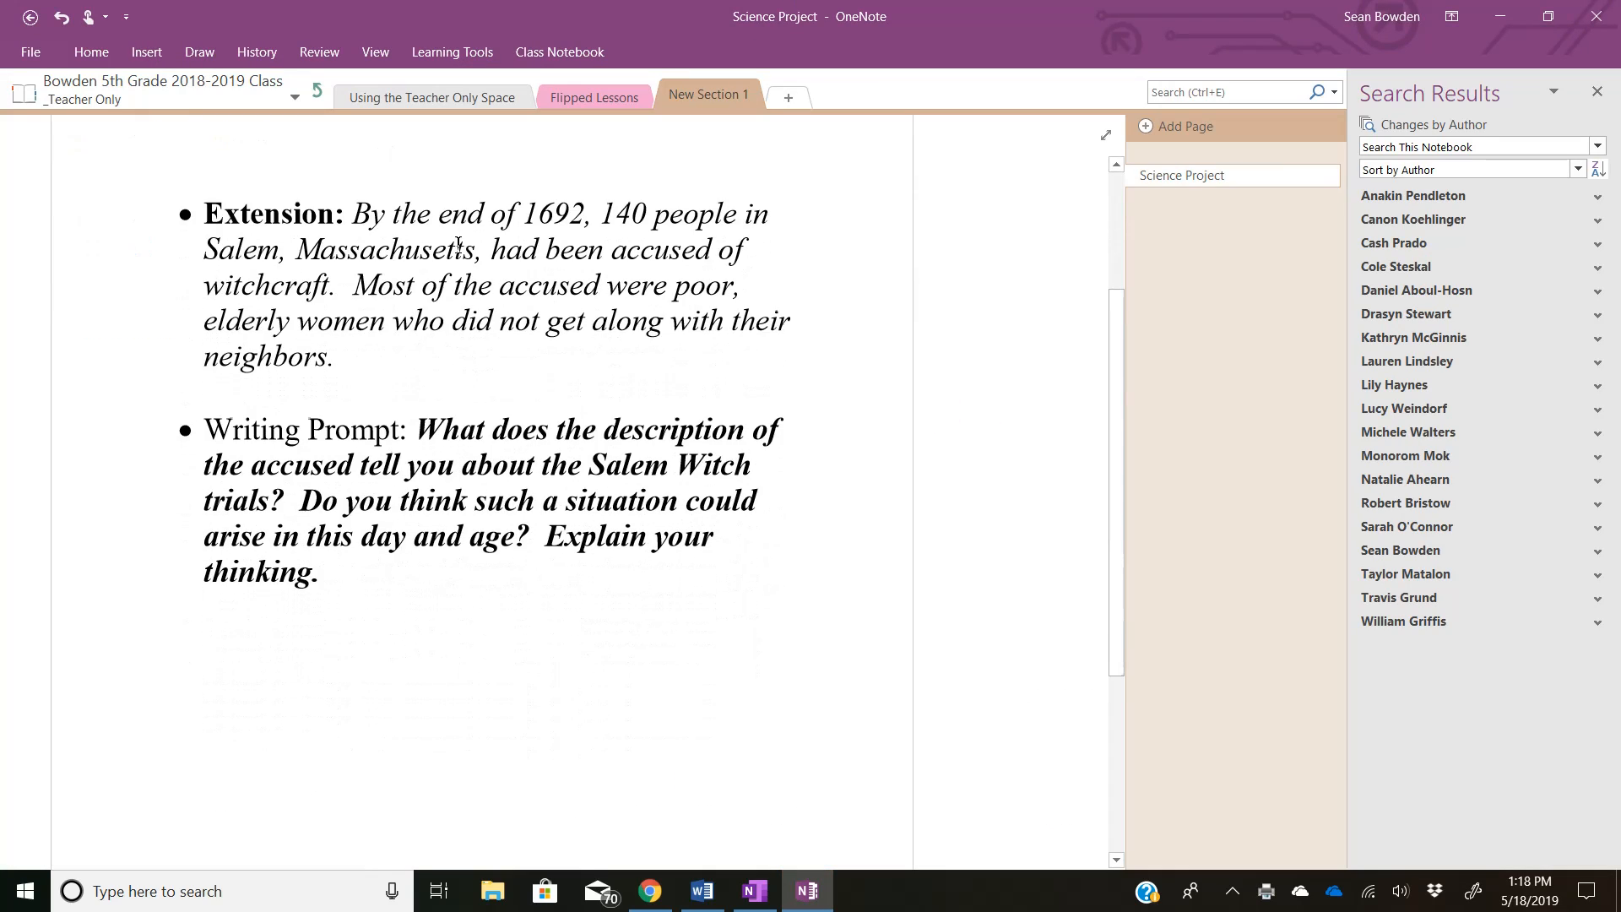
pyautogui.scroll(3, 436, 373)
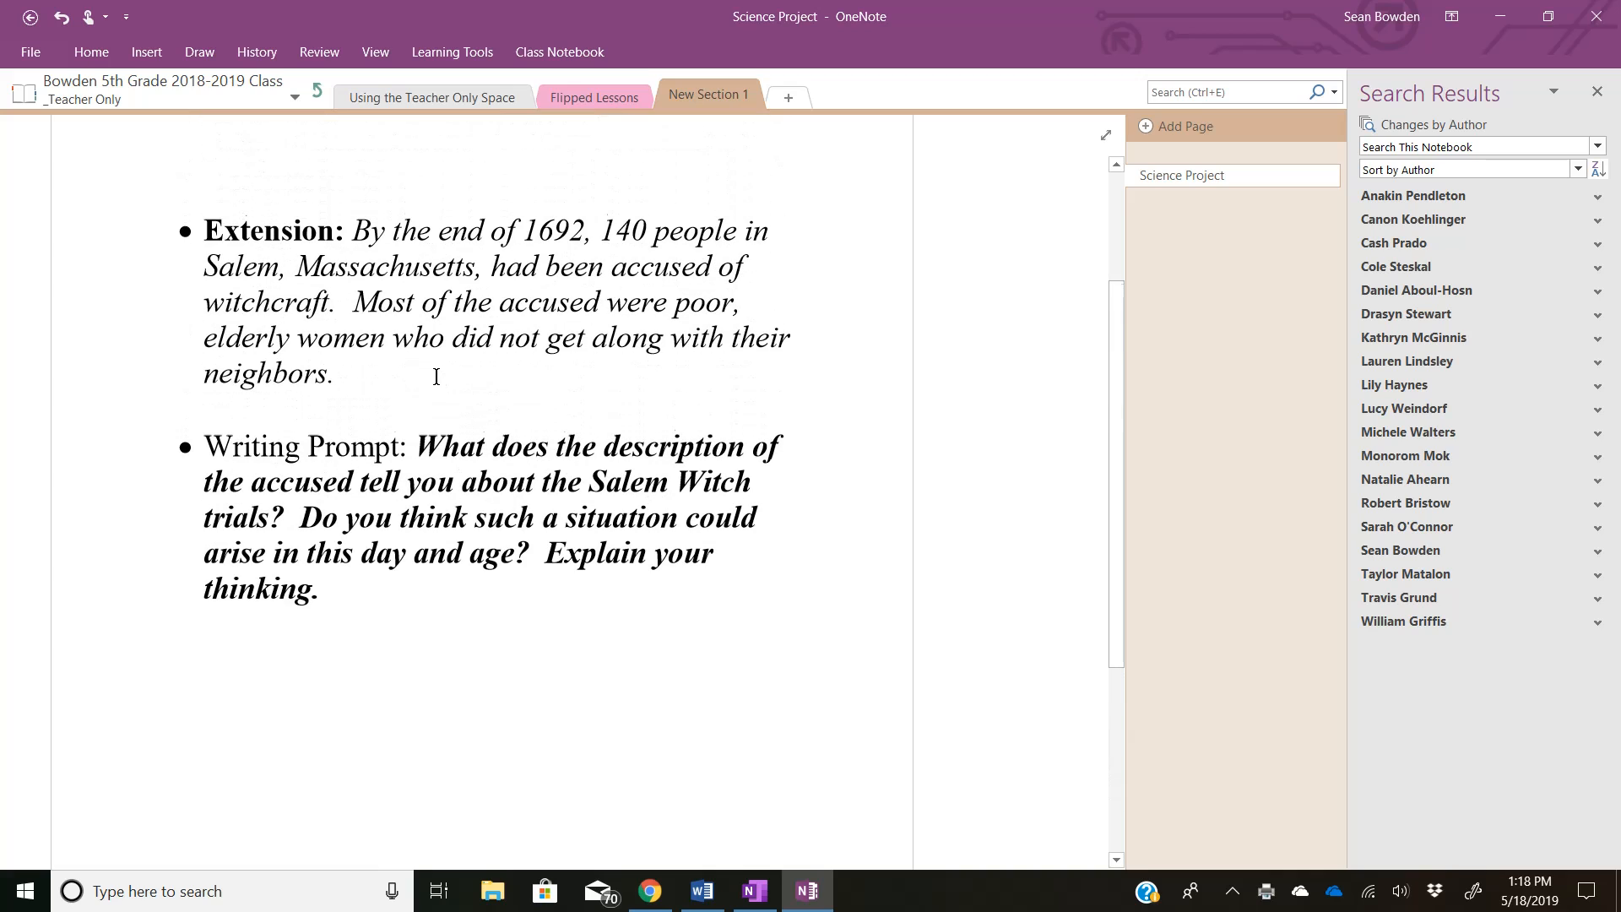
pyautogui.click(344, 408)
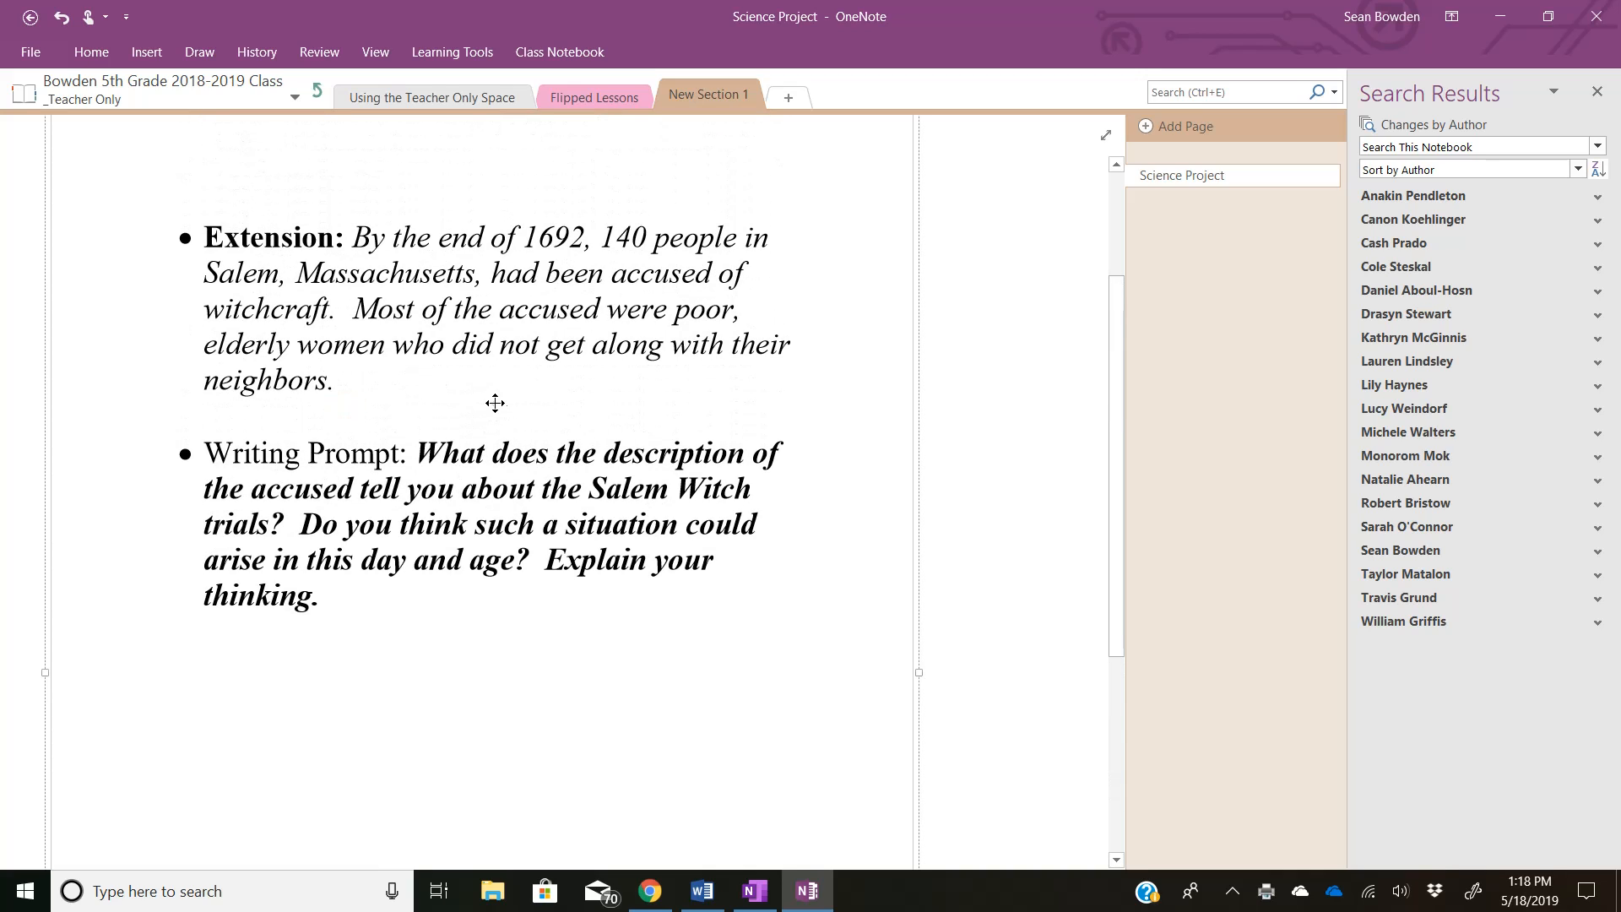
pyautogui.scroll(3, 1028, 378)
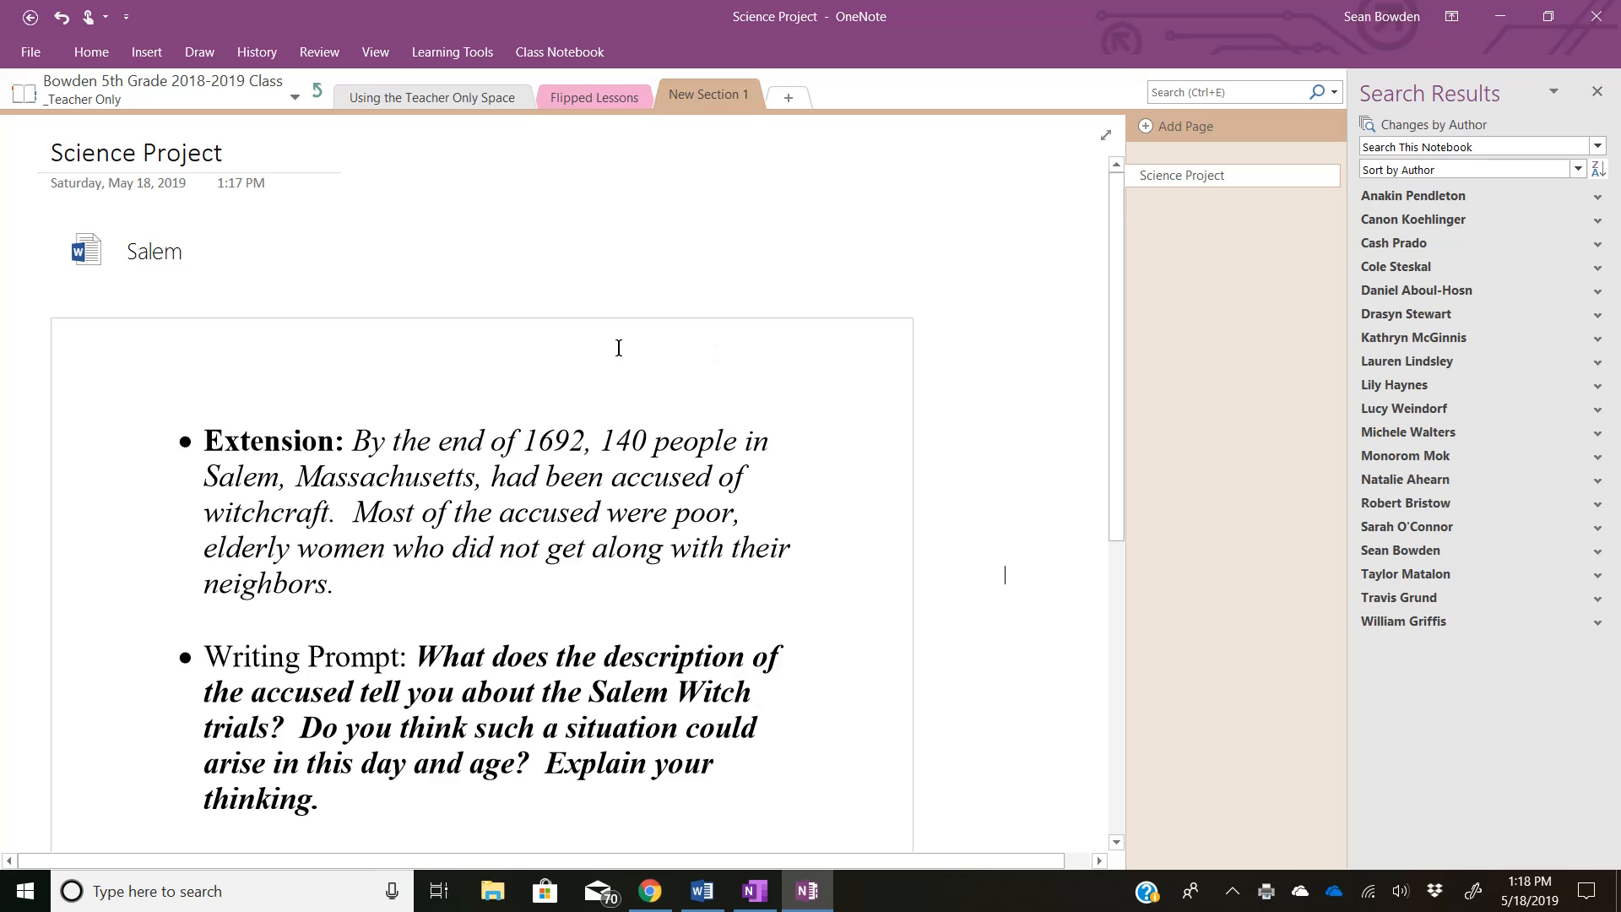
pyautogui.click(199, 52)
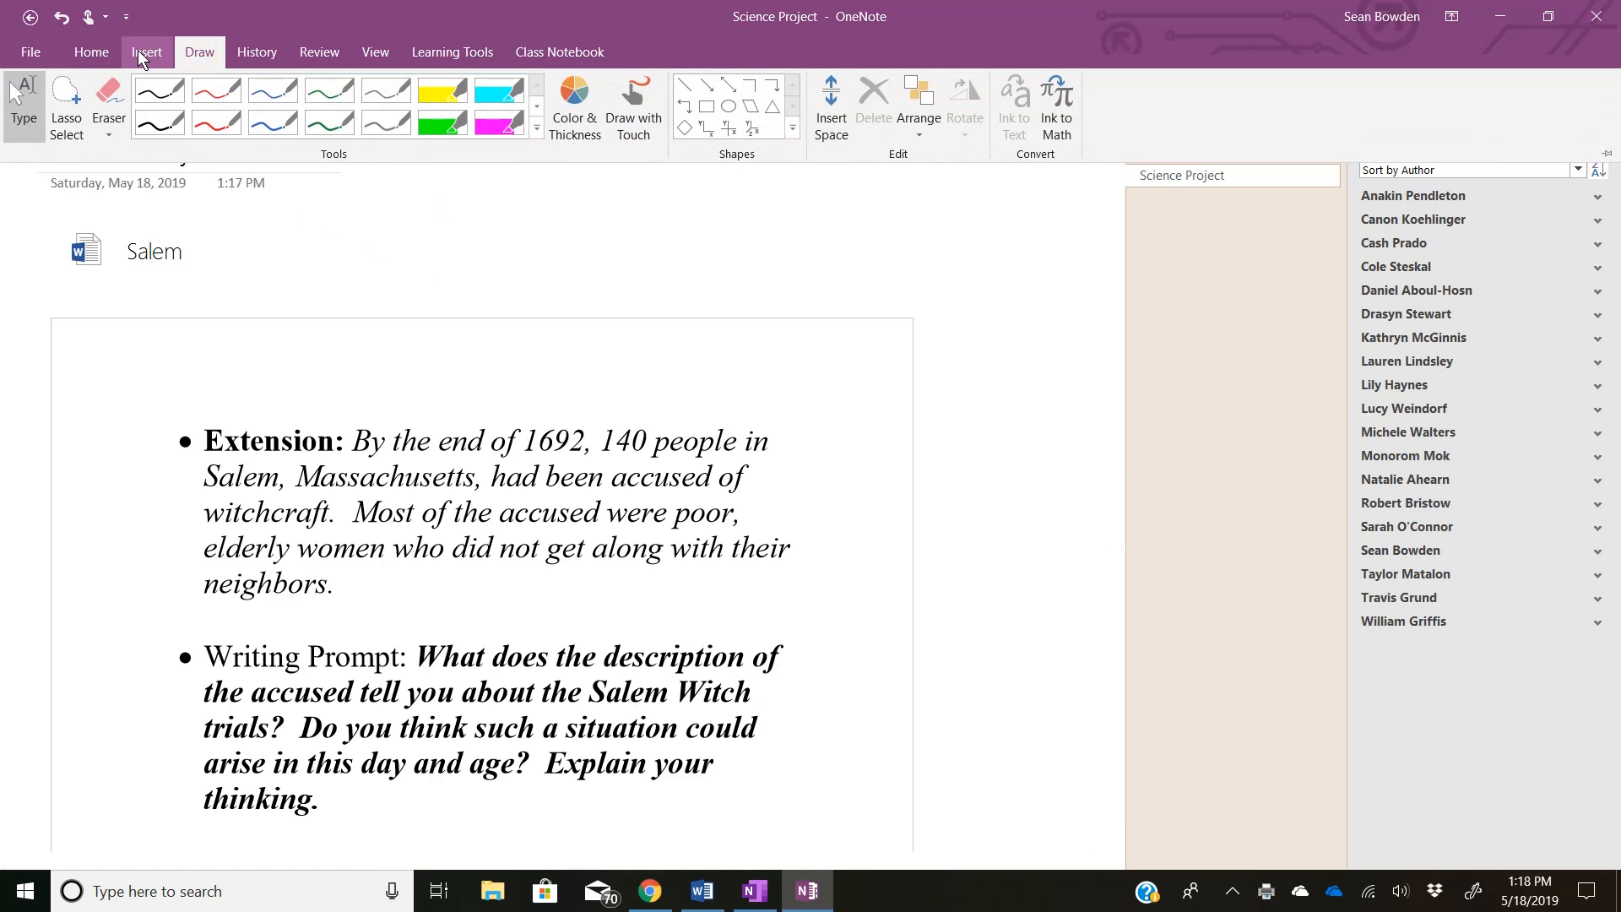
pyautogui.click(92, 52)
pyautogui.click(140, 385)
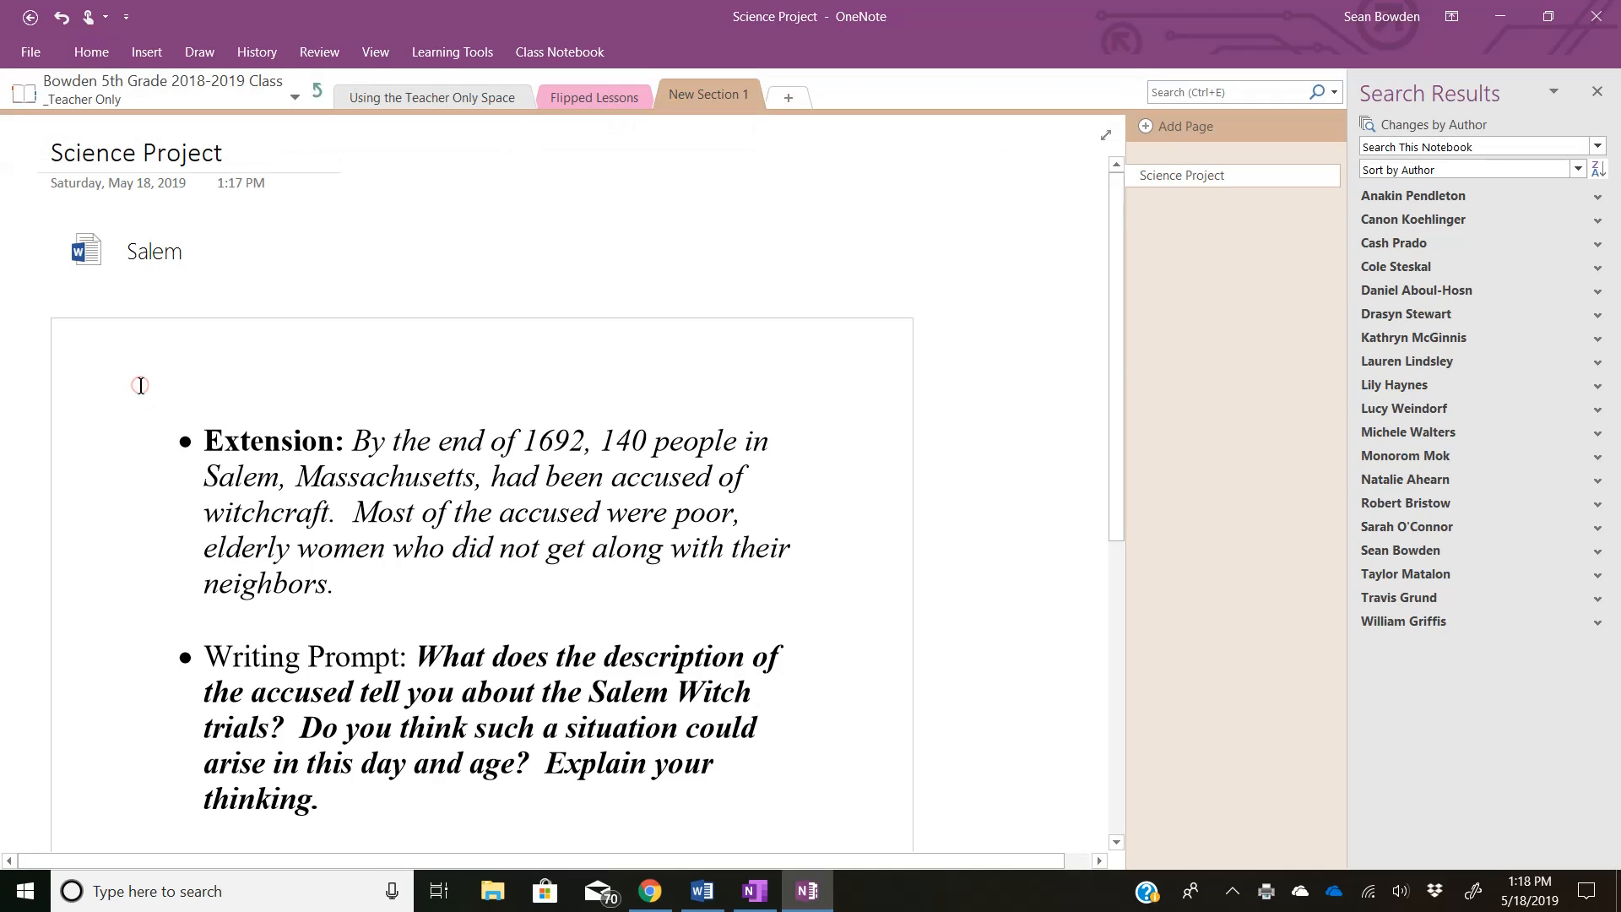
pyautogui.write('faslkdf')
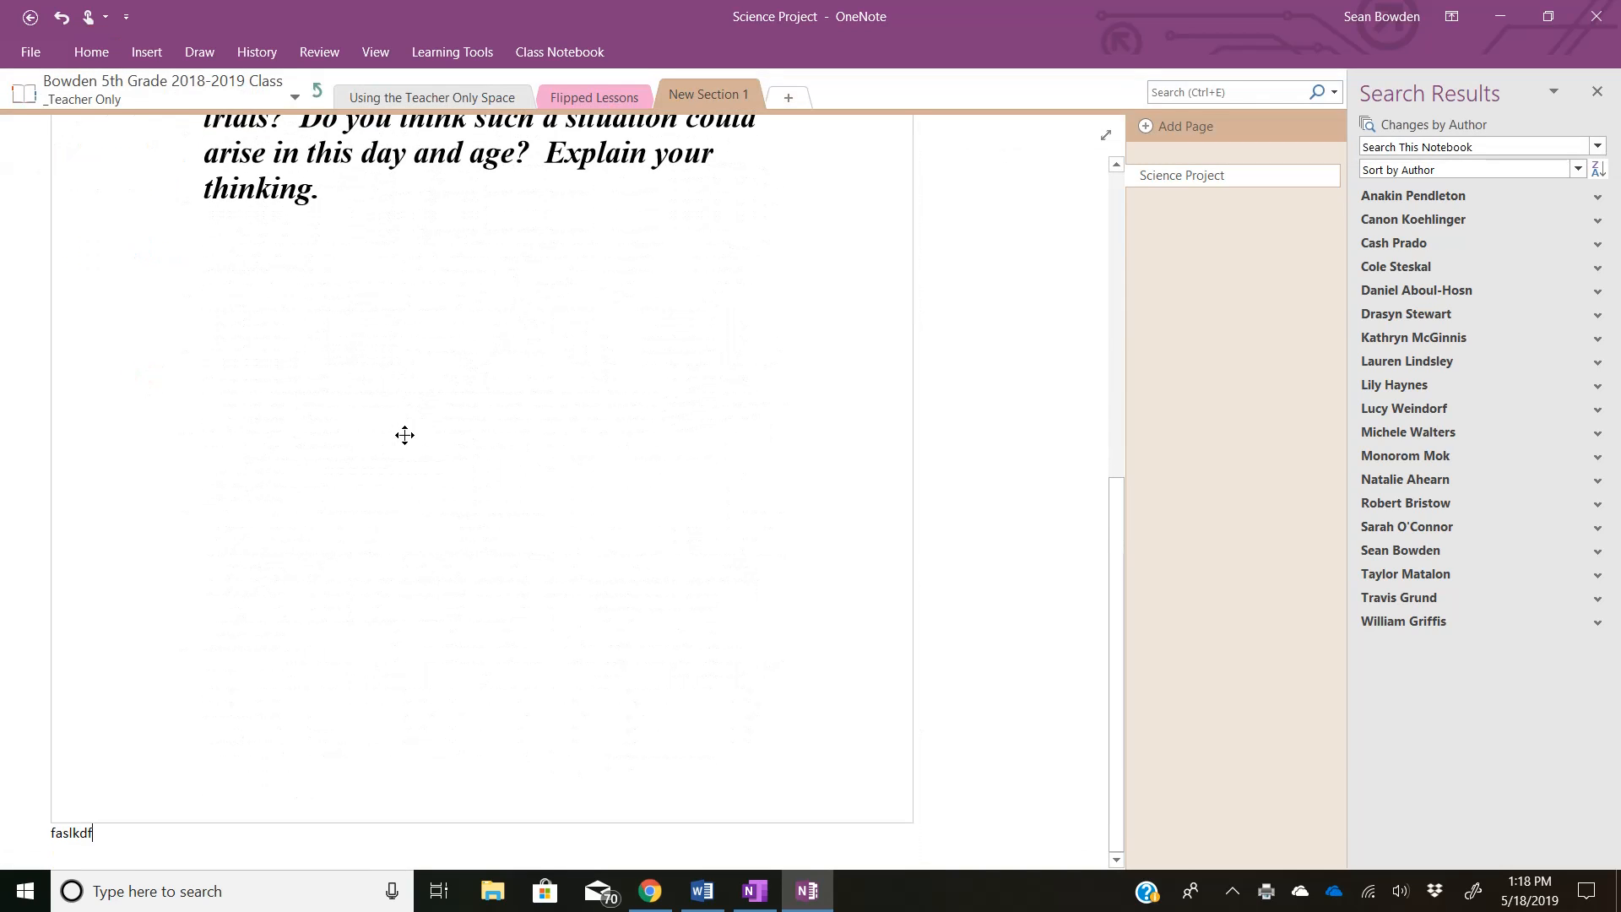
pyautogui.click(133, 830)
pyautogui.moveTo(111, 832); pyautogui.dragTo(25, 827)
pyautogui.press('Delete')
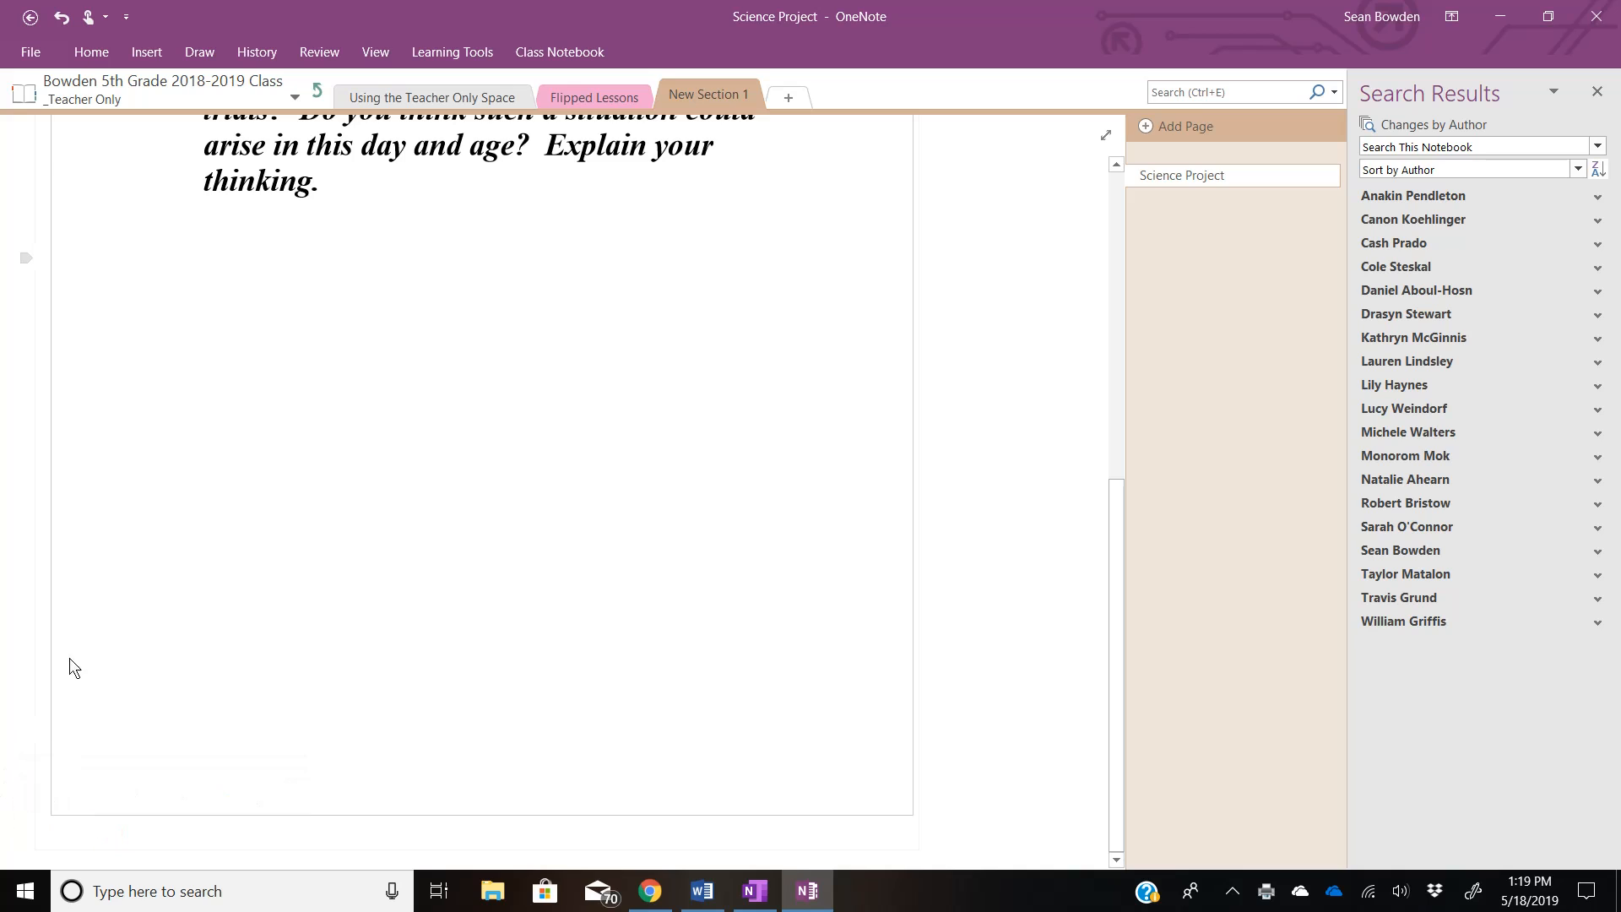
# Select the Salem attachment above the printout, deselect it, and return to the class notebook's top level
pyautogui.scroll(3, 93, 654)
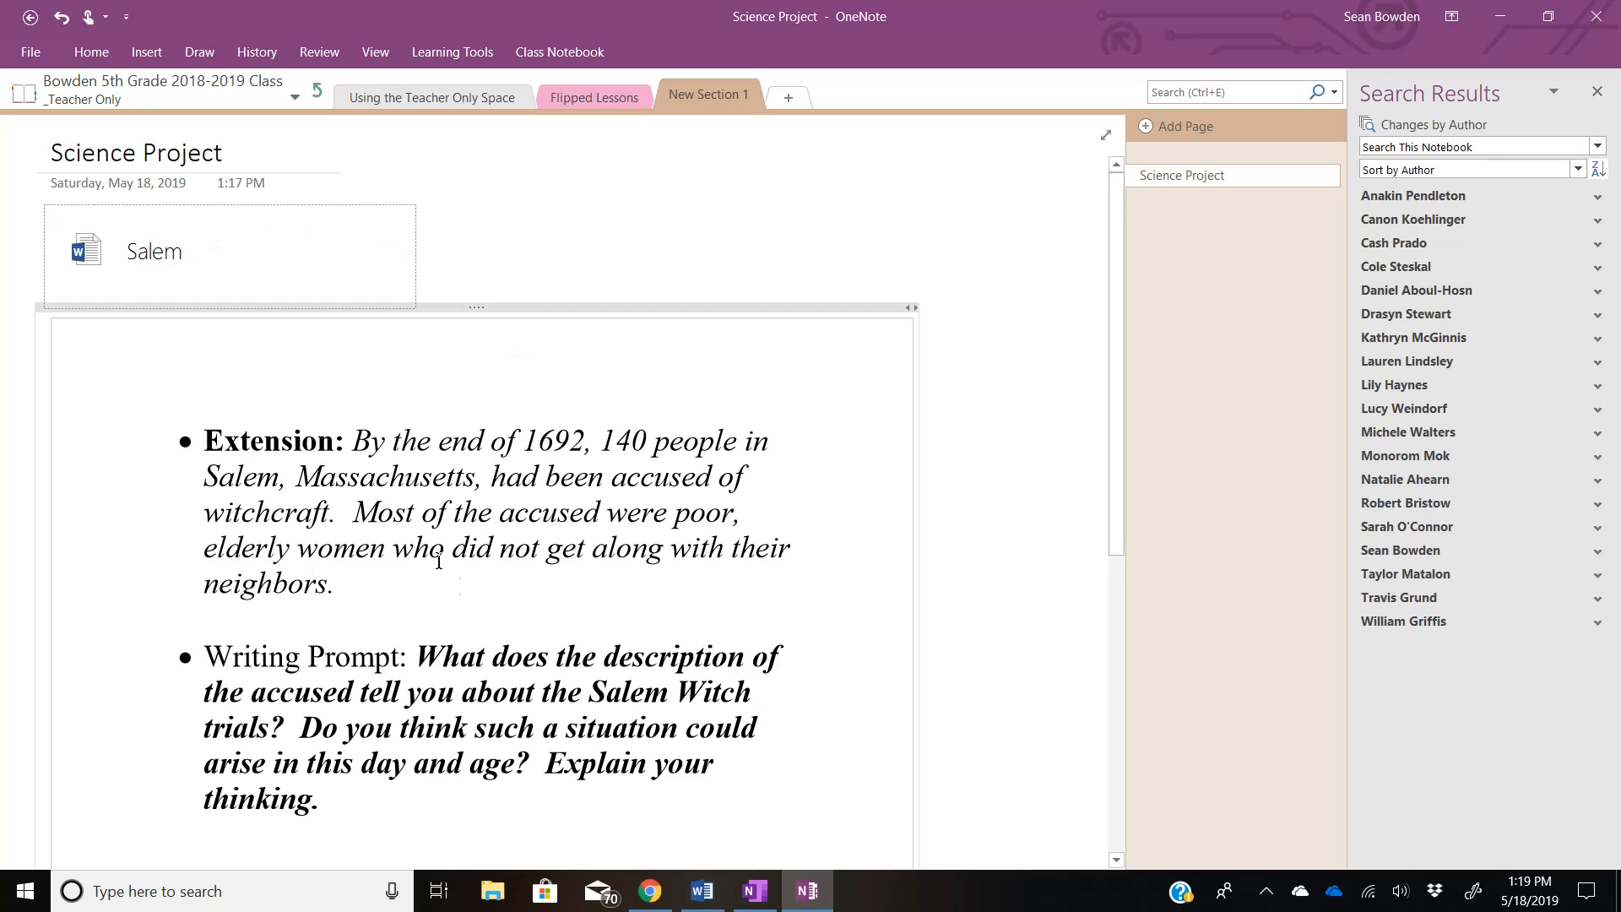
pyautogui.click(161, 253)
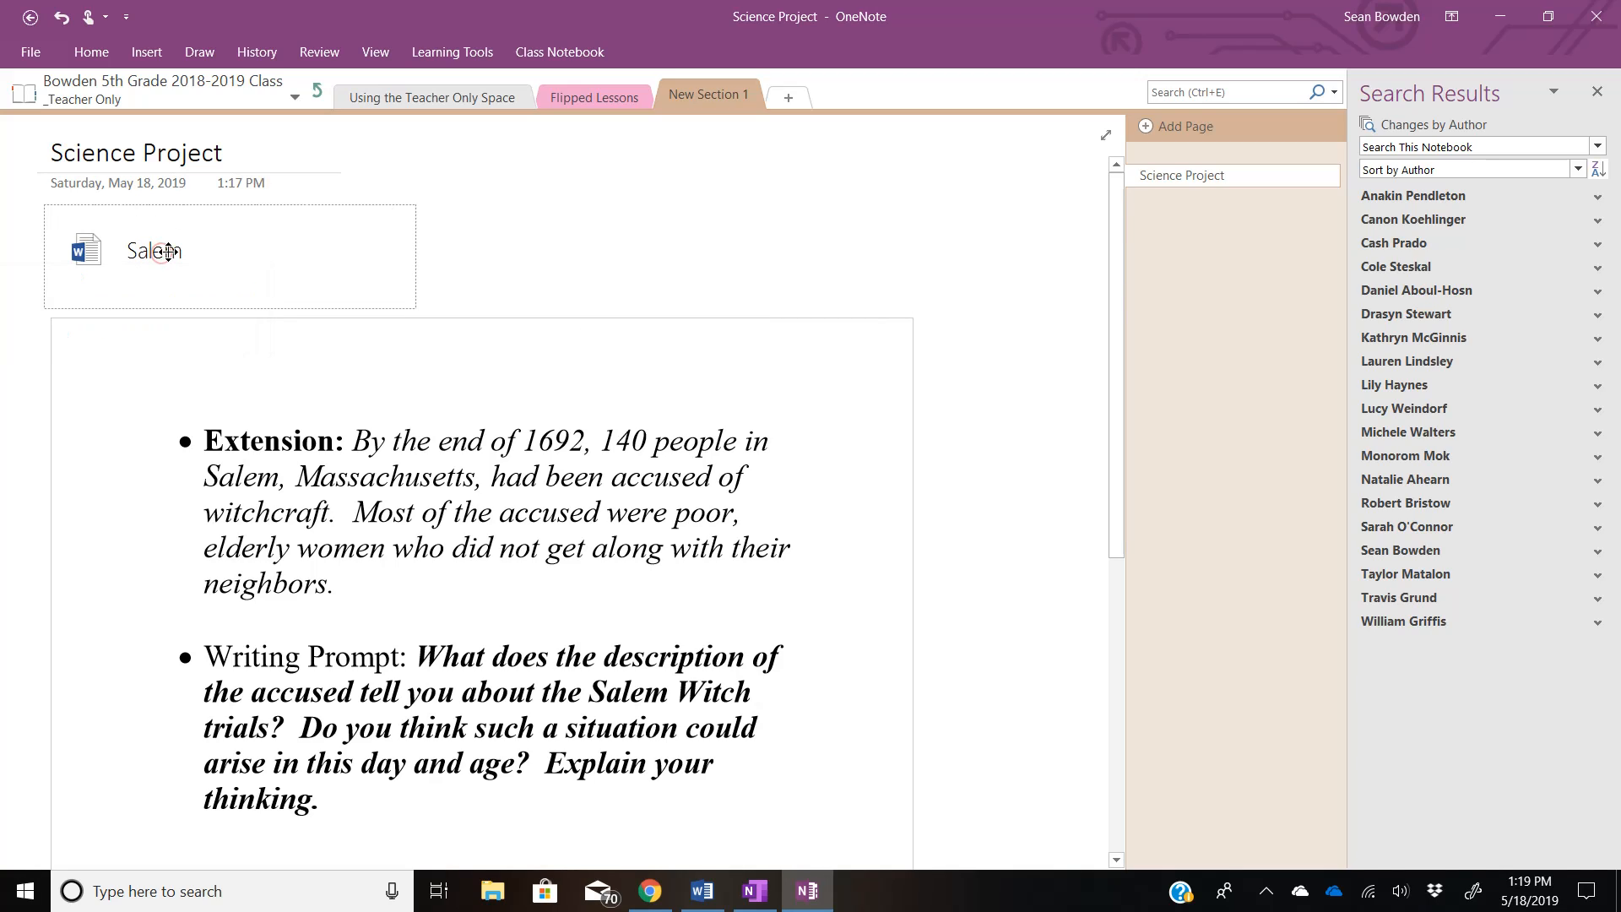
pyautogui.click(495, 254)
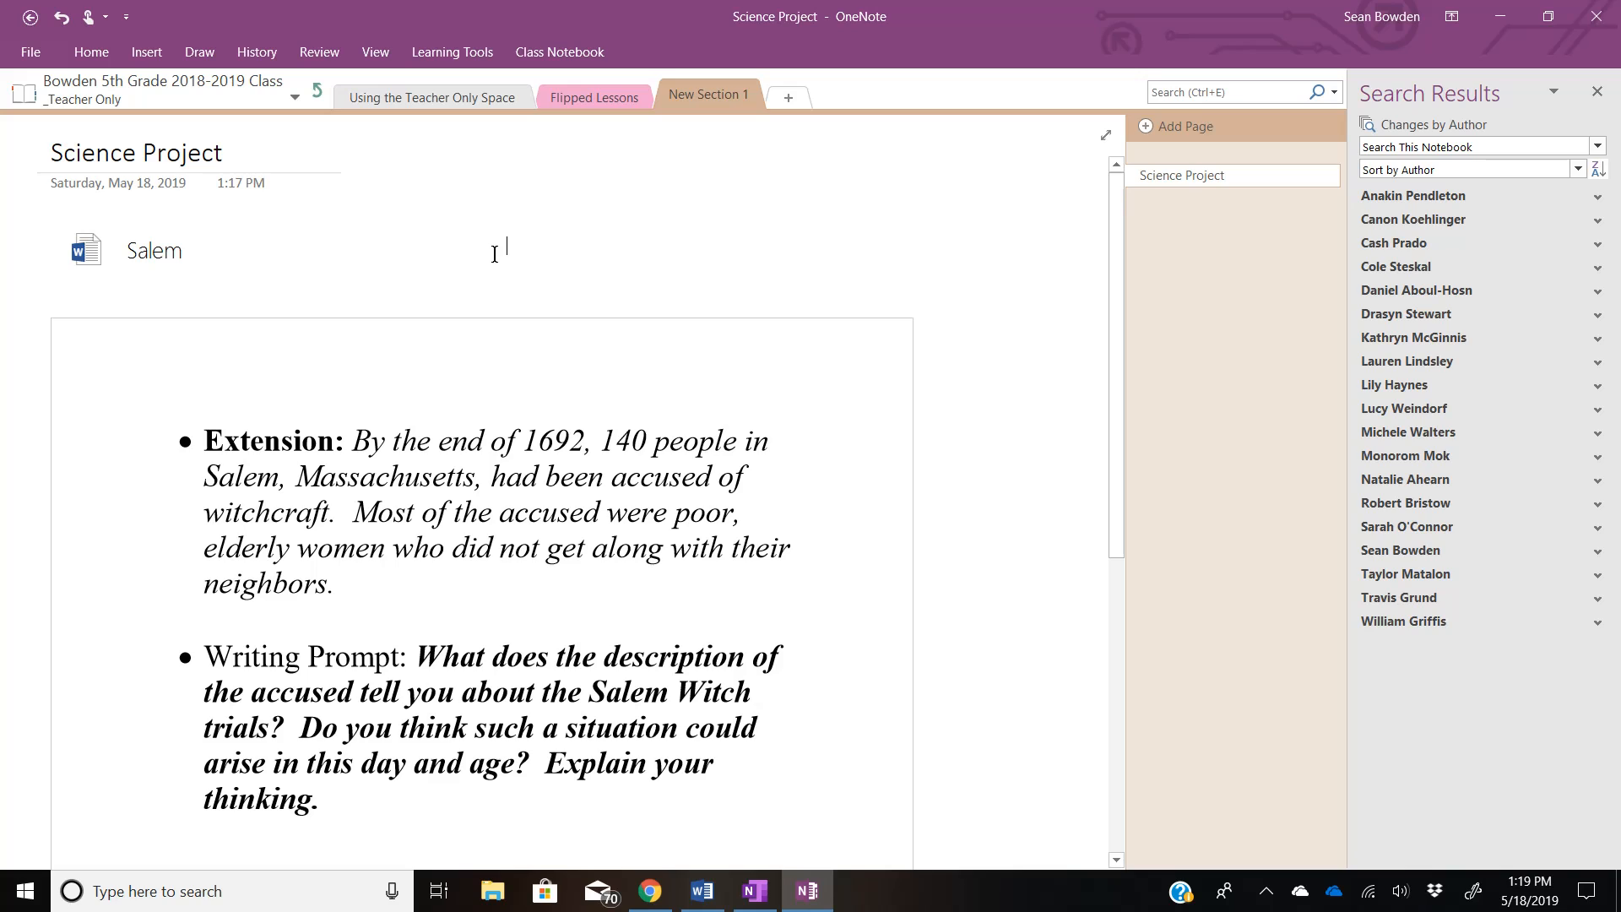
pyautogui.click(318, 92)
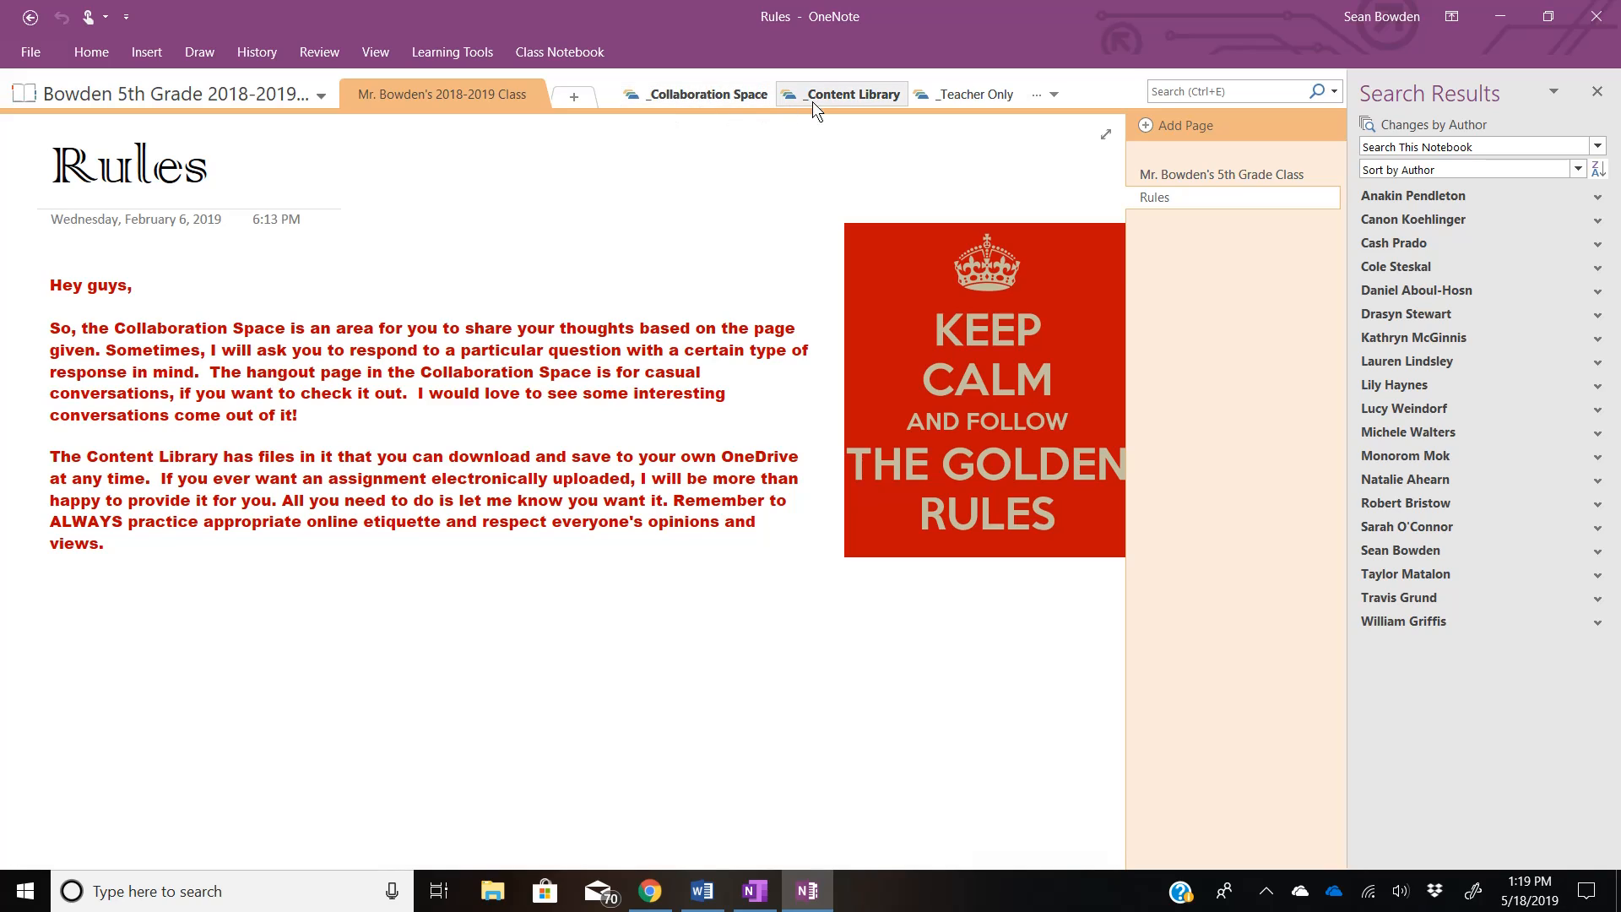
# Copy the Content Library section that holds the Writing Prompts page into the teacher's personal notebook, after its Quick Notes section
pyautogui.click(854, 93)
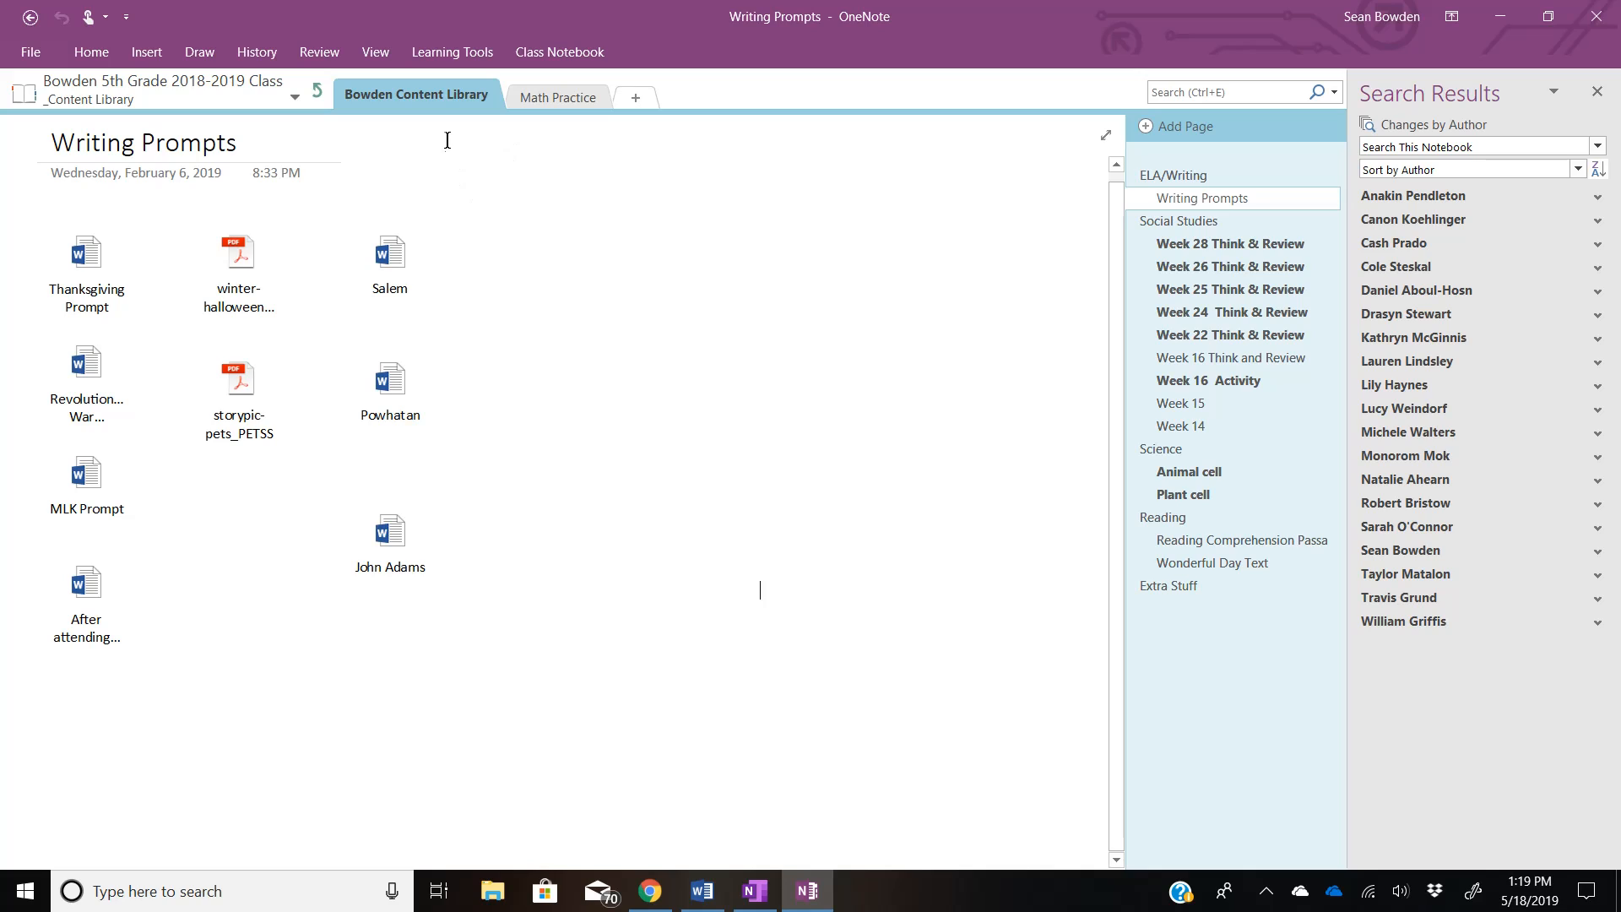
pyautogui.rightClick(439, 93)
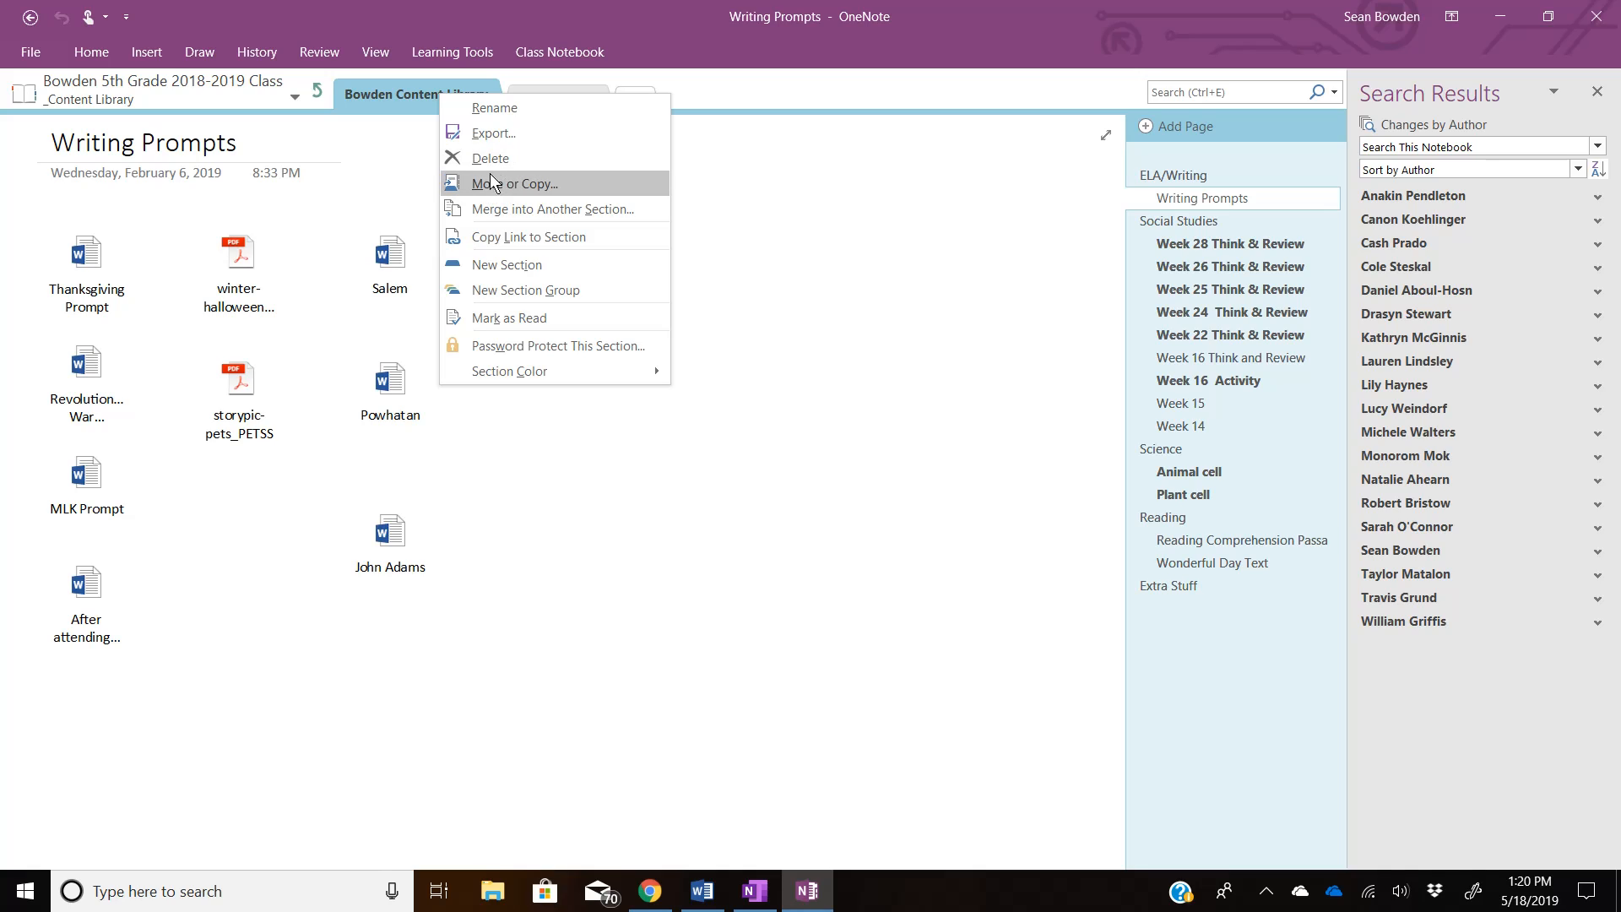
pyautogui.click(385, 93)
pyautogui.rightClick(385, 93)
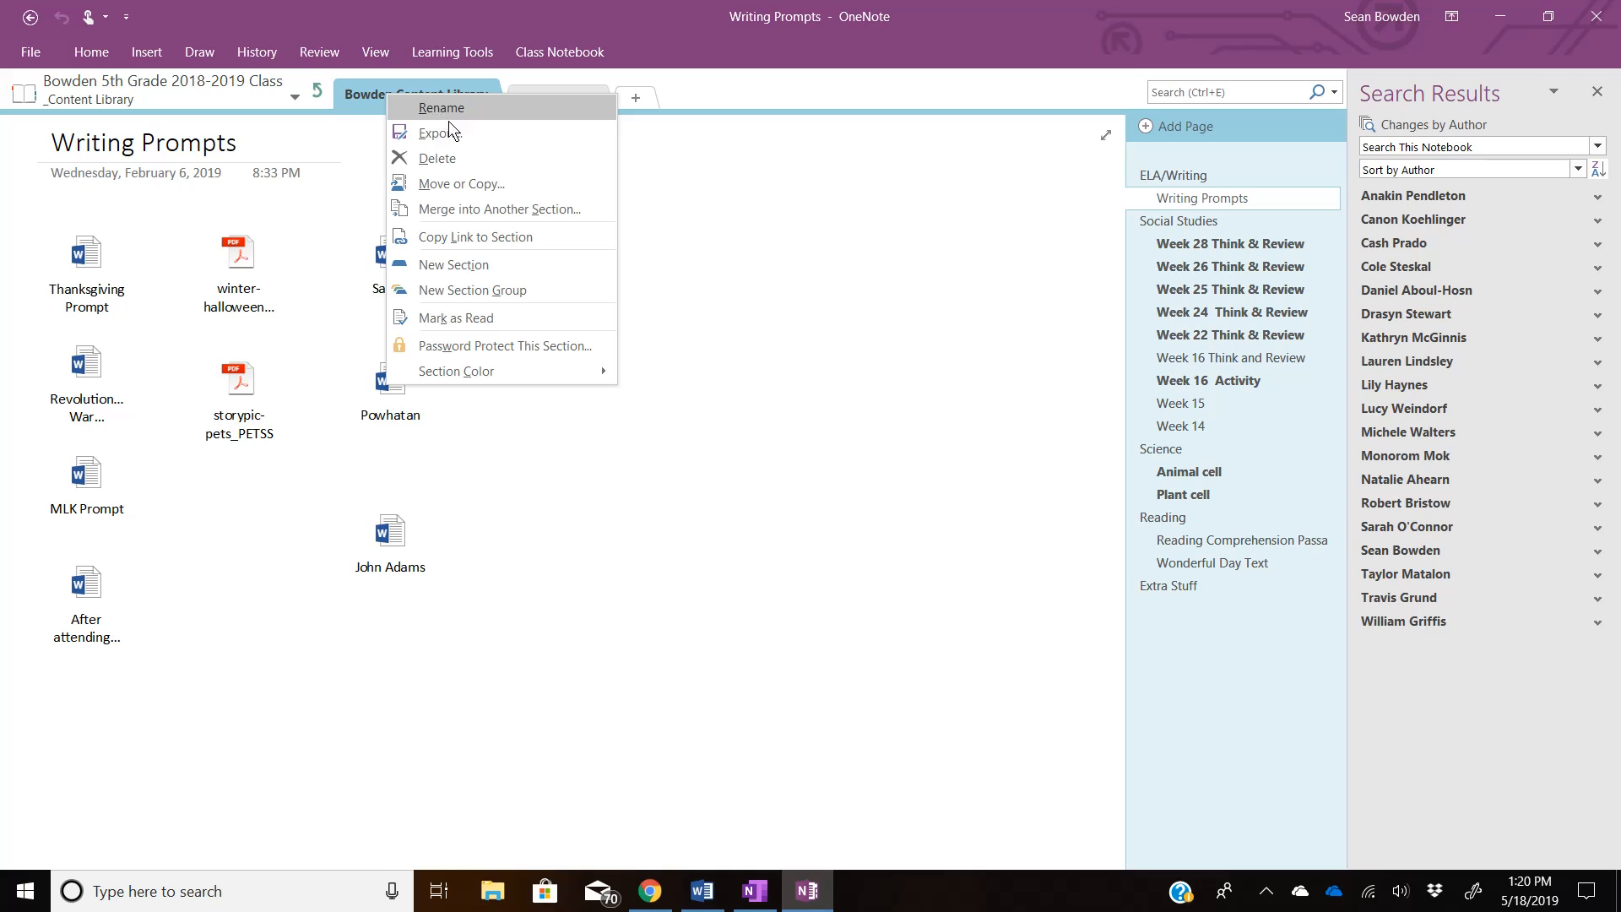
pyautogui.click(465, 184)
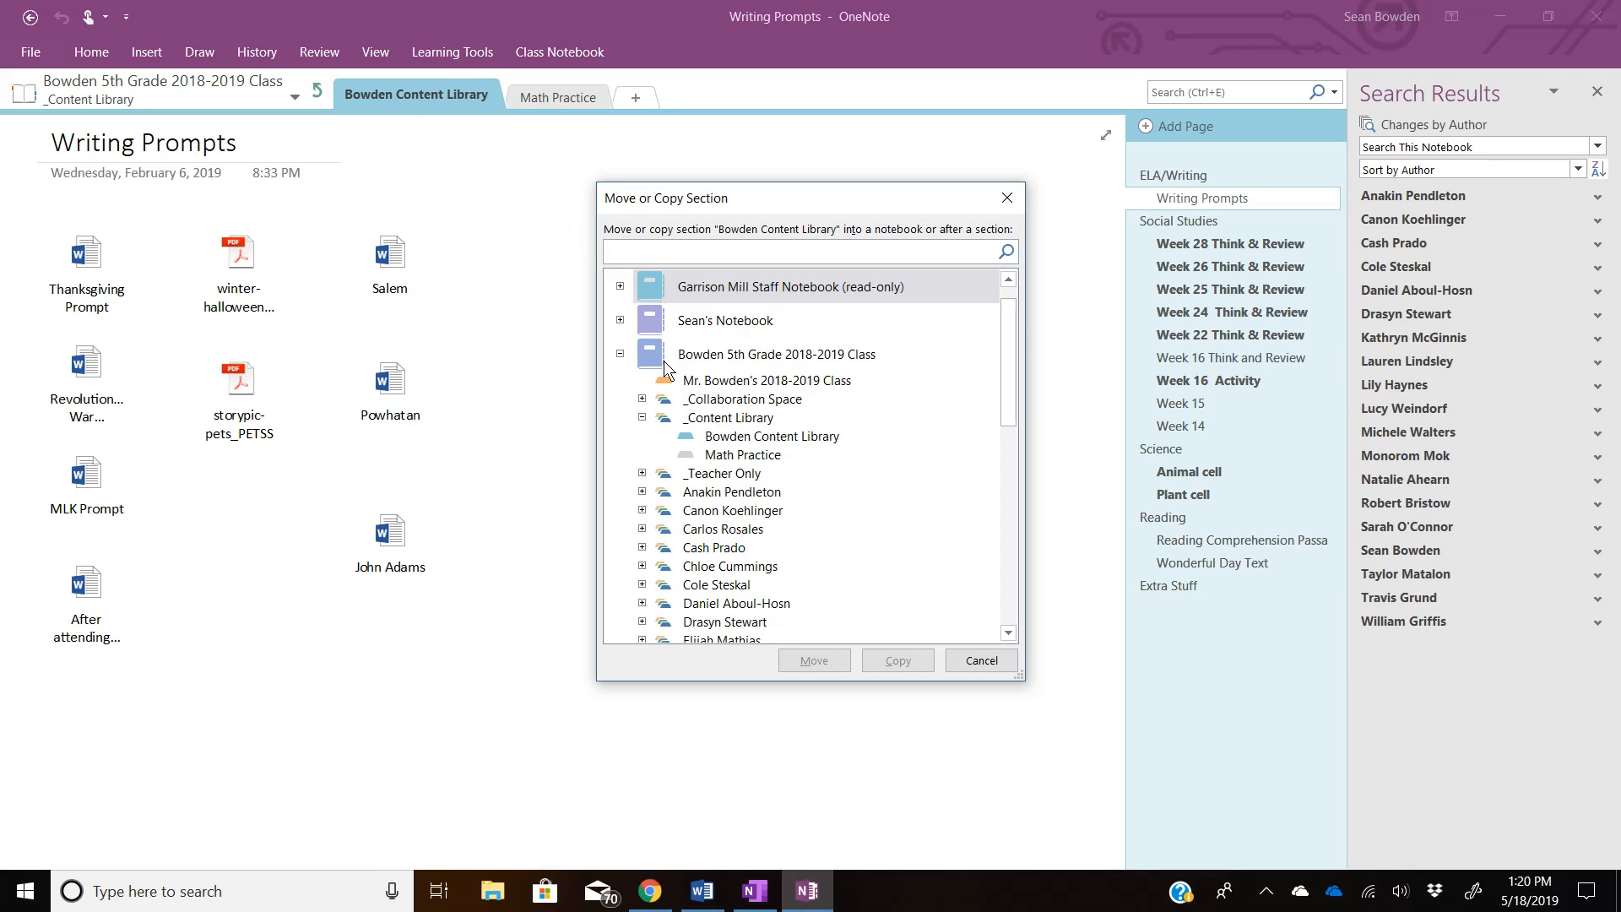
pyautogui.click(619, 354)
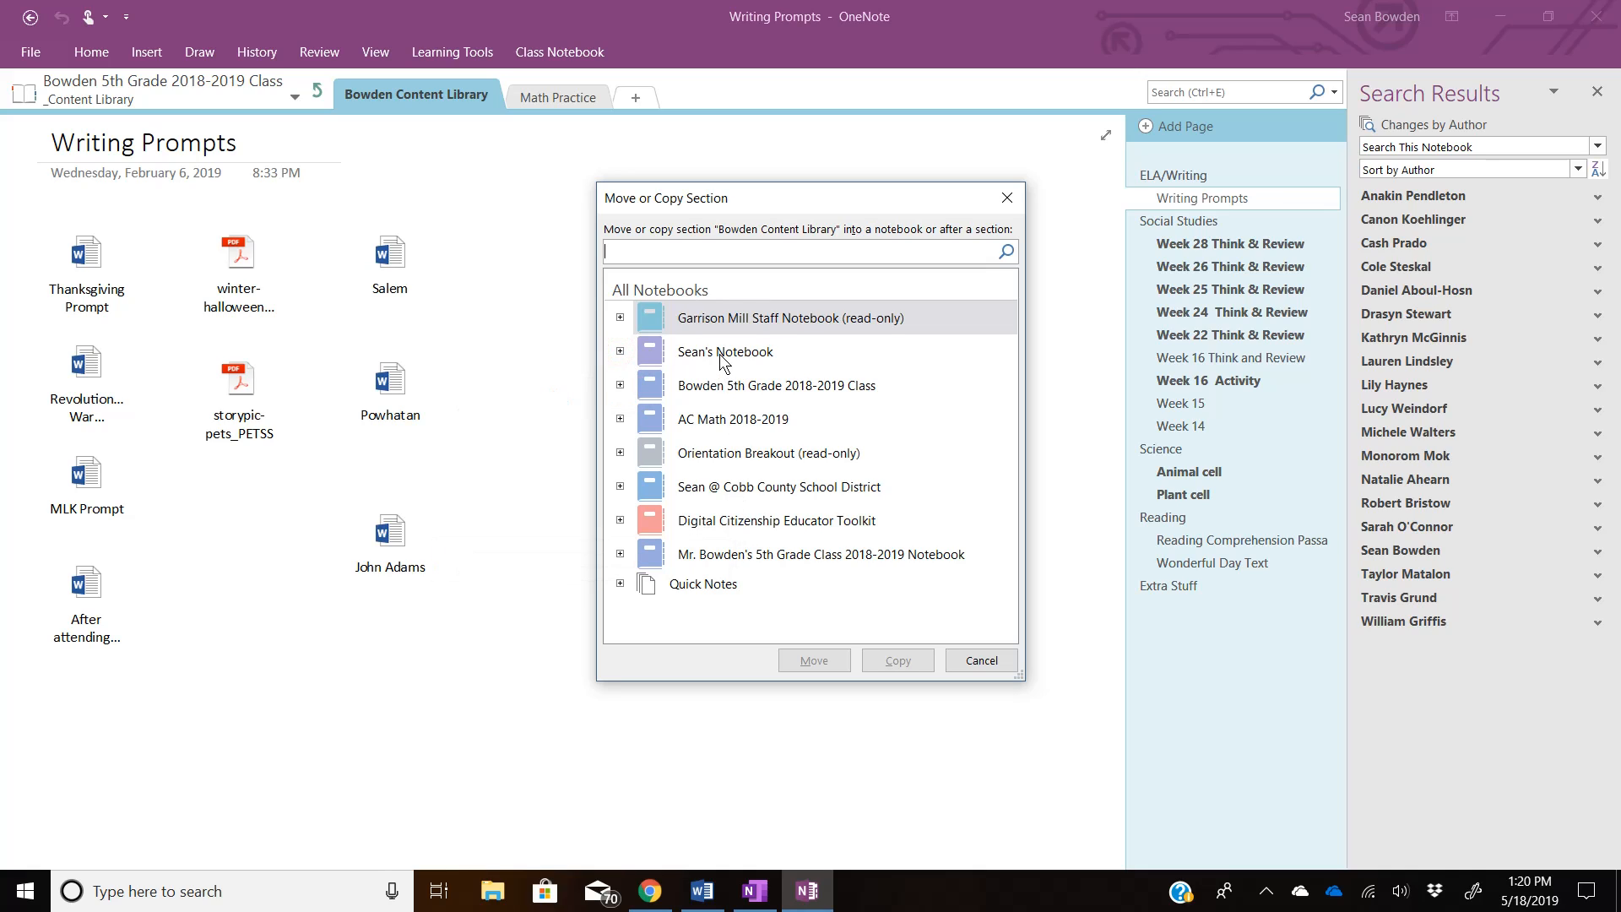
pyautogui.click(720, 353)
pyautogui.click(620, 350)
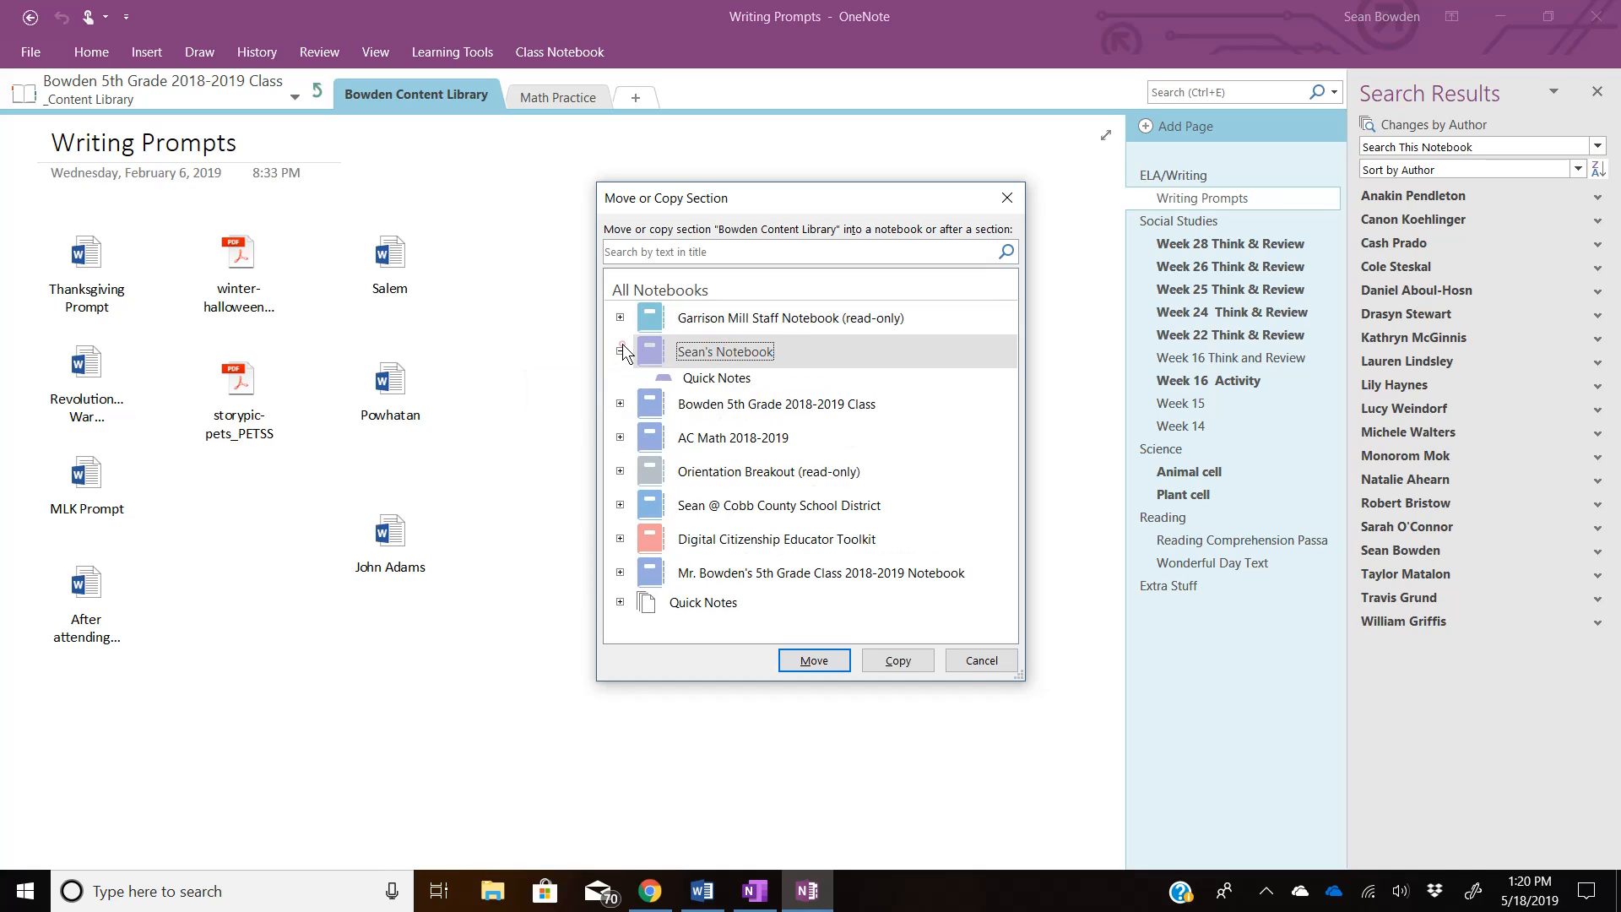
pyautogui.click(718, 377)
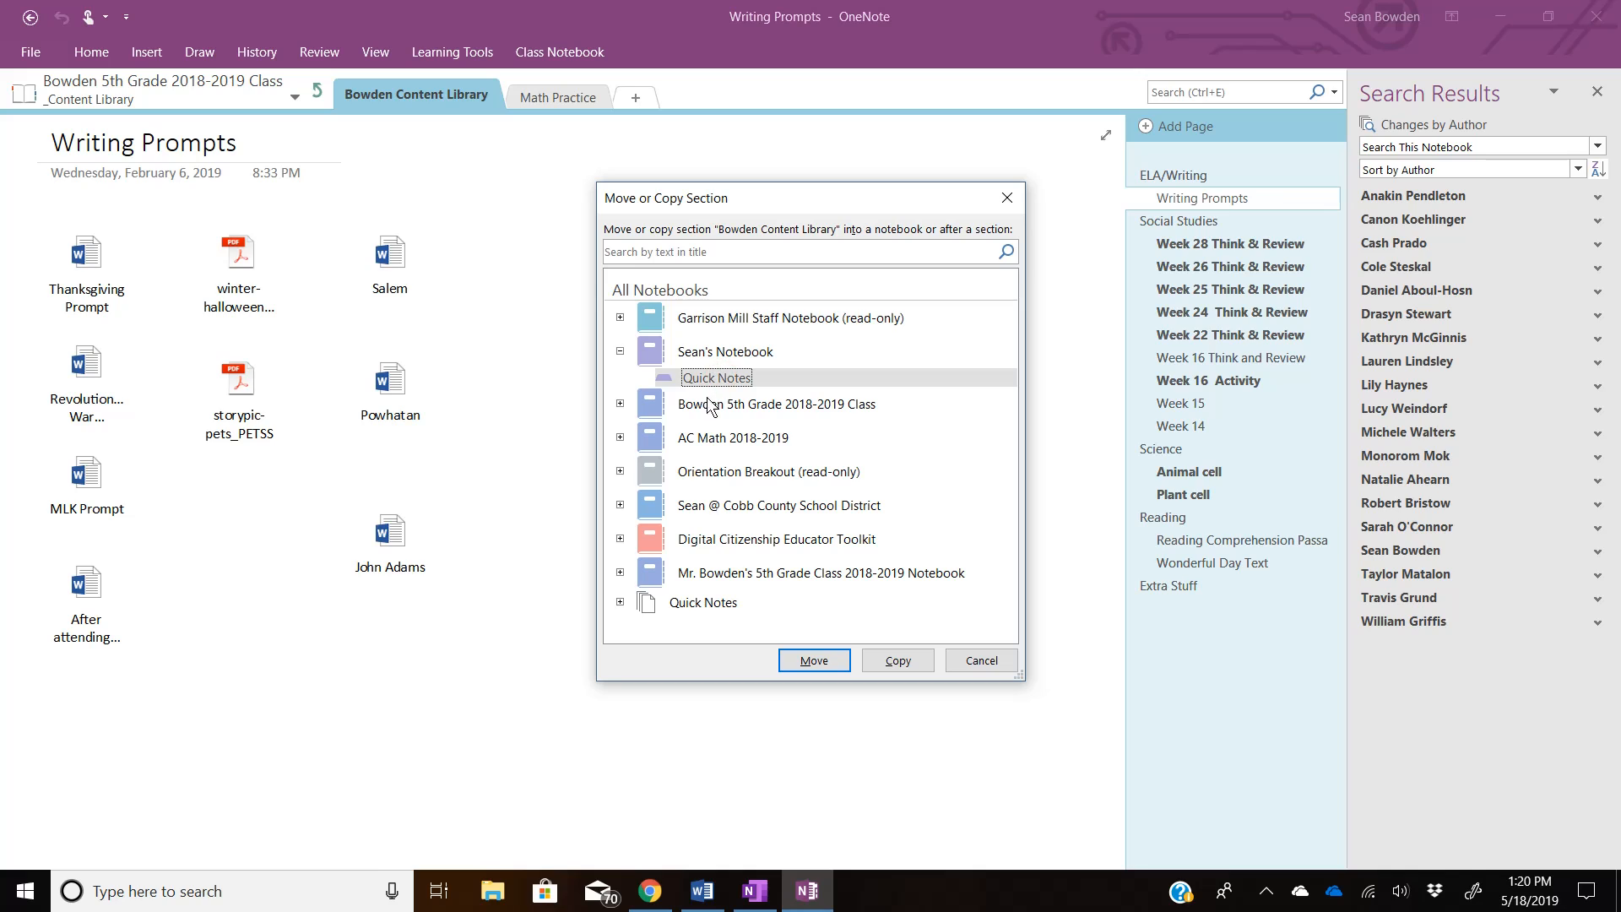
pyautogui.click(897, 661)
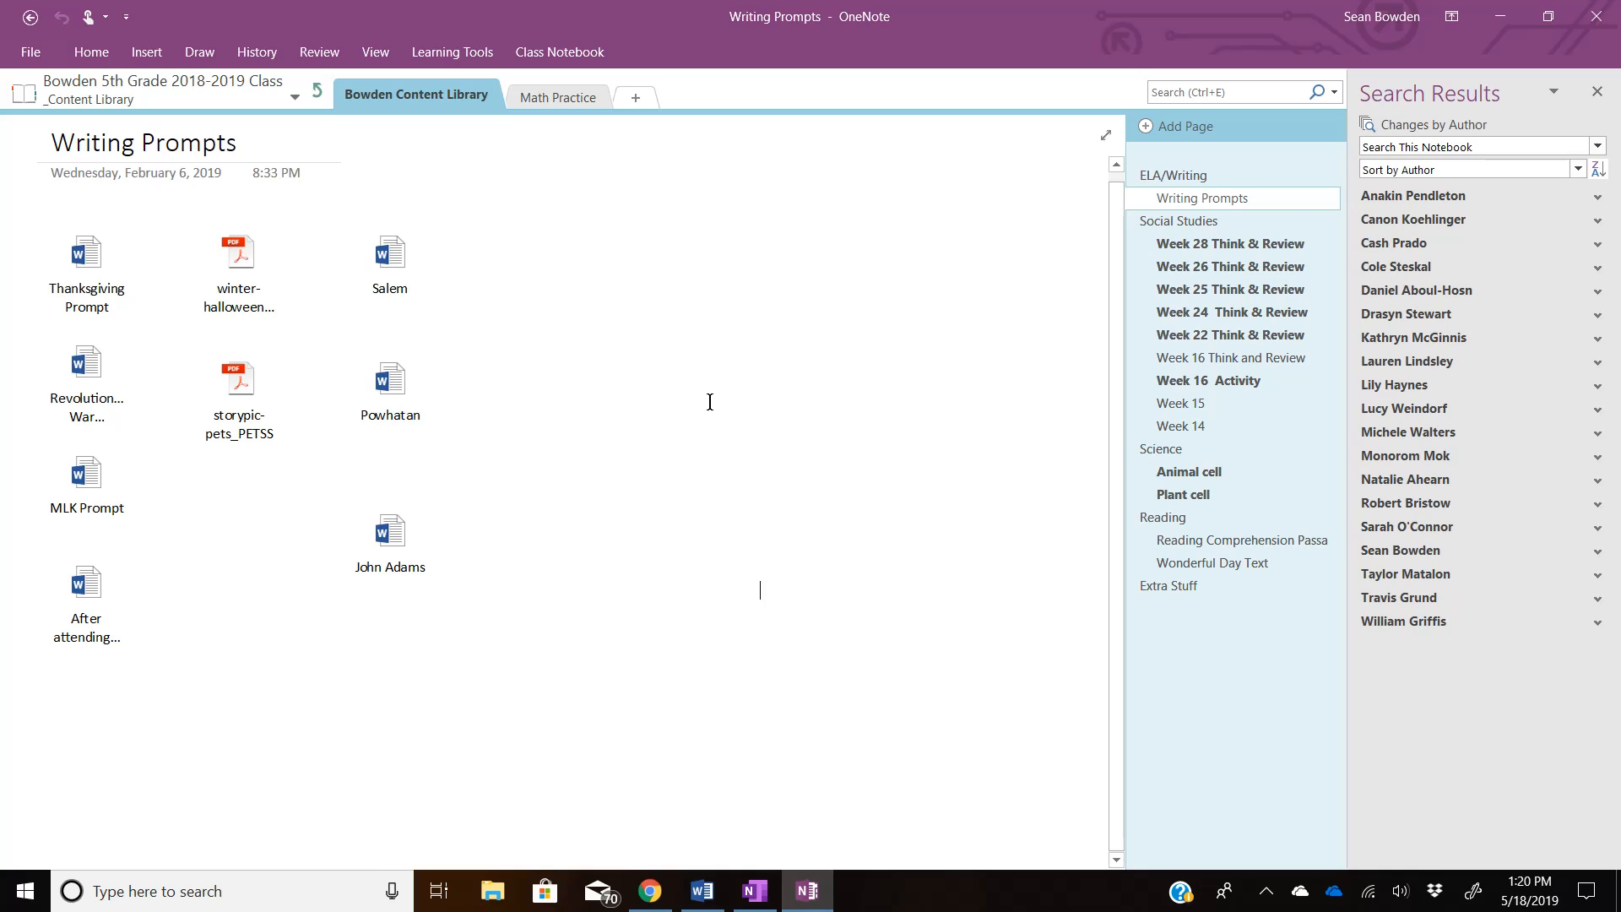
pyautogui.click(1266, 893)
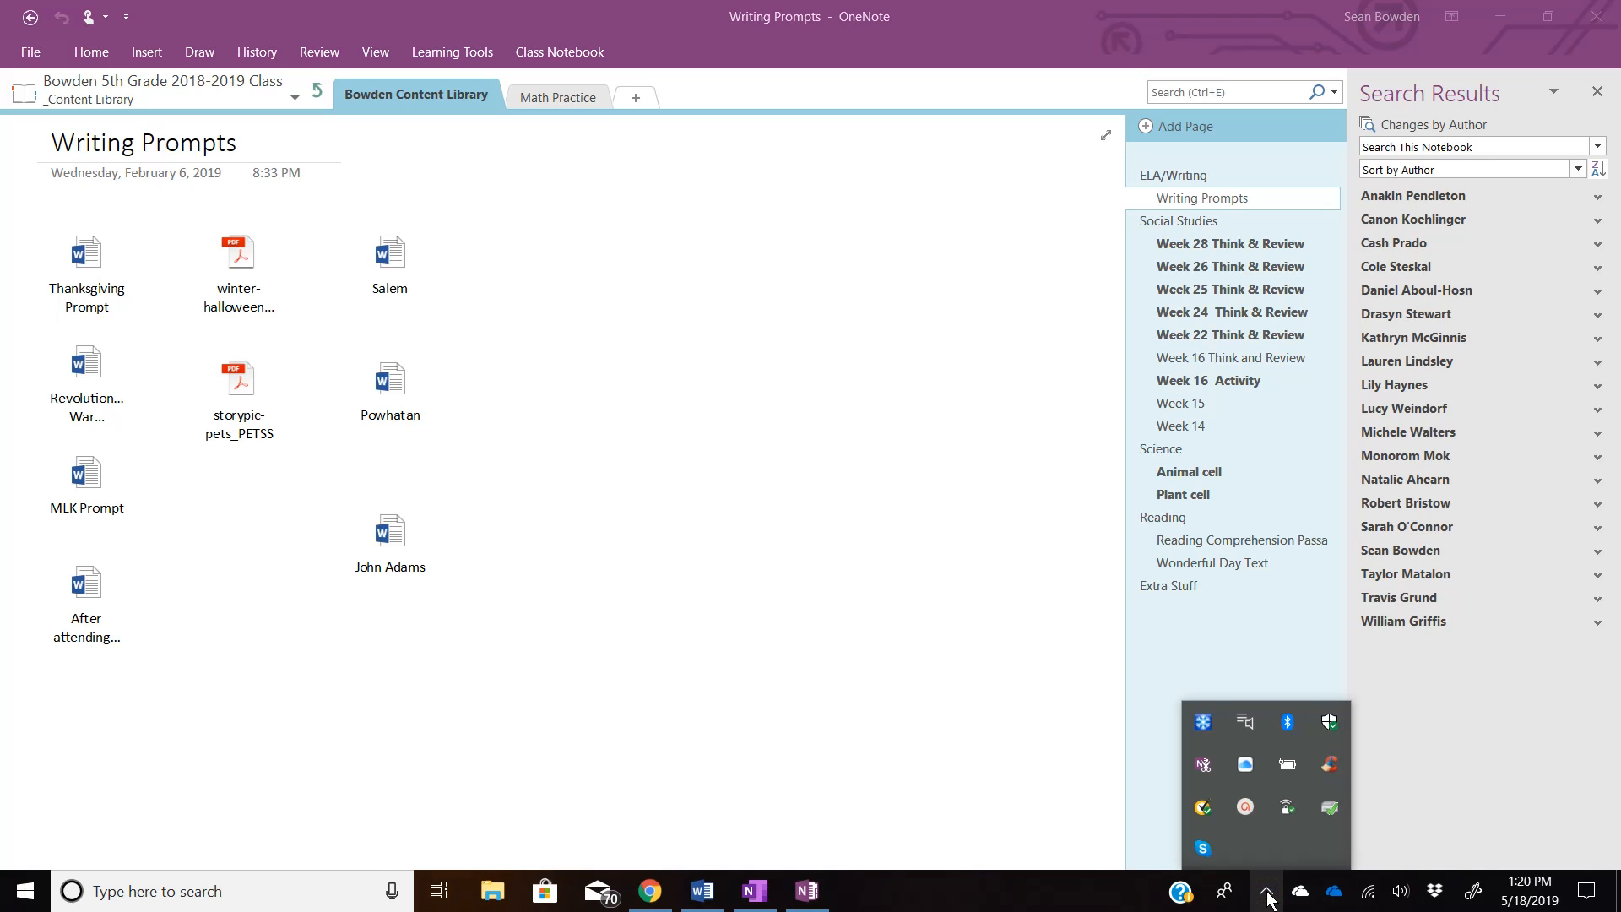